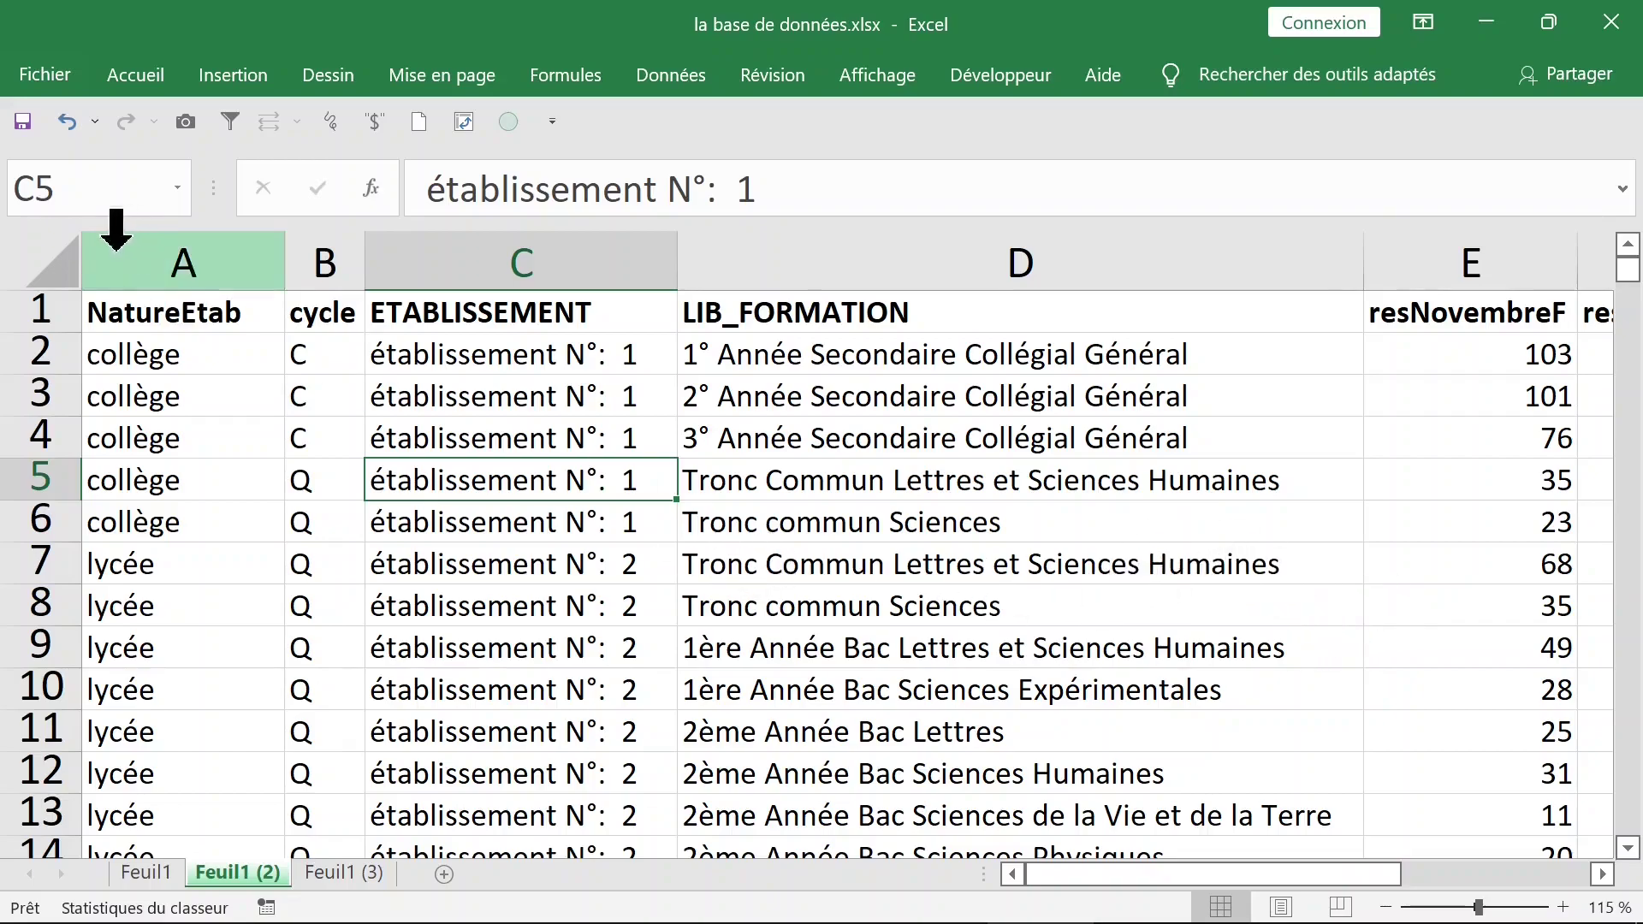
Examine the NatureEtab, cycle, ETABLISSEMENT and LIB_FORMATION columns of the source data on sheet Feuil1 (2)
{"action": "left_click", "coordinate": [171, 351]}
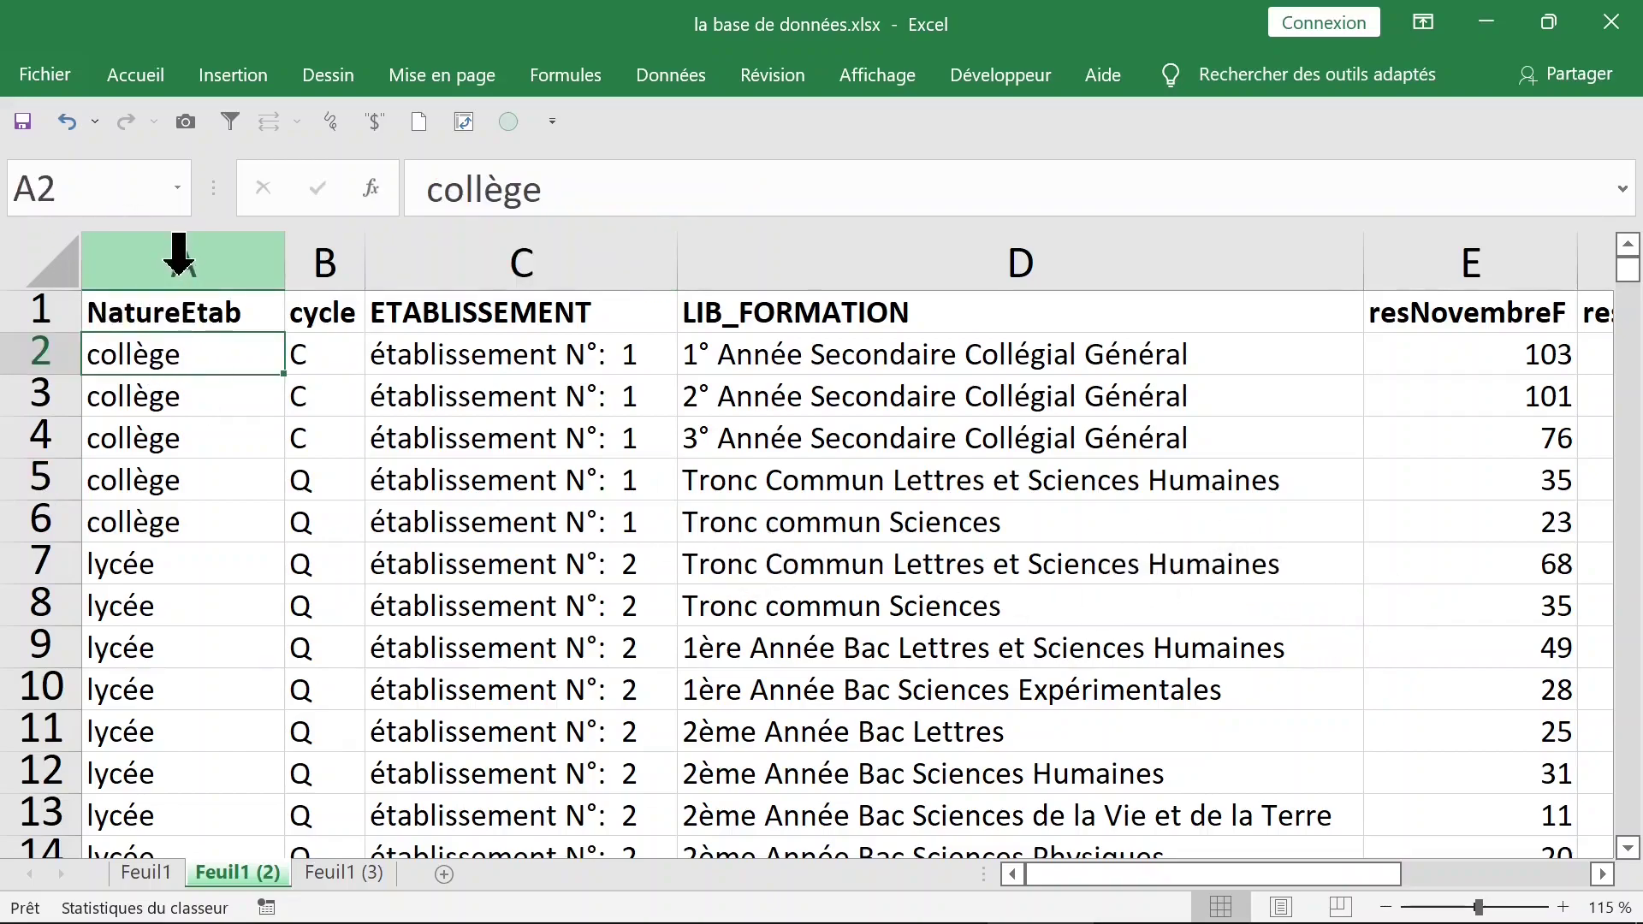
{"action": "left_click", "coordinate": [179, 257]}
{"action": "left_click", "coordinate": [327, 250]}
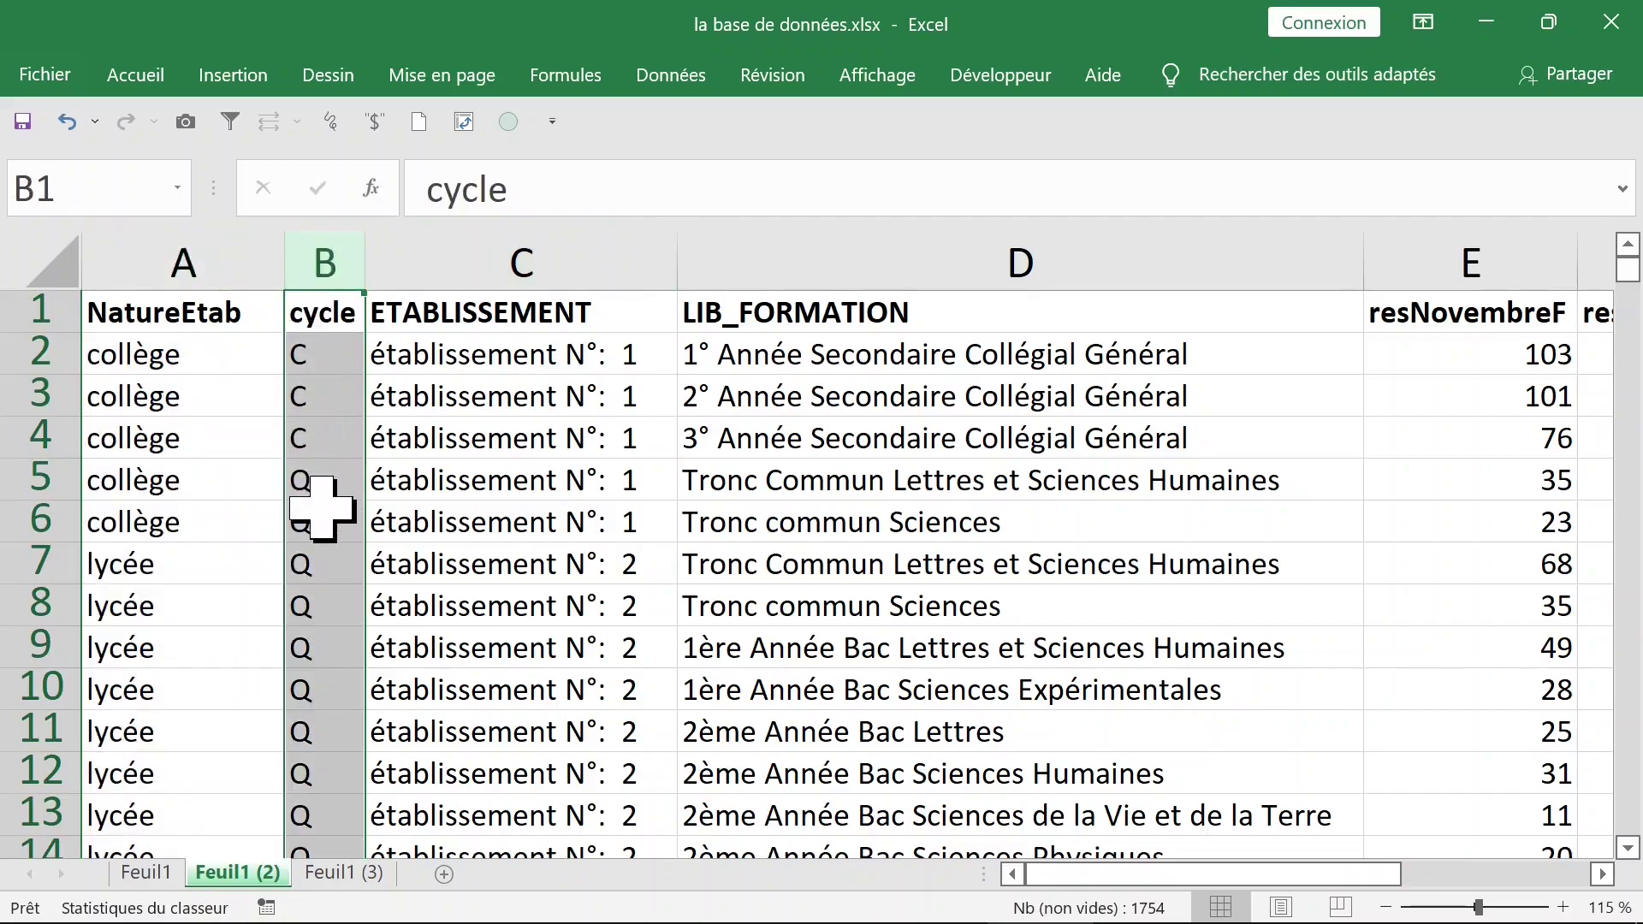
{"action": "scroll", "coordinate": [322, 509], "scroll_direction": "down", "scroll_amount": 5}
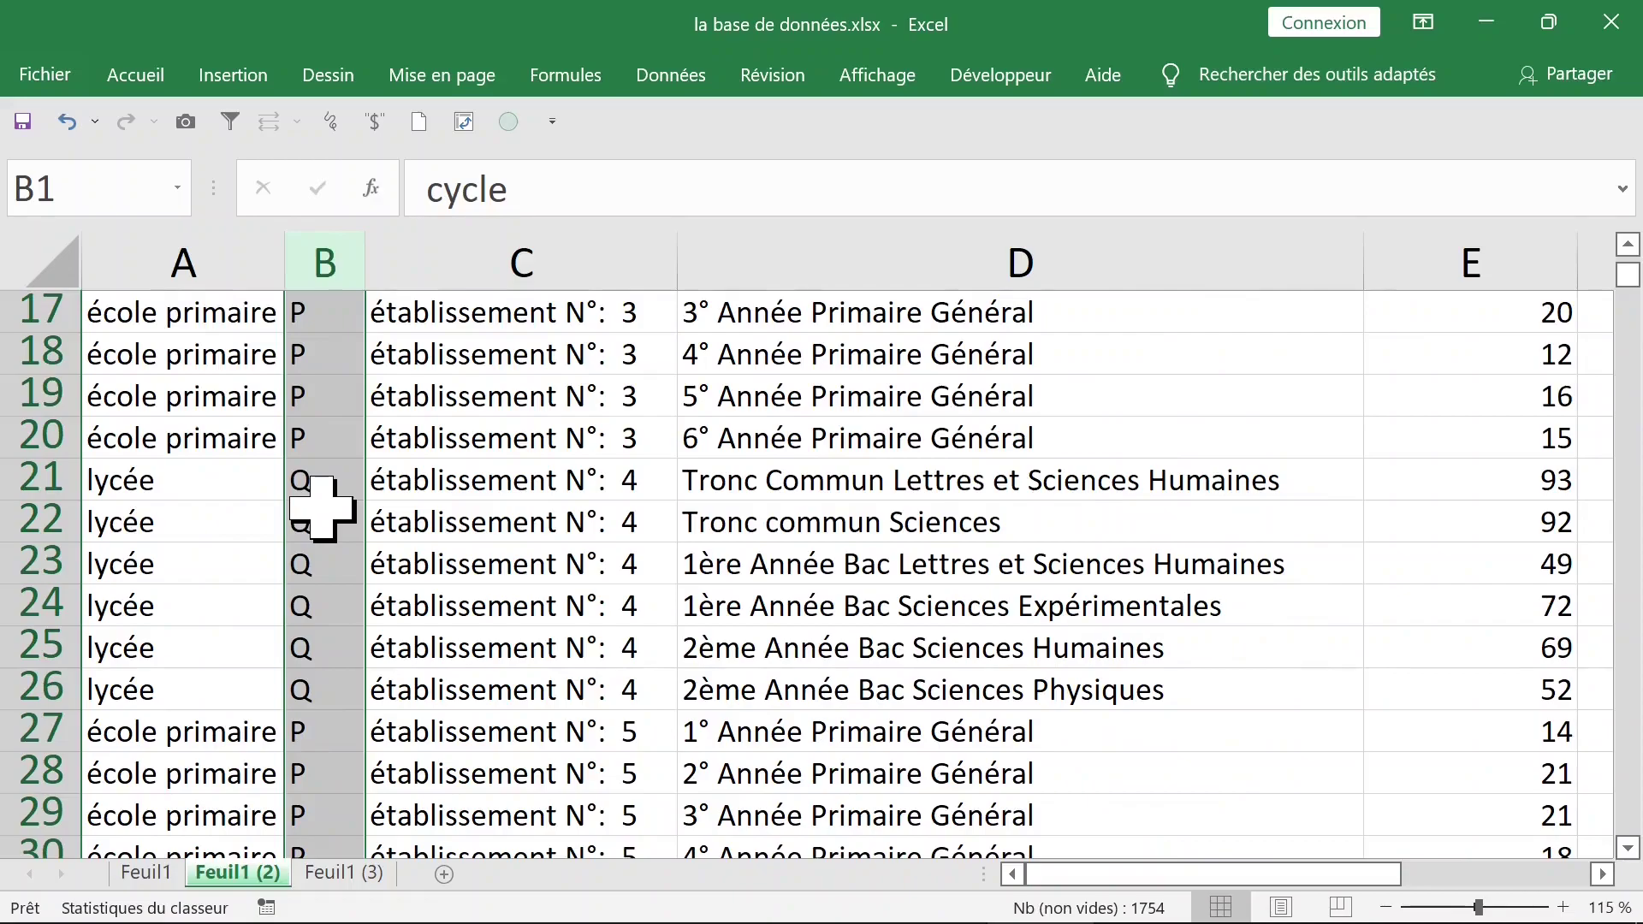
{"action": "scroll", "coordinate": [322, 509], "scroll_direction": "up", "scroll_amount": 5}
{"action": "left_click", "coordinate": [536, 257]}
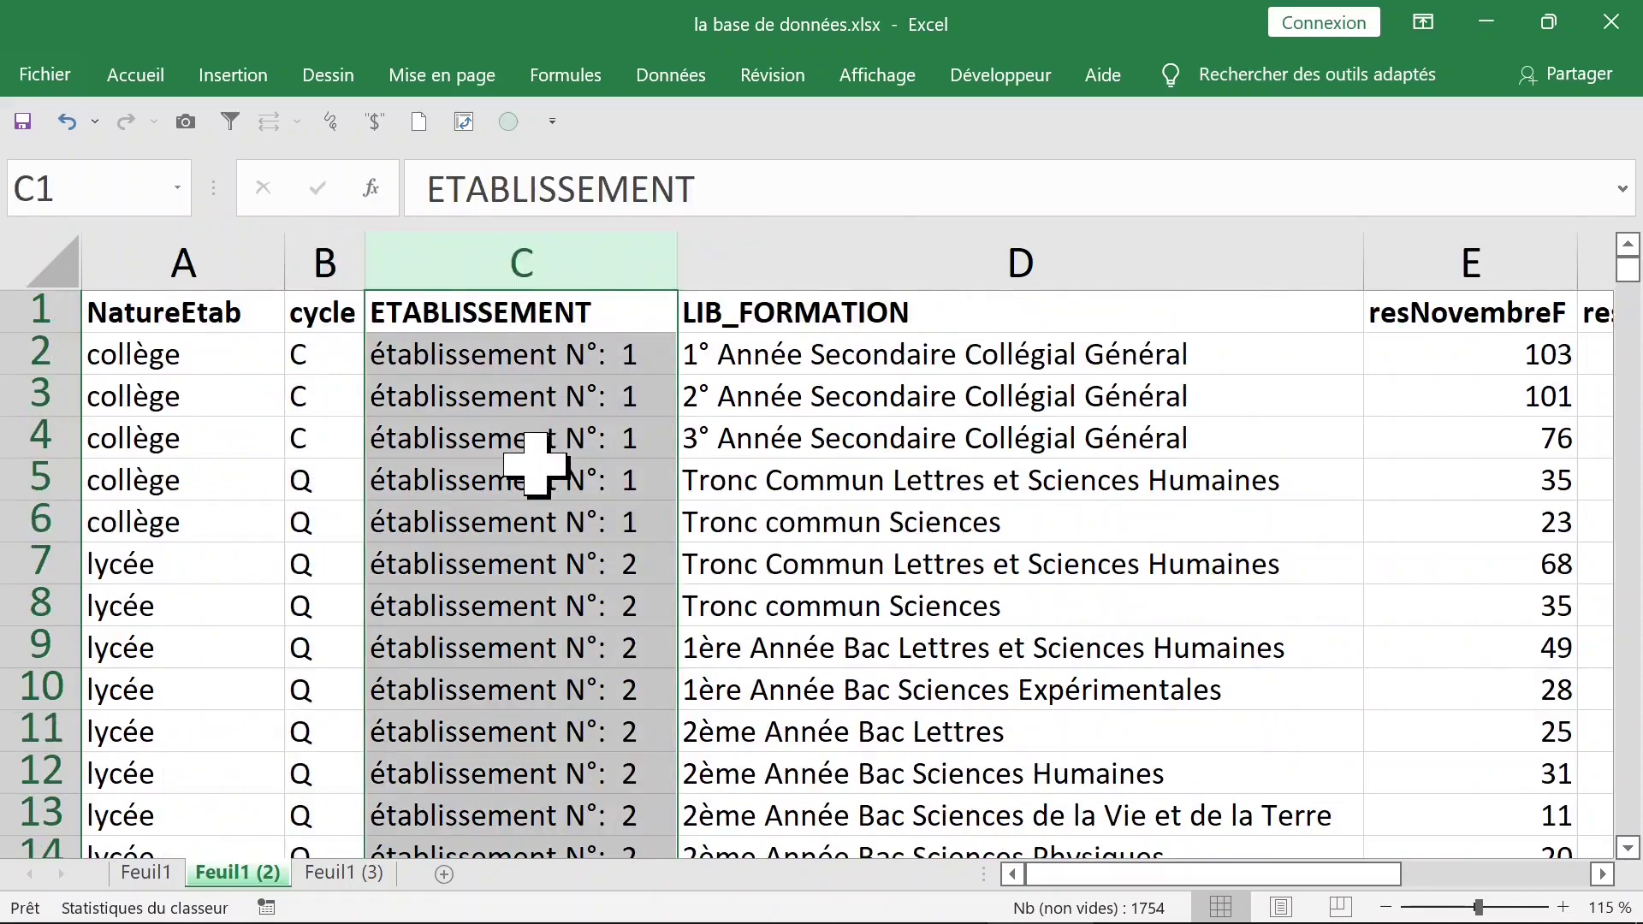
{"action": "left_click", "coordinate": [578, 363]}
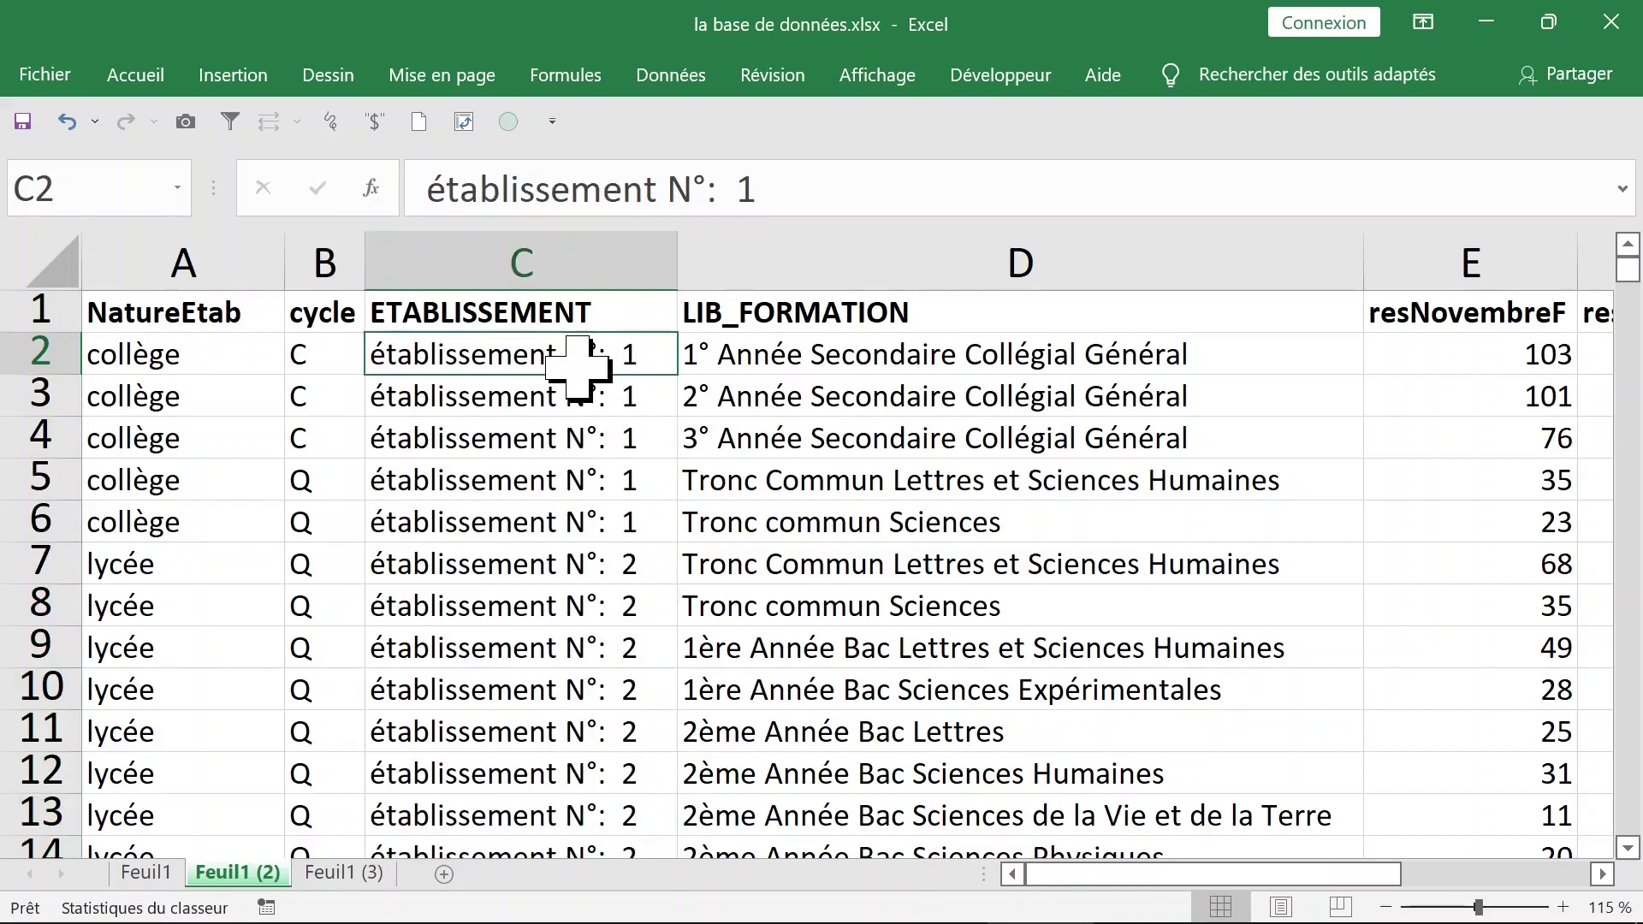
{"action": "left_click", "coordinate": [853, 352]}
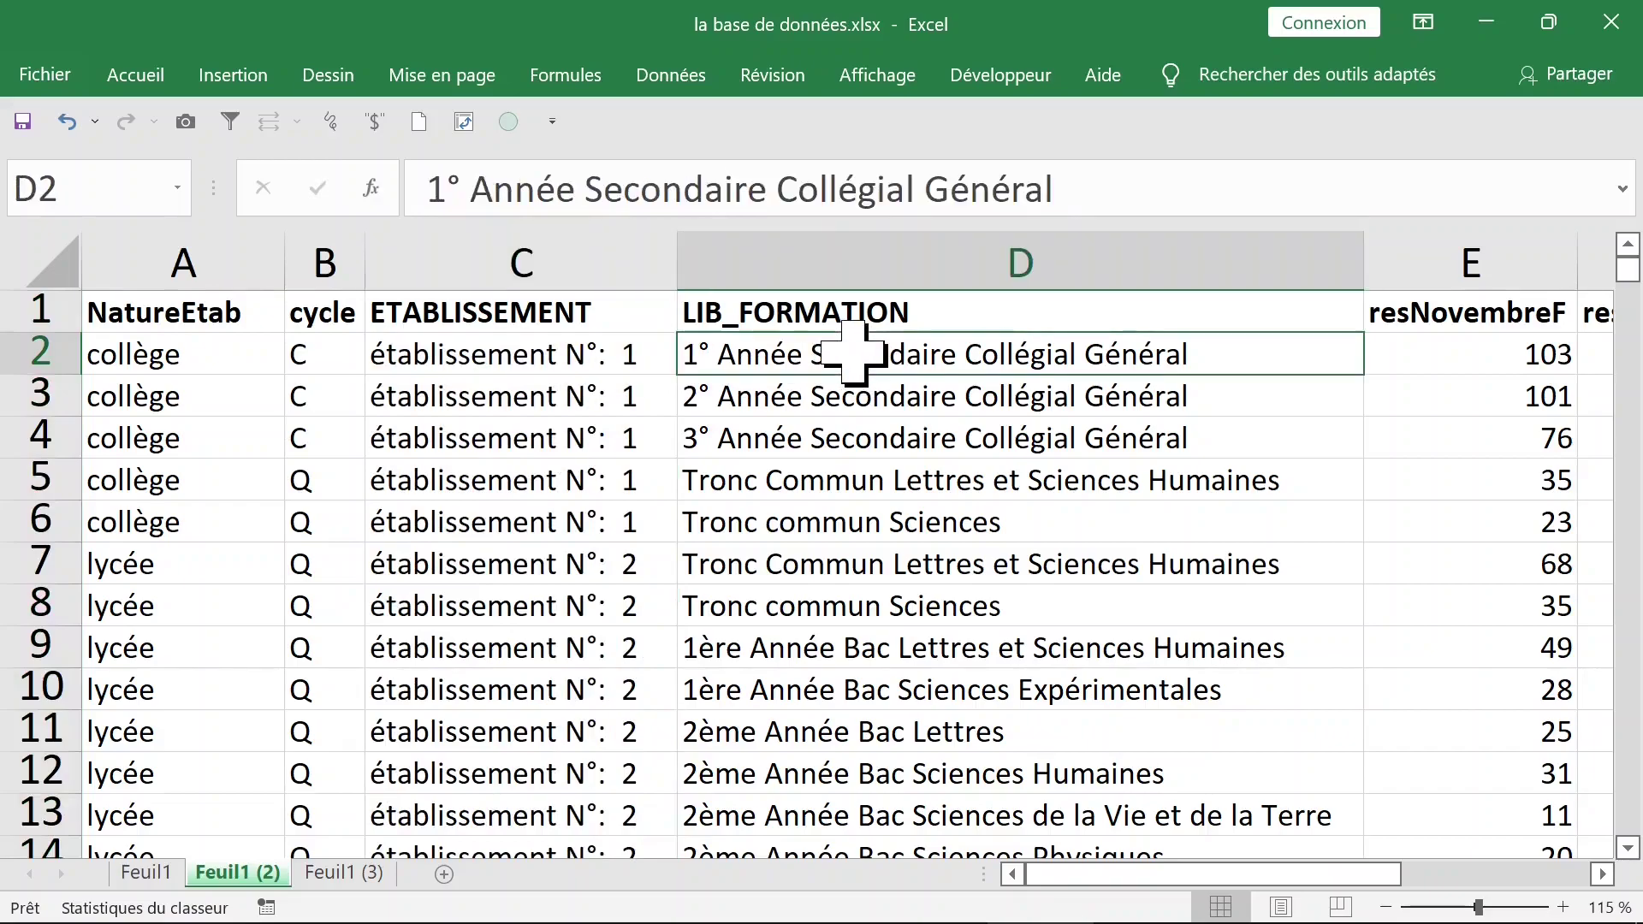
Examine the numeric columns of the source data, from resNovembreF through the arrivant, exclus and res_MAI fields, and return to cell A1
{"action": "left_click", "coordinate": [1459, 318]}
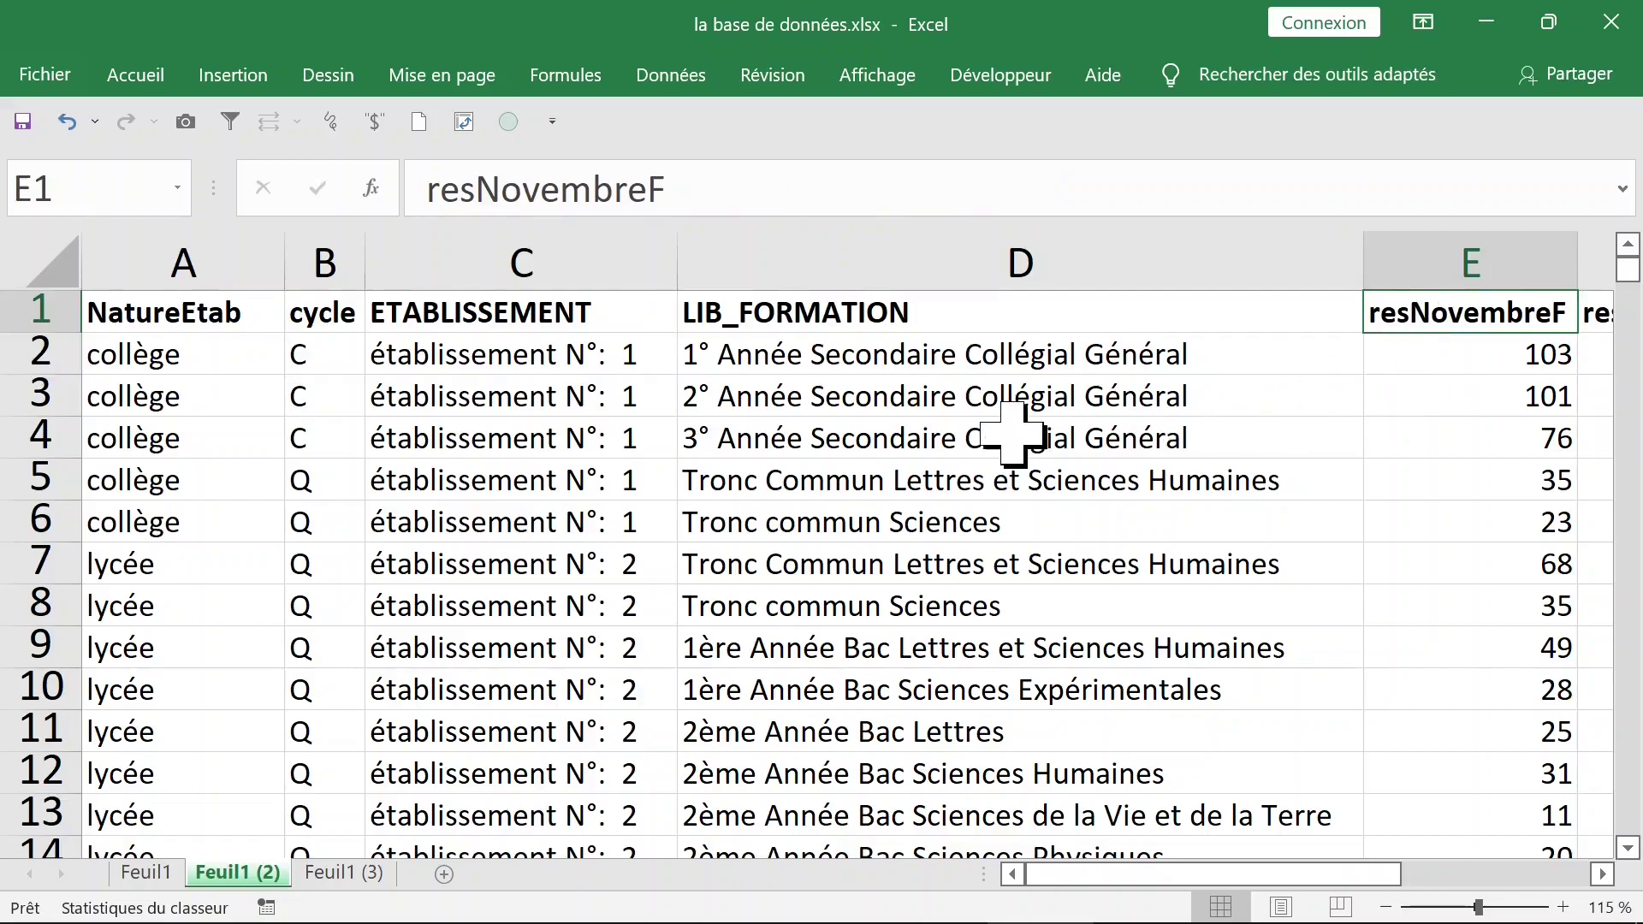
{"action": "key", "text": "Right"}
{"action": "key", "text": "Right"}
{"action": "key", "text": "Right"}
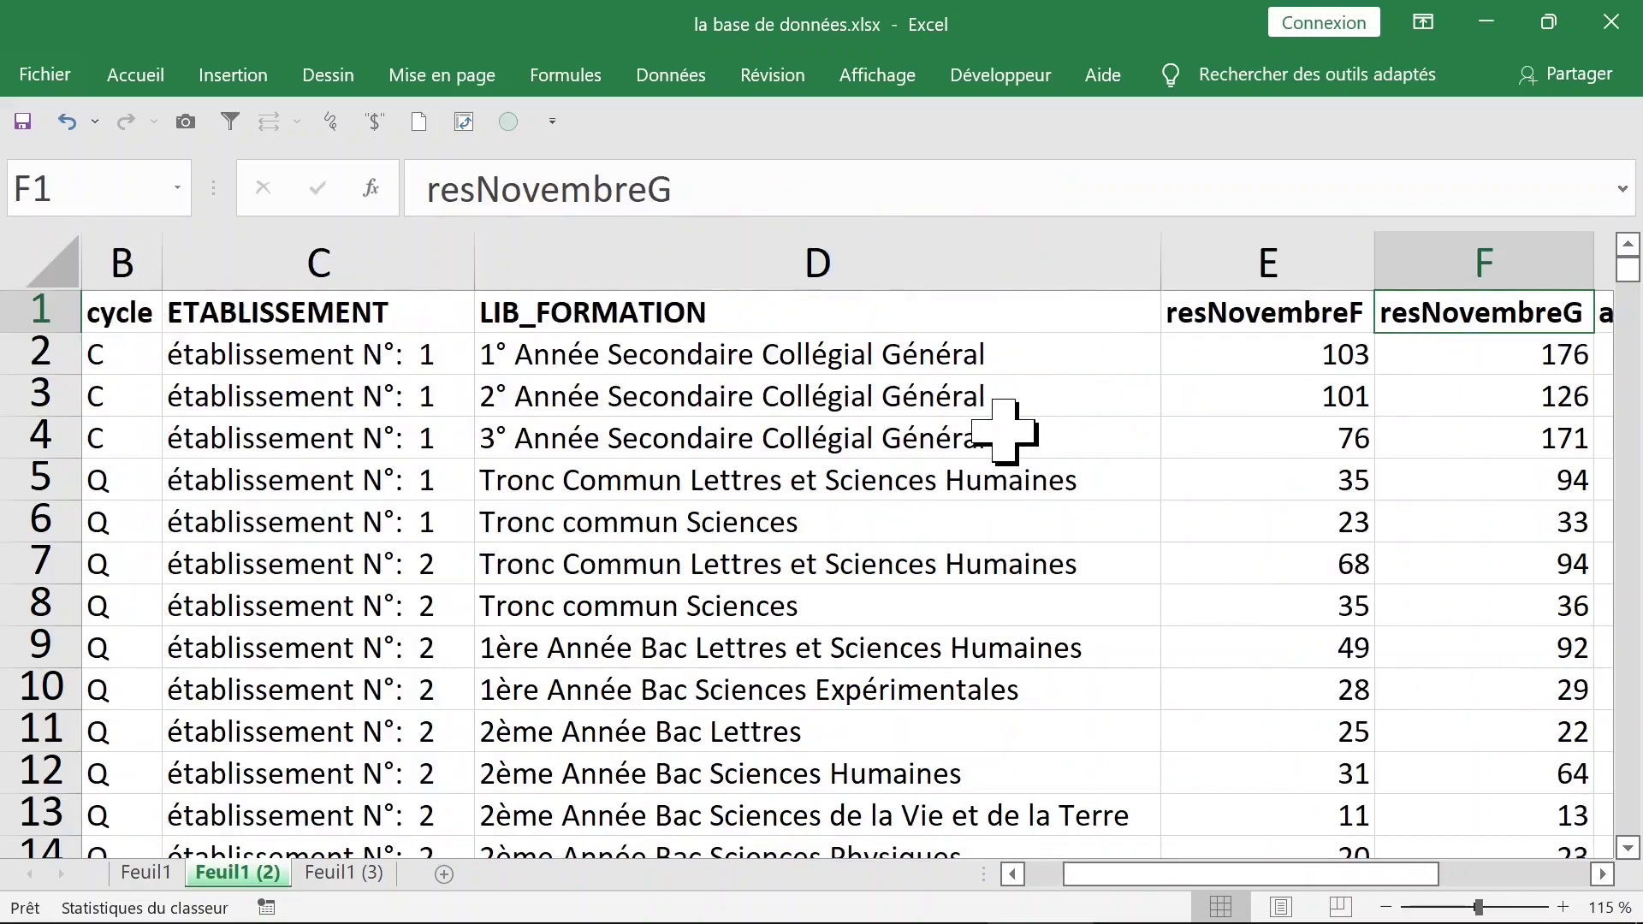
{"action": "key", "text": "Right"}
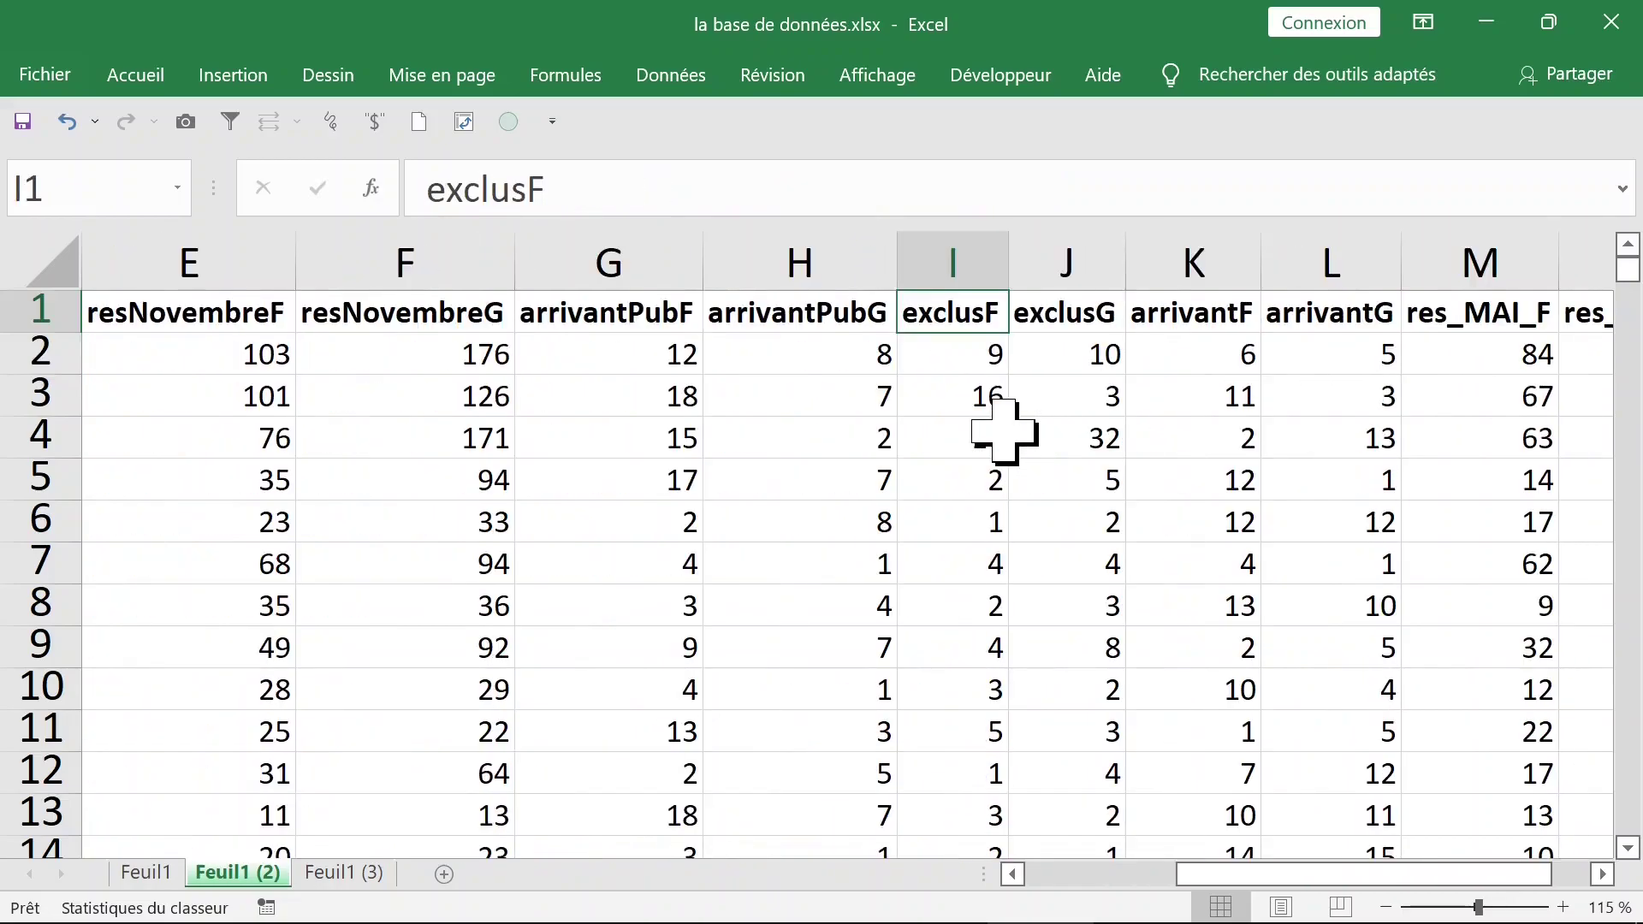
{"action": "left_click", "coordinate": [220, 323]}
{"action": "left_click", "coordinate": [233, 262]}
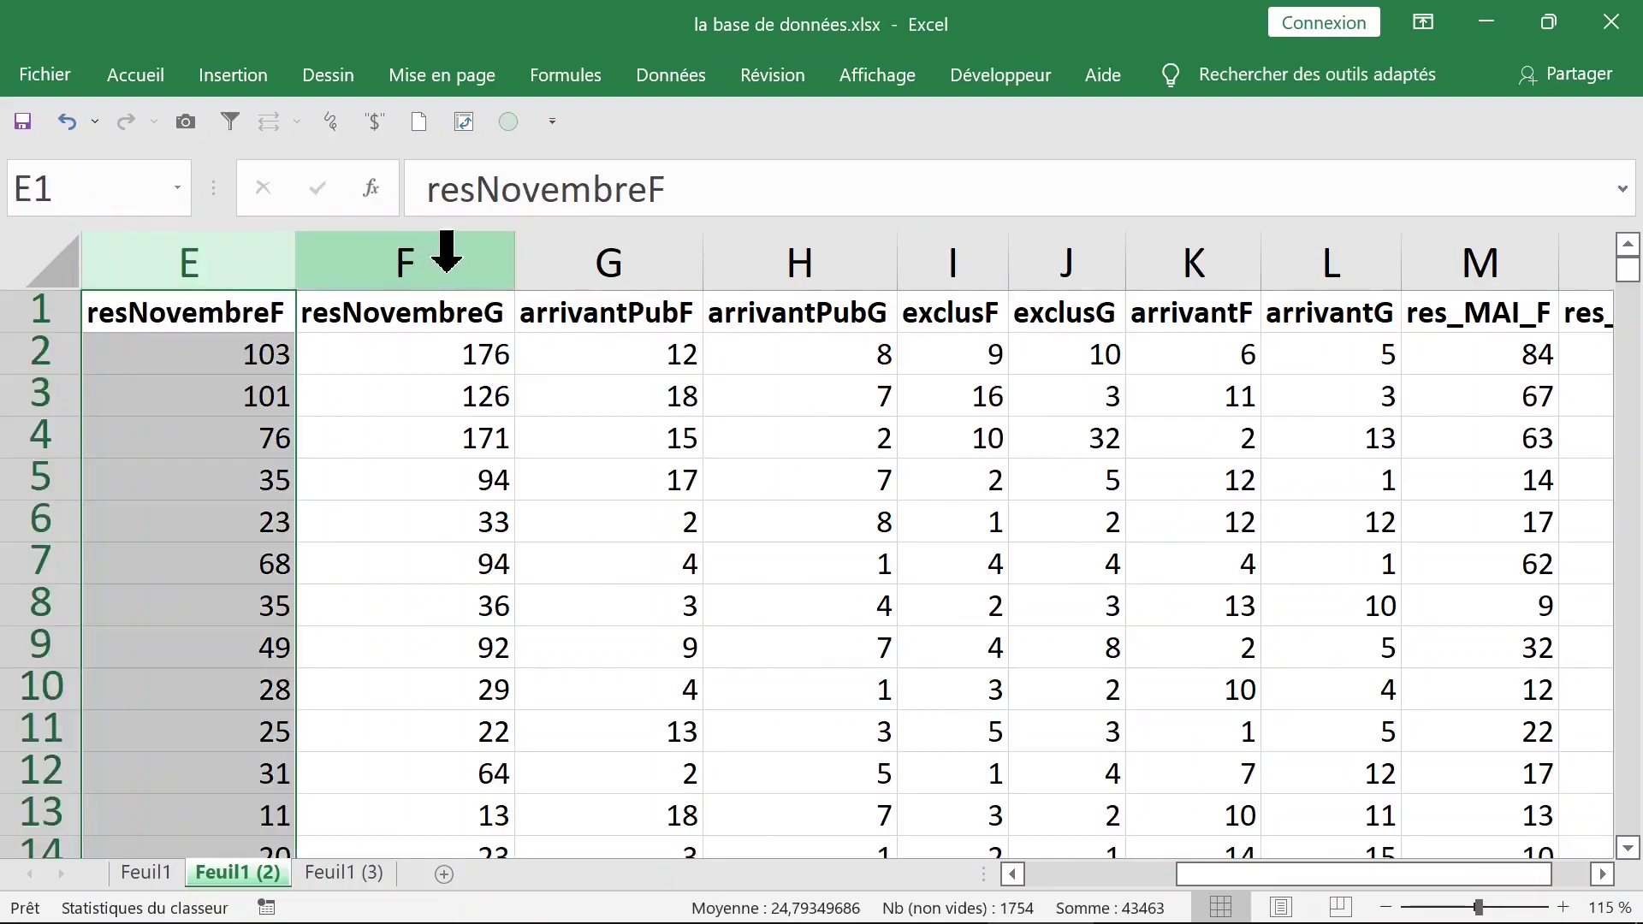
{"action": "left_click", "coordinate": [411, 250]}
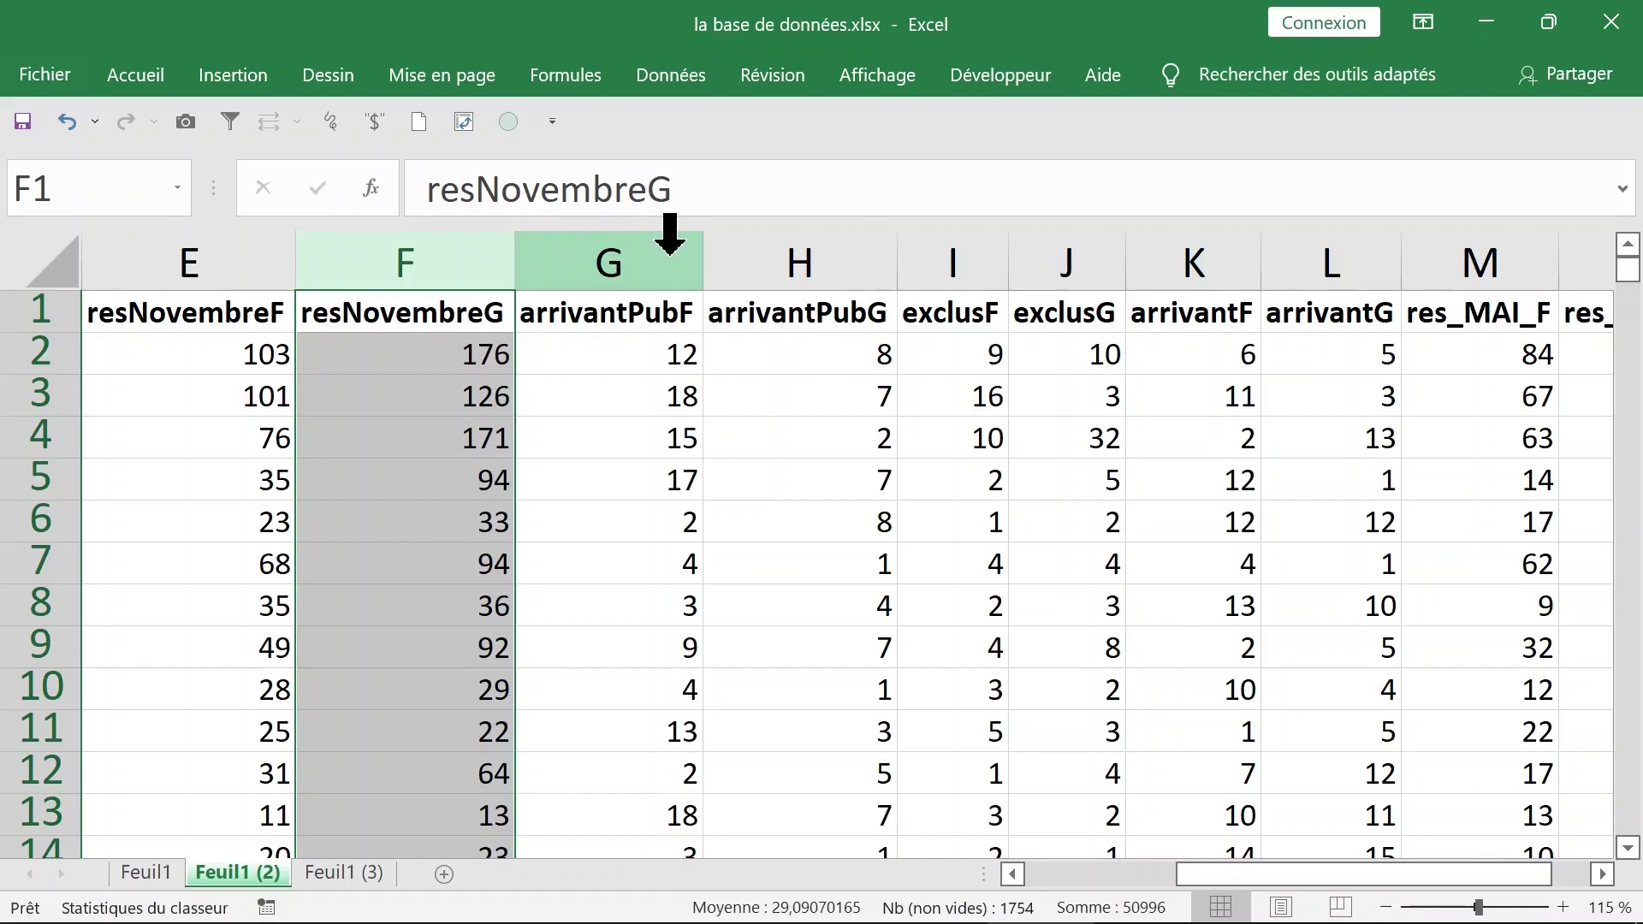
{"action": "left_click", "coordinate": [640, 237]}
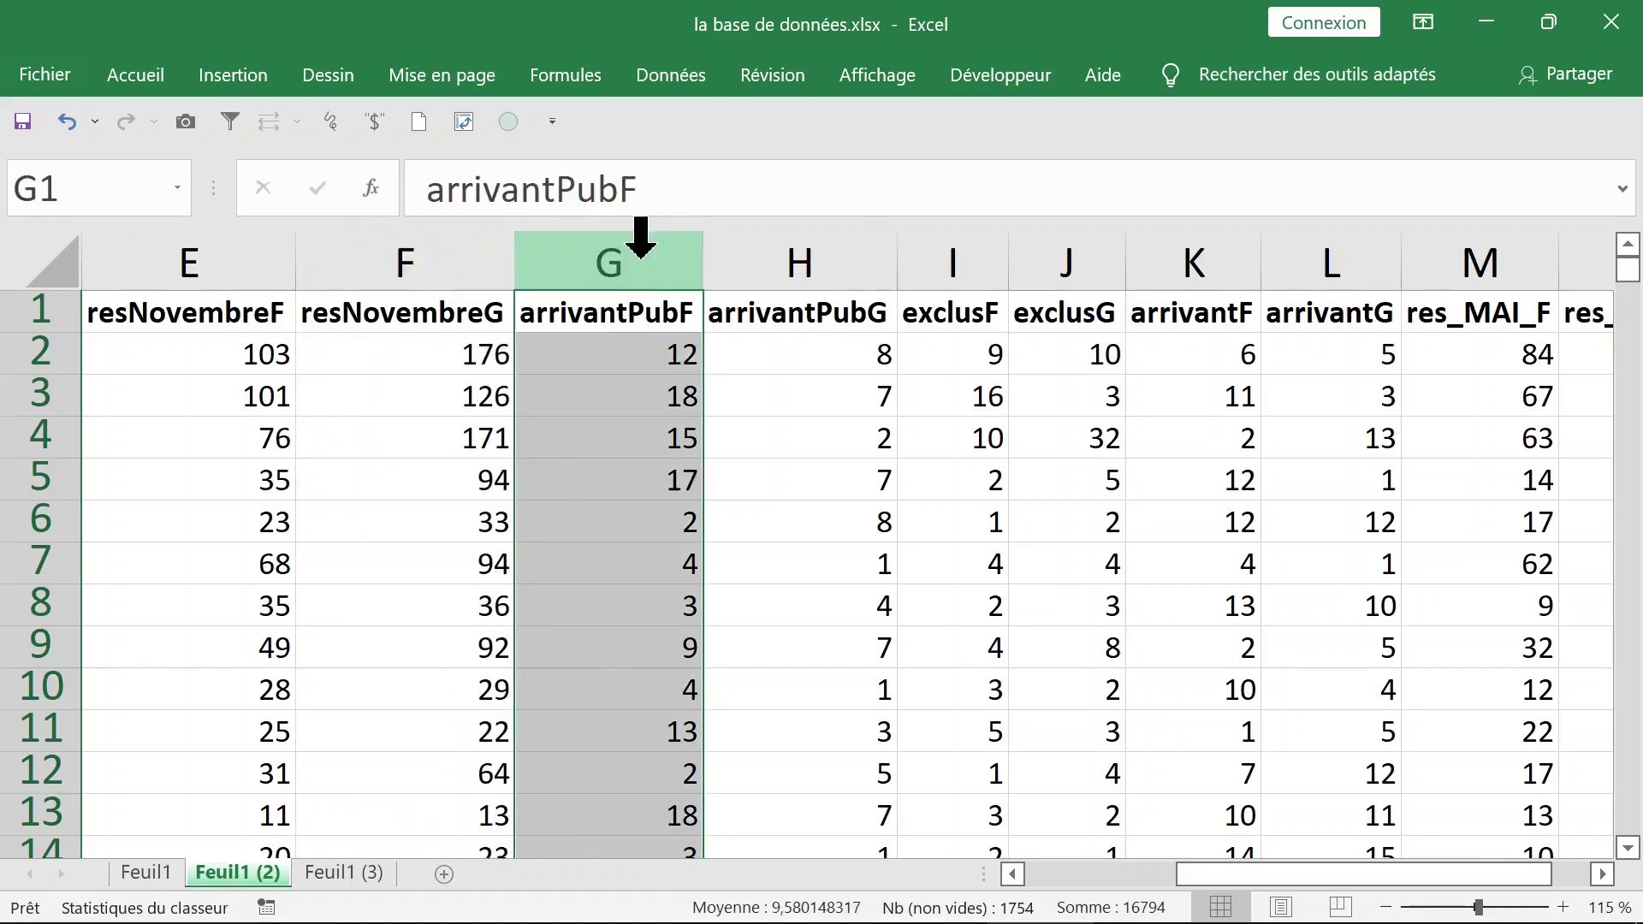
{"action": "left_click", "coordinate": [769, 531]}
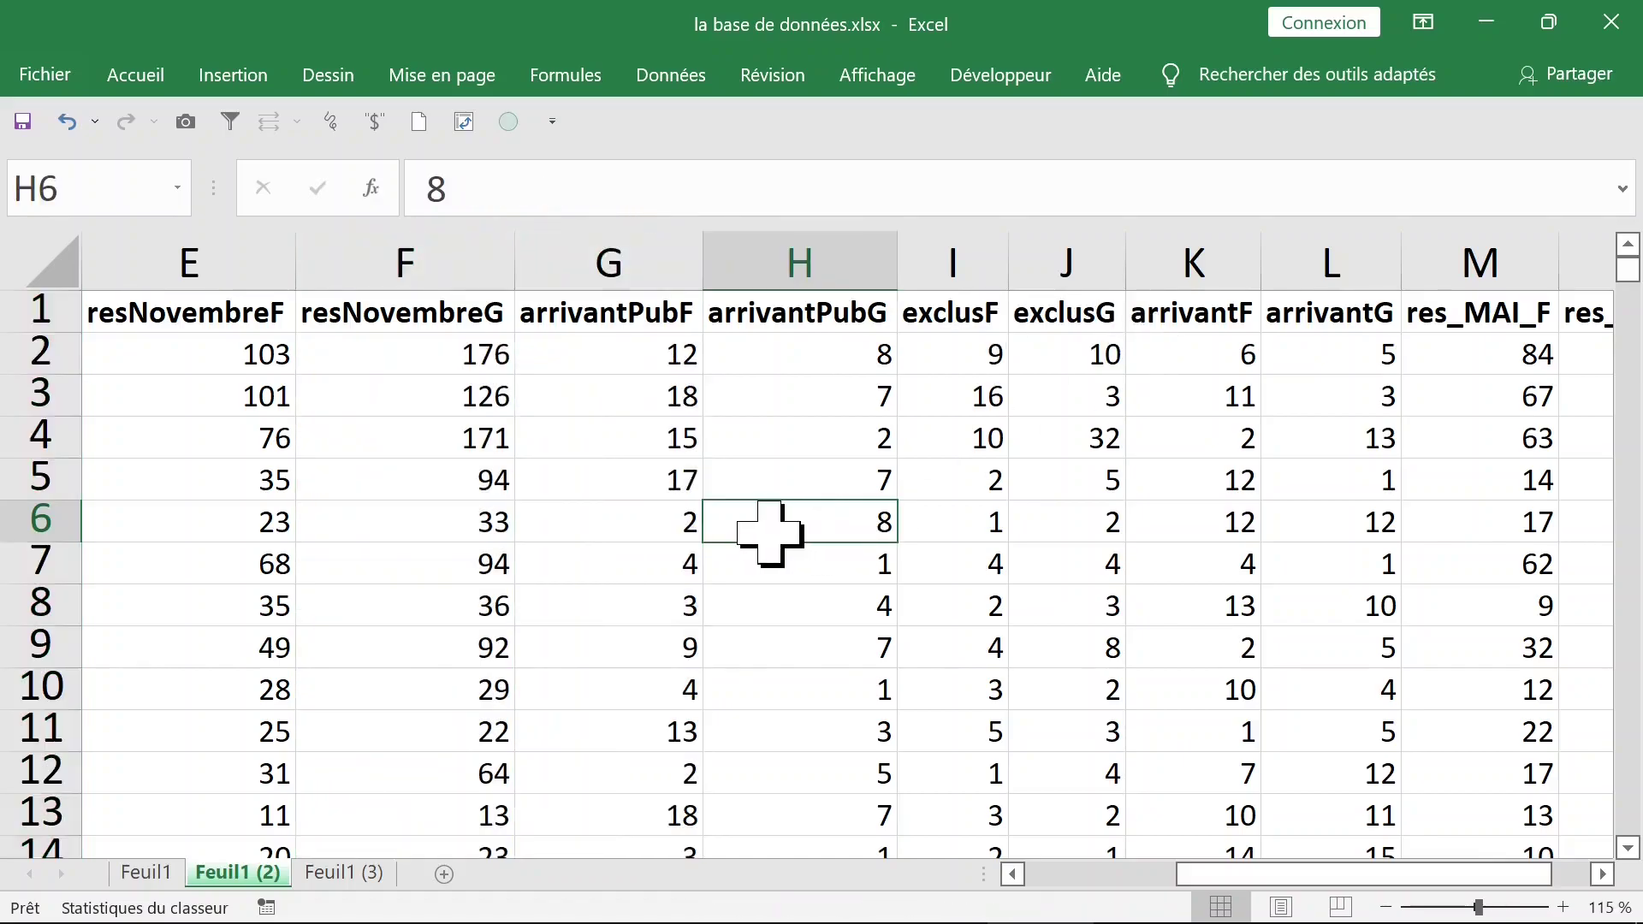
{"action": "key", "text": "ctrl+Home"}
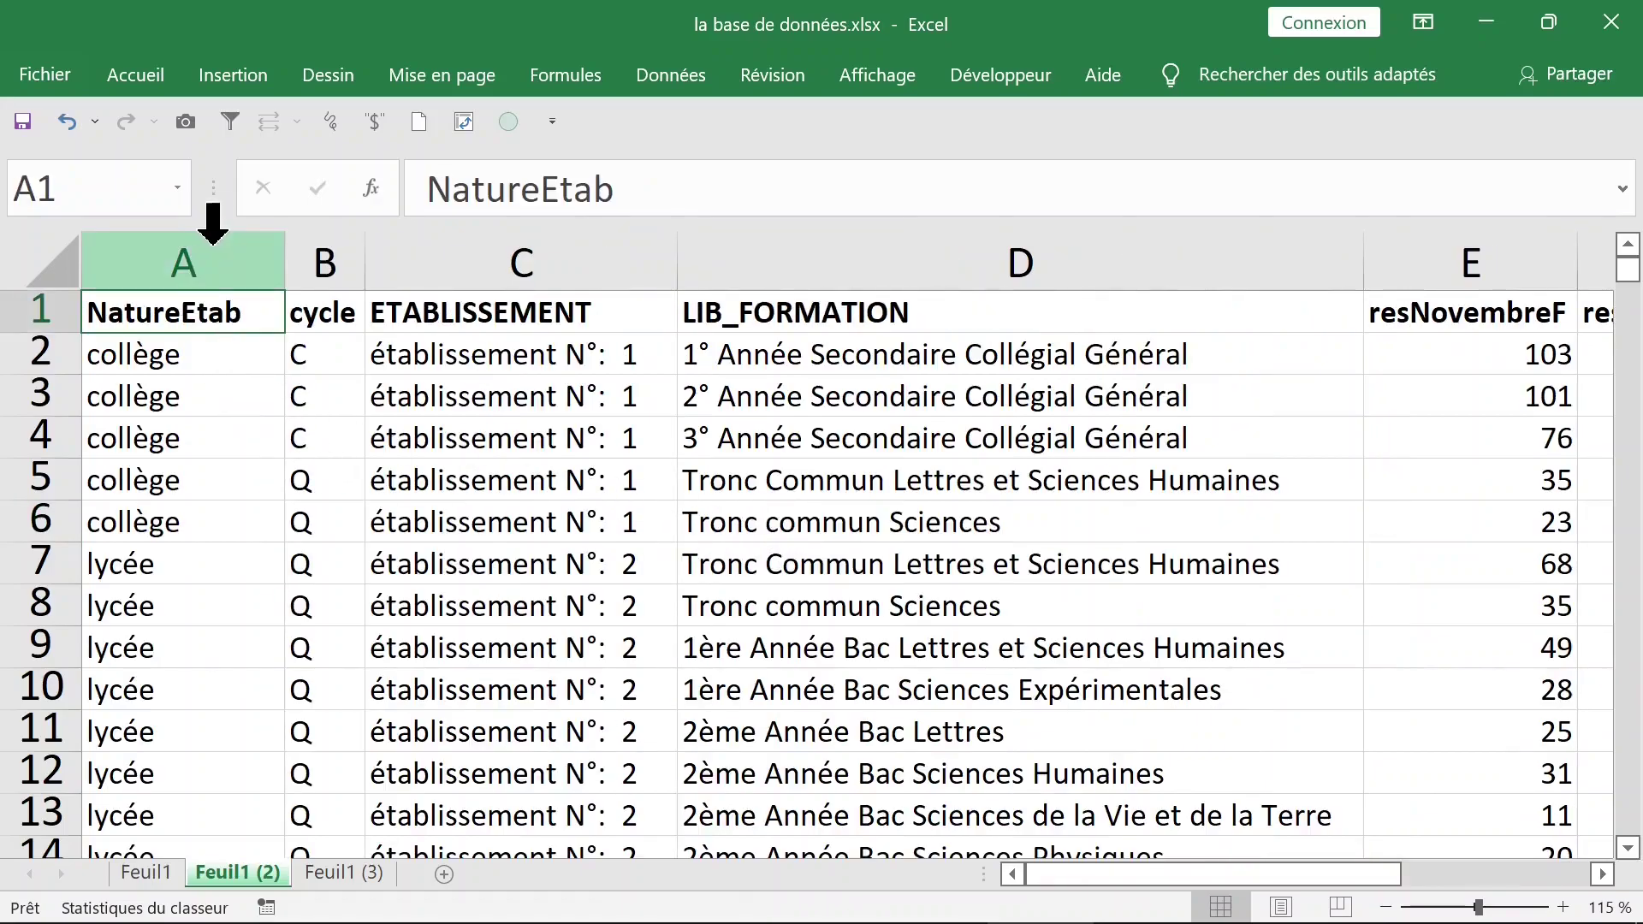
Create a pivot table on a new worksheet from the range 'Feuil1 (2)'!$A$1:$N$1754
{"action": "left_click", "coordinate": [215, 447]}
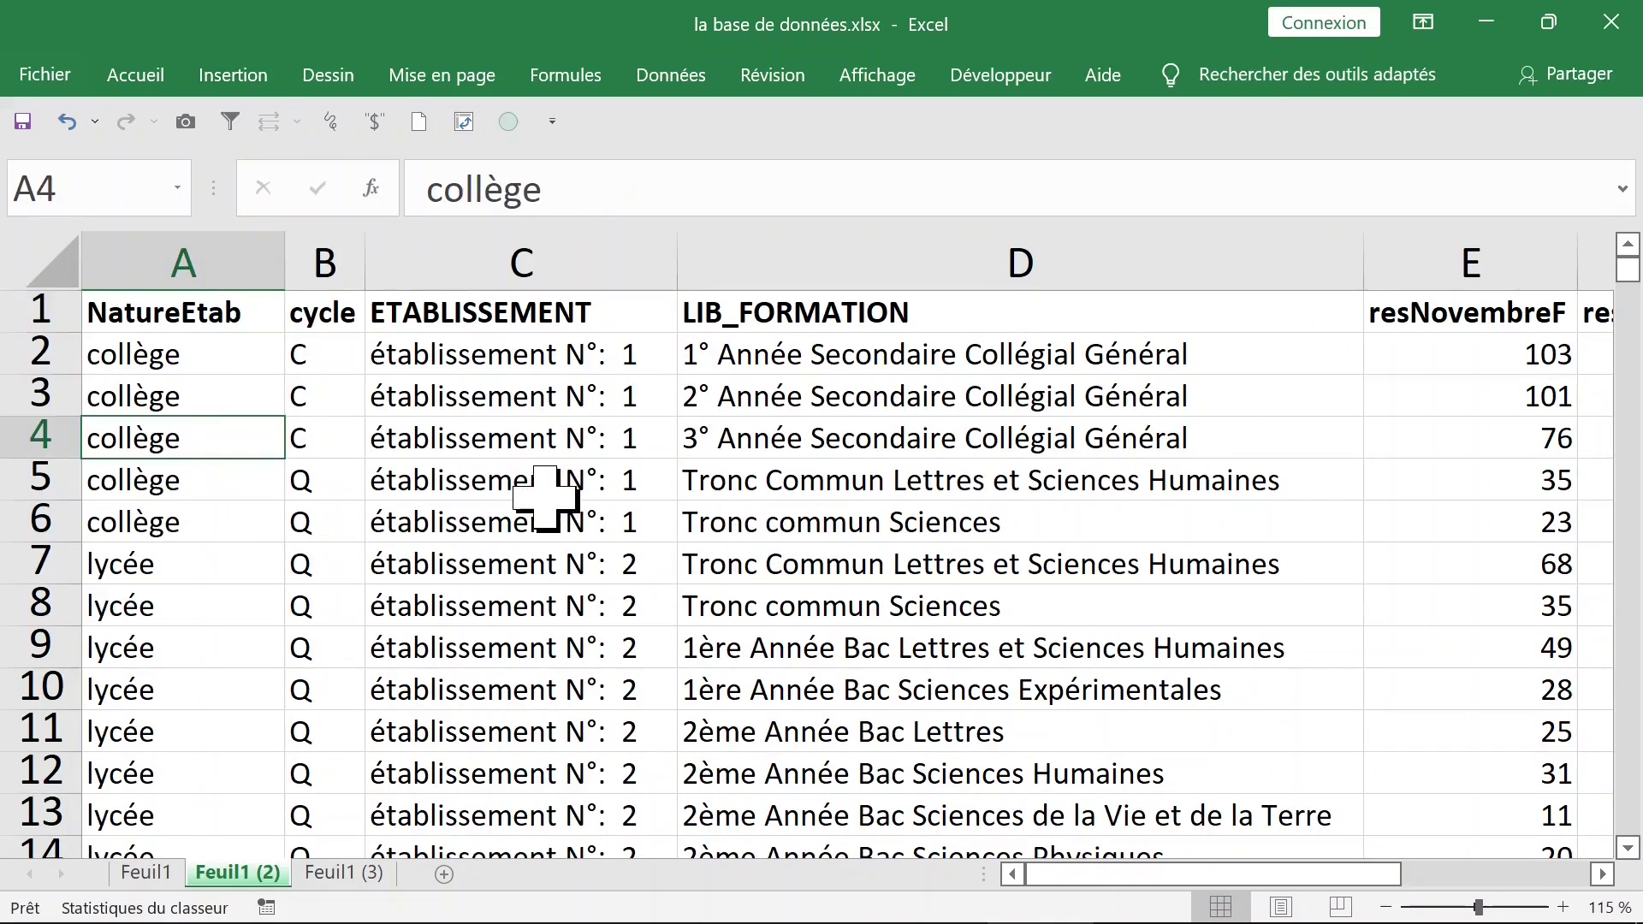
{"action": "left_click", "coordinate": [233, 75]}
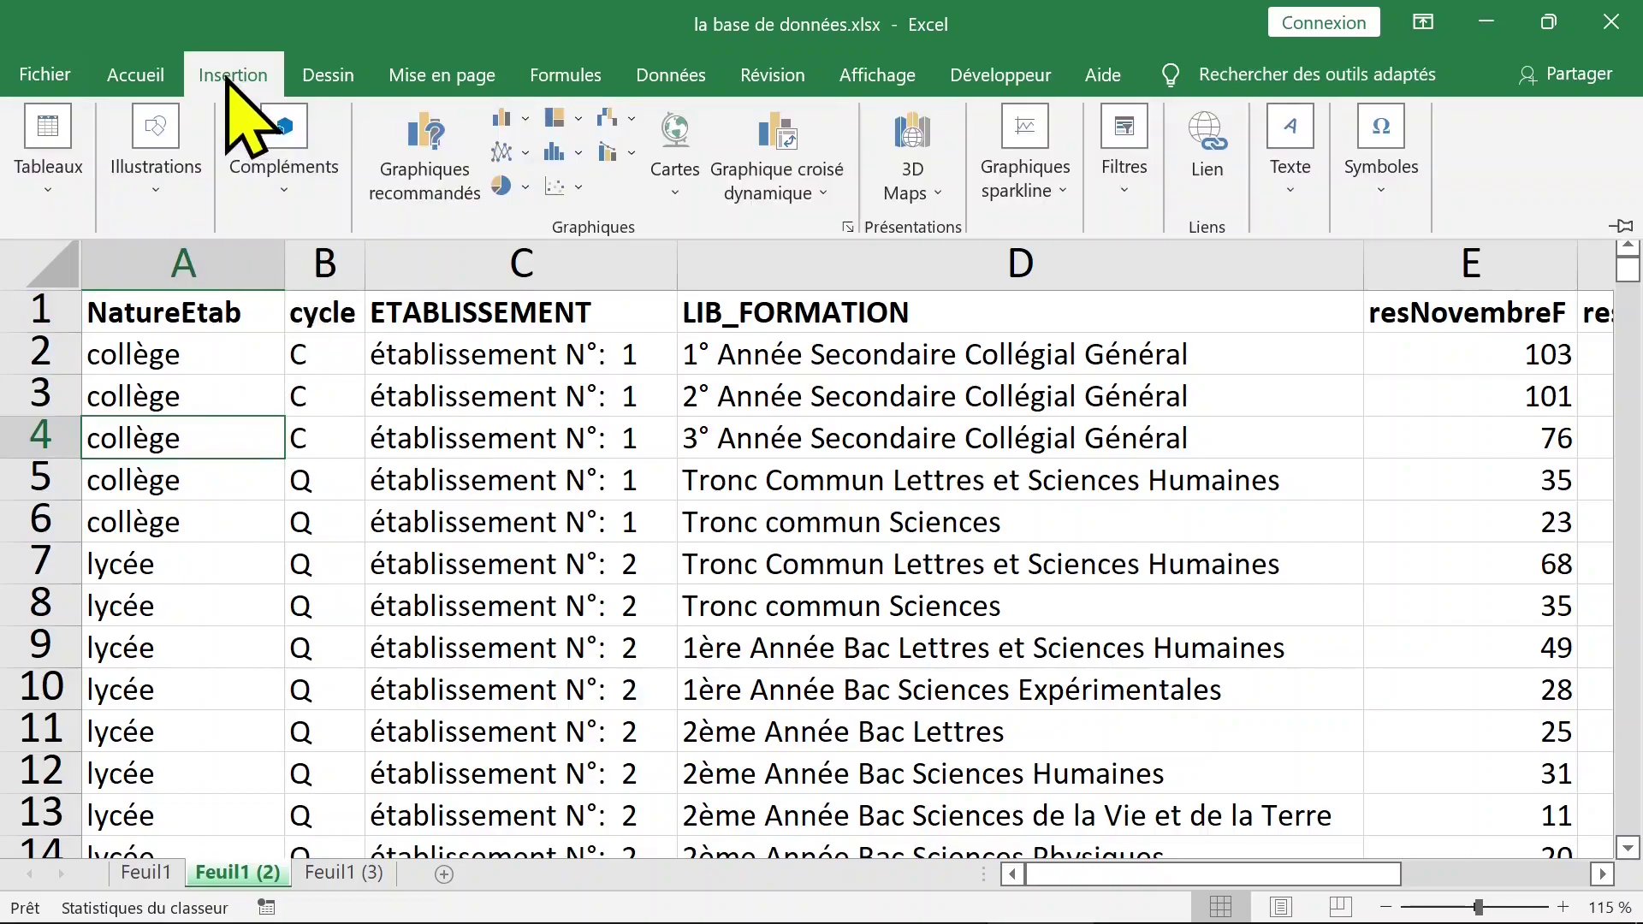
{"action": "left_click", "coordinate": [50, 162]}
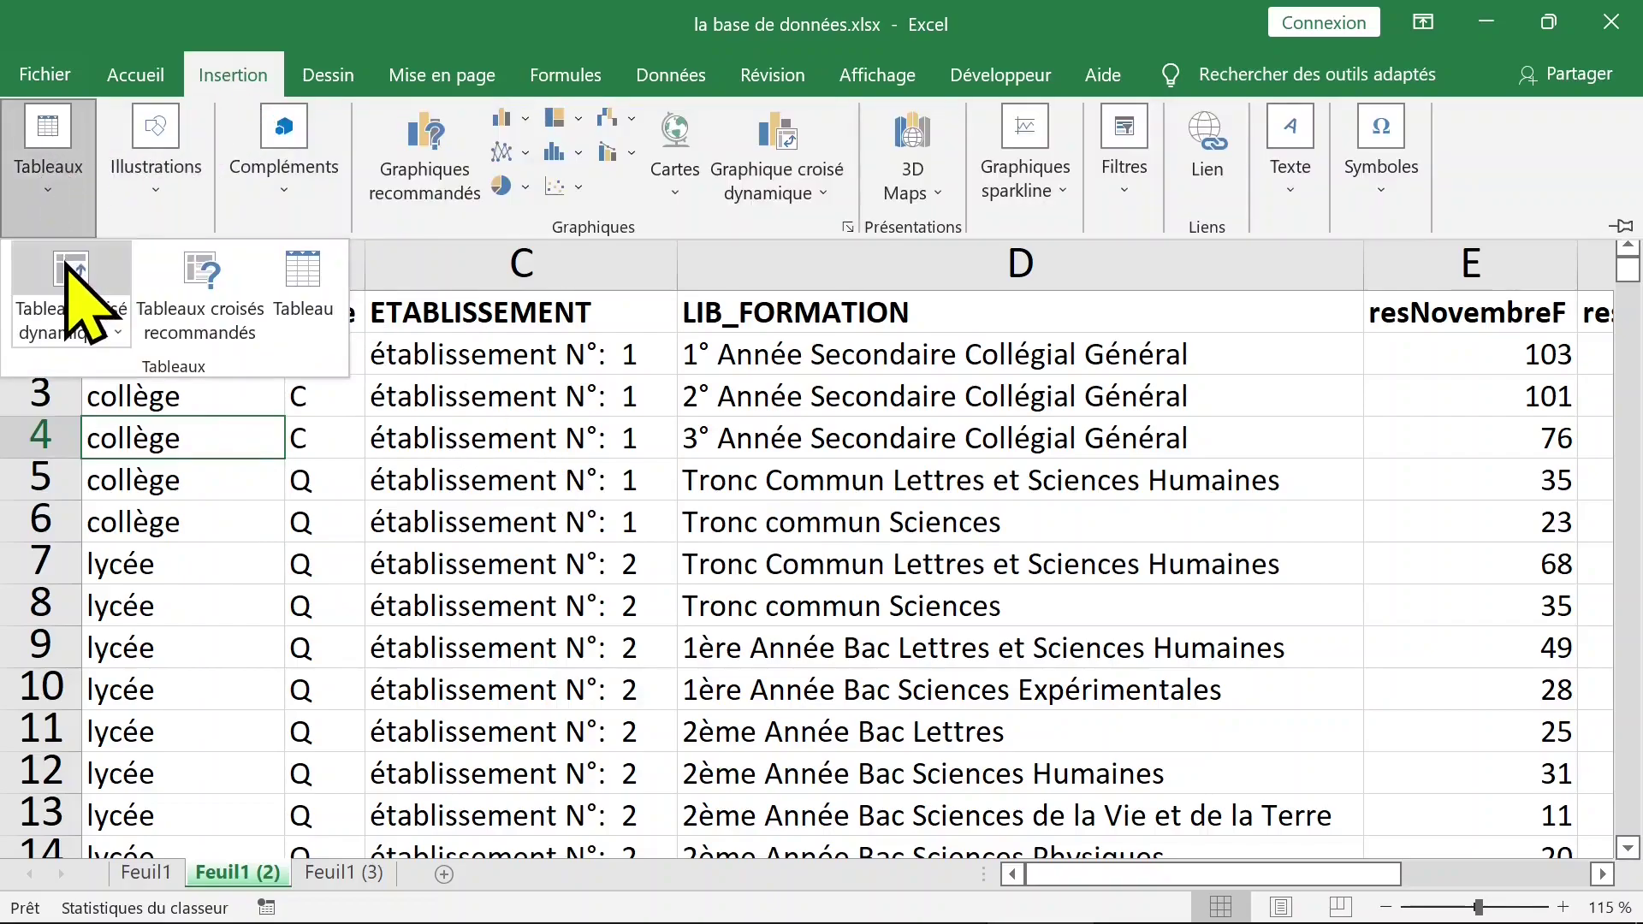
{"action": "left_click", "coordinate": [69, 272]}
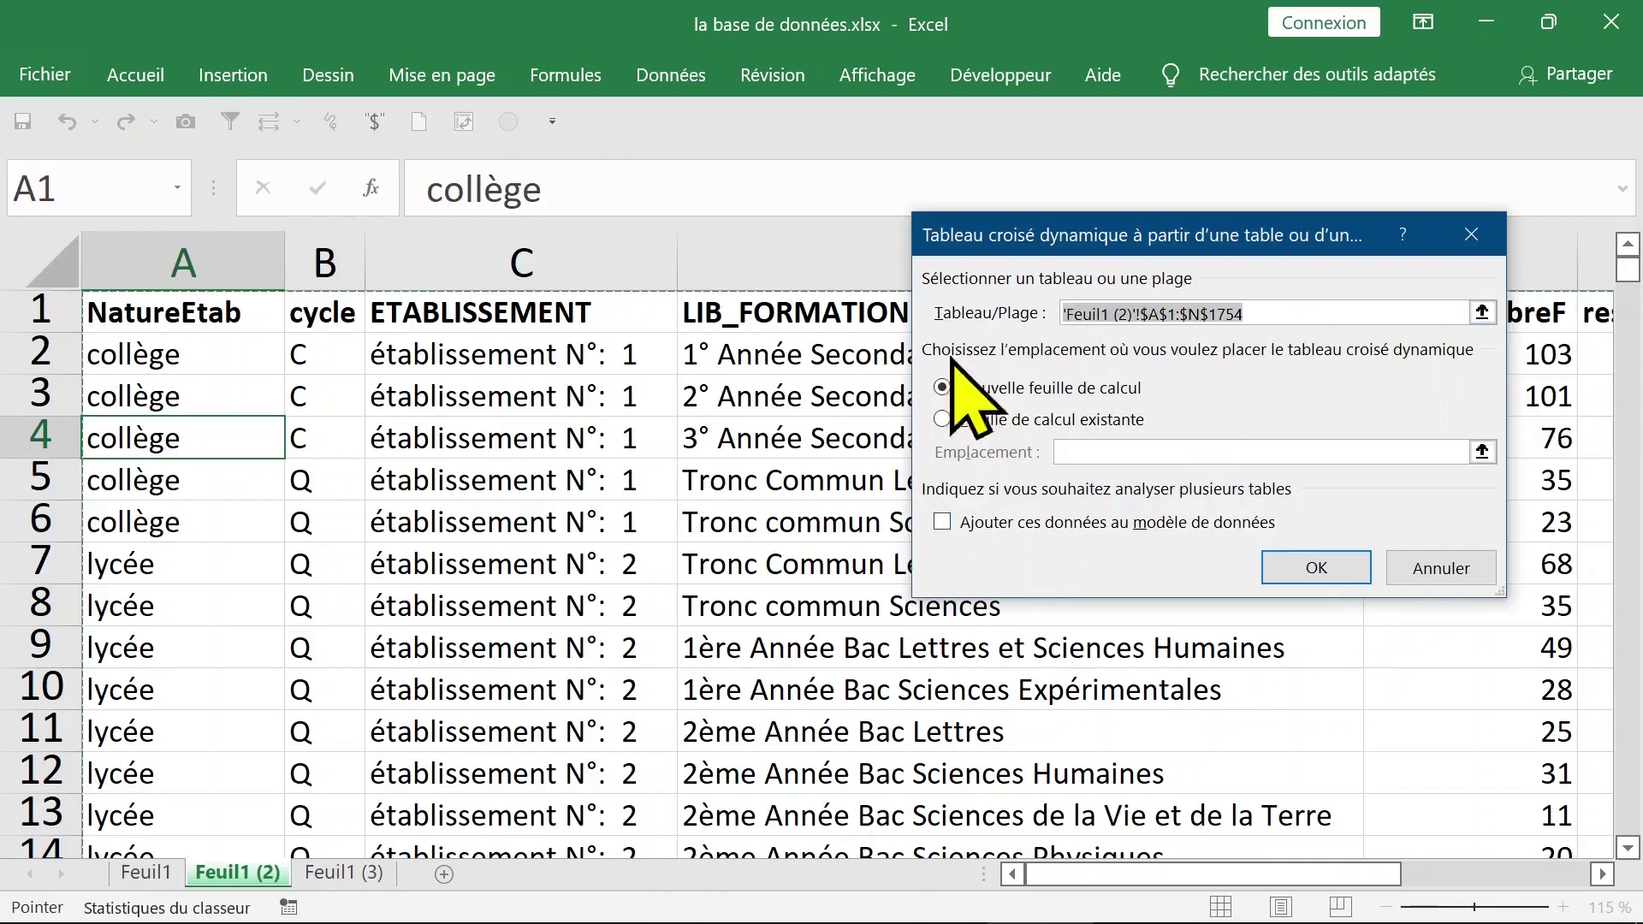
{"action": "left_click", "coordinate": [1302, 575]}
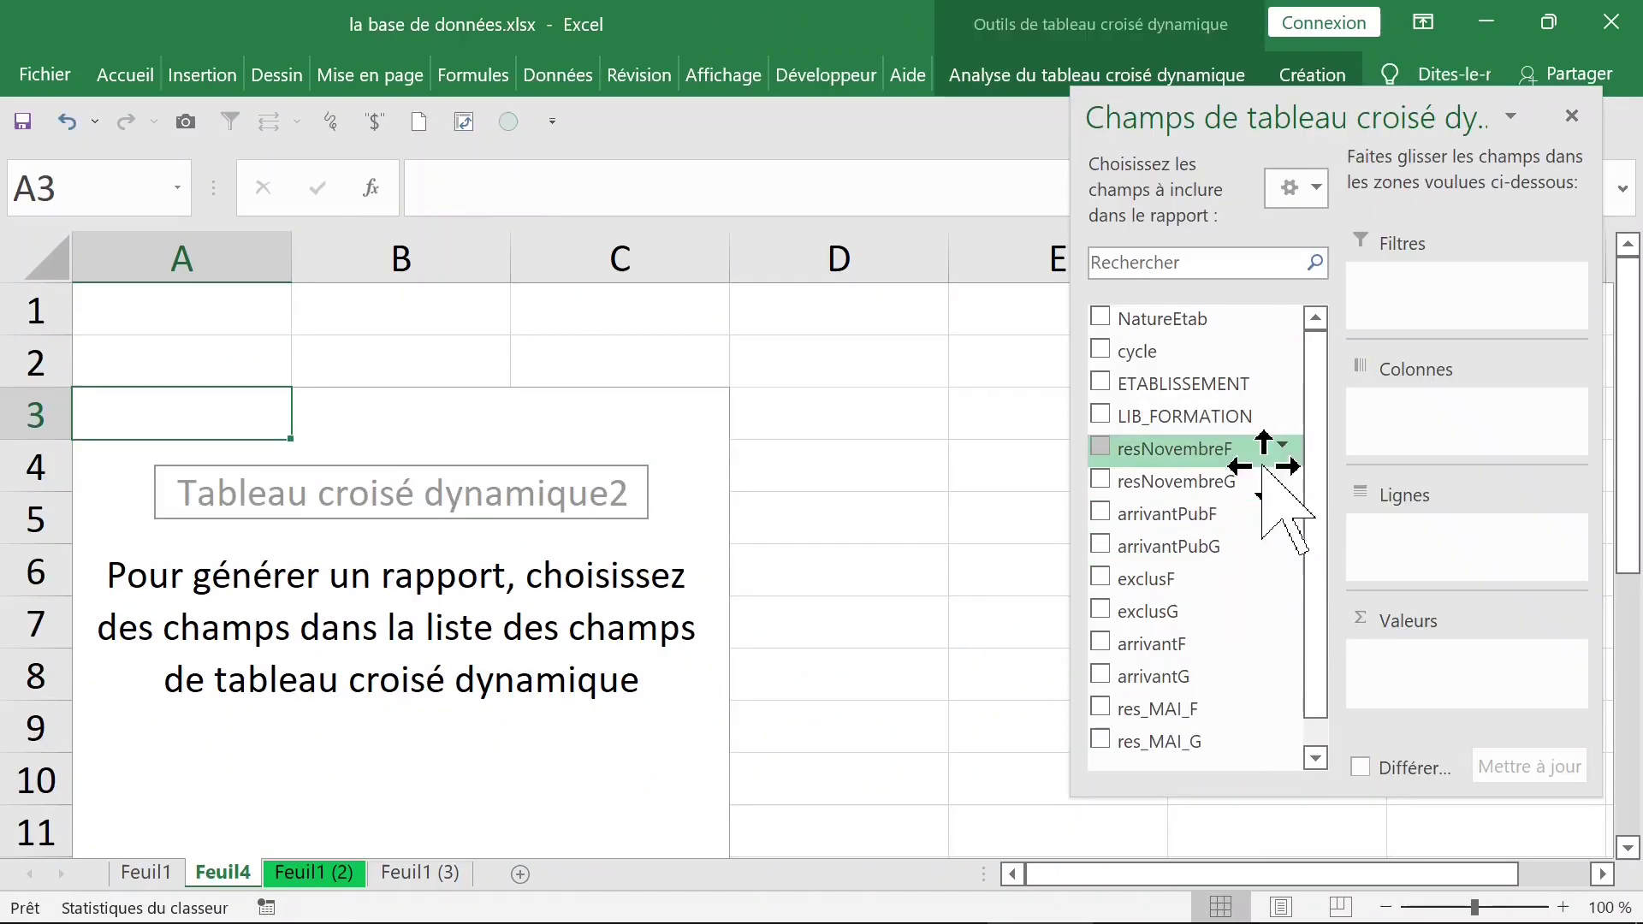
Try the stacked fields and areas layout for the pivot field list, and restore the side-by-side layout
{"action": "scroll", "coordinate": [1322, 479], "scroll_direction": "down", "scroll_amount": 1}
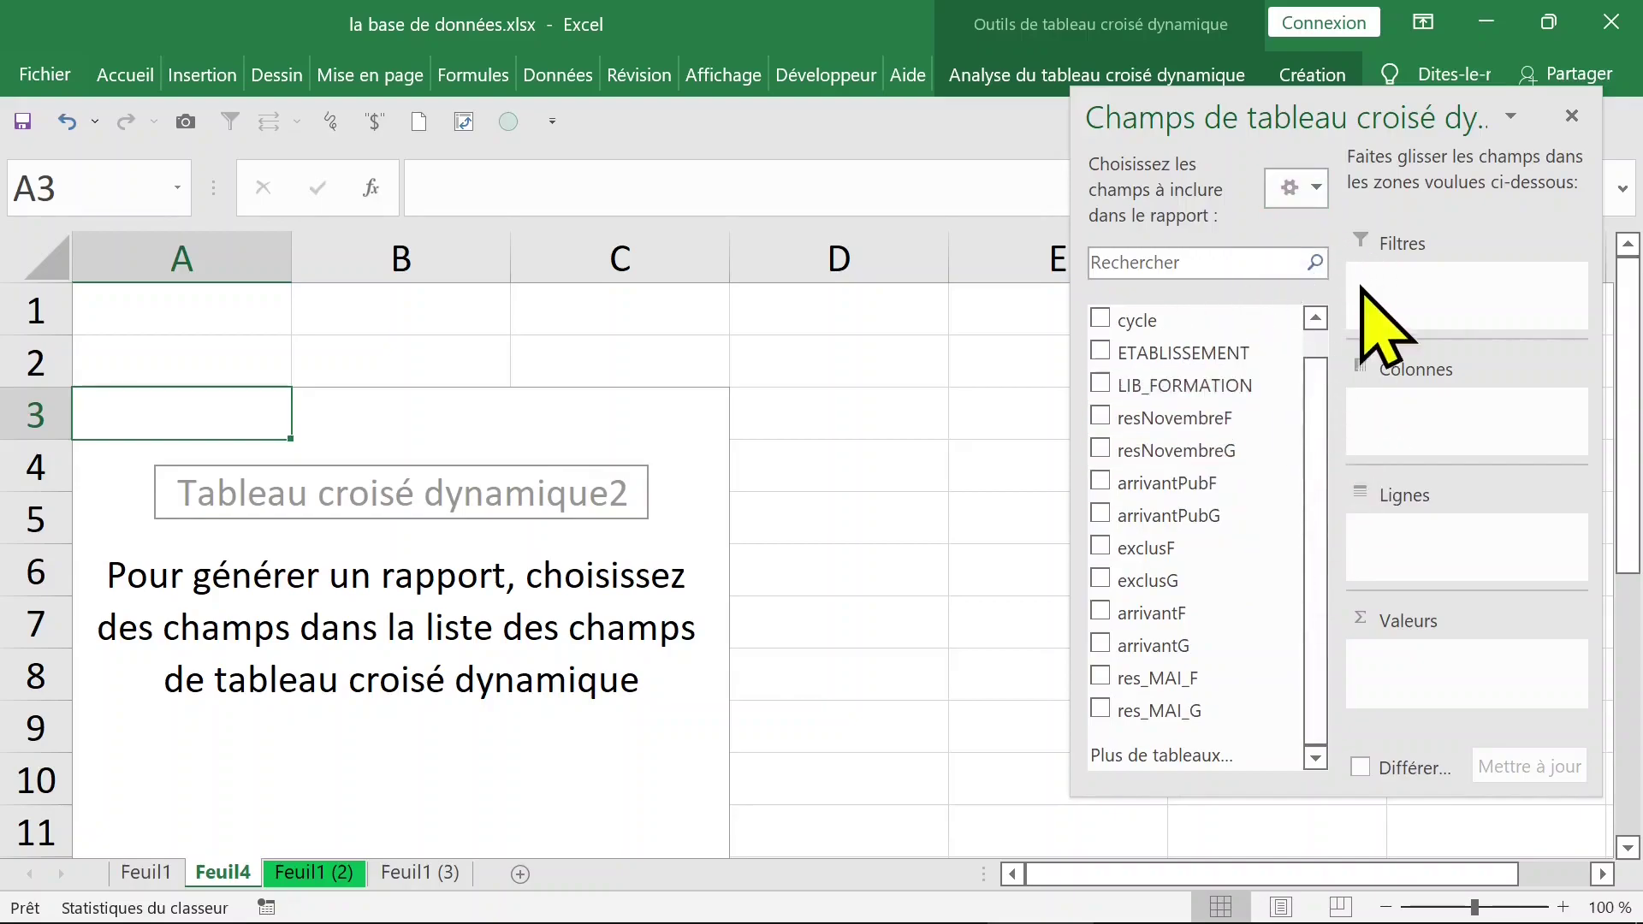
{"action": "left_click", "coordinate": [1317, 188]}
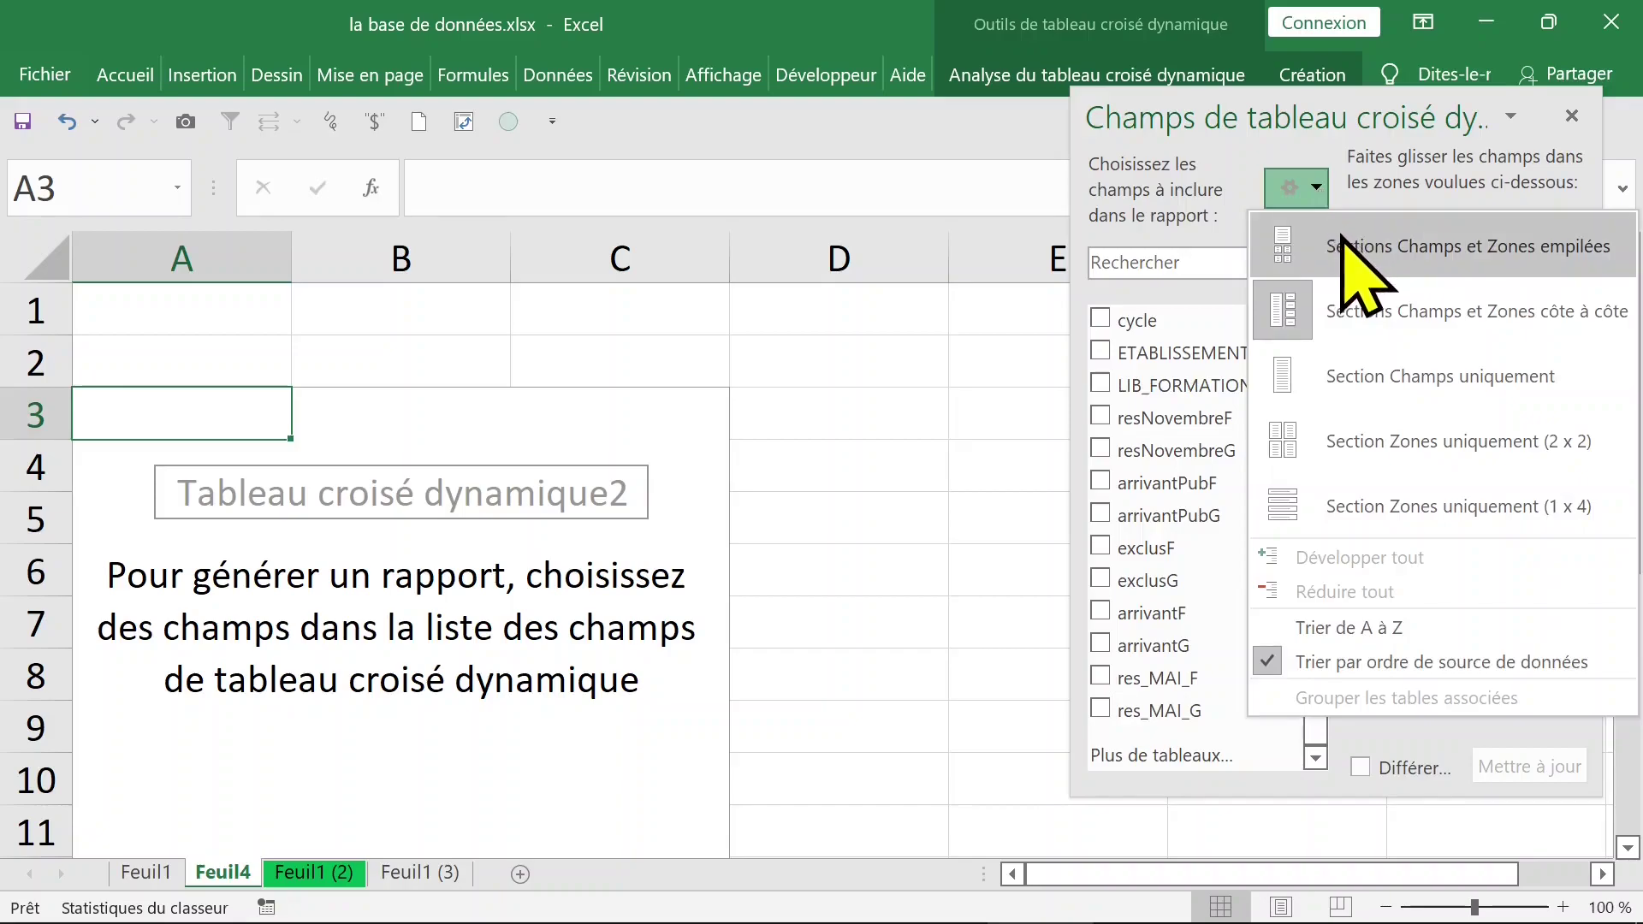
{"action": "left_click", "coordinate": [1340, 242]}
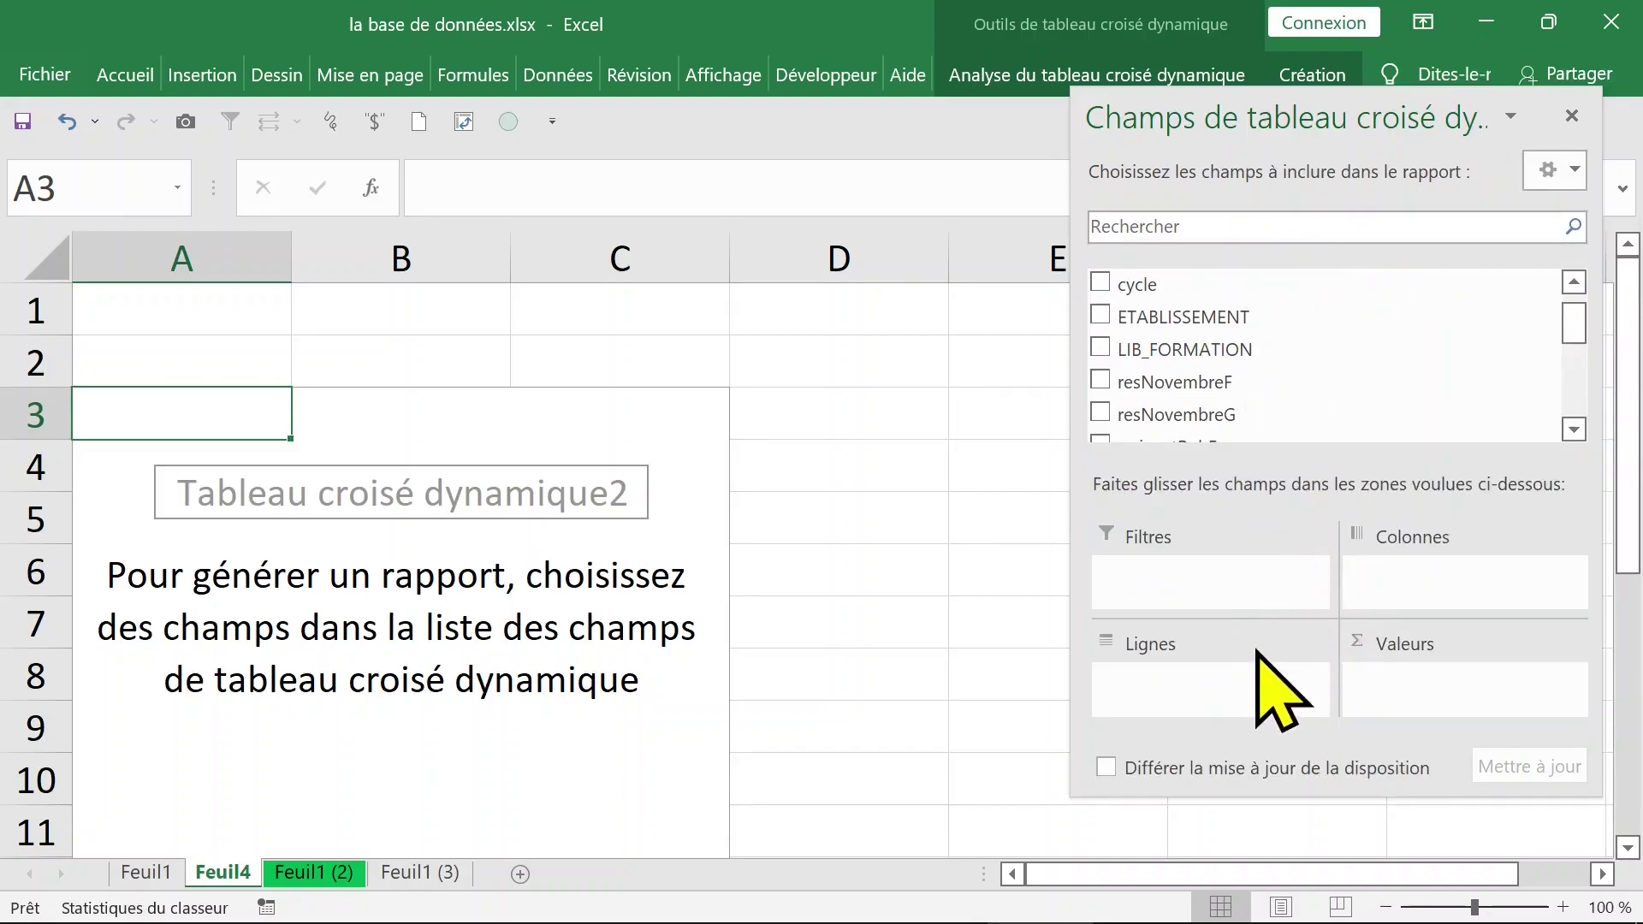
{"action": "mouse_move", "coordinate": [1575, 324]}
{"action": "left_mouse_down"}
{"action": "mouse_move", "coordinate": [1578, 395]}
{"action": "mouse_move", "coordinate": [1570, 308]}
{"action": "left_mouse_up"}
{"action": "left_click_drag", "start_coordinate": [1164, 327], "coordinate": [1600, 150]}
{"action": "left_click", "coordinate": [1571, 171]}
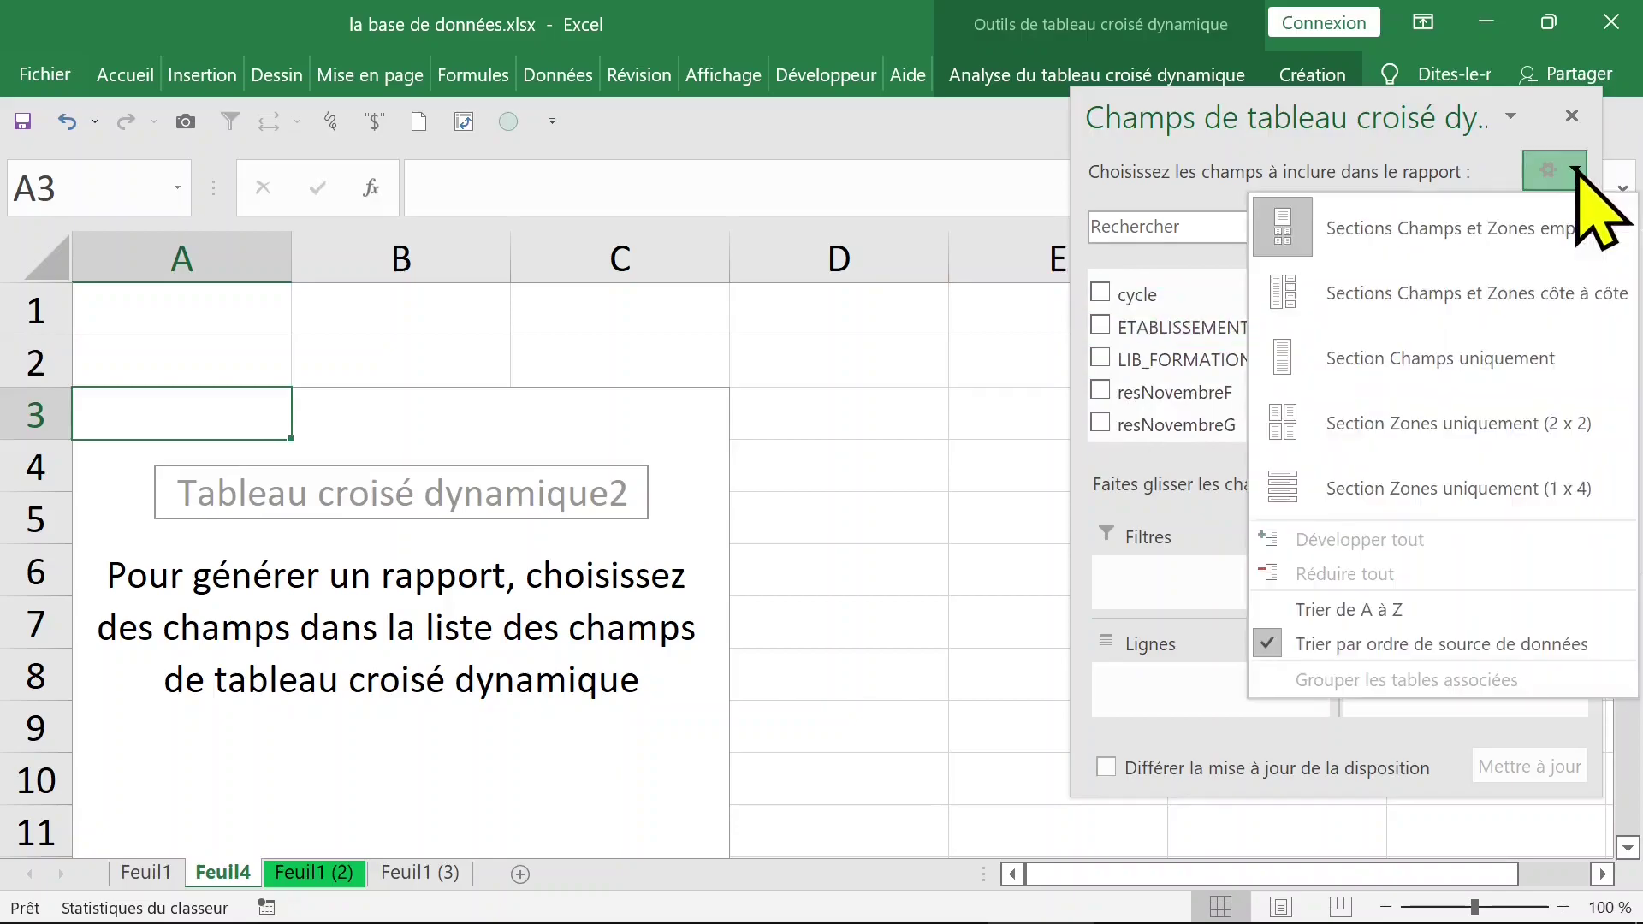
{"action": "left_click", "coordinate": [1422, 300]}
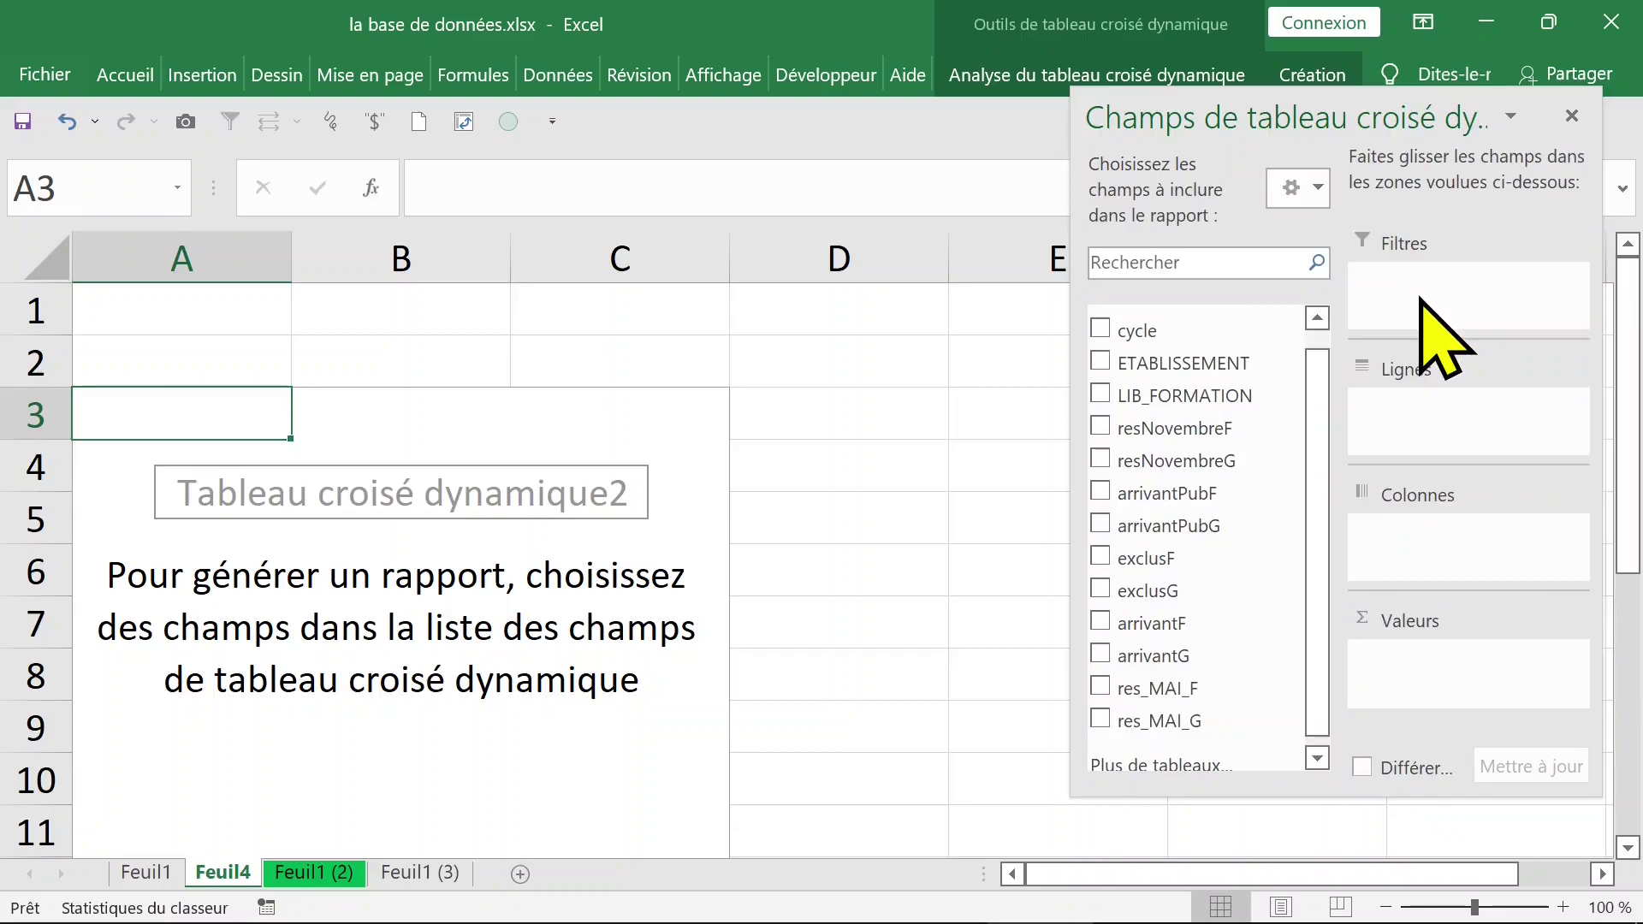
Add LIB_FORMATION to the pivot table's columns area and inspect the column labels
{"action": "left_click_drag", "start_coordinate": [1319, 477], "coordinate": [1315, 435]}
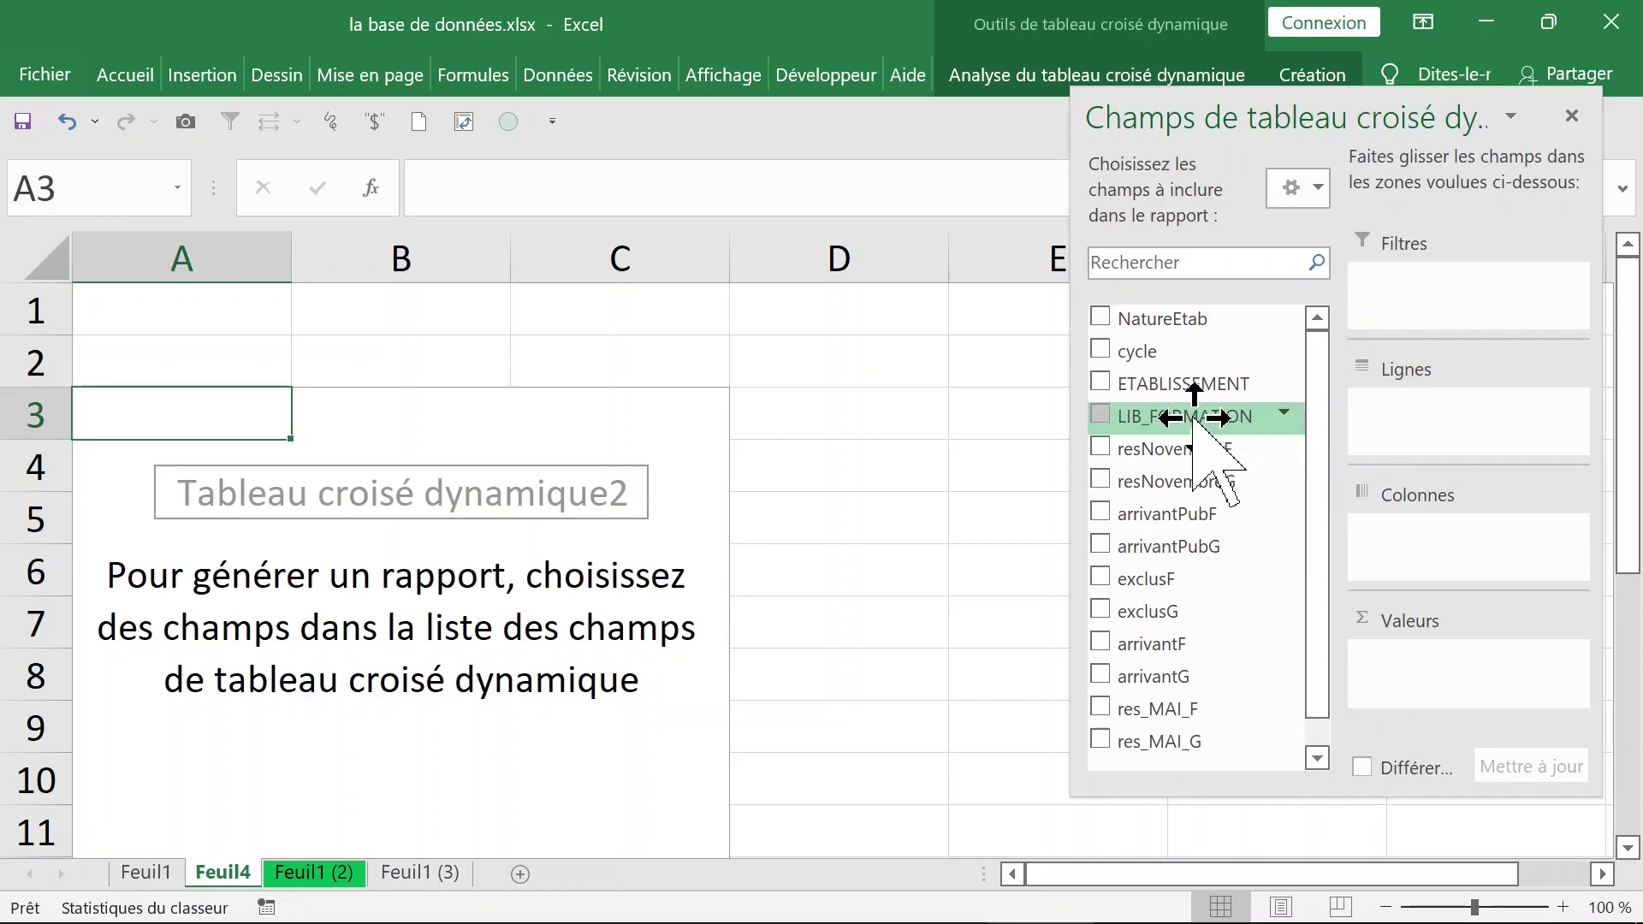
{"action": "left_click_drag", "start_coordinate": [1195, 417], "coordinate": [1419, 532]}
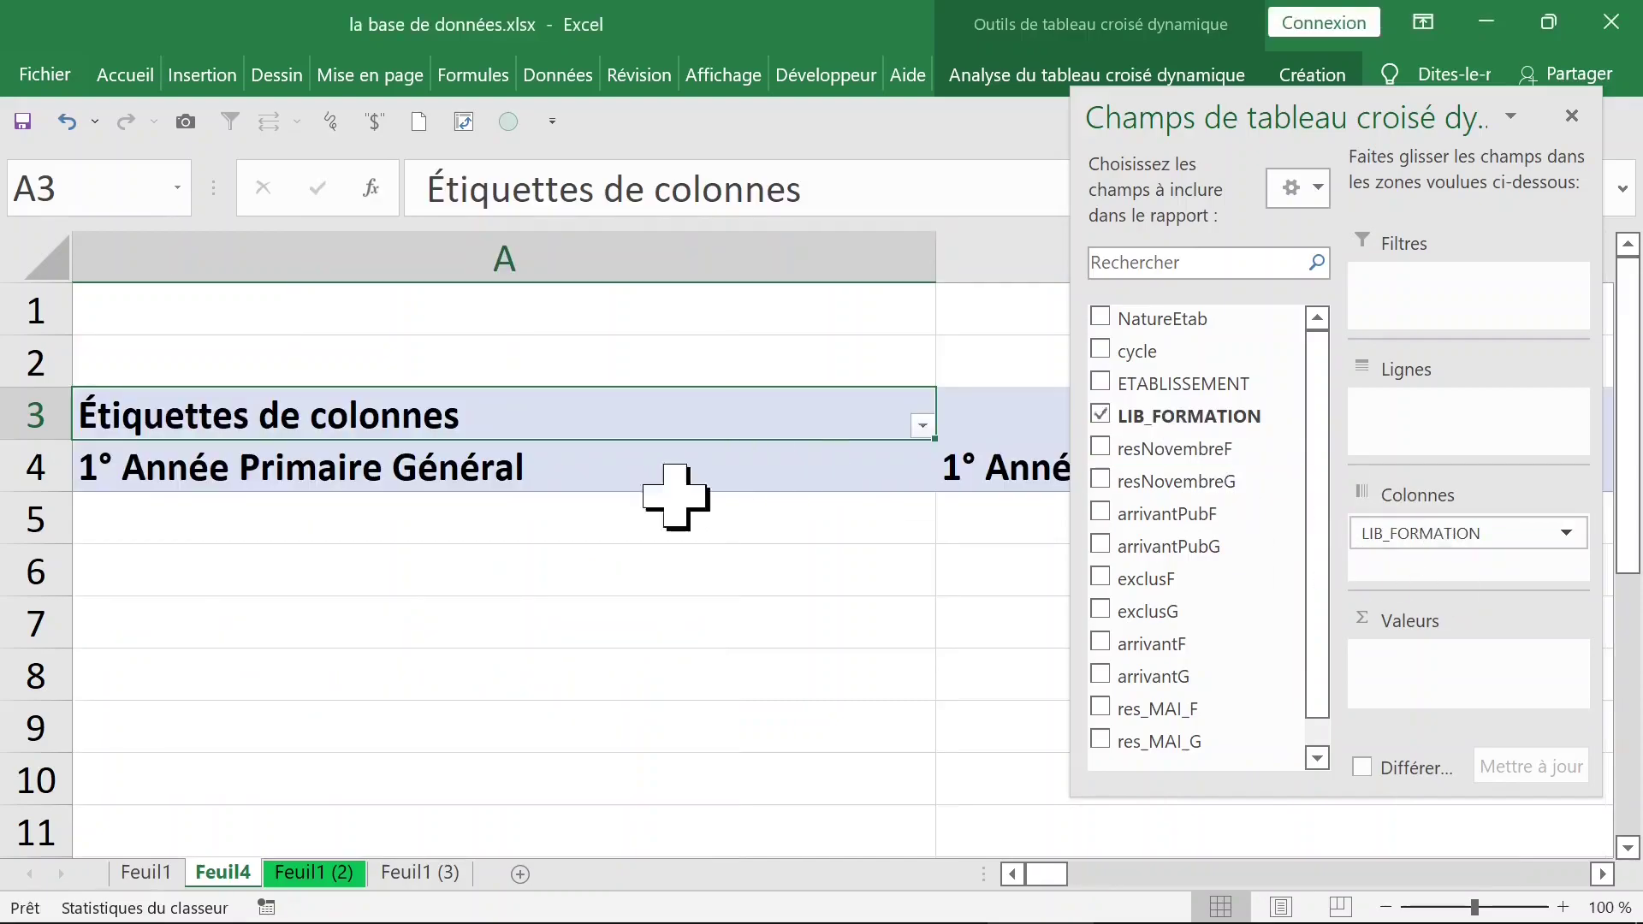
{"action": "left_click", "coordinate": [479, 574]}
{"action": "left_click", "coordinate": [511, 360]}
{"action": "left_click", "coordinate": [884, 248]}
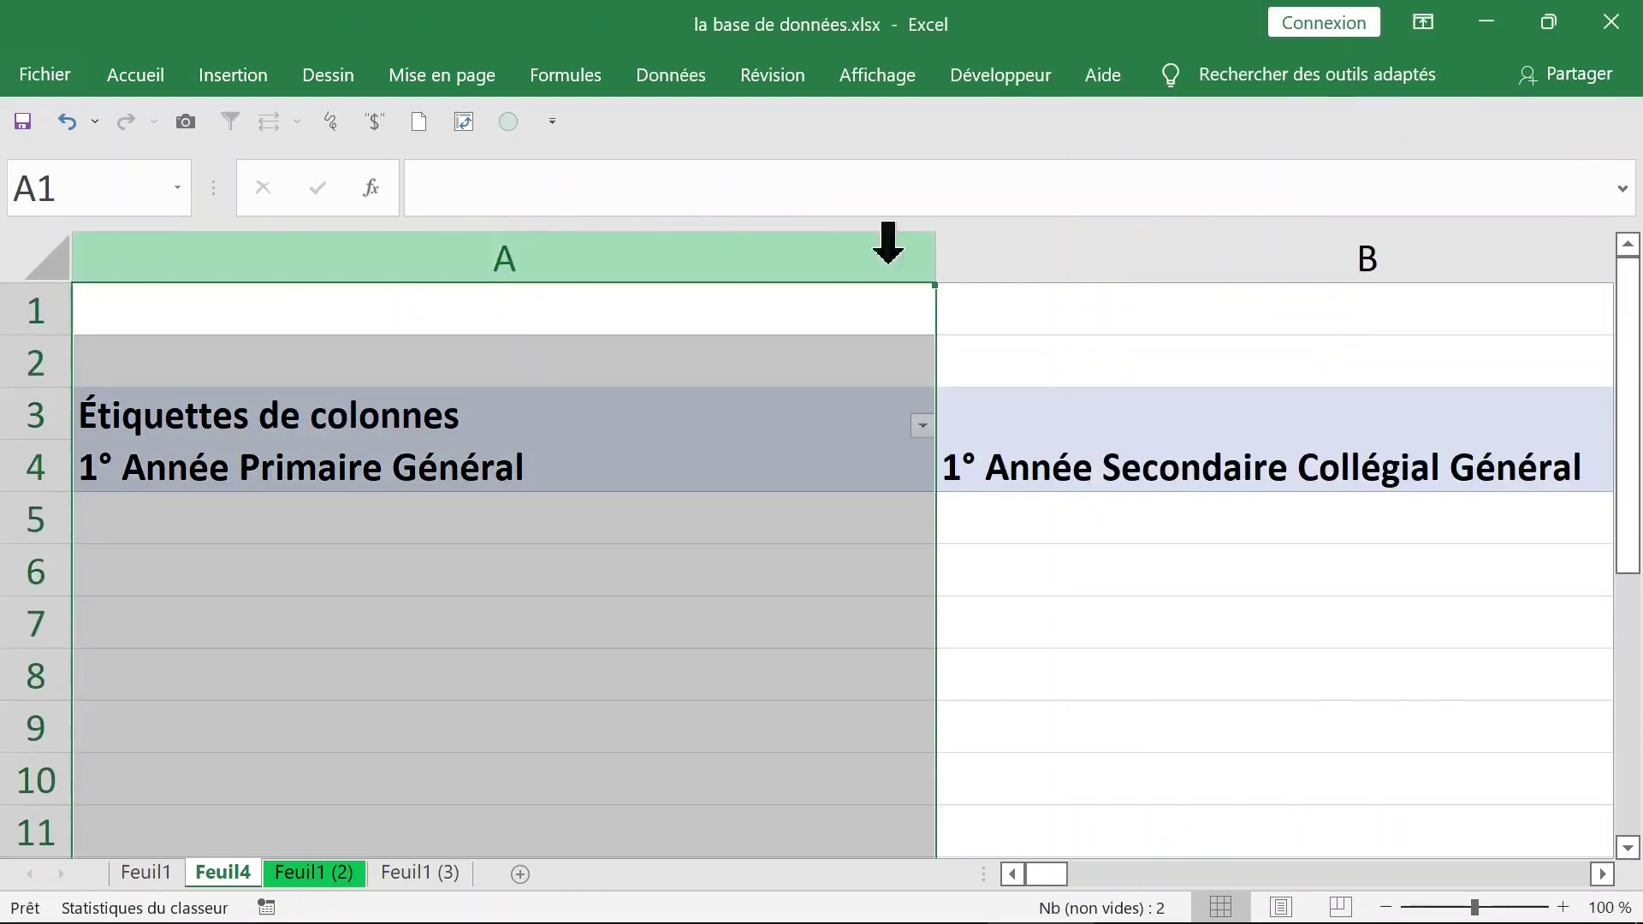
{"action": "left_click", "coordinate": [990, 248]}
{"action": "left_click", "coordinate": [633, 466]}
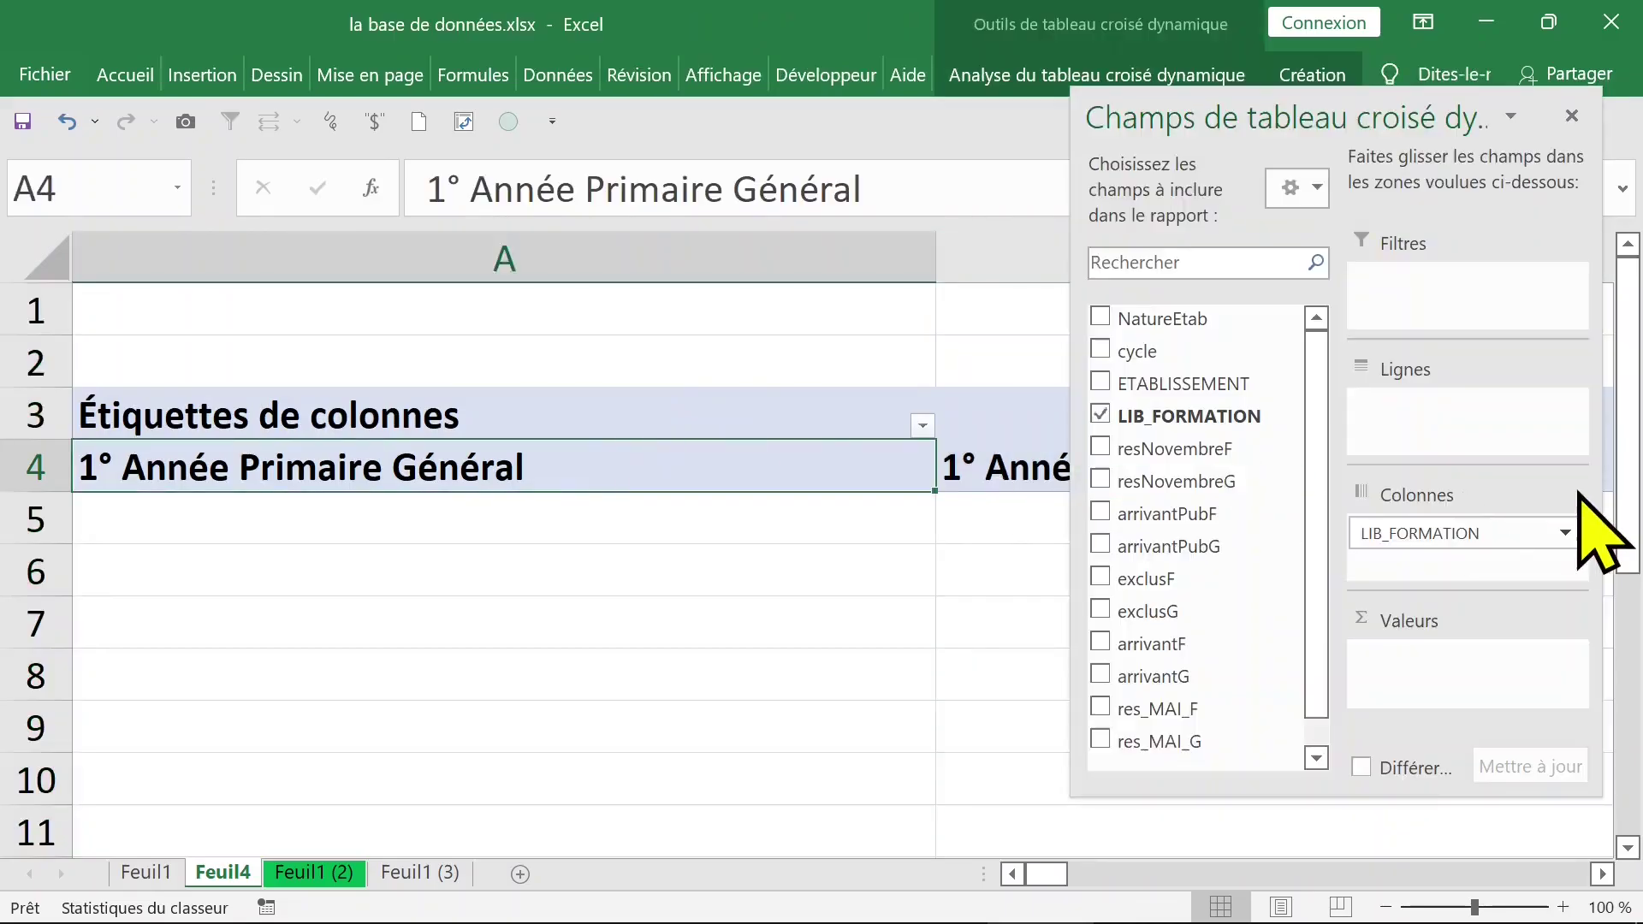
Move LIB_FORMATION from the columns area to the rows area and look through the row labels
{"action": "left_click_drag", "start_coordinate": [1446, 532], "coordinate": [1455, 414]}
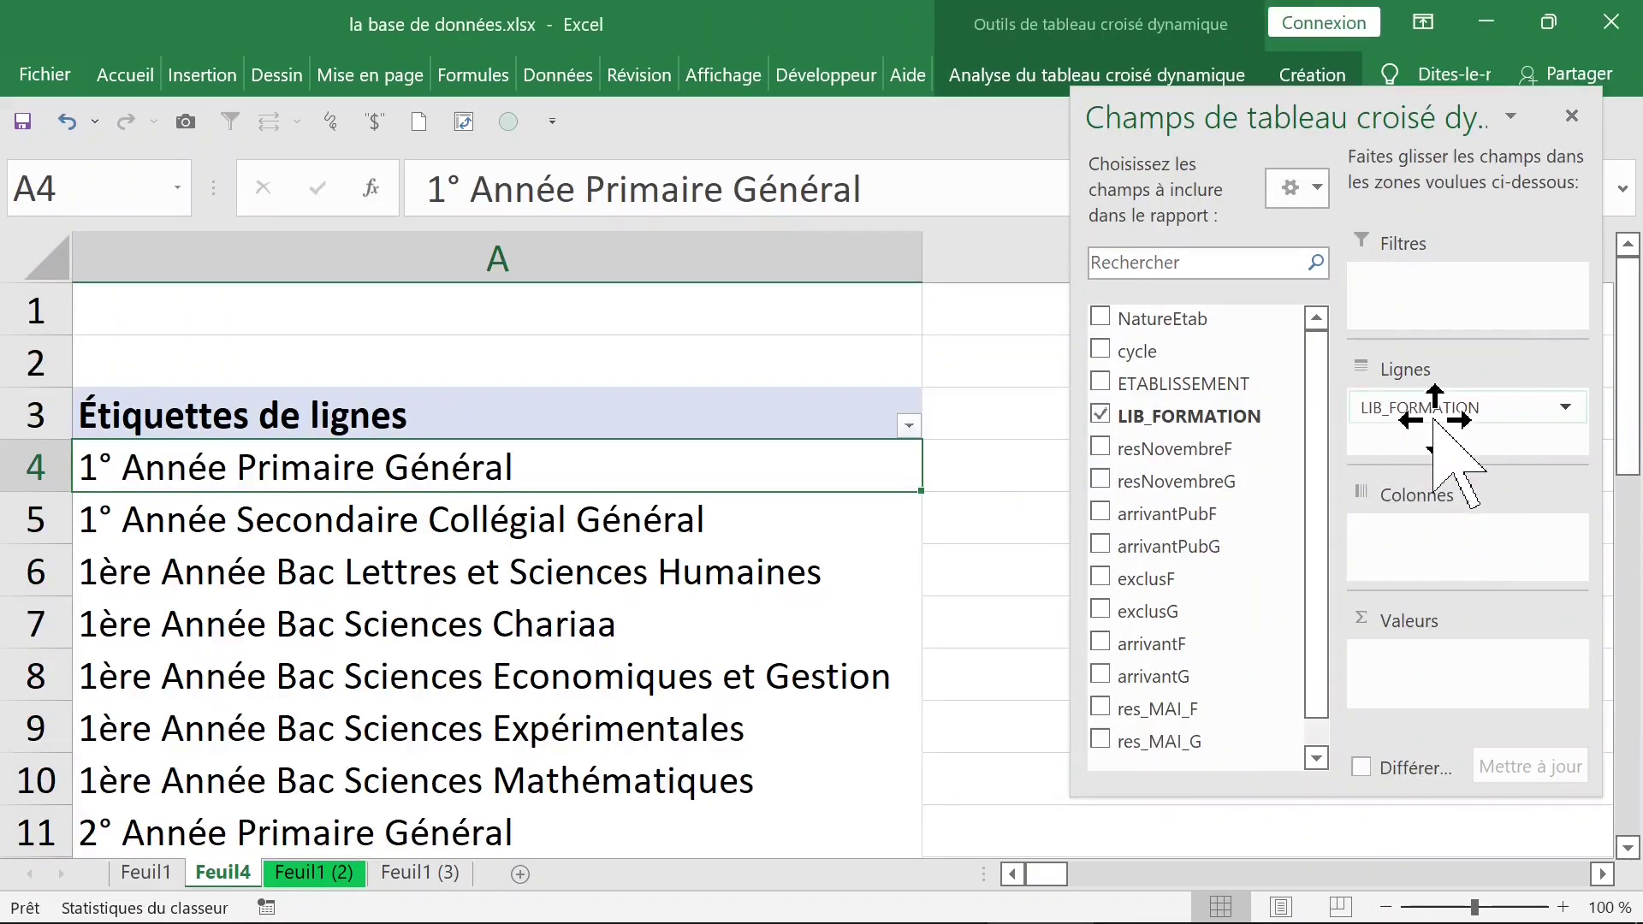
{"action": "left_click", "coordinate": [433, 521]}
{"action": "scroll", "coordinate": [339, 586], "scroll_direction": "down", "scroll_amount": 8}
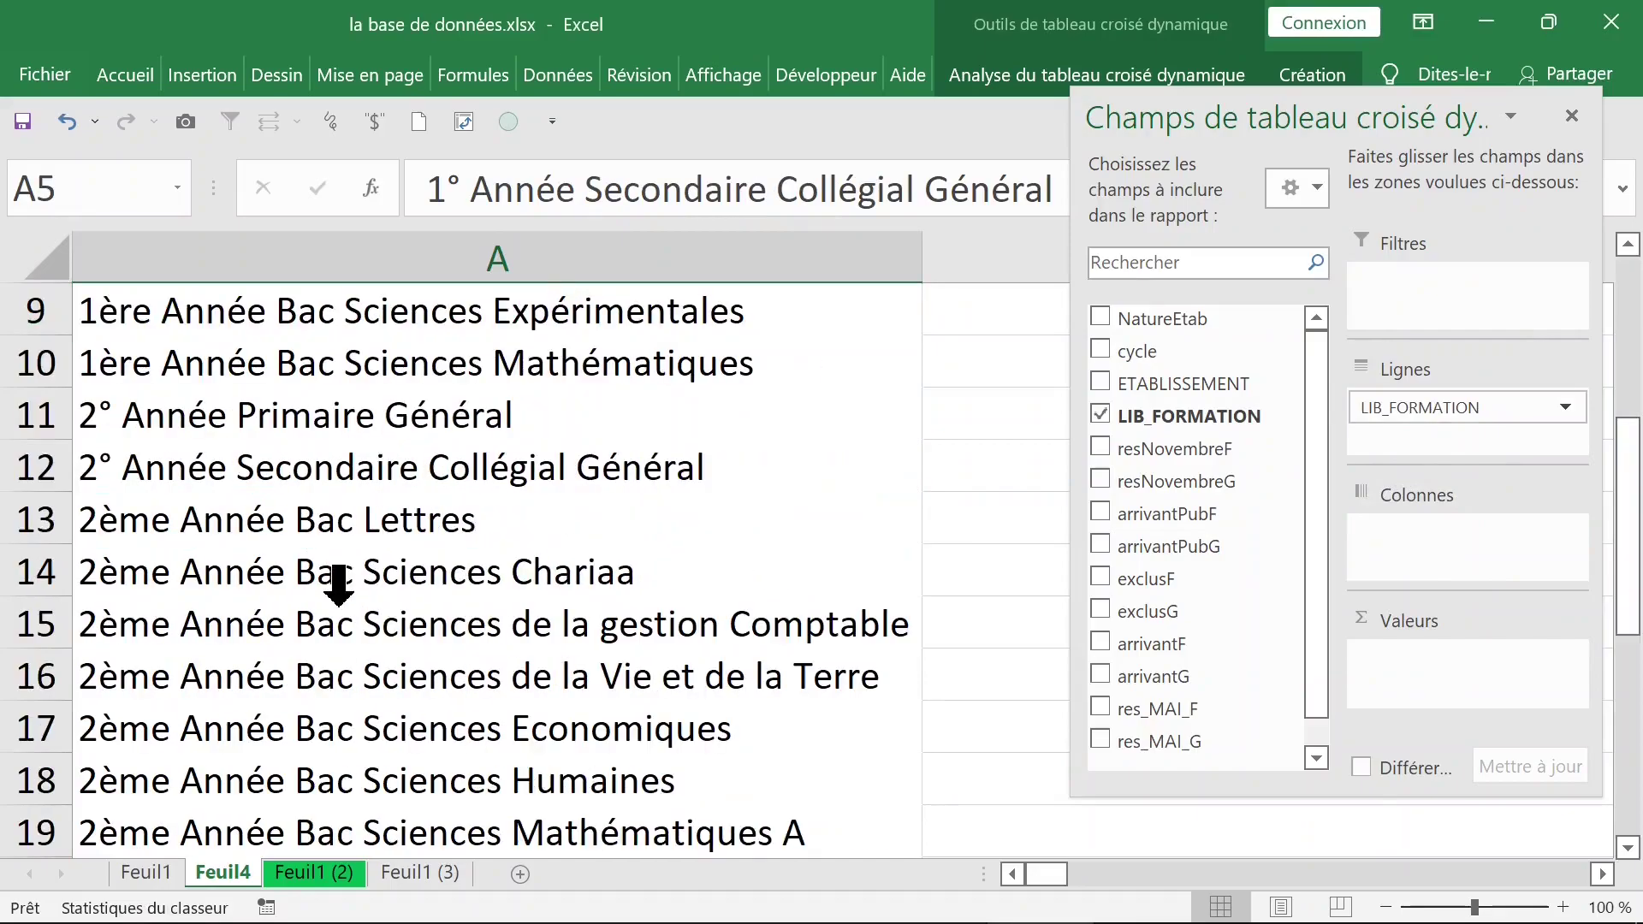
{"action": "scroll", "coordinate": [339, 586], "scroll_direction": "up", "scroll_amount": 3}
{"action": "scroll", "coordinate": [339, 586], "scroll_direction": "up", "scroll_amount": 5}
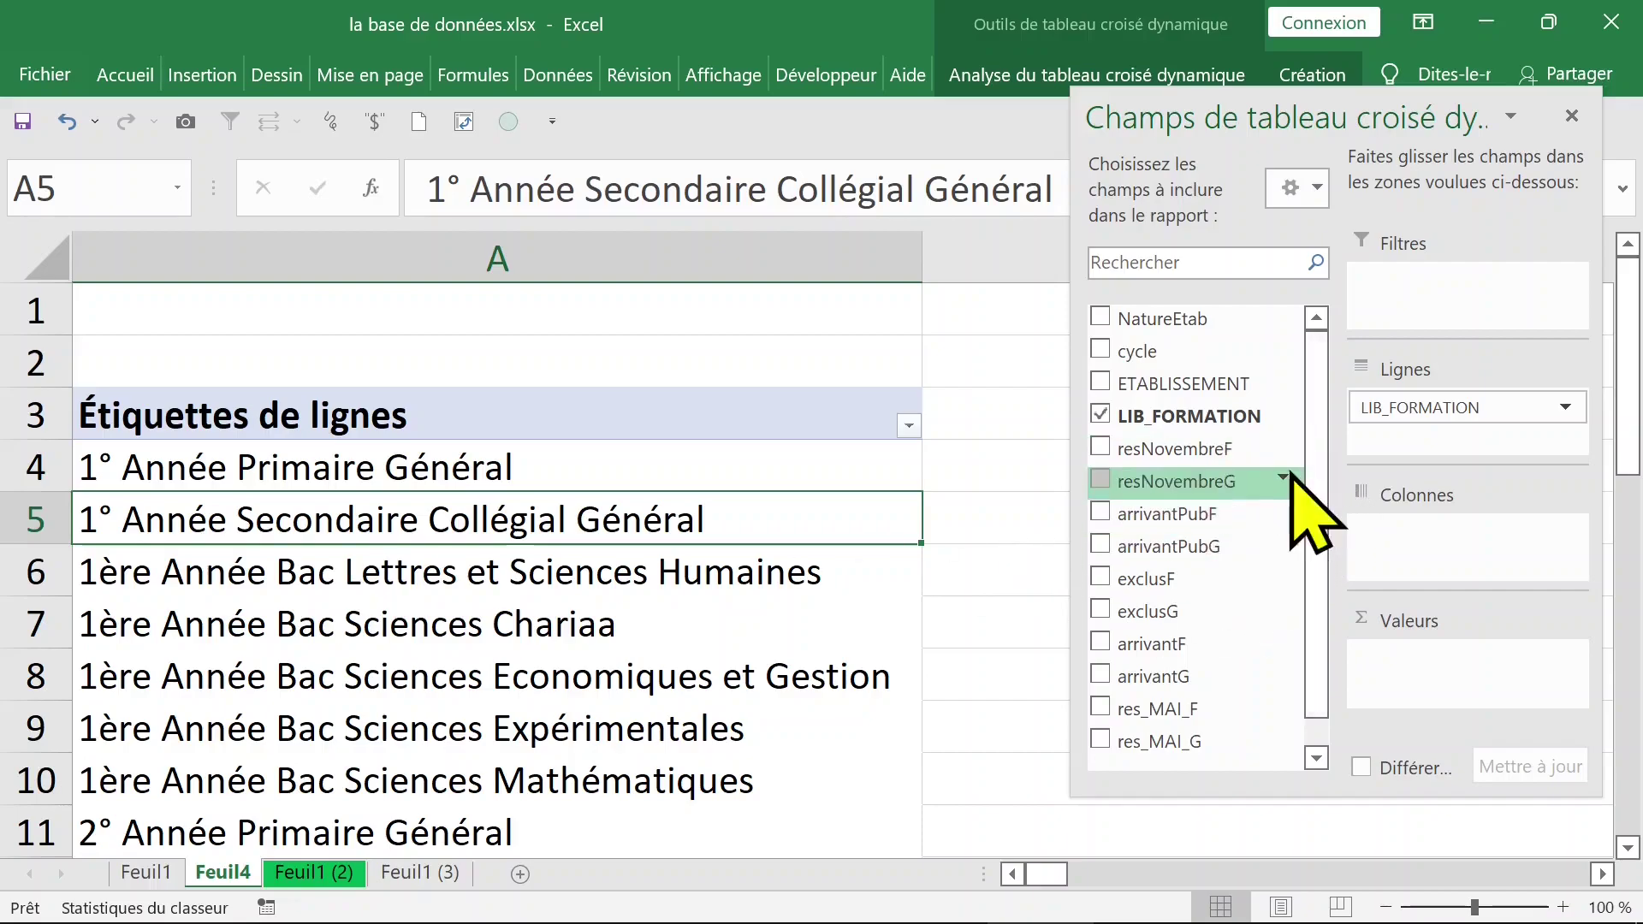
Add resNovembreG to the pivot table's values area as a sum and close the field list
{"action": "left_click_drag", "start_coordinate": [1195, 484], "coordinate": [1439, 667]}
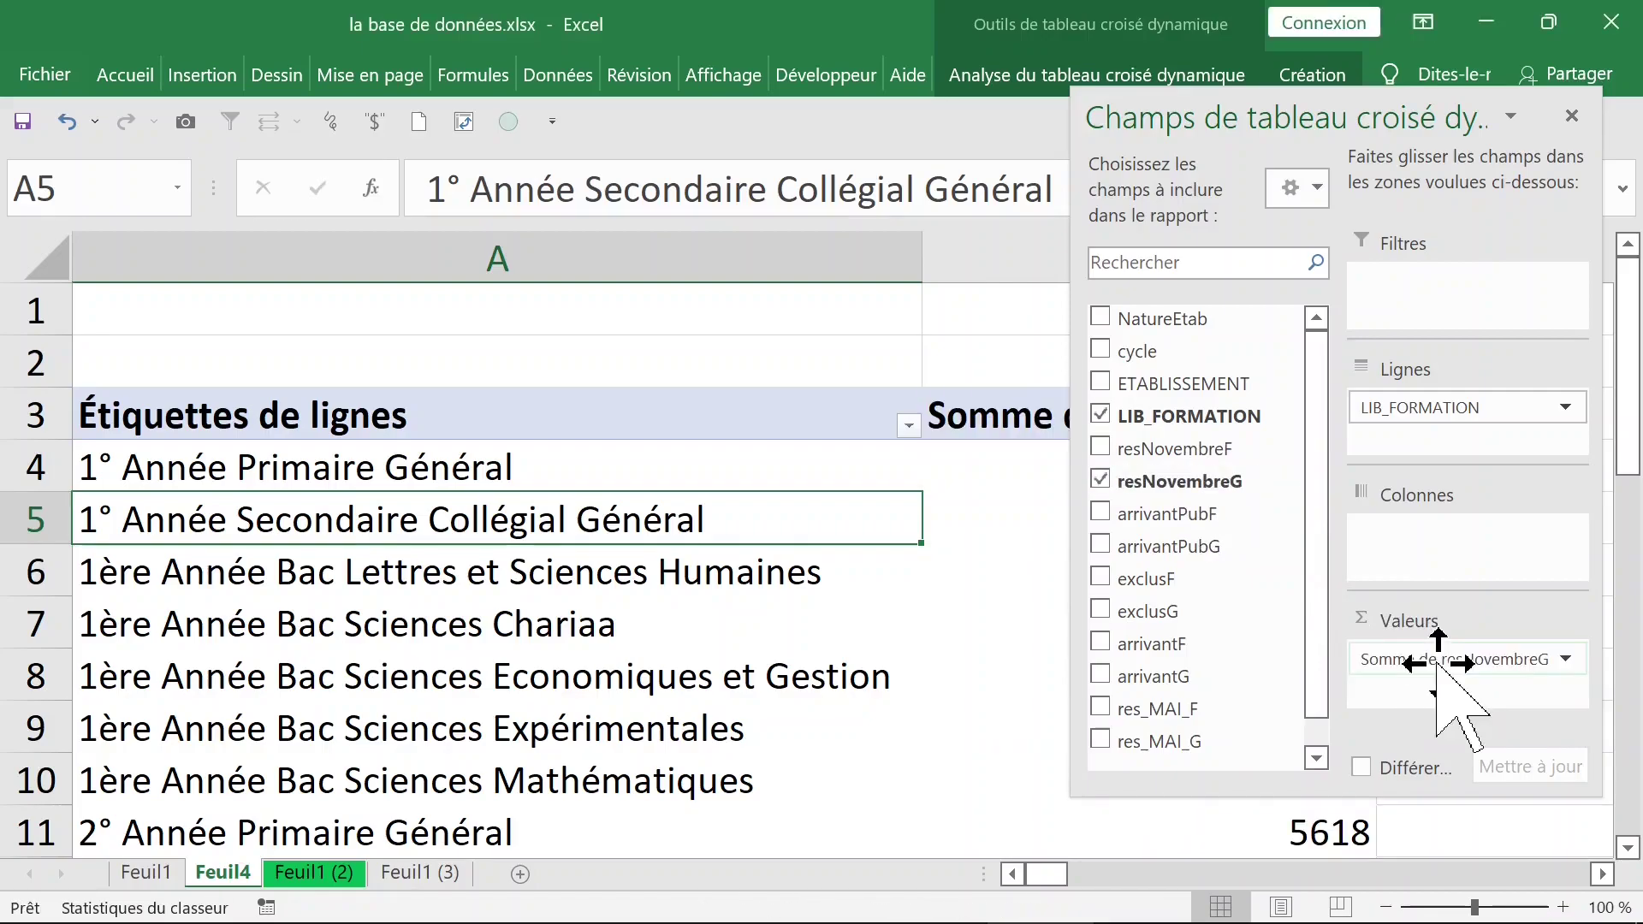
{"action": "left_click", "coordinate": [795, 595]}
{"action": "left_click", "coordinate": [741, 479]}
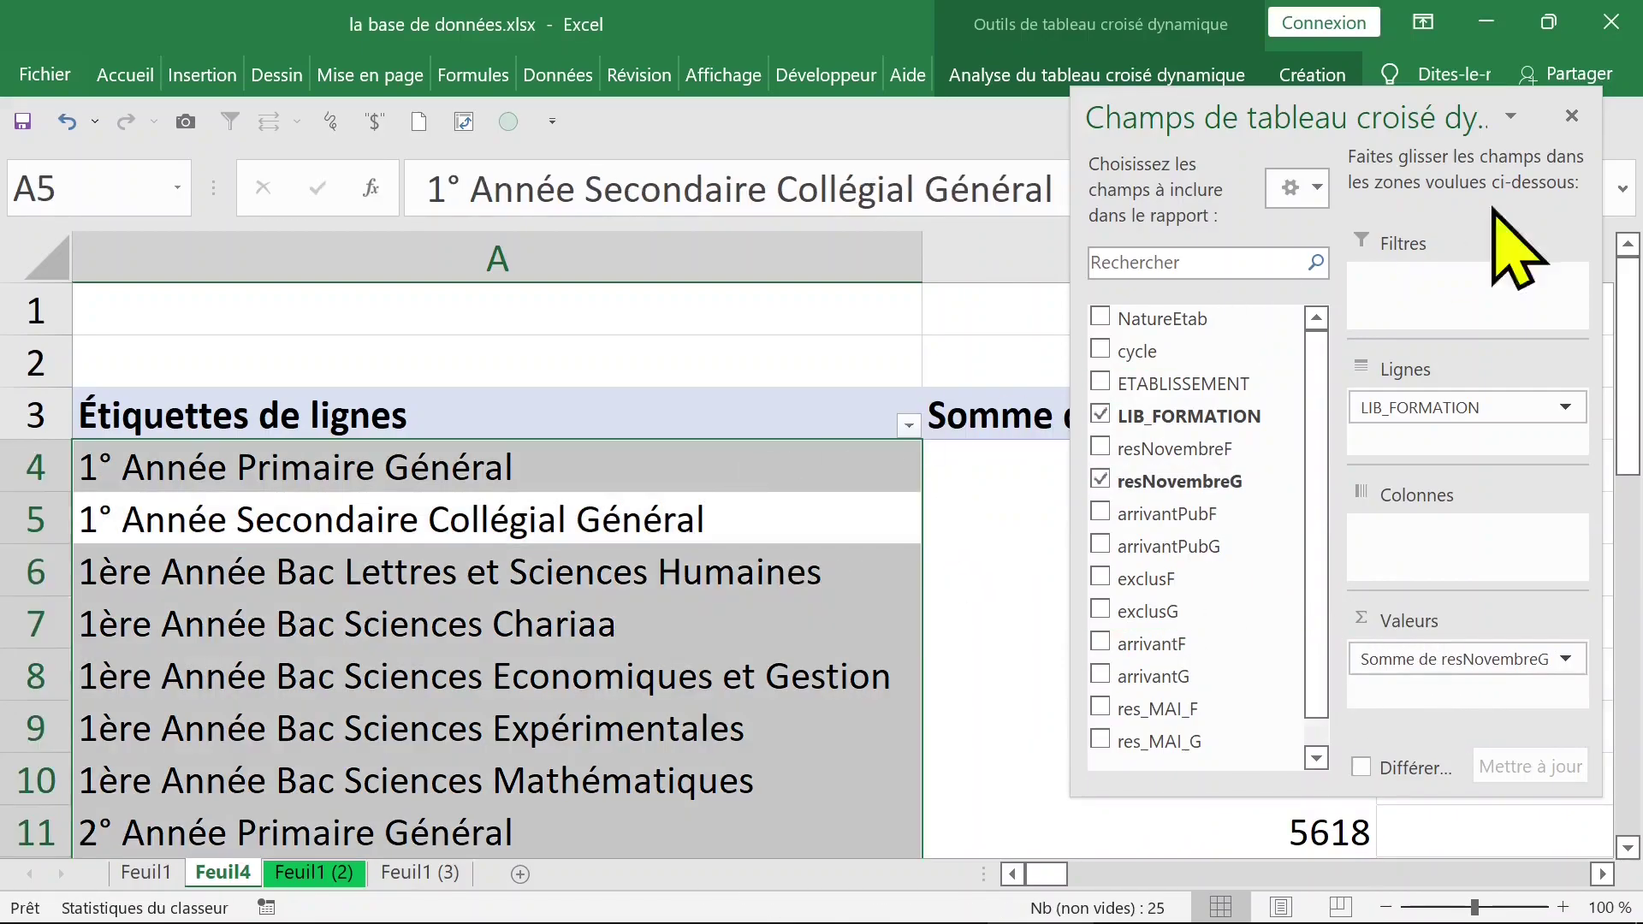
{"action": "left_click", "coordinate": [1572, 117]}
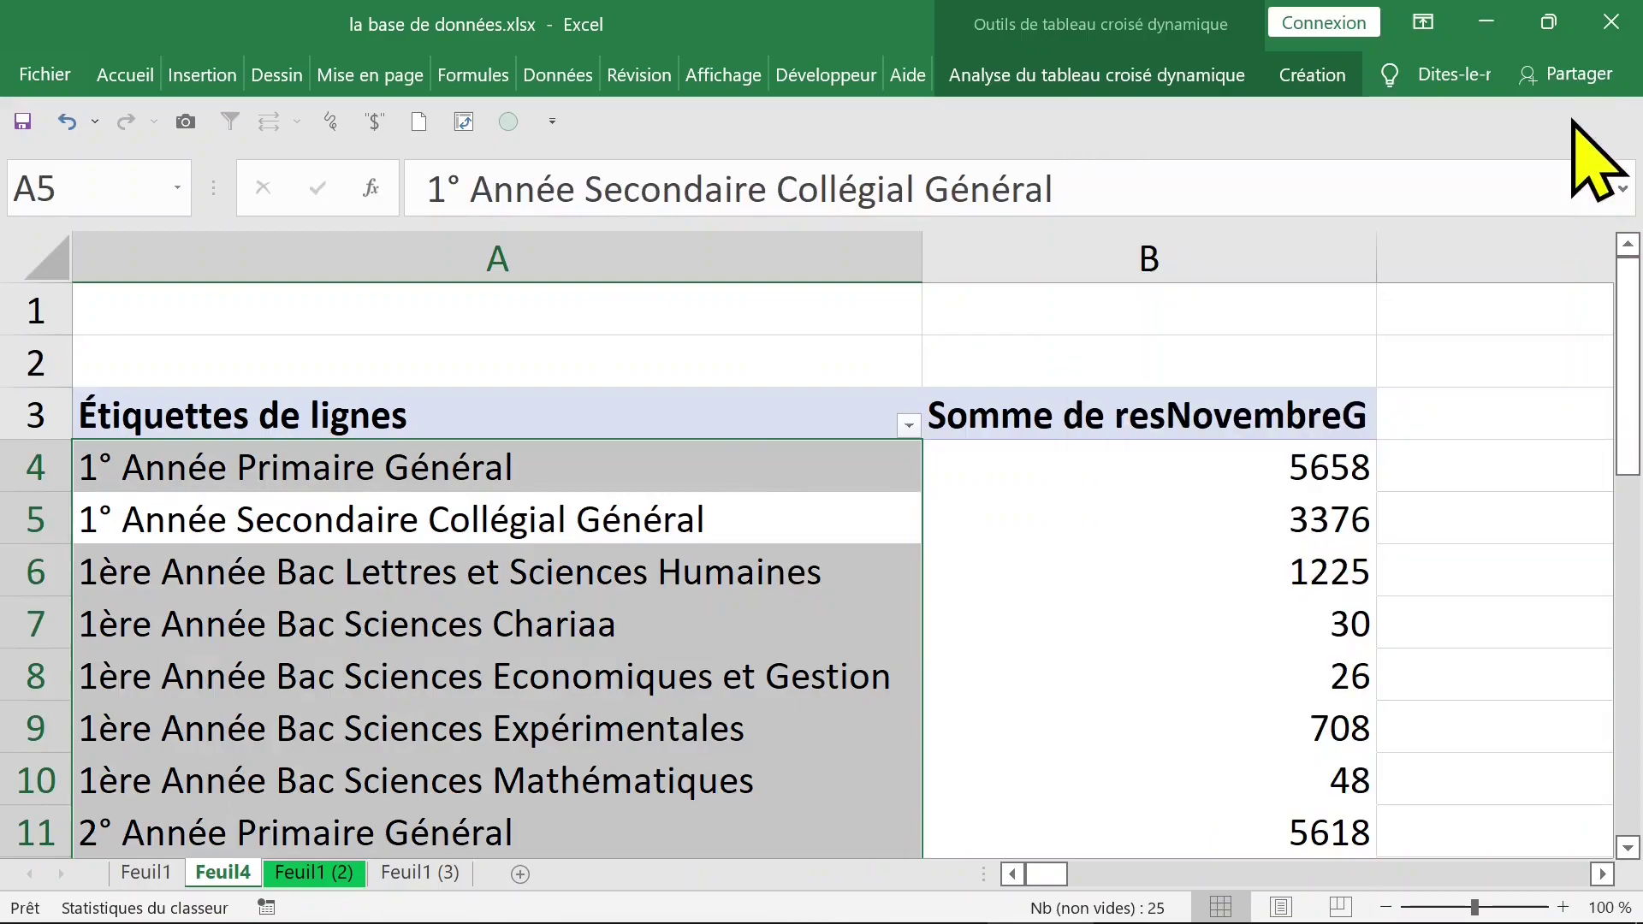
{"action": "left_click", "coordinate": [1126, 484]}
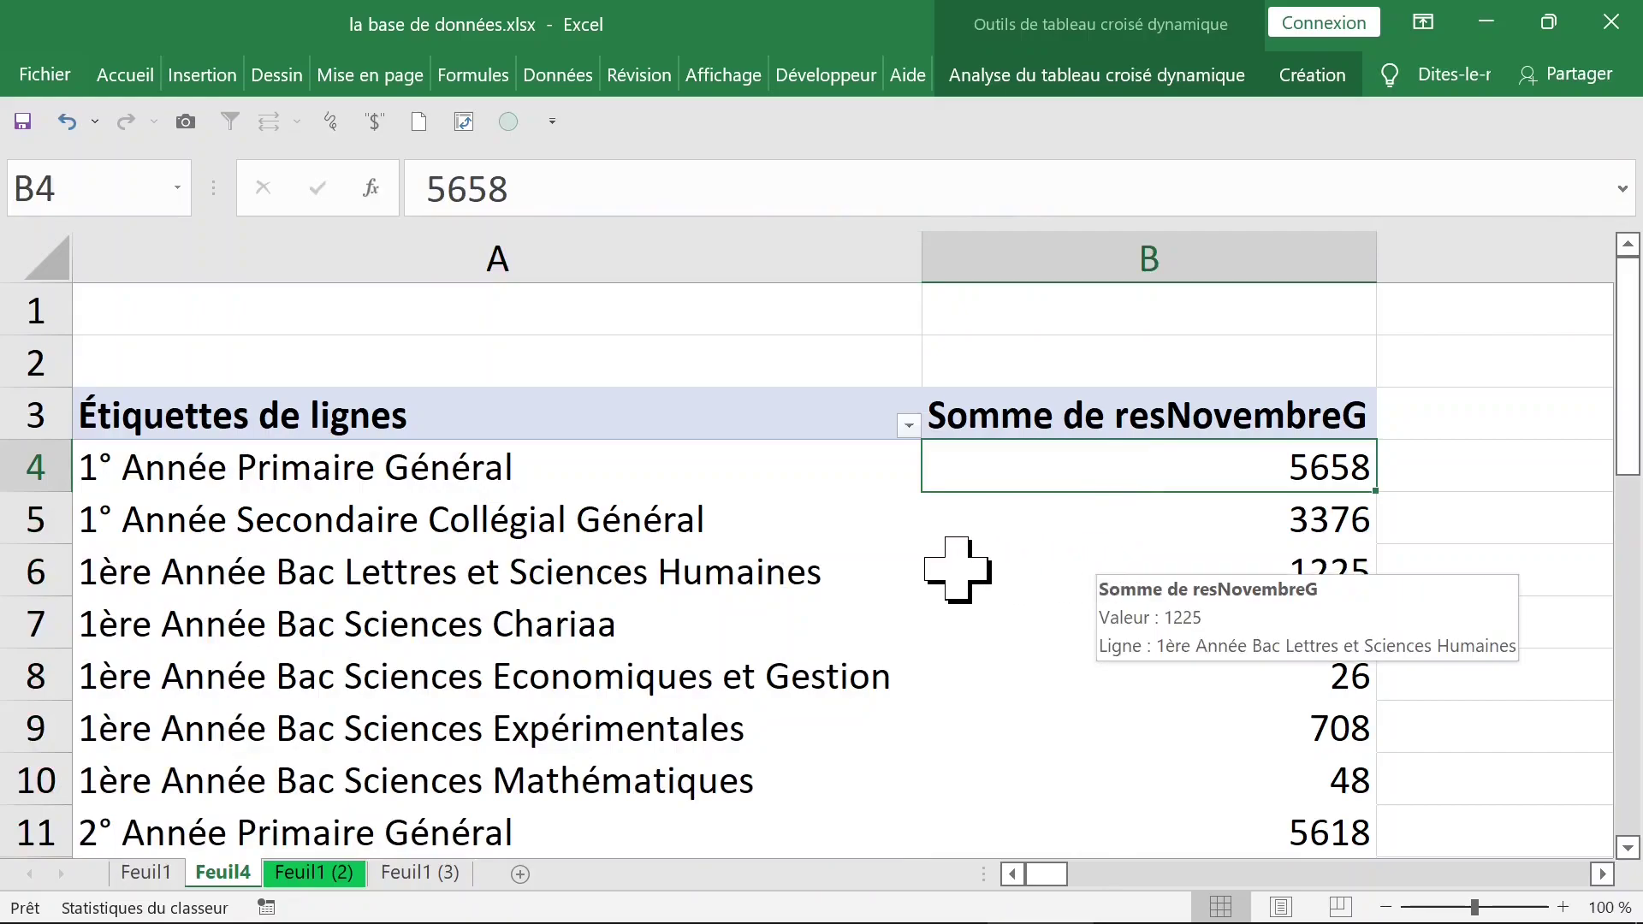
Reopen the pivot table's field list, add arrivantPubF to the values area as a second sum, and close the list
{"action": "left_click", "coordinate": [1090, 561]}
{"action": "left_click", "coordinate": [766, 501]}
{"action": "left_click", "coordinate": [721, 522]}
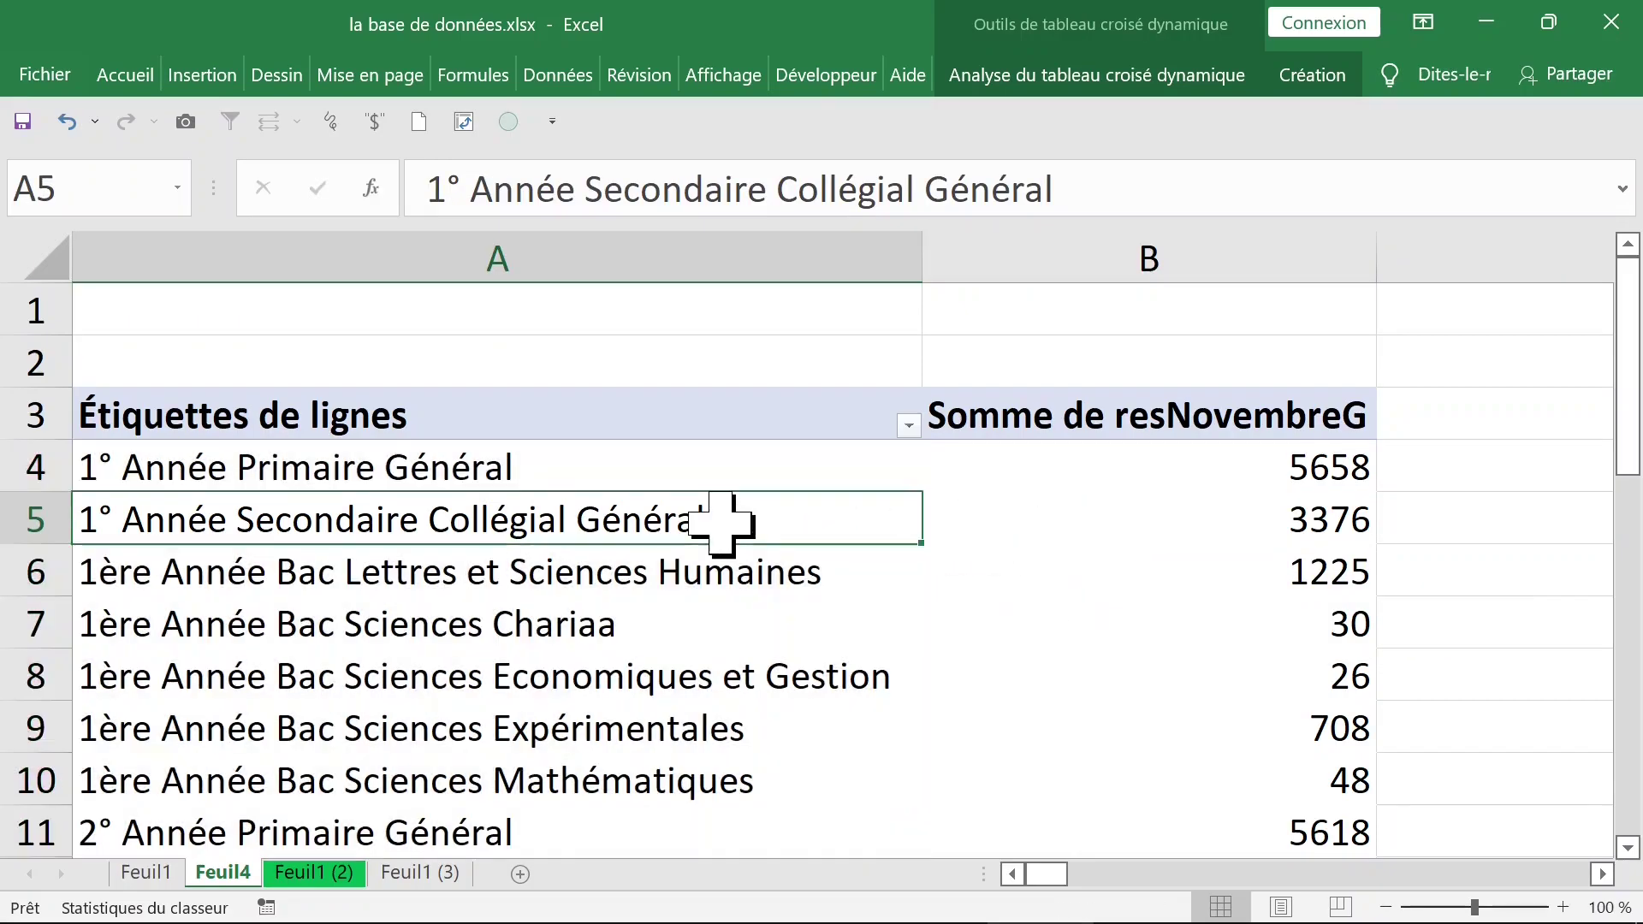
{"action": "right_click", "coordinate": [726, 524]}
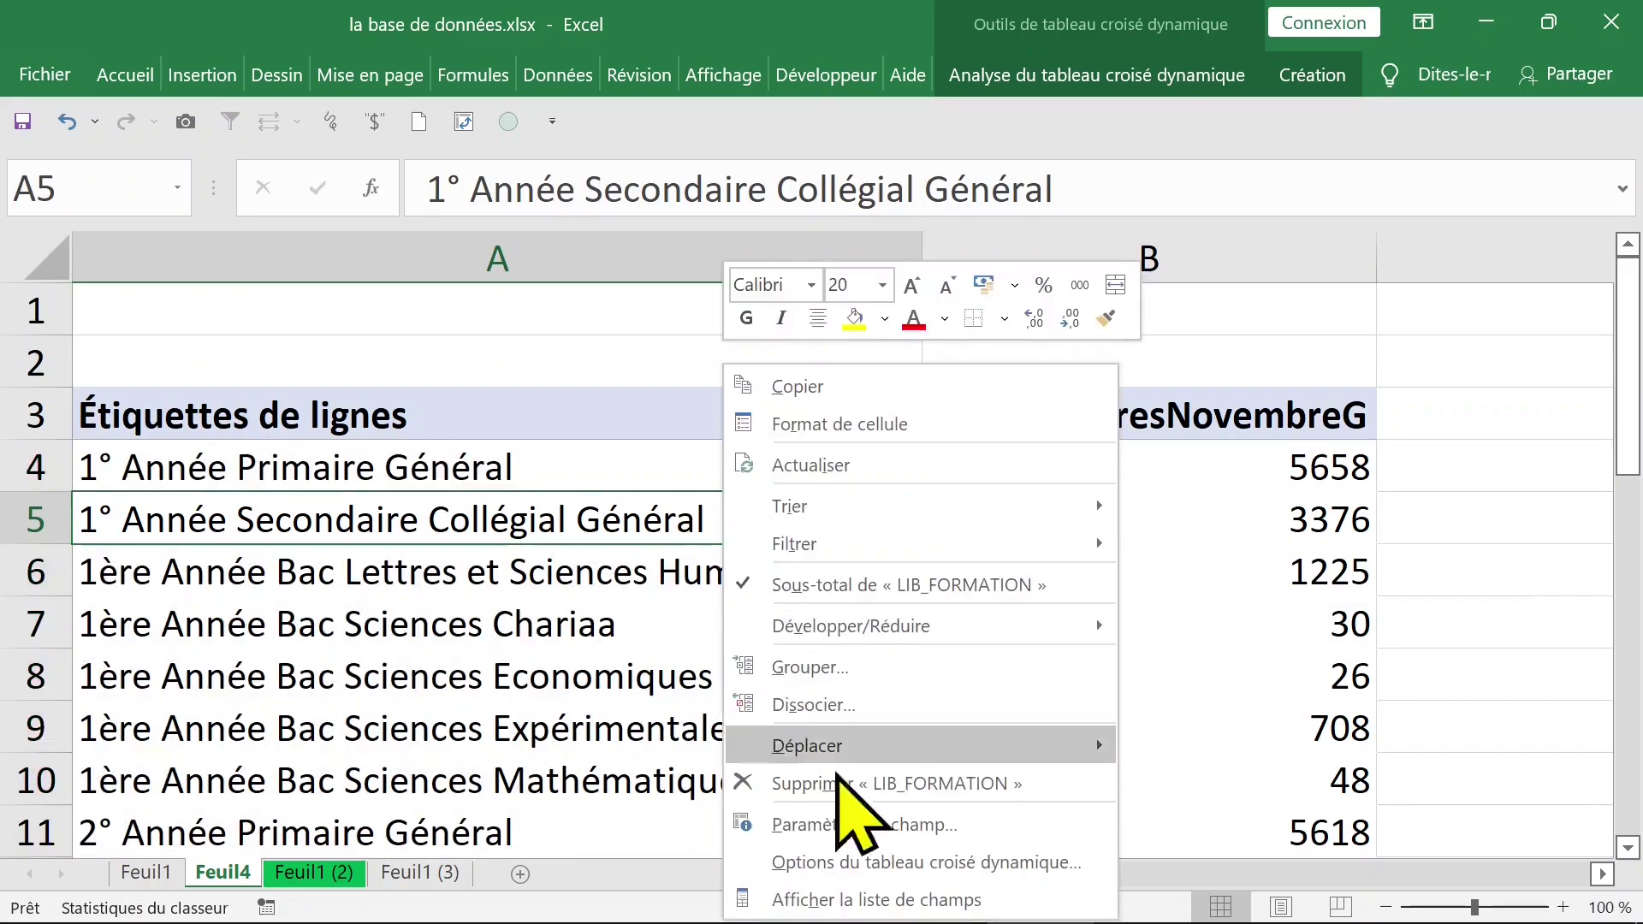
{"action": "left_click", "coordinate": [925, 900]}
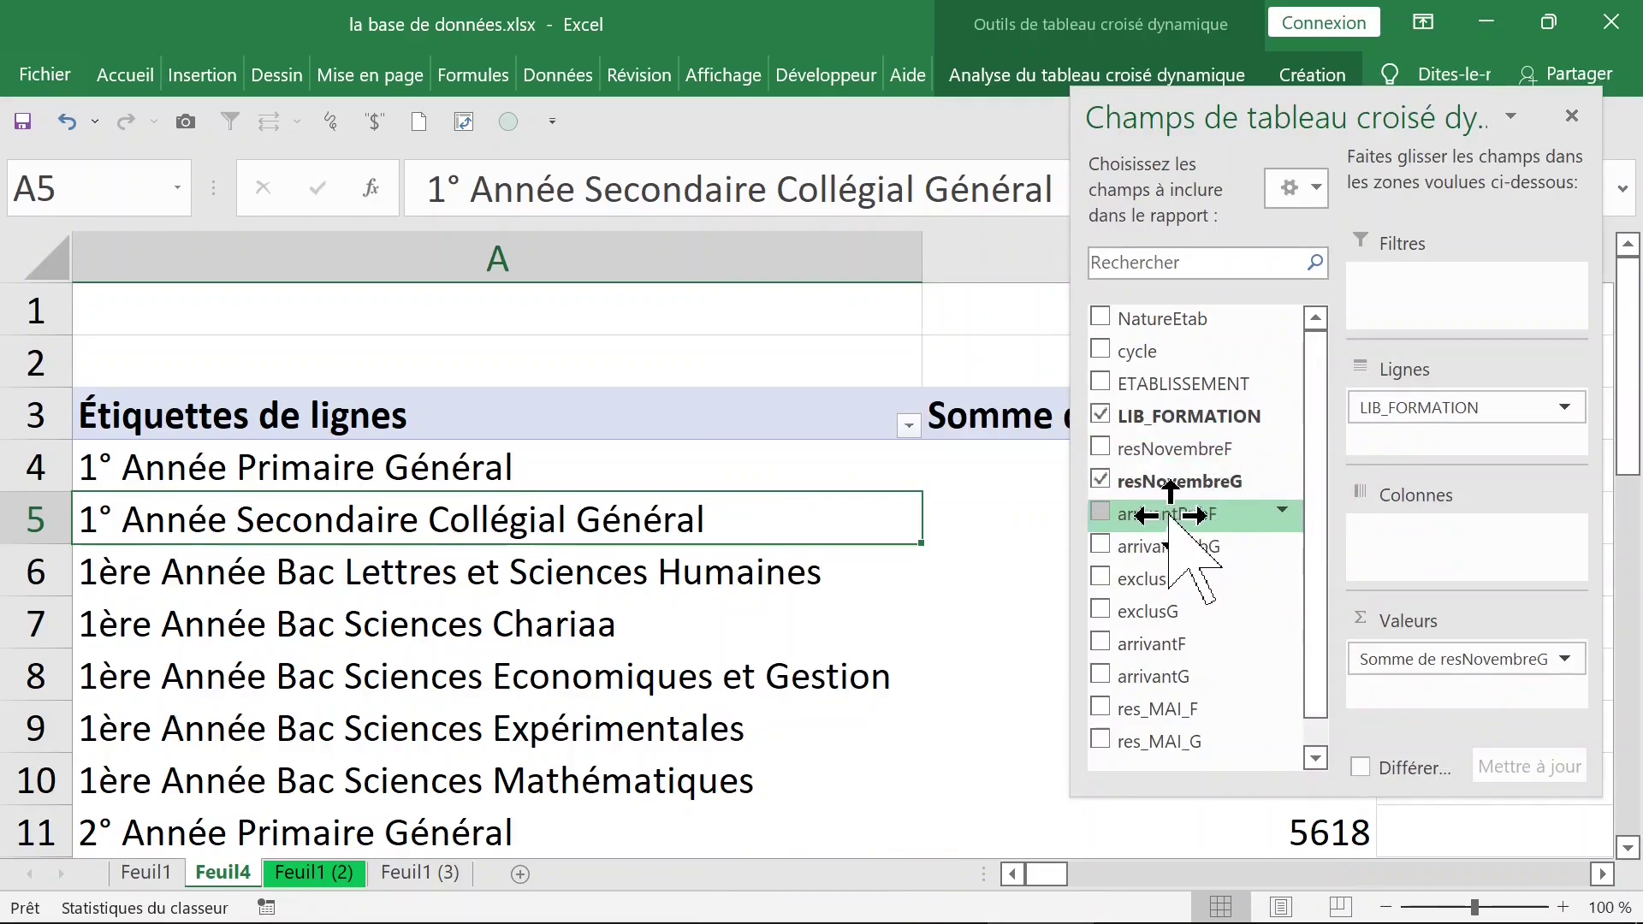
{"action": "left_click_drag", "start_coordinate": [1171, 515], "coordinate": [1467, 696]}
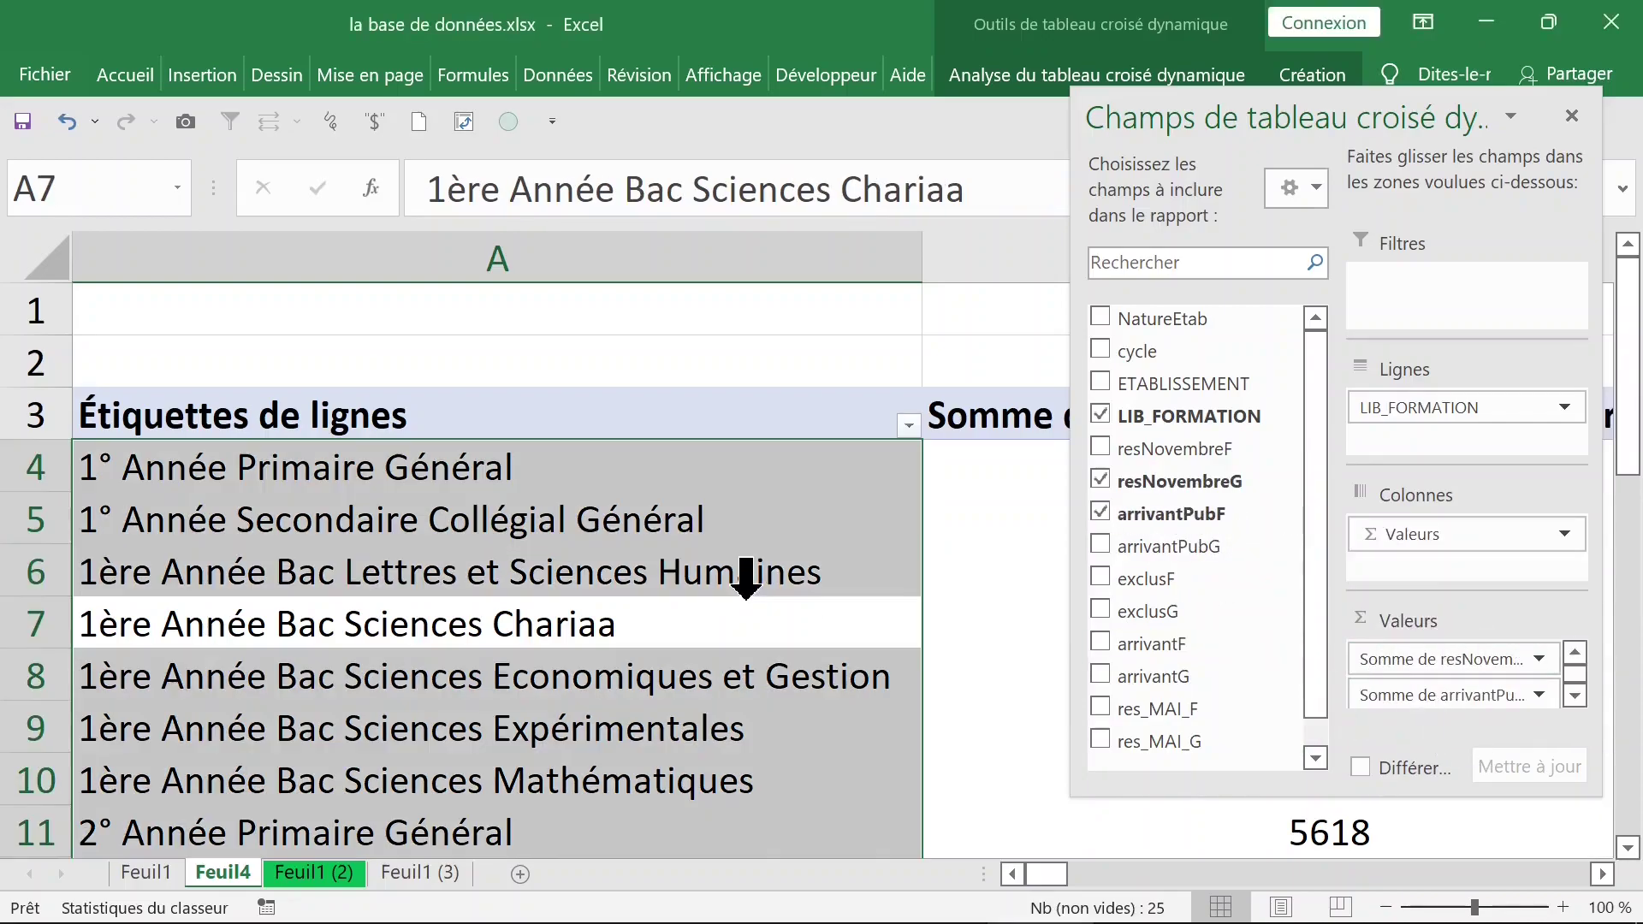
{"action": "left_click", "coordinate": [1571, 115]}
Narrow column A of the pivot table to make room for both sum columns
{"action": "left_click_drag", "start_coordinate": [918, 252], "coordinate": [754, 260]}
{"action": "left_click", "coordinate": [946, 423]}
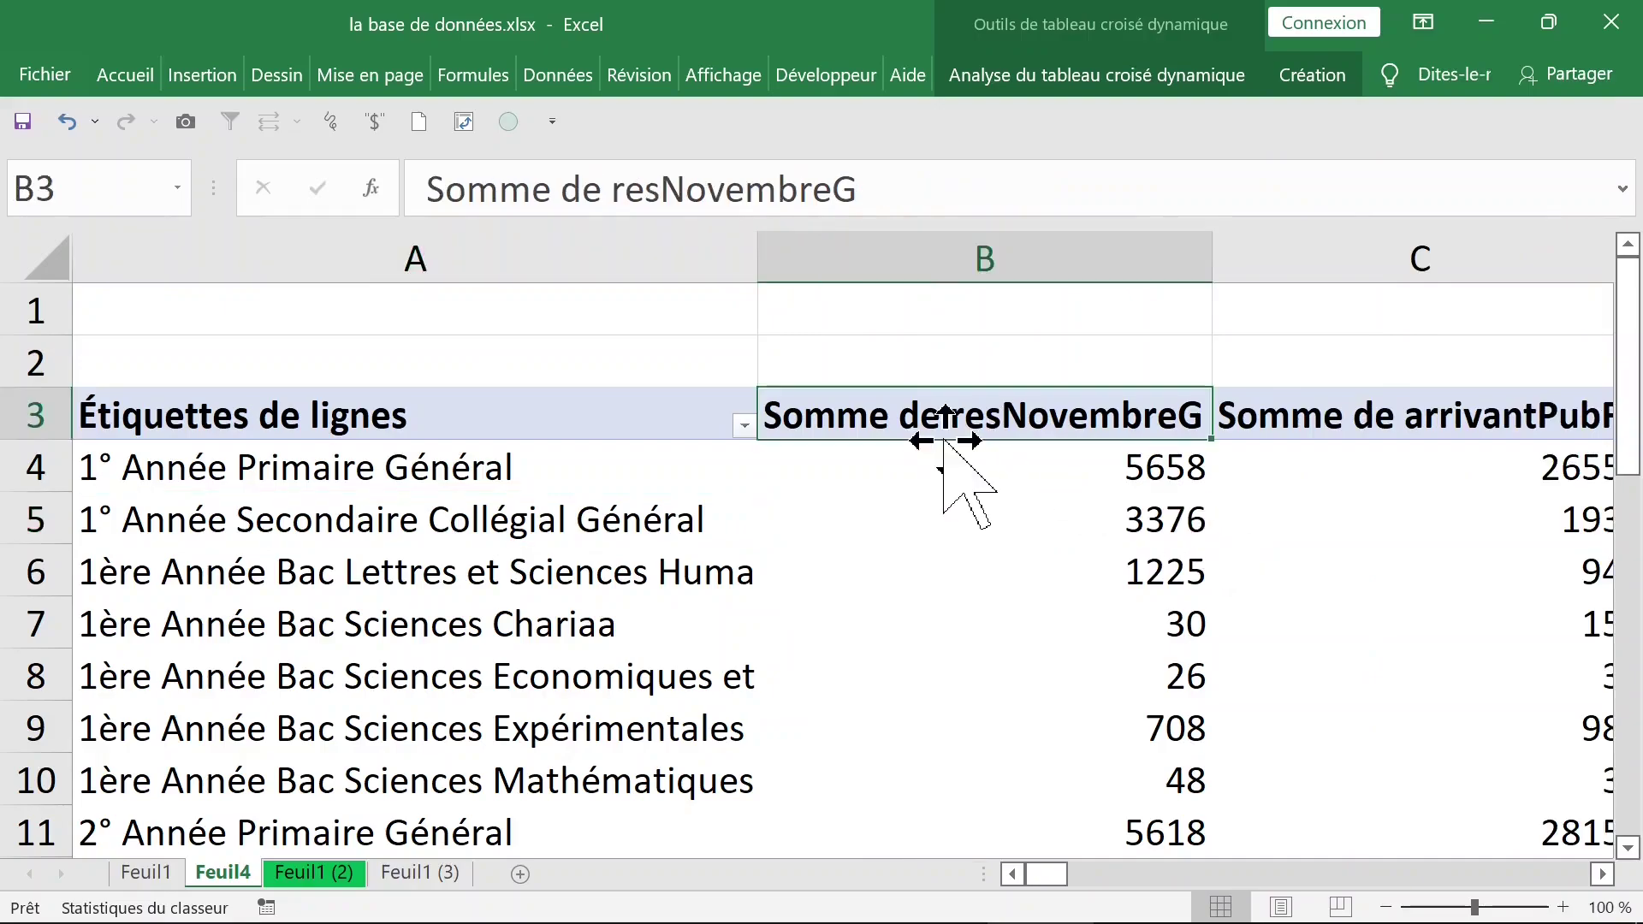
{"action": "left_click", "coordinate": [1305, 464]}
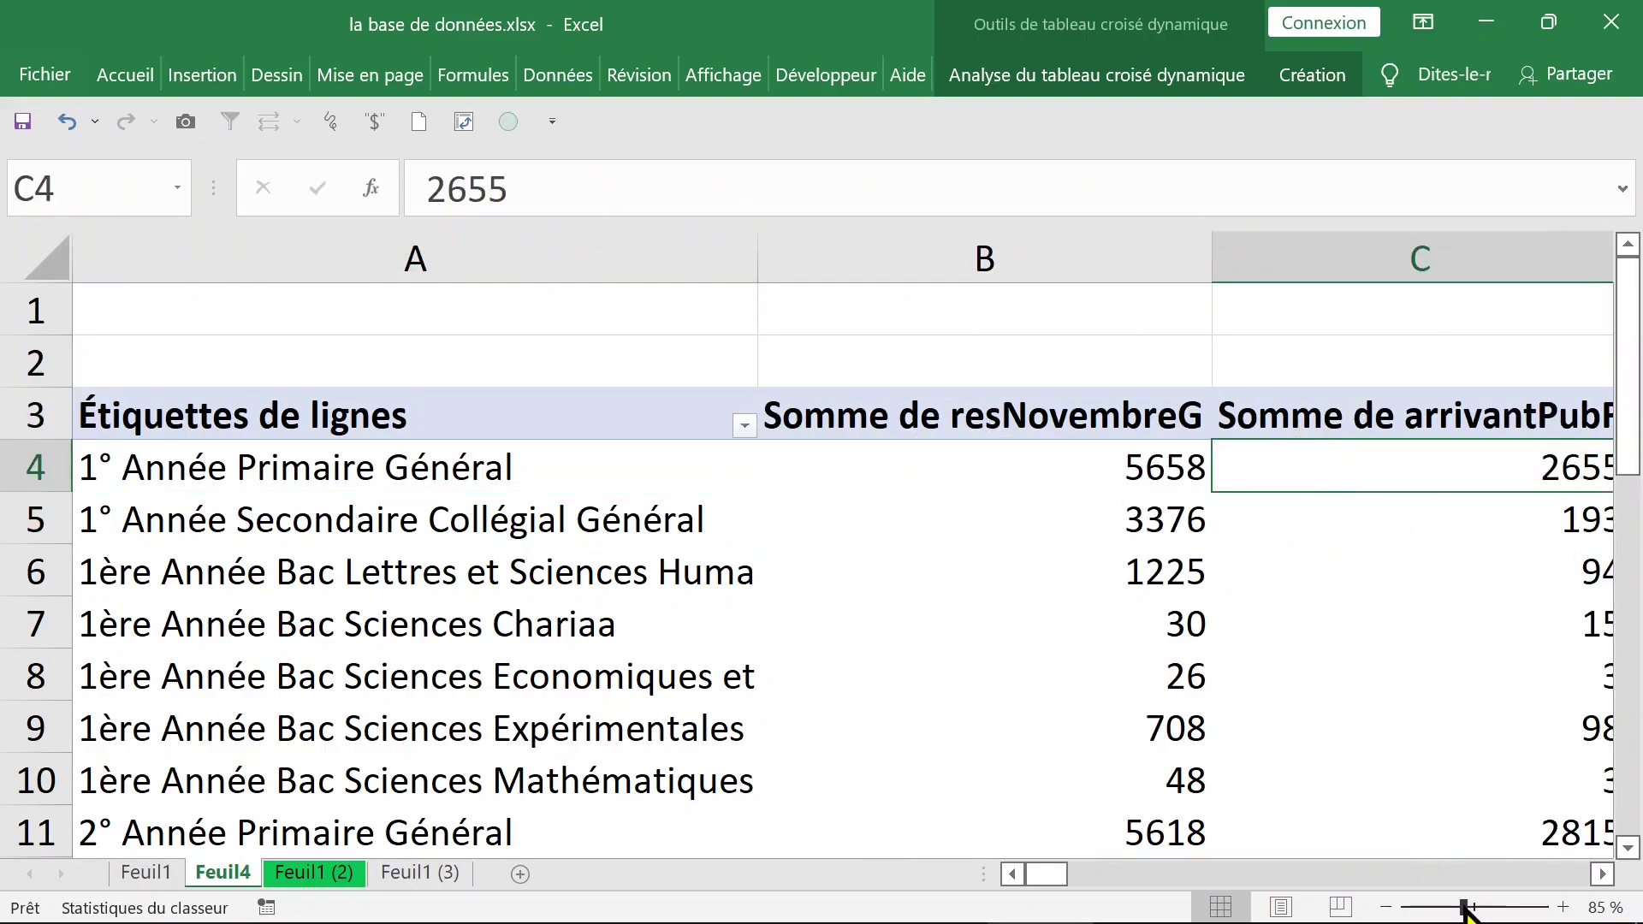
{"action": "left_click_drag", "start_coordinate": [1465, 912], "coordinate": [1457, 914]}
{"action": "left_click", "coordinate": [861, 526]}
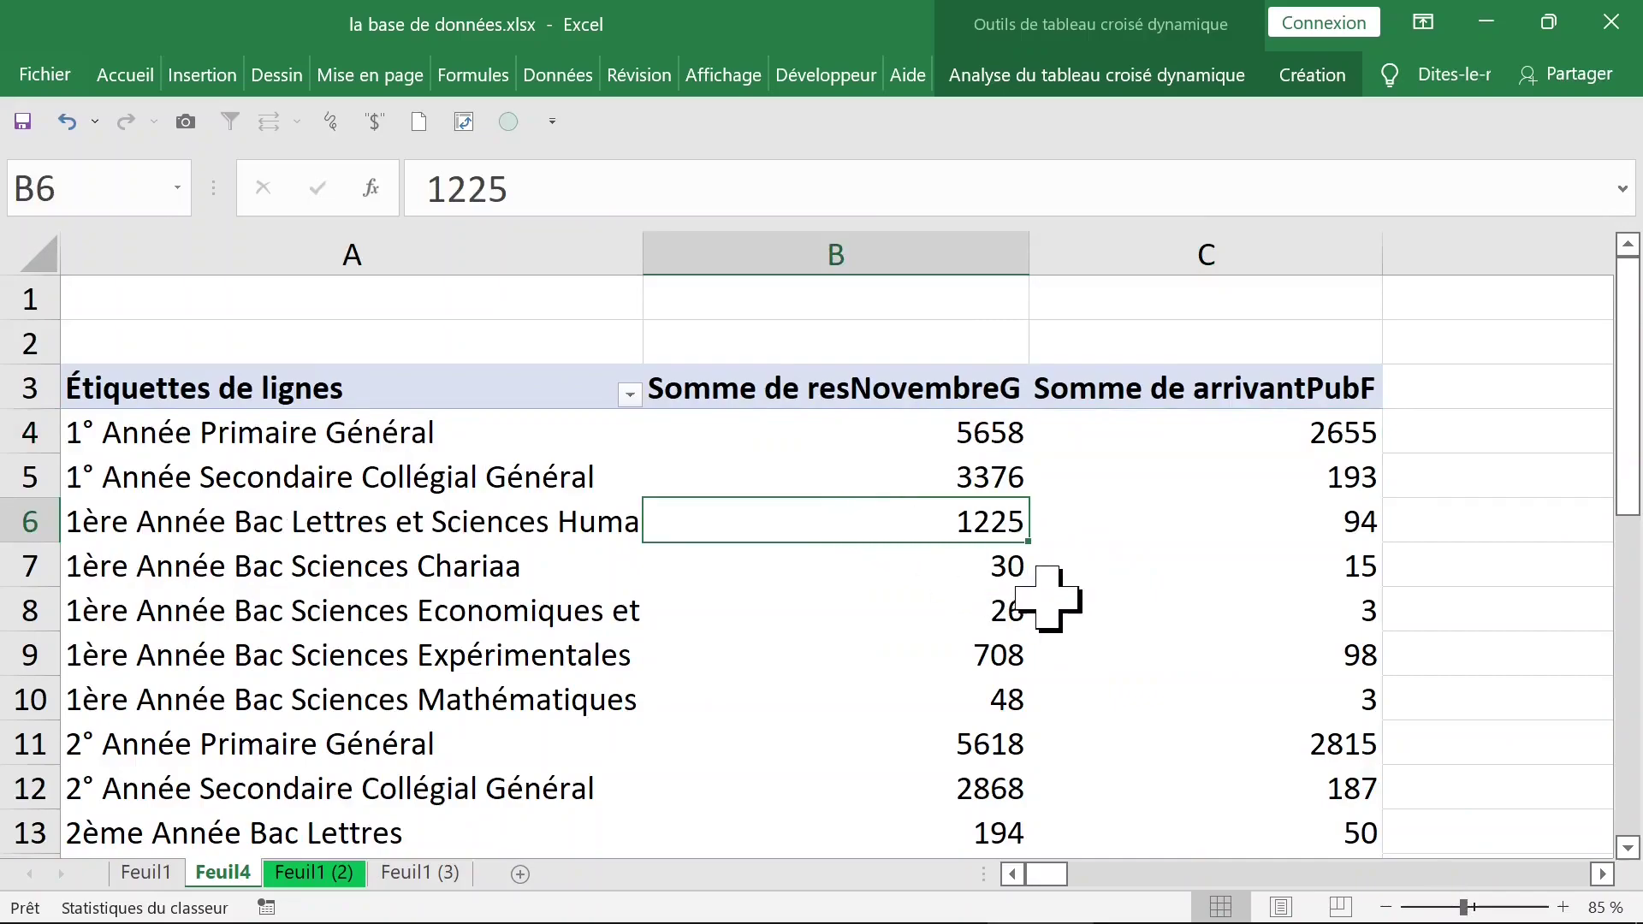
Examine the resNovembreG and arrivantPubF sums down to the grand total, along with the formation labels in the rows
{"action": "scroll", "coordinate": [1128, 623], "scroll_direction": "down", "scroll_amount": 8}
{"action": "scroll", "coordinate": [1128, 623], "scroll_direction": "up", "scroll_amount": 7}
{"action": "scroll", "coordinate": [1128, 623], "scroll_direction": "down", "scroll_amount": 7}
{"action": "scroll", "coordinate": [1127, 623], "scroll_direction": "down", "scroll_amount": 3}
{"action": "scroll", "coordinate": [1128, 623], "scroll_direction": "up", "scroll_amount": 4}
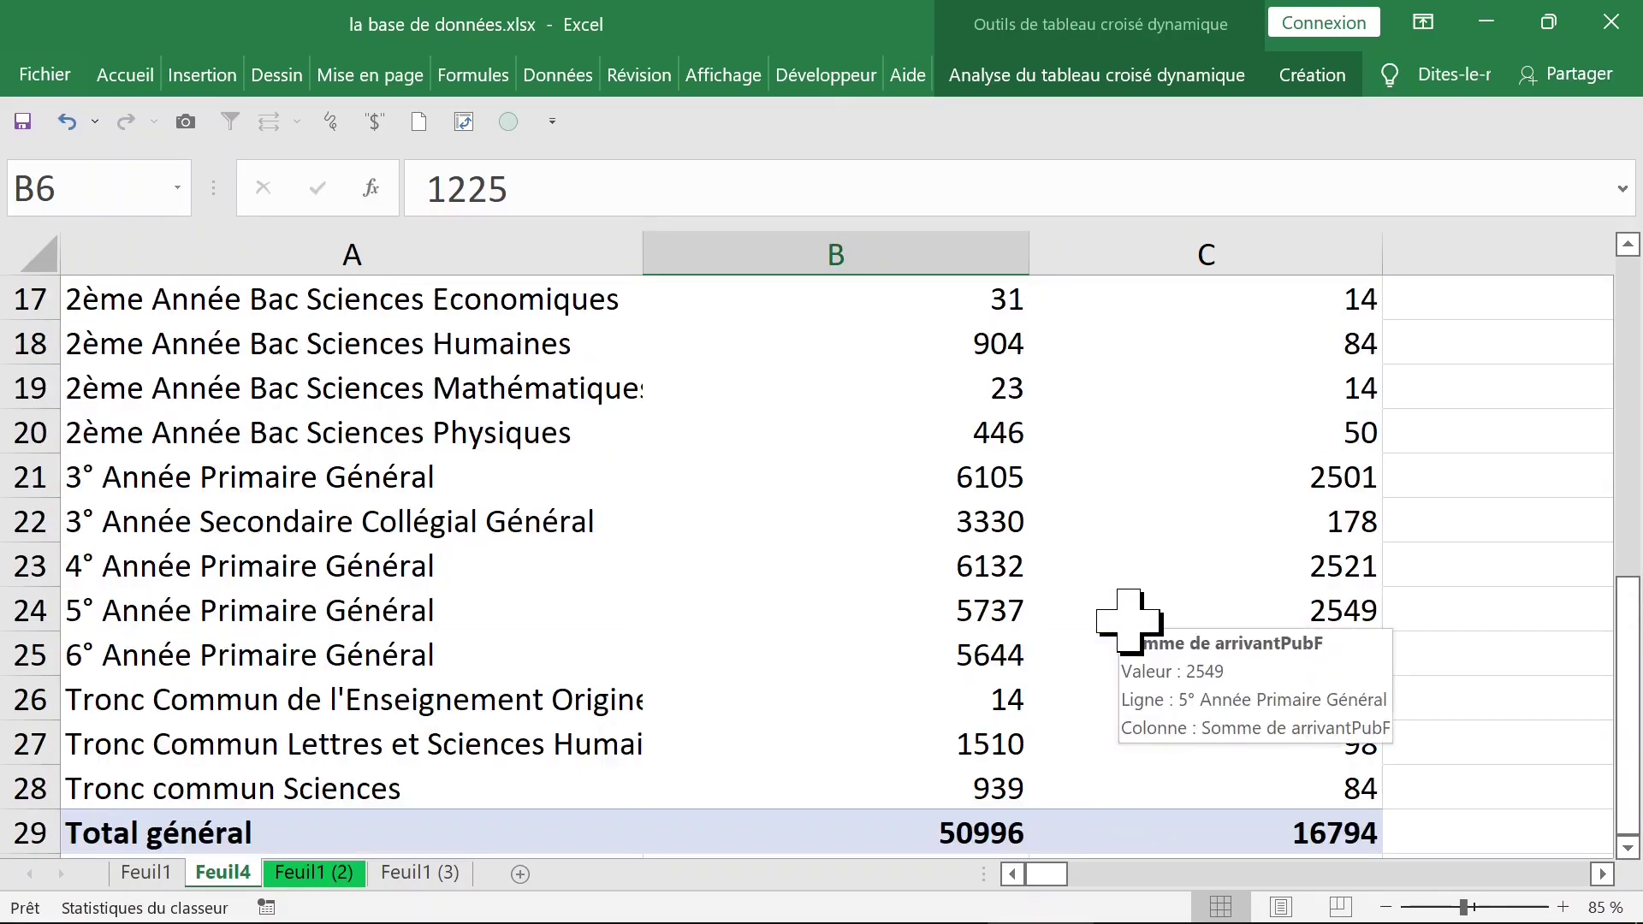
{"action": "scroll", "coordinate": [1128, 623], "scroll_direction": "up", "scroll_amount": 5}
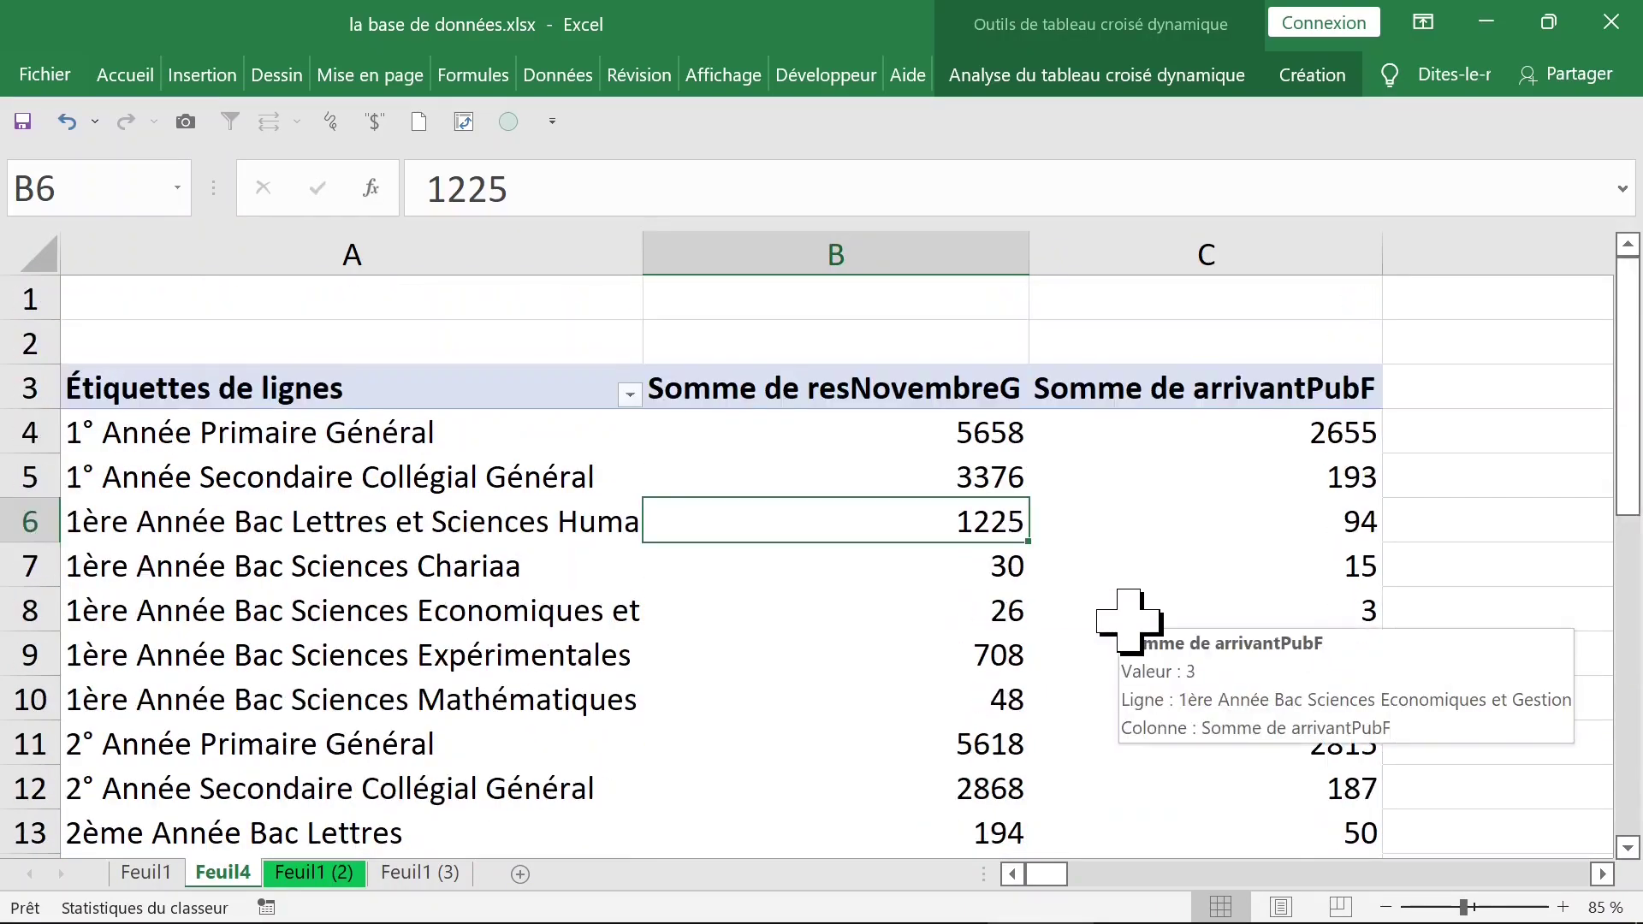
{"action": "left_click", "coordinate": [880, 429]}
{"action": "left_click", "coordinate": [1209, 425]}
{"action": "left_click", "coordinate": [972, 427]}
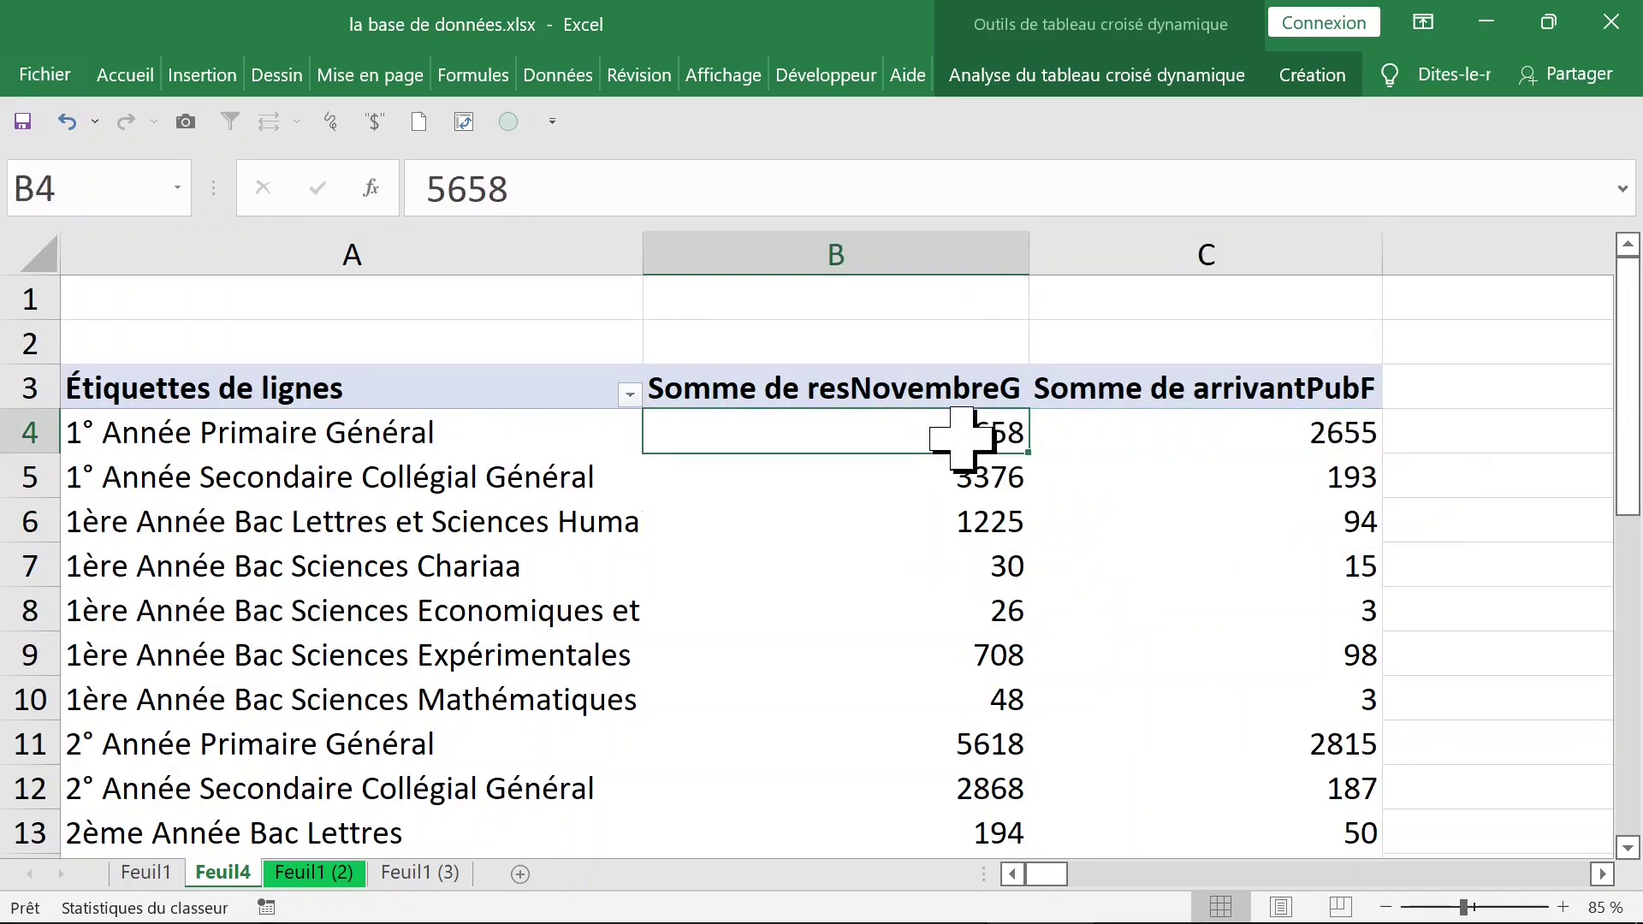
{"action": "left_click", "coordinate": [433, 477]}
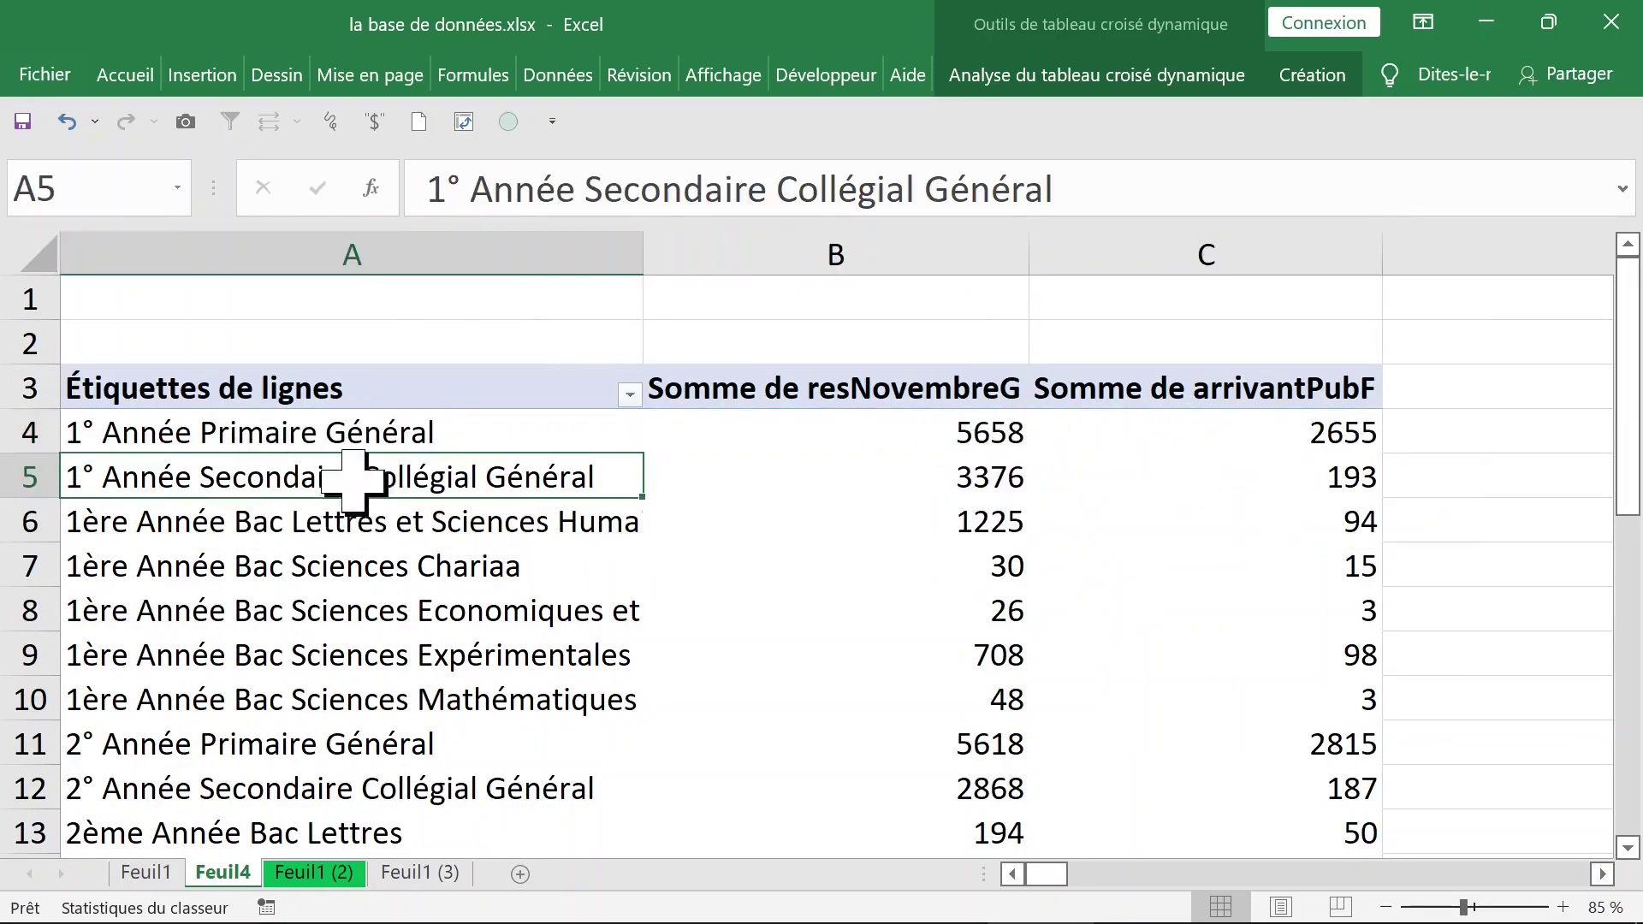
{"action": "left_click", "coordinate": [278, 435]}
{"action": "left_click", "coordinate": [404, 477]}
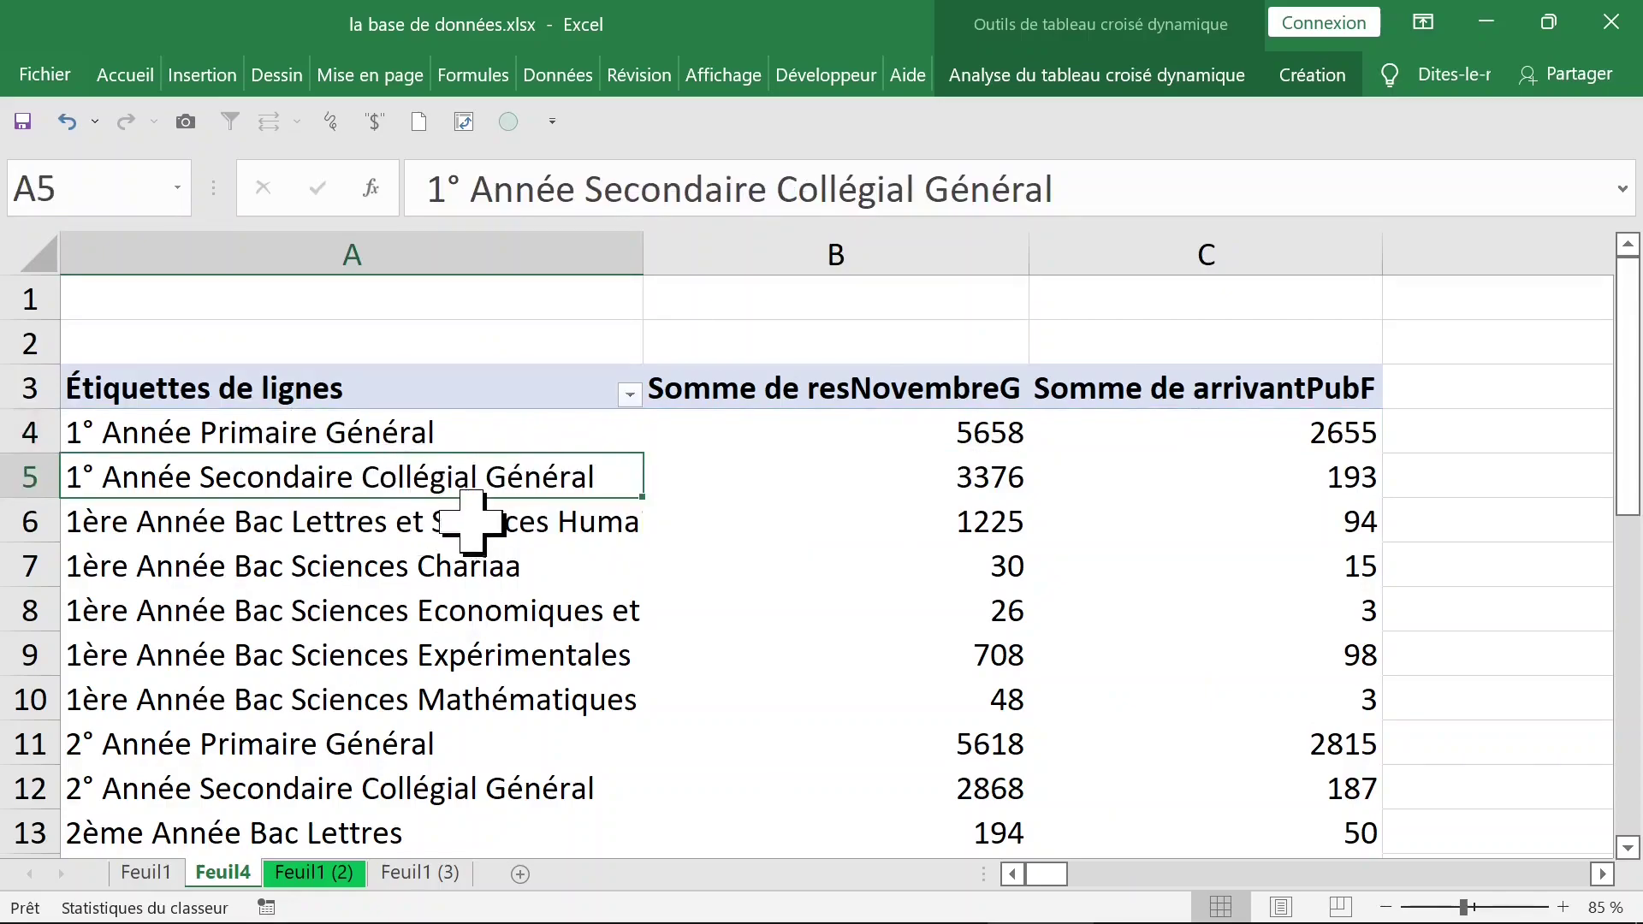
{"action": "left_click", "coordinate": [355, 532]}
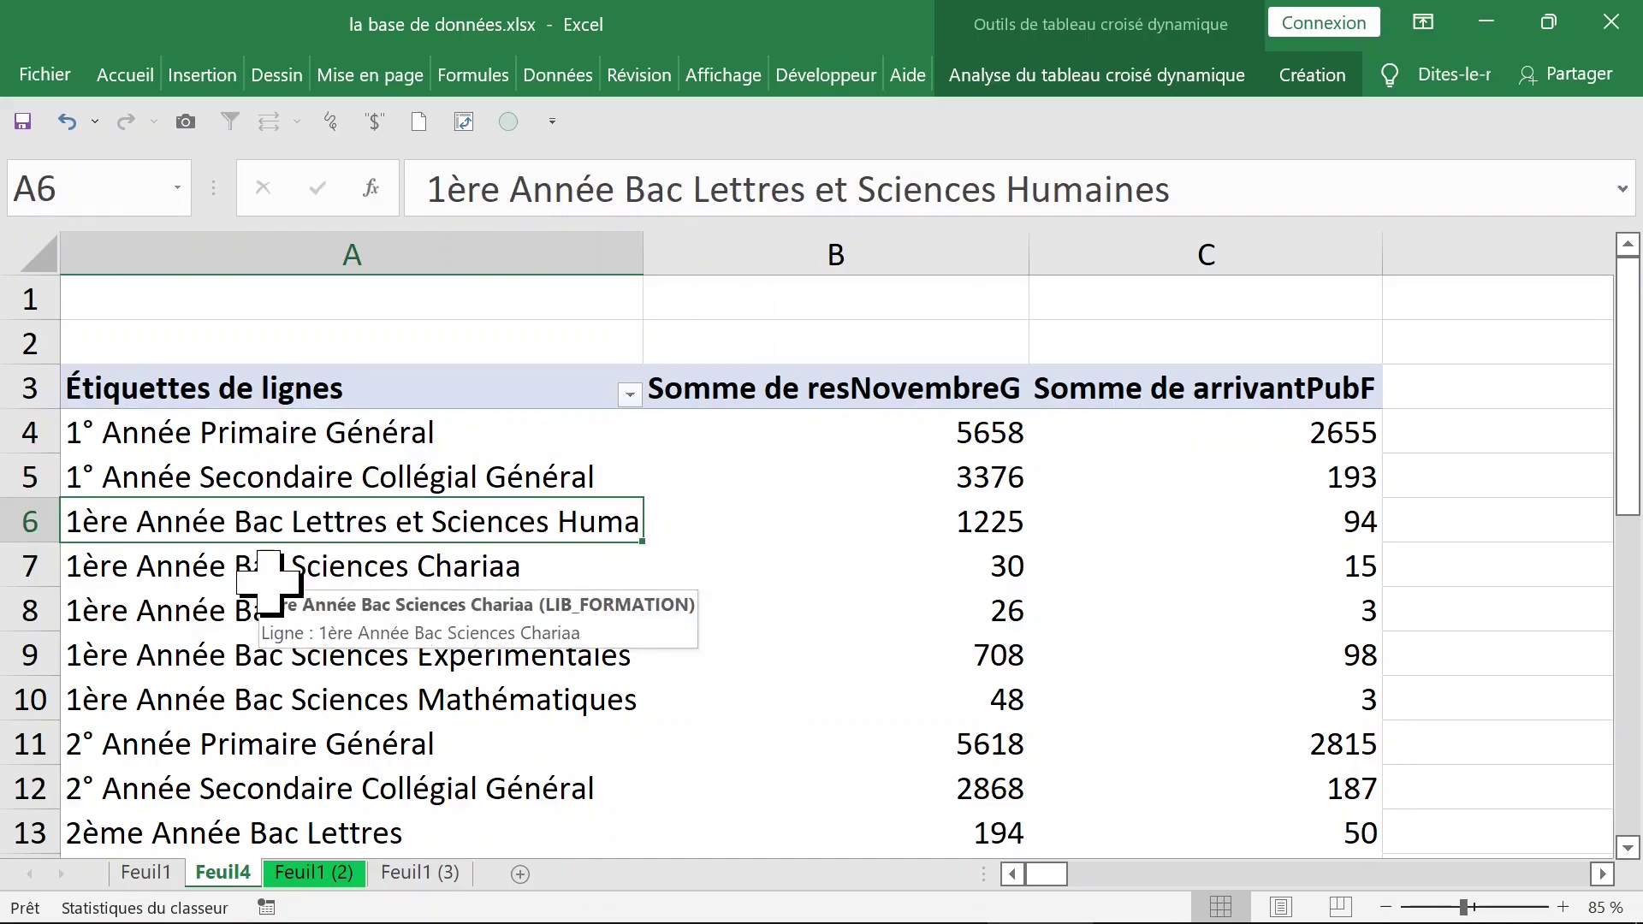
{"action": "left_click", "coordinate": [265, 614]}
{"action": "mouse_move", "coordinate": [734, 578]}
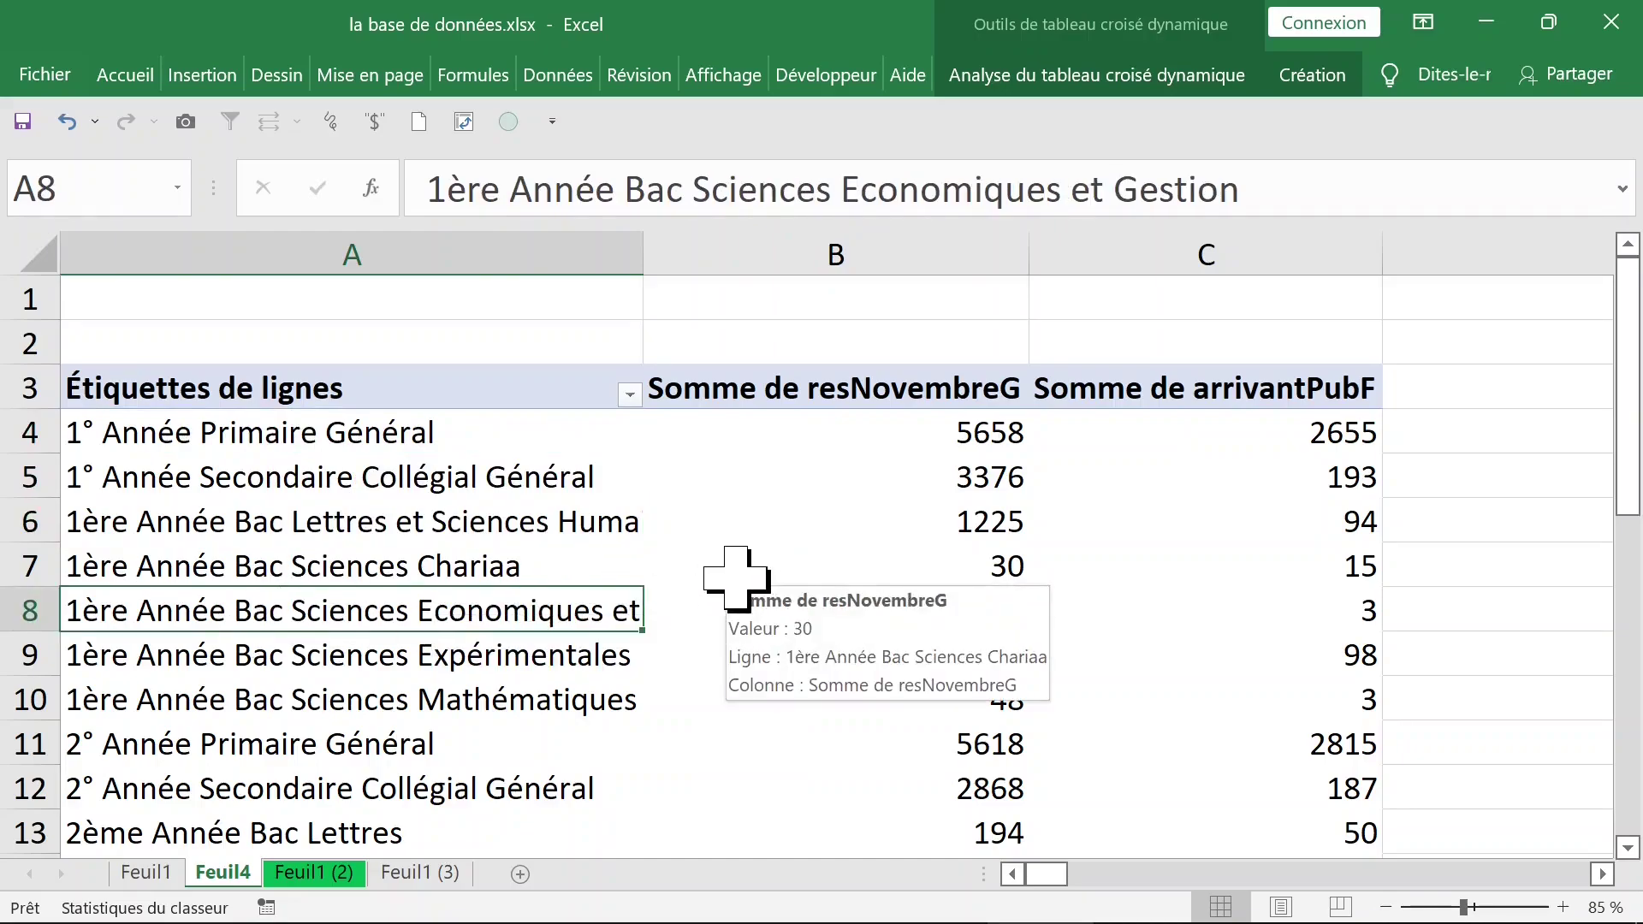
Add cycle to the pivot table's filters area and inspect its filter choices without applying one
{"action": "left_click", "coordinate": [1318, 70]}
{"action": "left_click", "coordinate": [1161, 77]}
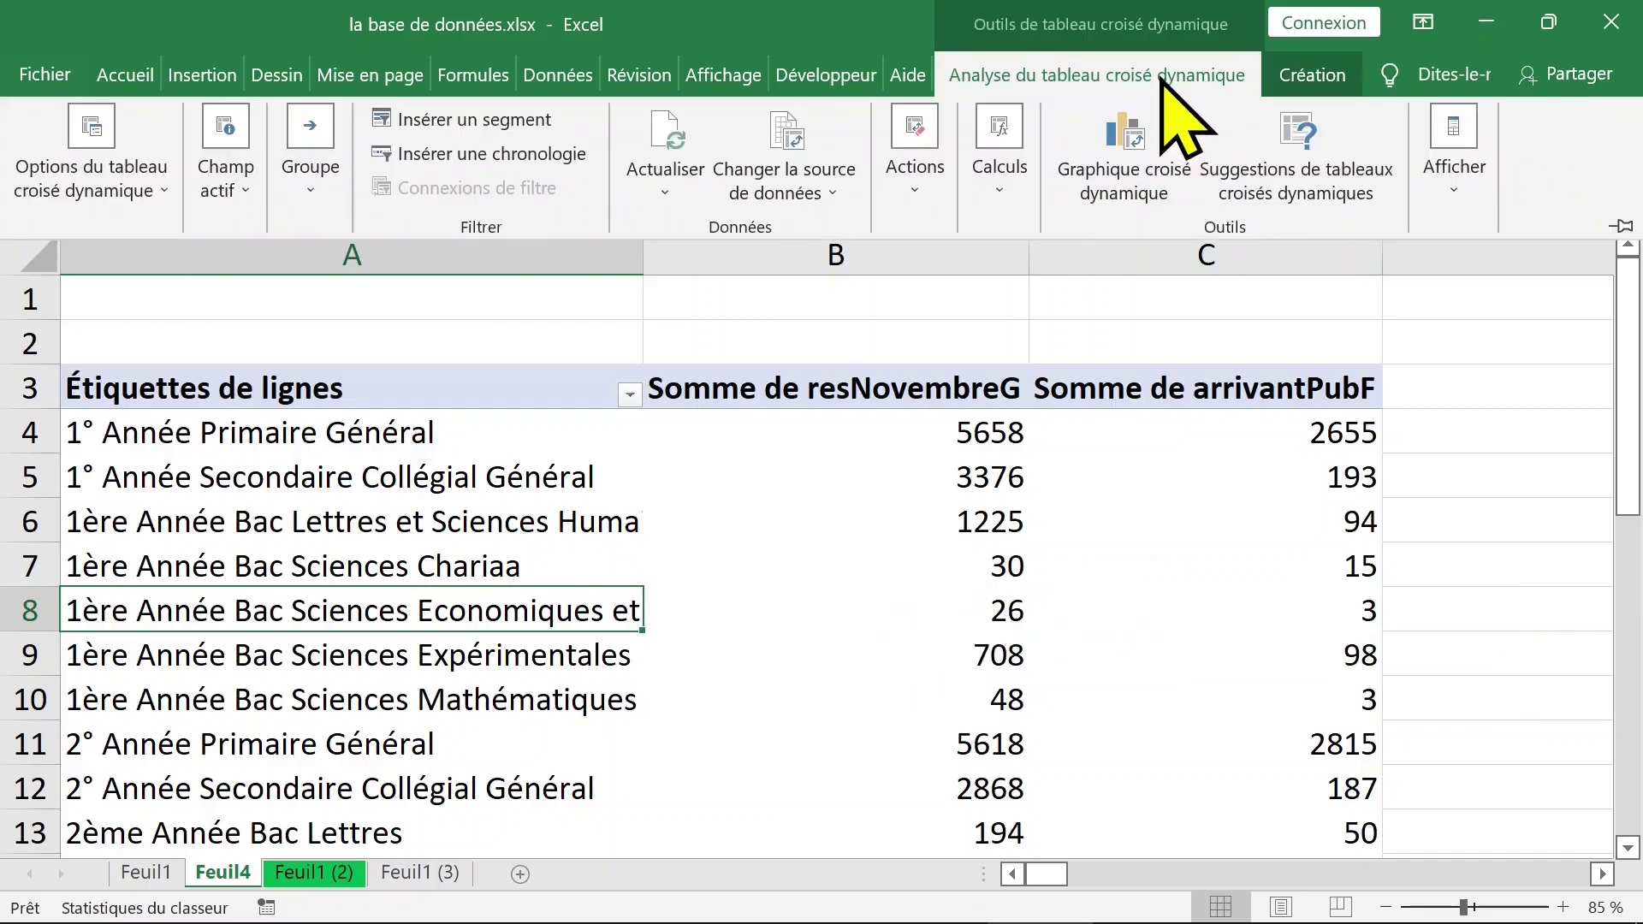
{"action": "left_click", "coordinate": [1454, 197]}
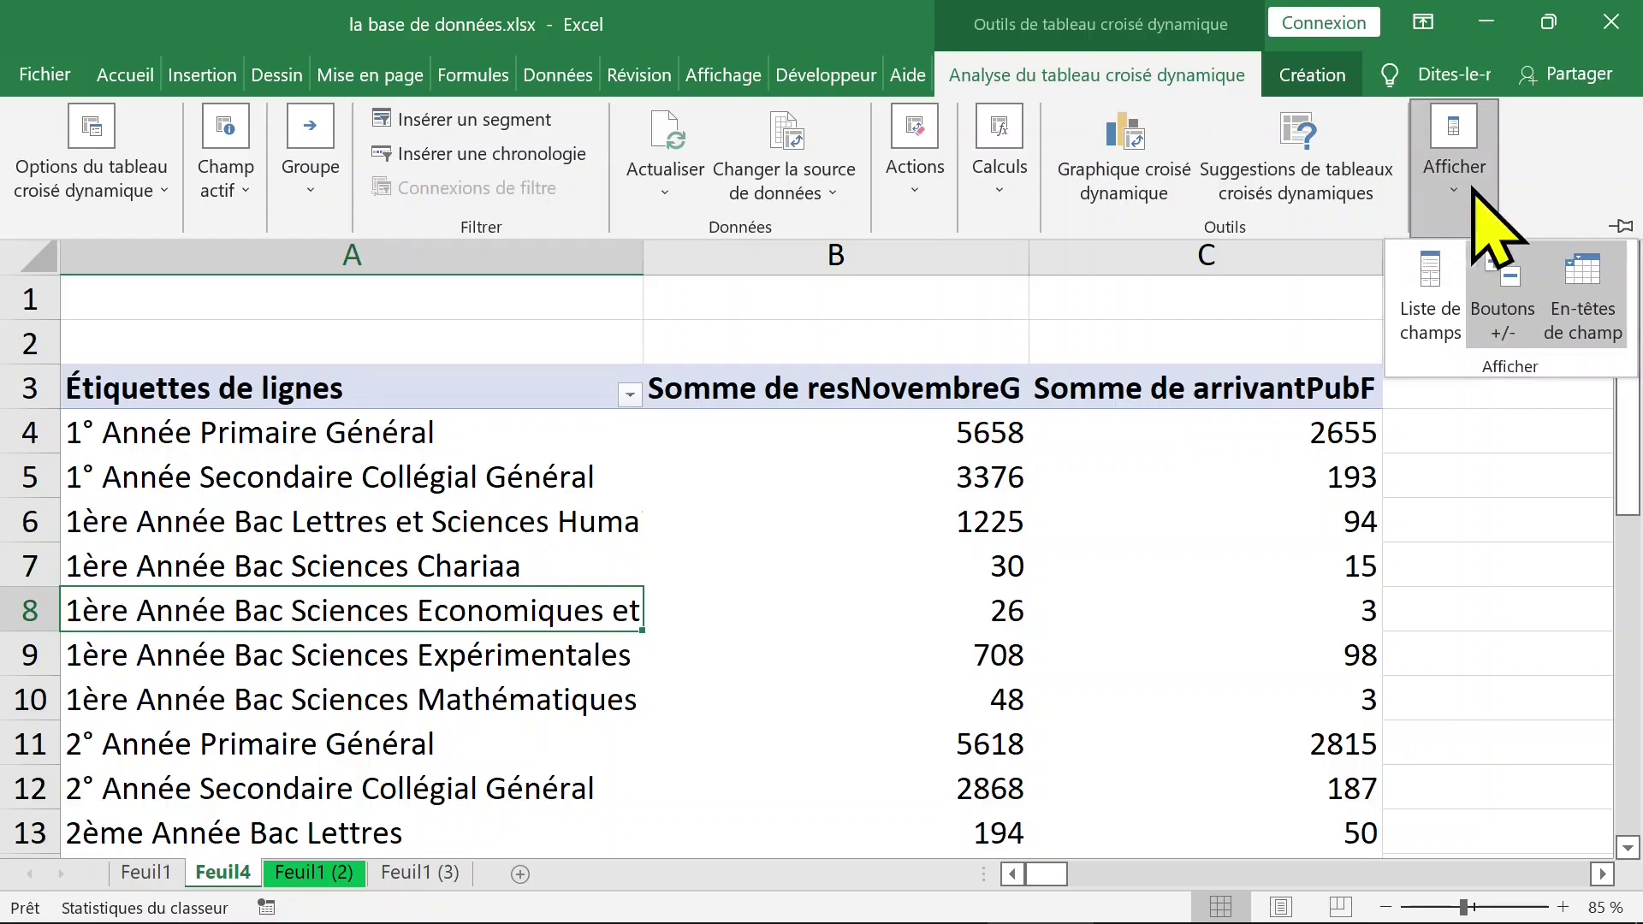
{"action": "left_click", "coordinate": [1438, 308]}
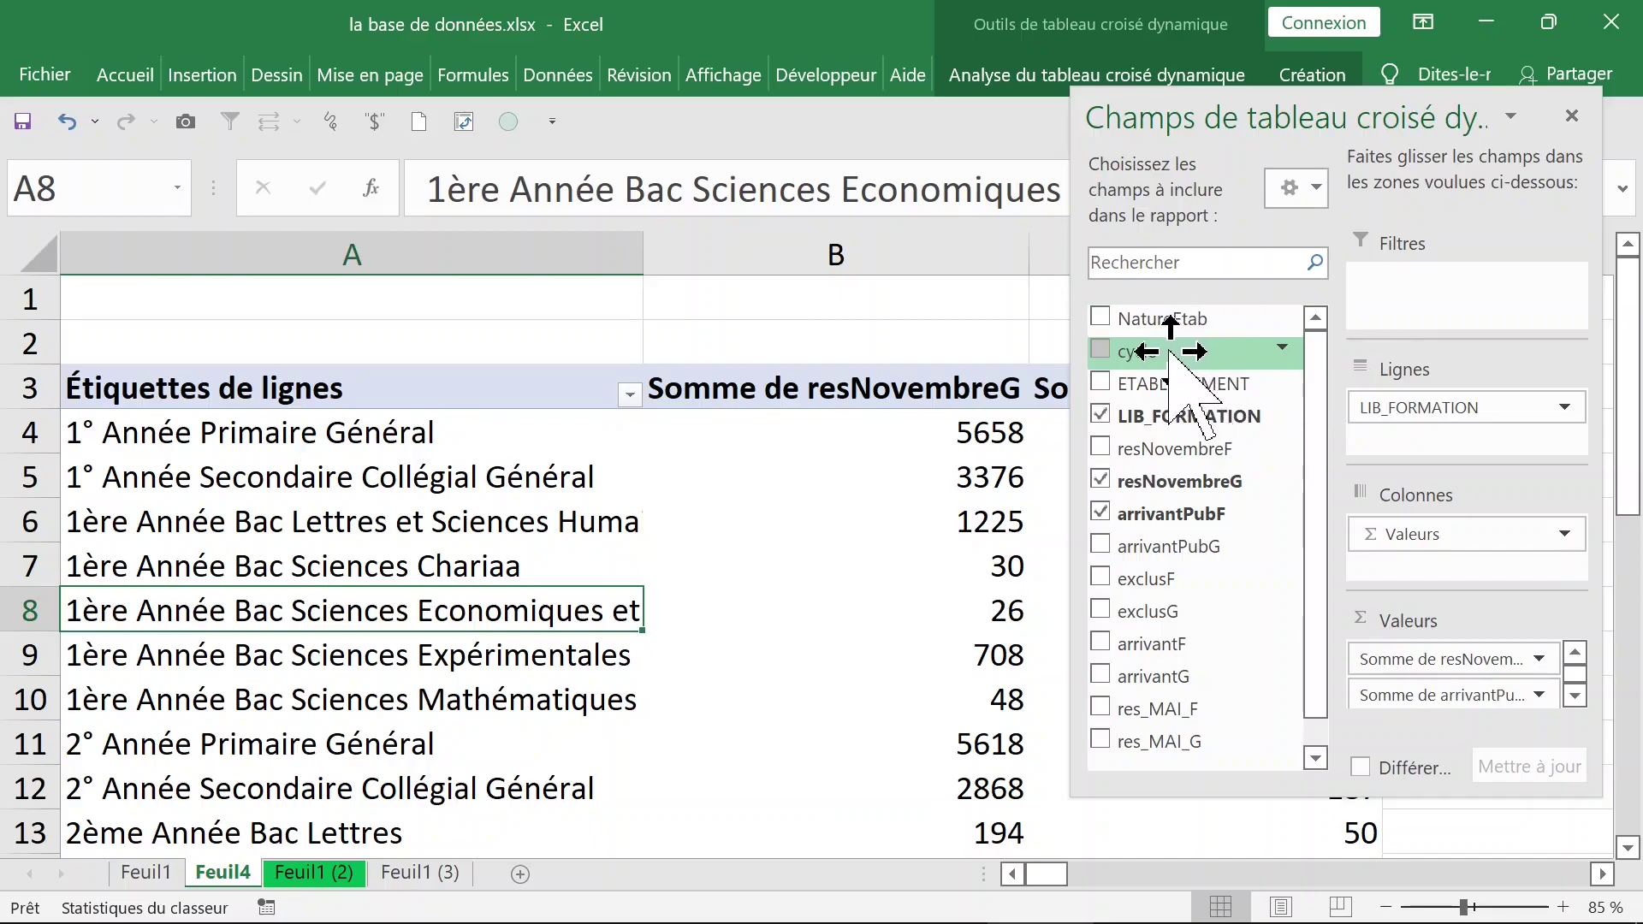
{"action": "left_click_drag", "start_coordinate": [1171, 352], "coordinate": [1263, 416]}
{"action": "left_click_drag", "start_coordinate": [1366, 428], "coordinate": [1393, 299]}
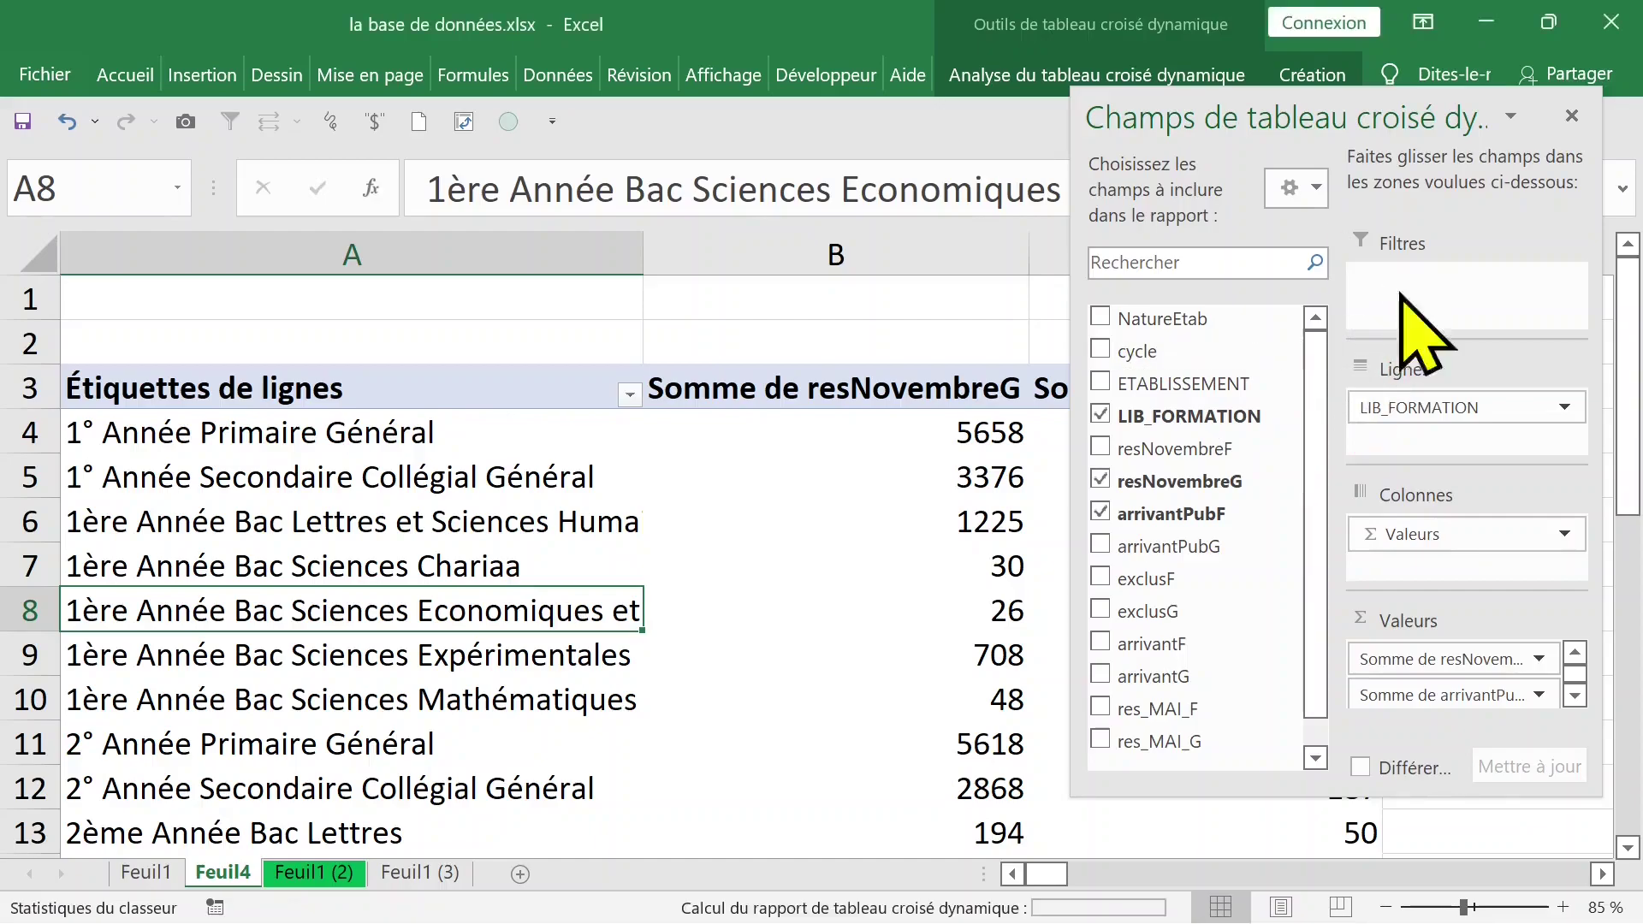
{"action": "left_click", "coordinate": [648, 393]}
{"action": "left_click", "coordinate": [1572, 117]}
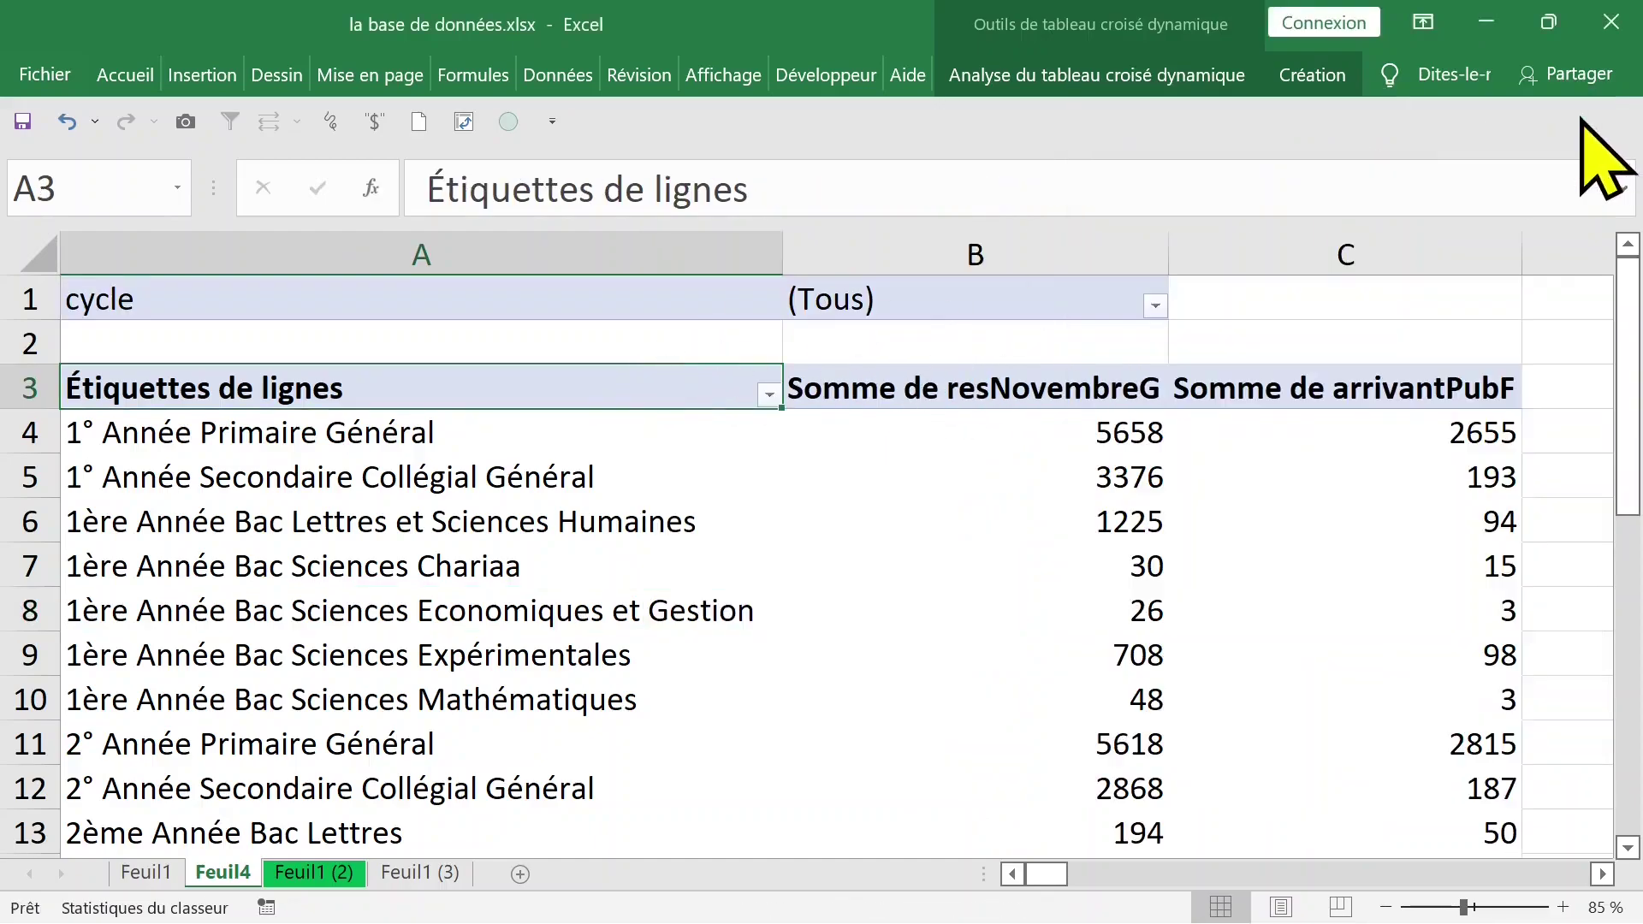
{"action": "left_click", "coordinate": [1155, 305]}
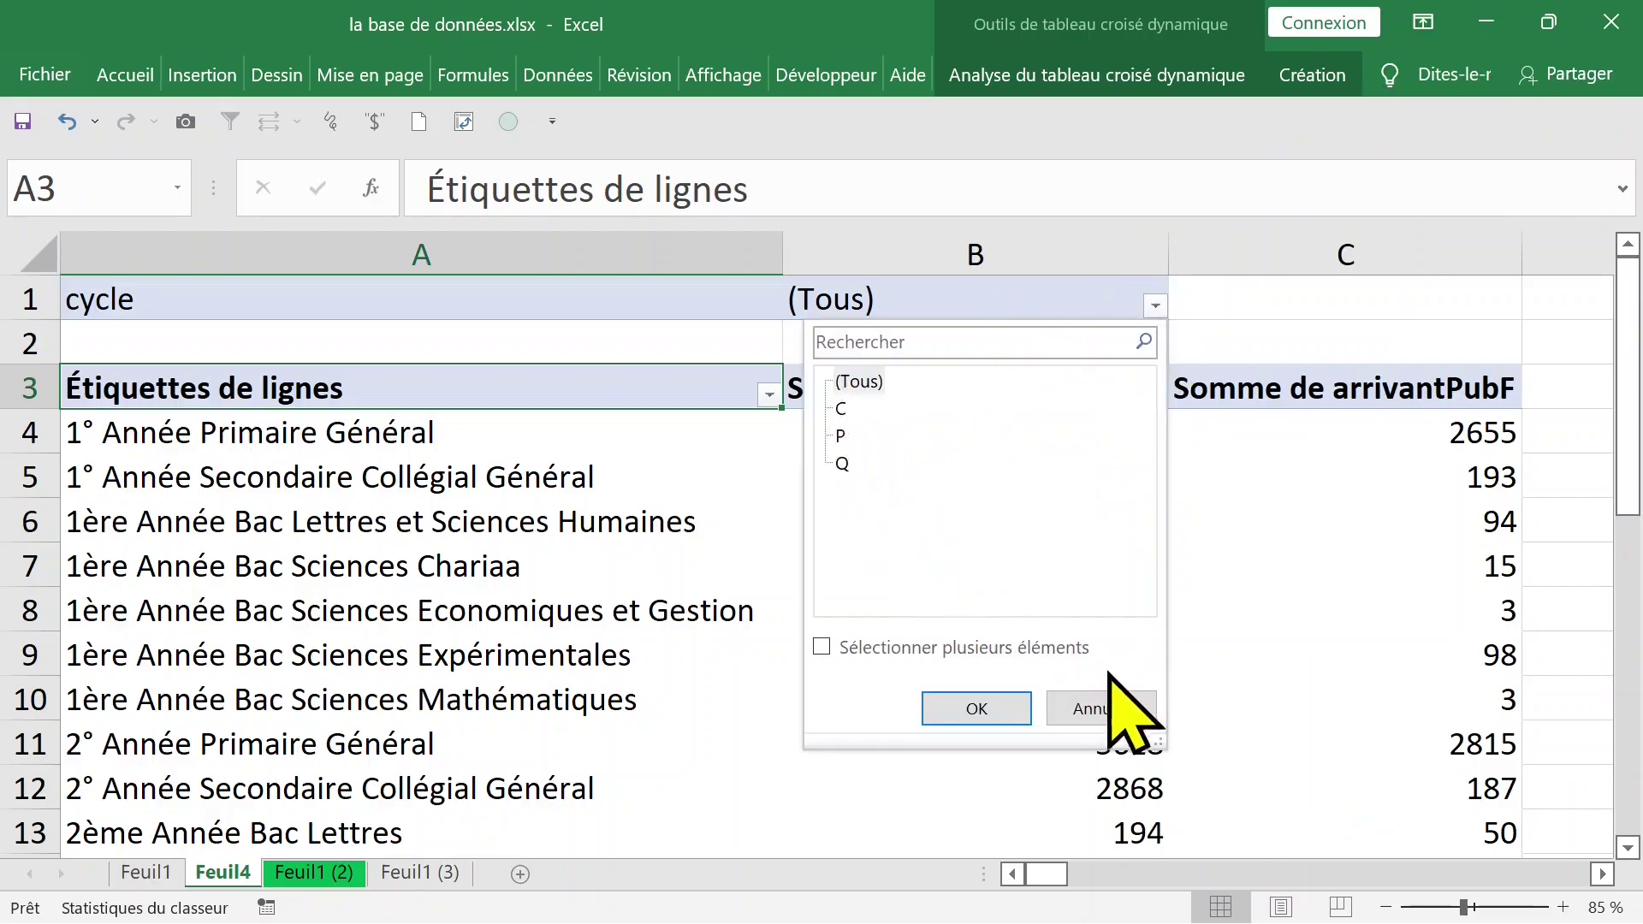
{"action": "left_click", "coordinate": [1116, 708]}
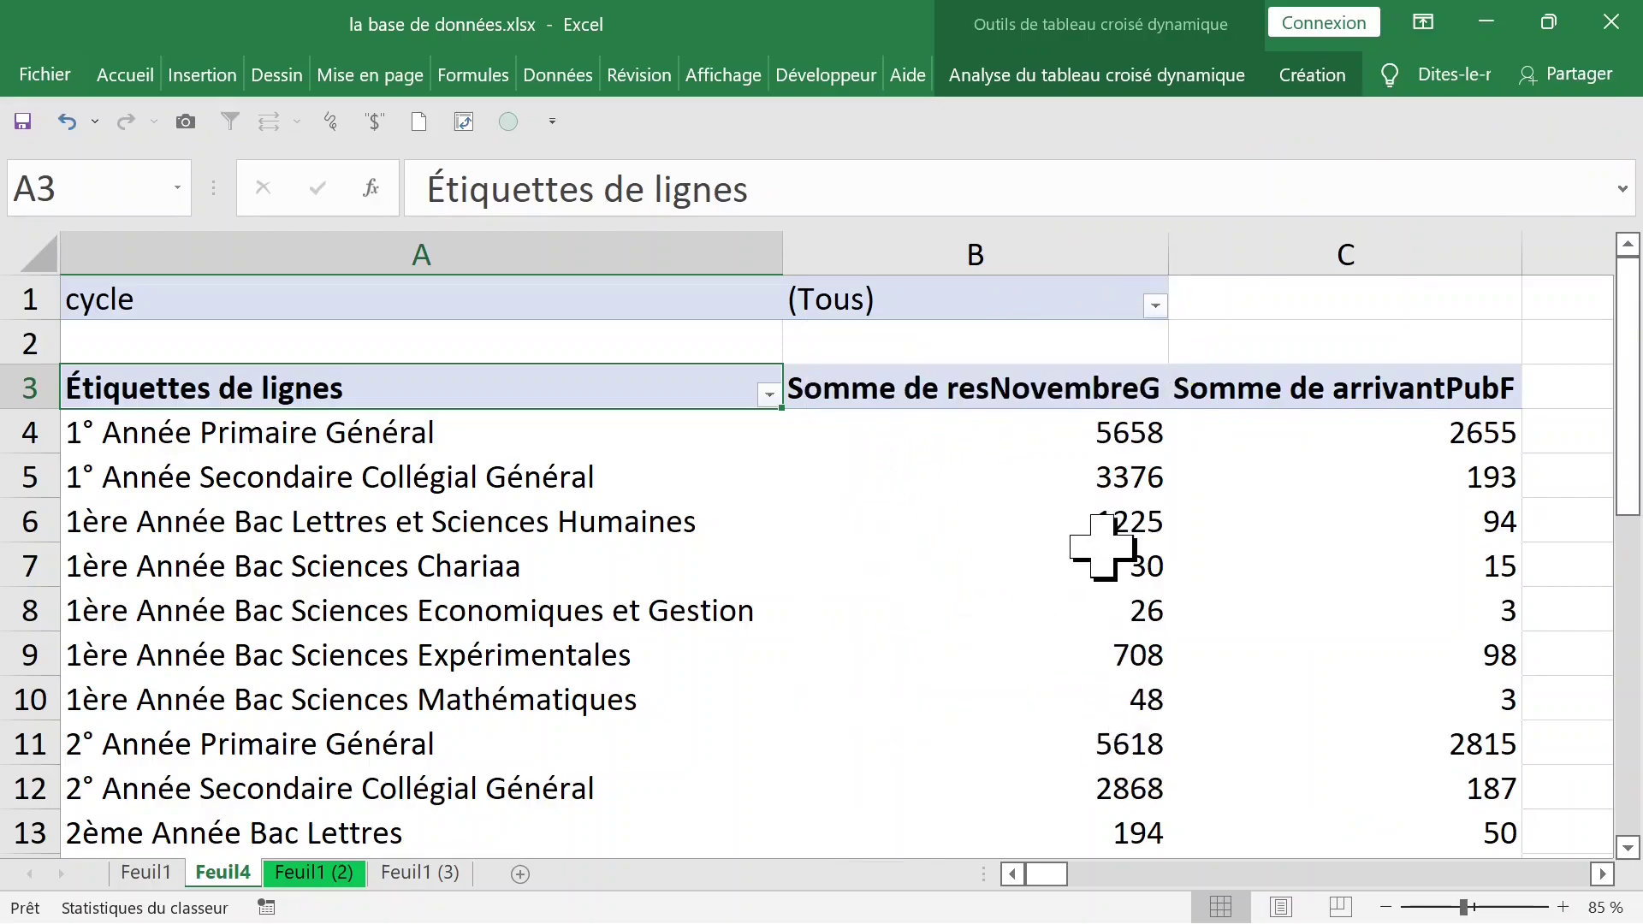
Move cycle from the filters area to the rows area above LIB_FORMATION, and close the field list
{"action": "left_click", "coordinate": [599, 303]}
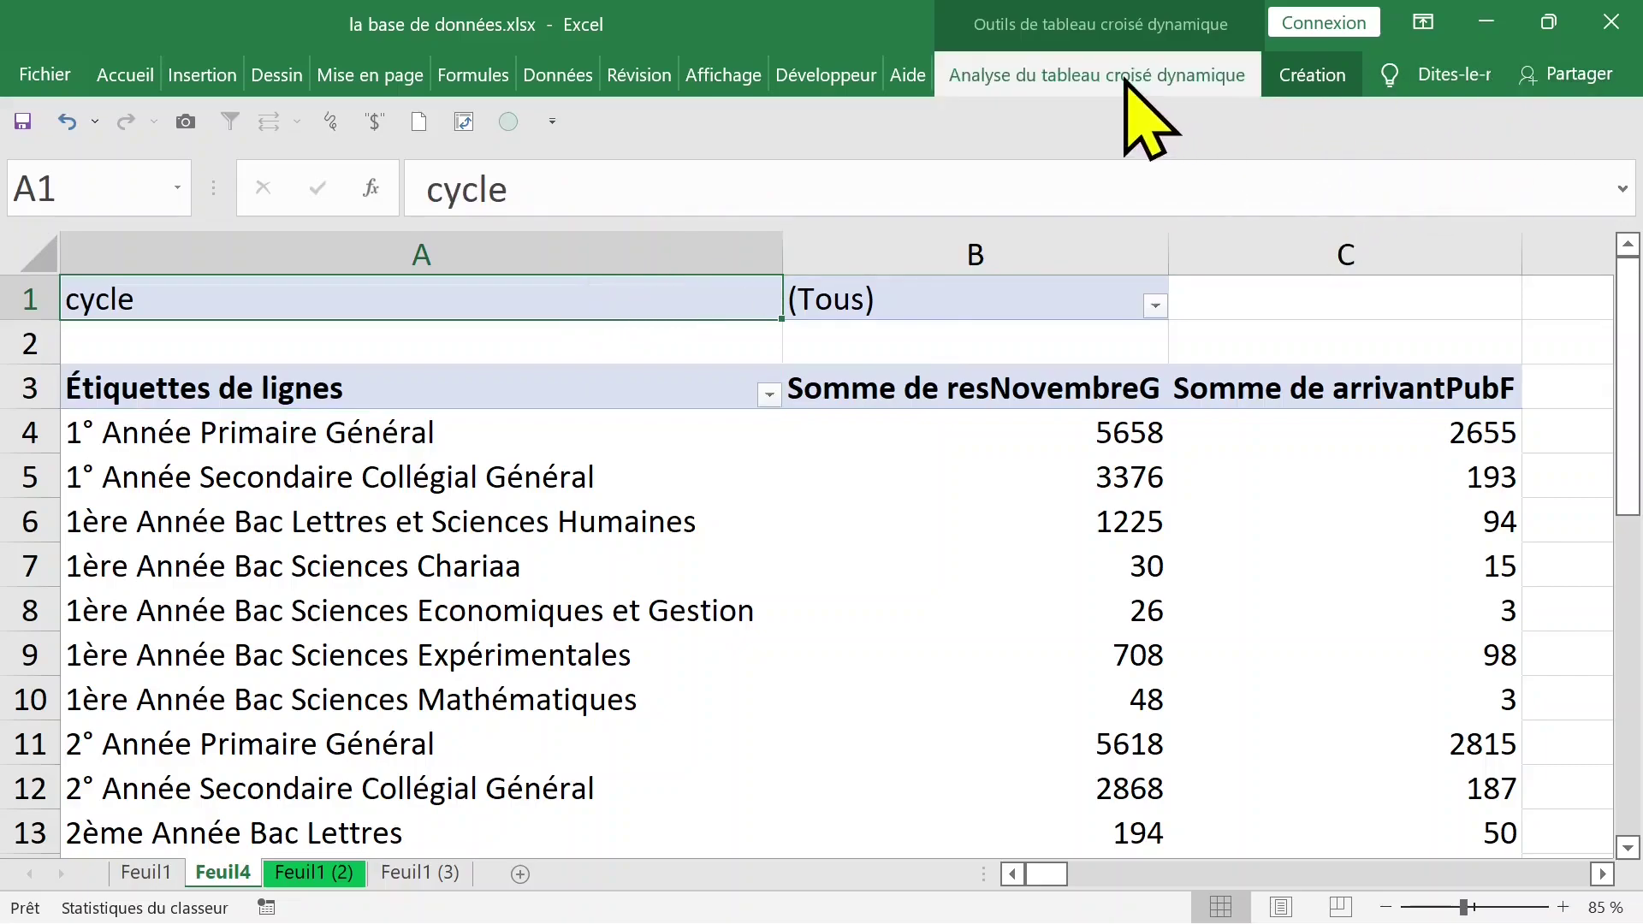
{"action": "left_click", "coordinate": [1122, 75]}
{"action": "left_click", "coordinate": [1478, 190]}
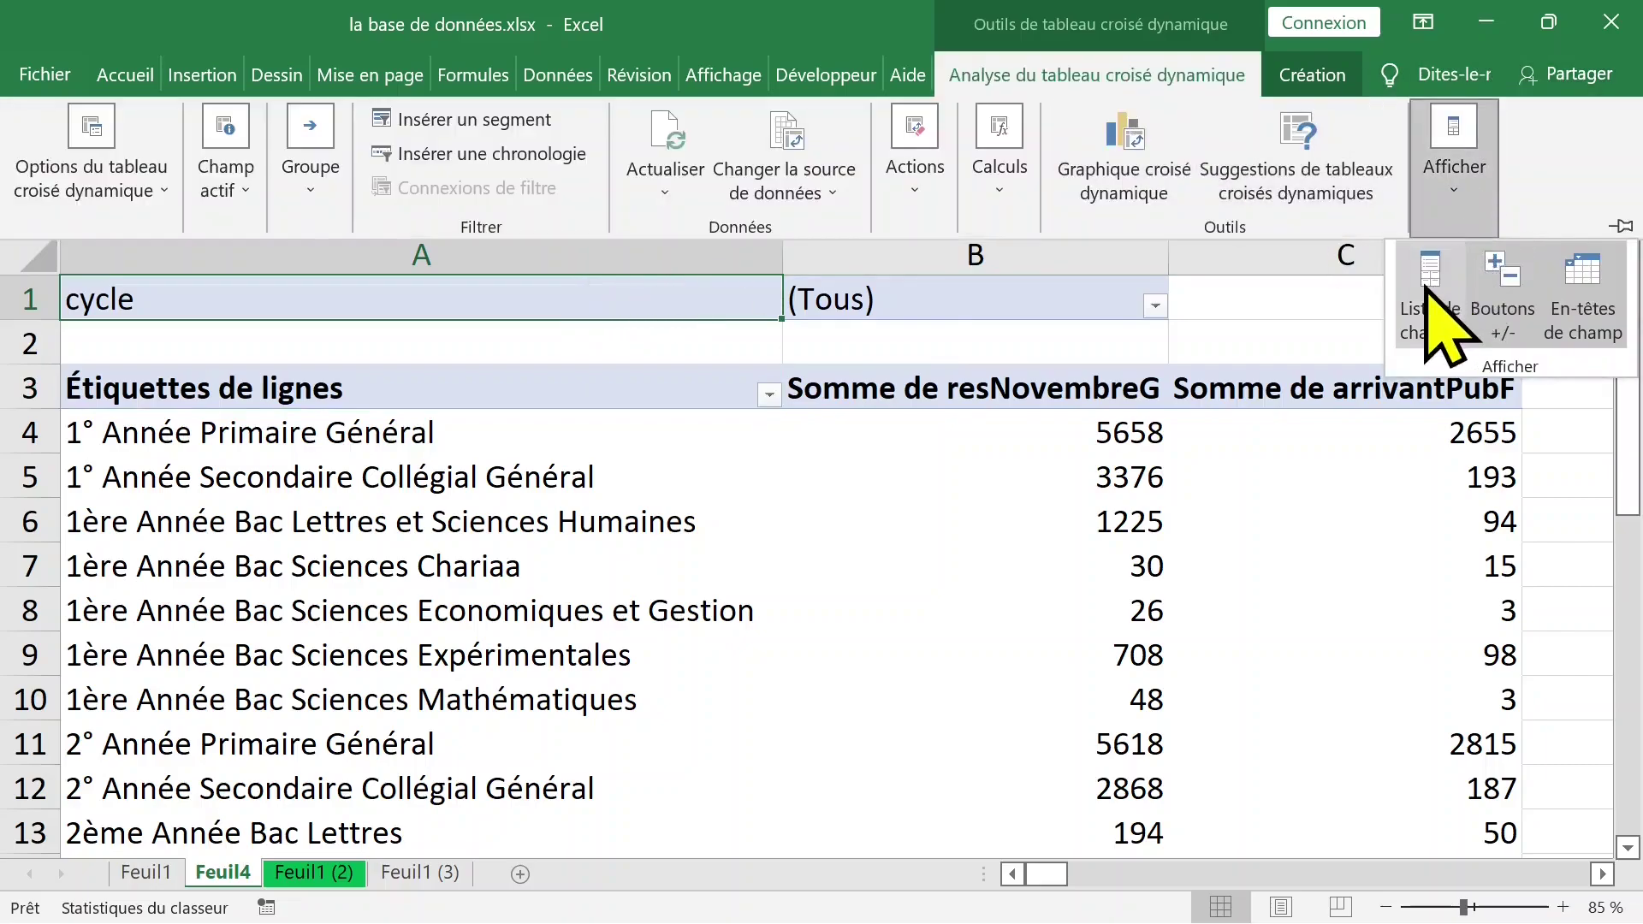
{"action": "left_click", "coordinate": [1429, 283]}
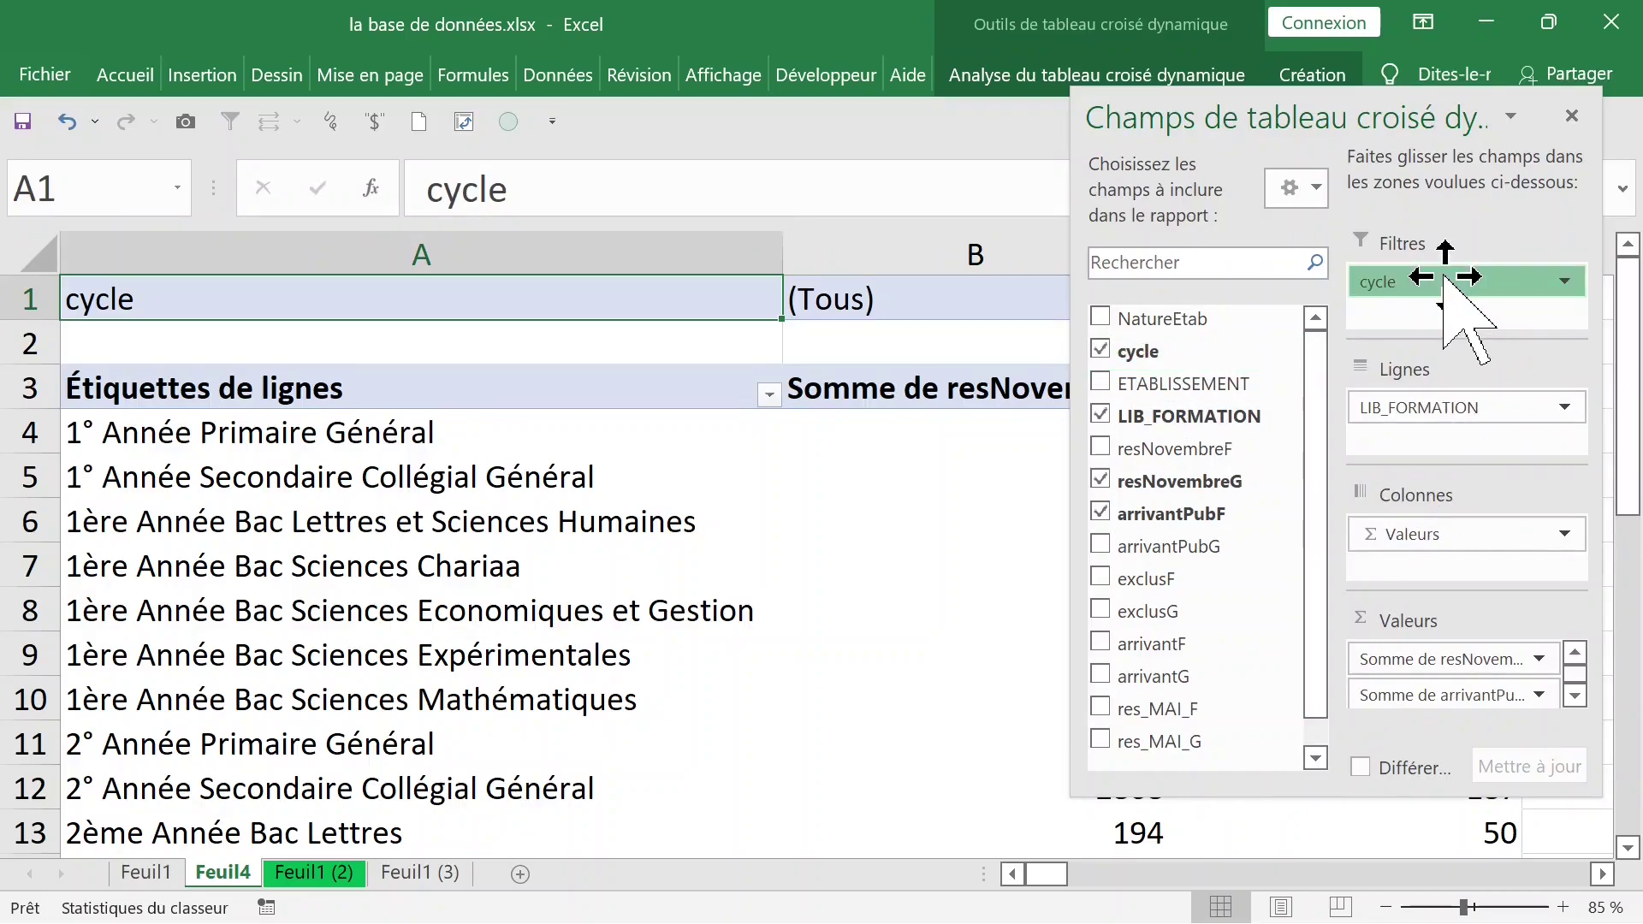
{"action": "left_click_drag", "start_coordinate": [1445, 276], "coordinate": [1442, 343]}
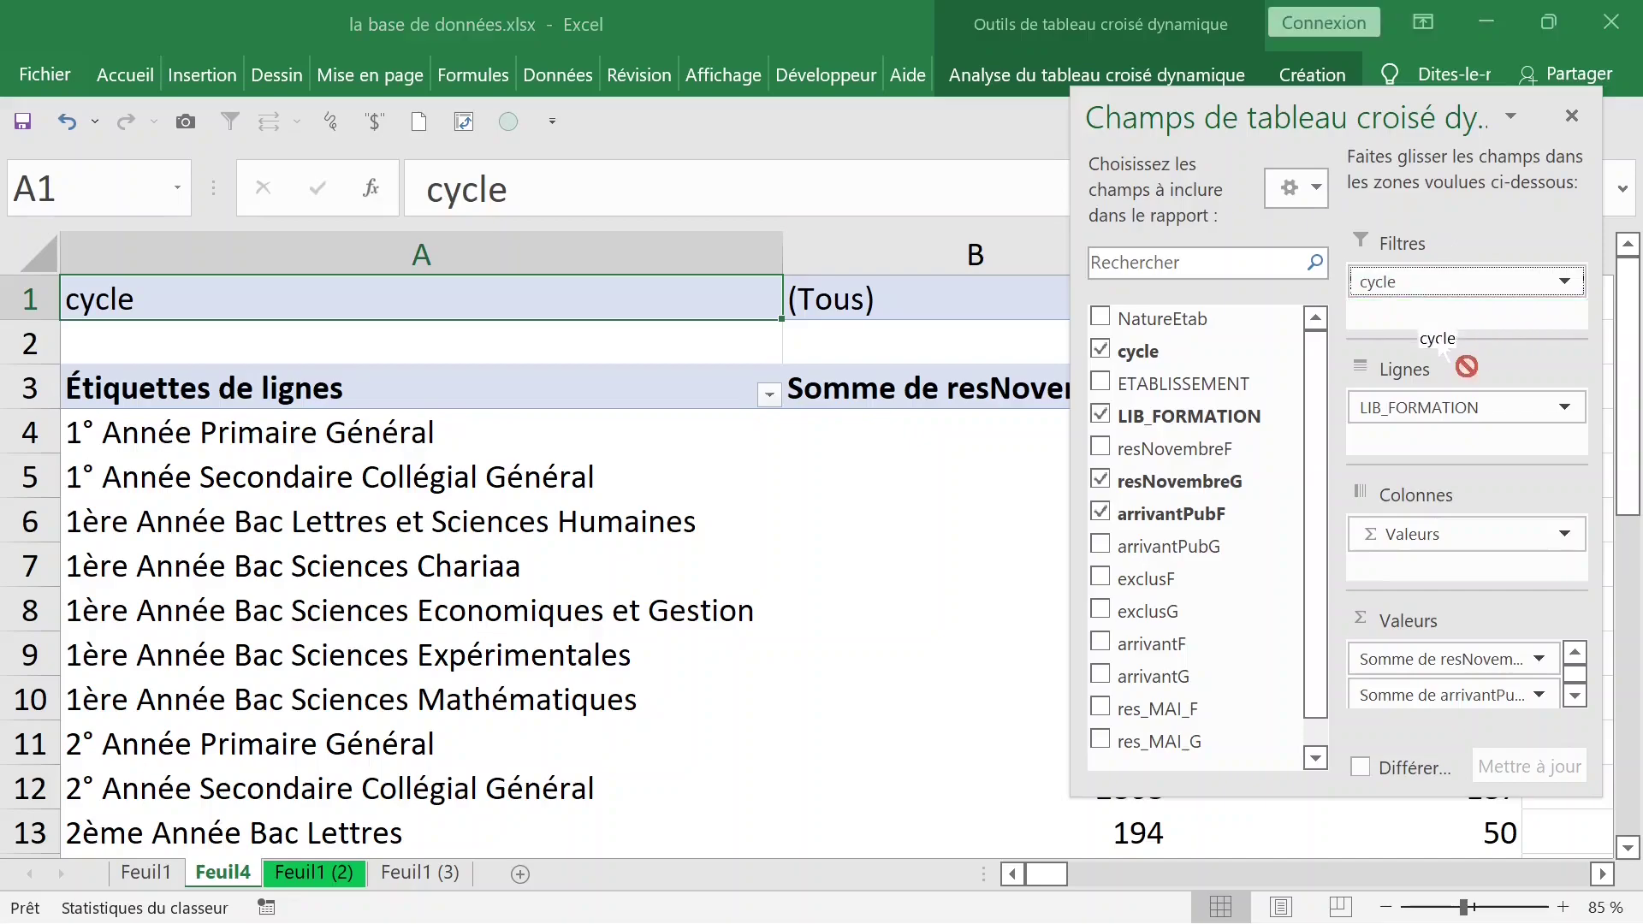
{"action": "mouse_move", "coordinate": [1455, 409]}
{"action": "left_mouse_down"}
{"action": "mouse_move", "coordinate": [1377, 394]}
{"action": "mouse_move", "coordinate": [1438, 393]}
{"action": "left_mouse_up"}
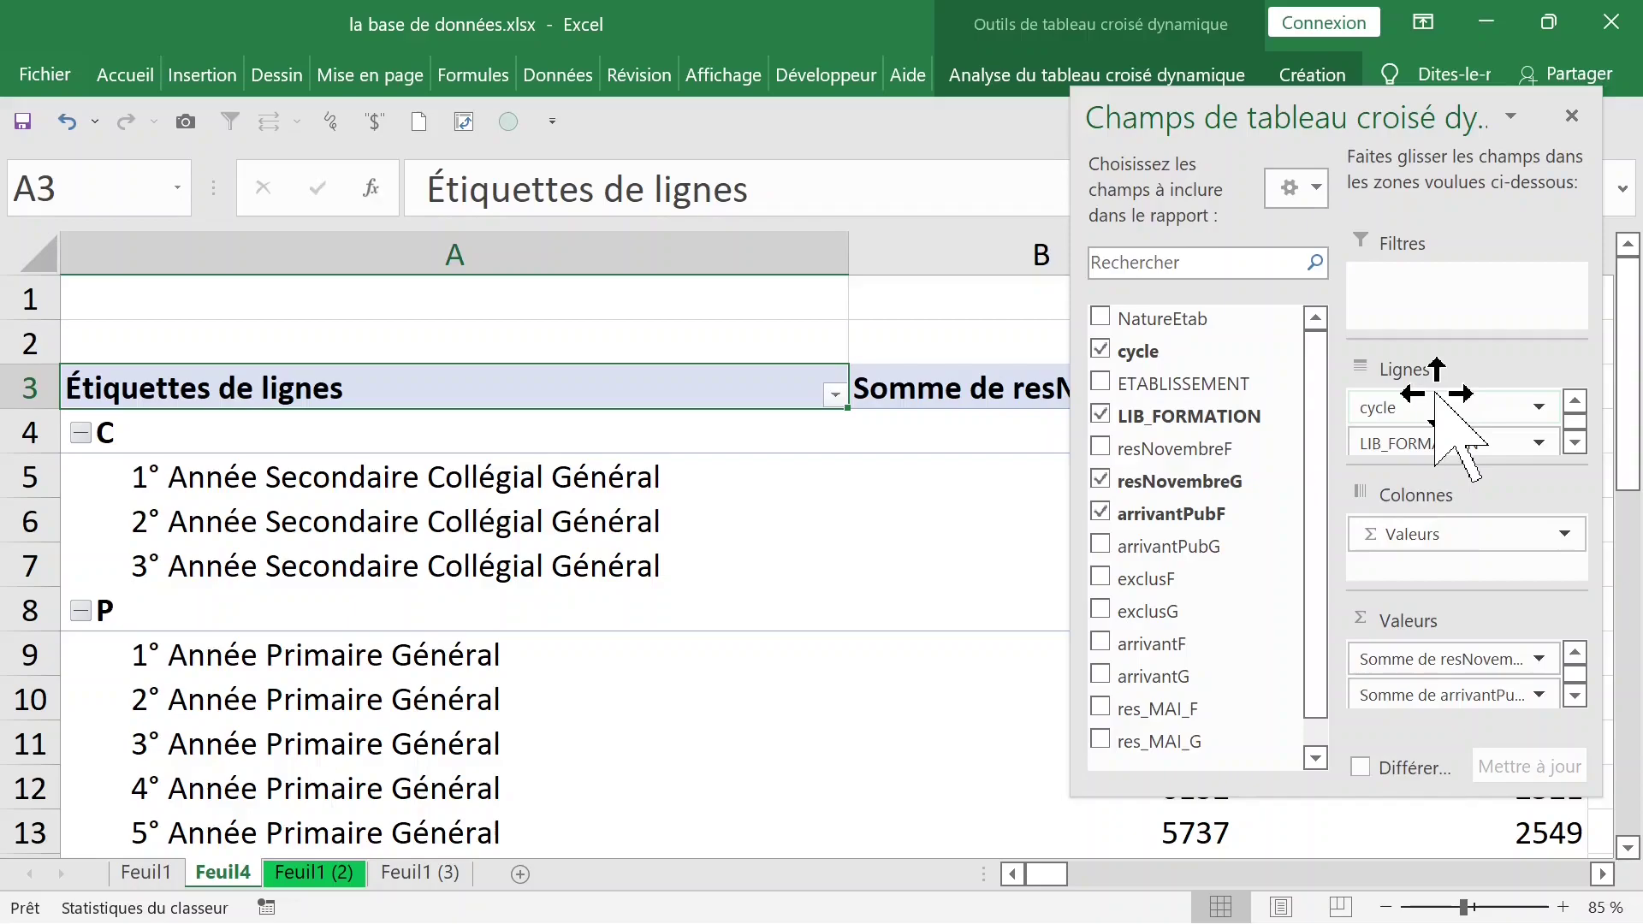
{"action": "left_click", "coordinate": [496, 479]}
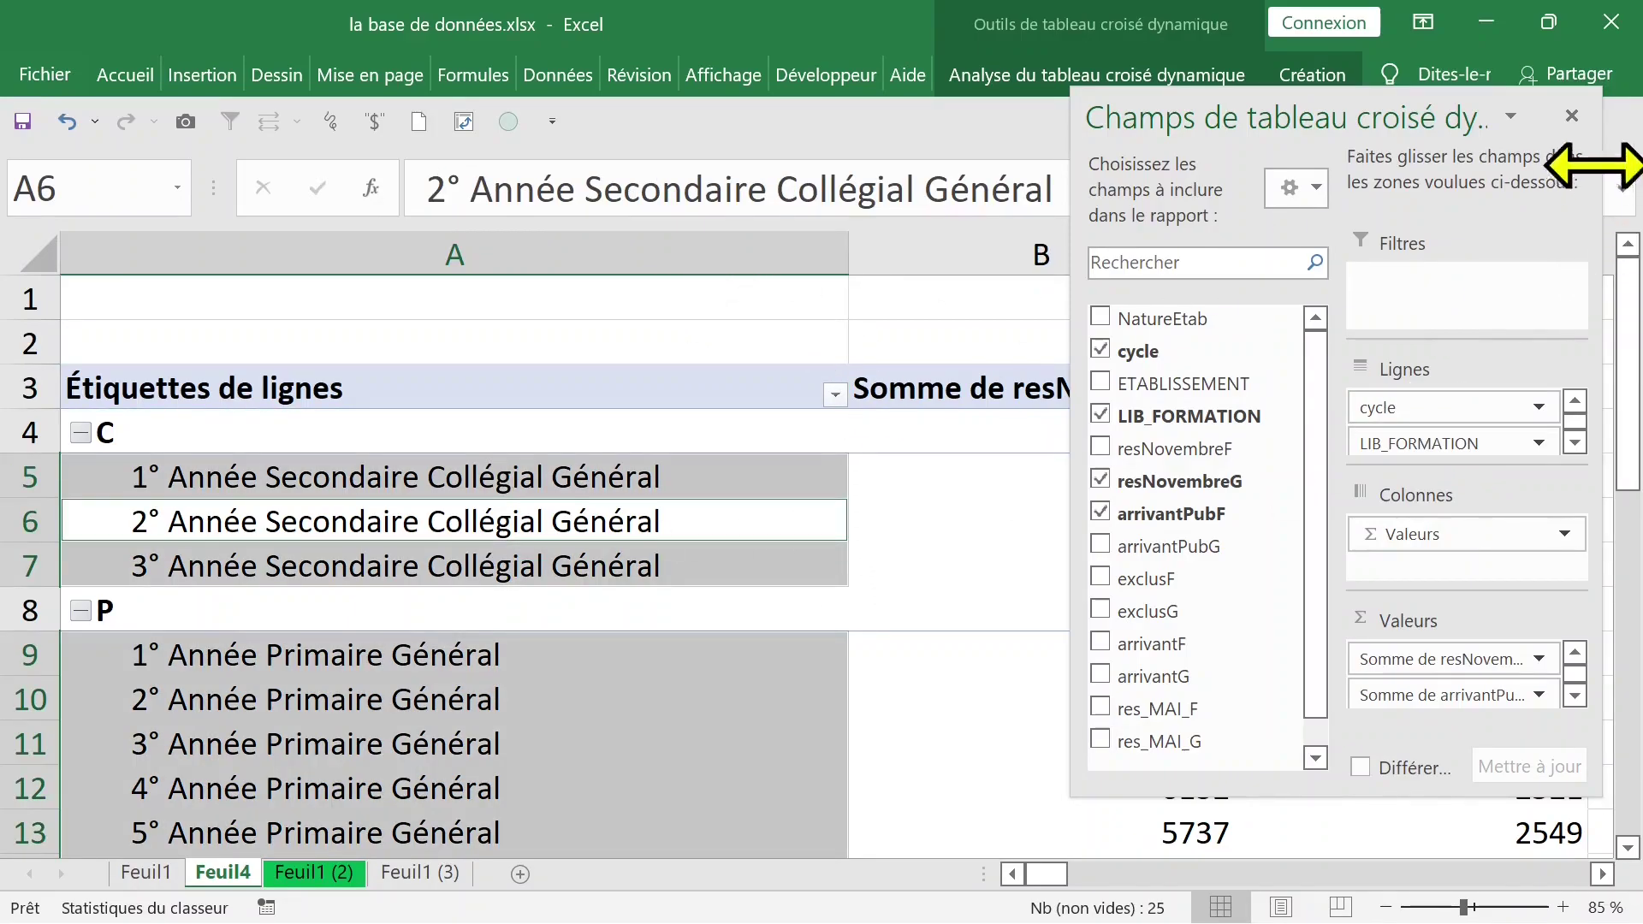
{"action": "left_click", "coordinate": [1571, 115]}
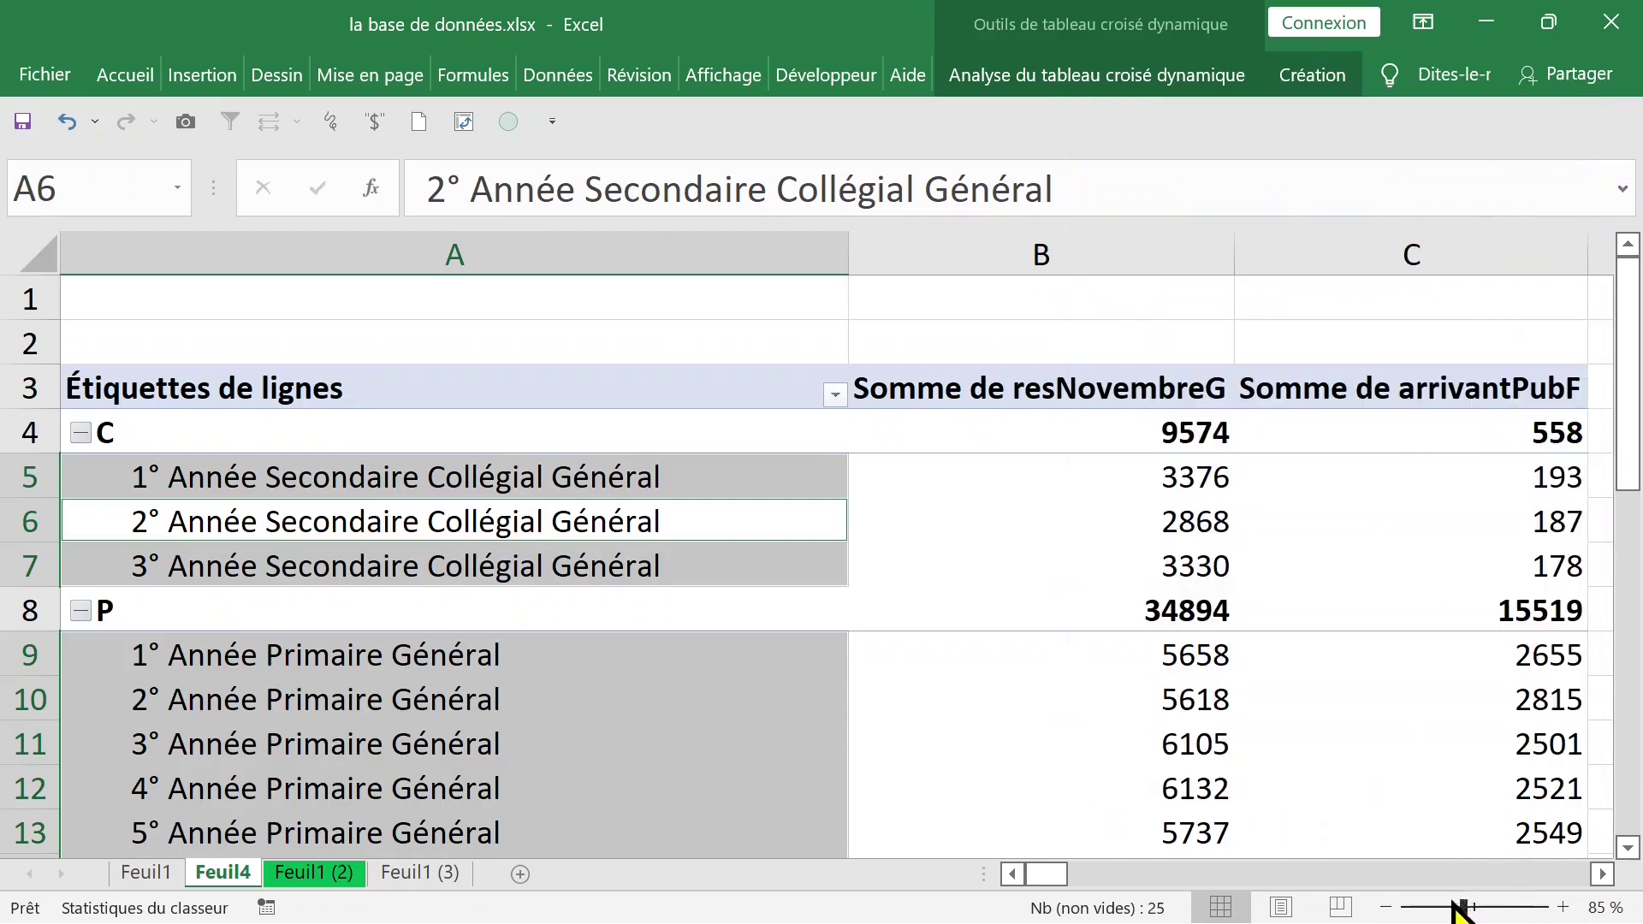
Place cycle group P ahead of group C by entering P in cell A4, and look through the groups down to the grand total
{"action": "left_click_drag", "start_coordinate": [1459, 909], "coordinate": [1452, 909]}
{"action": "left_click", "coordinate": [782, 514]}
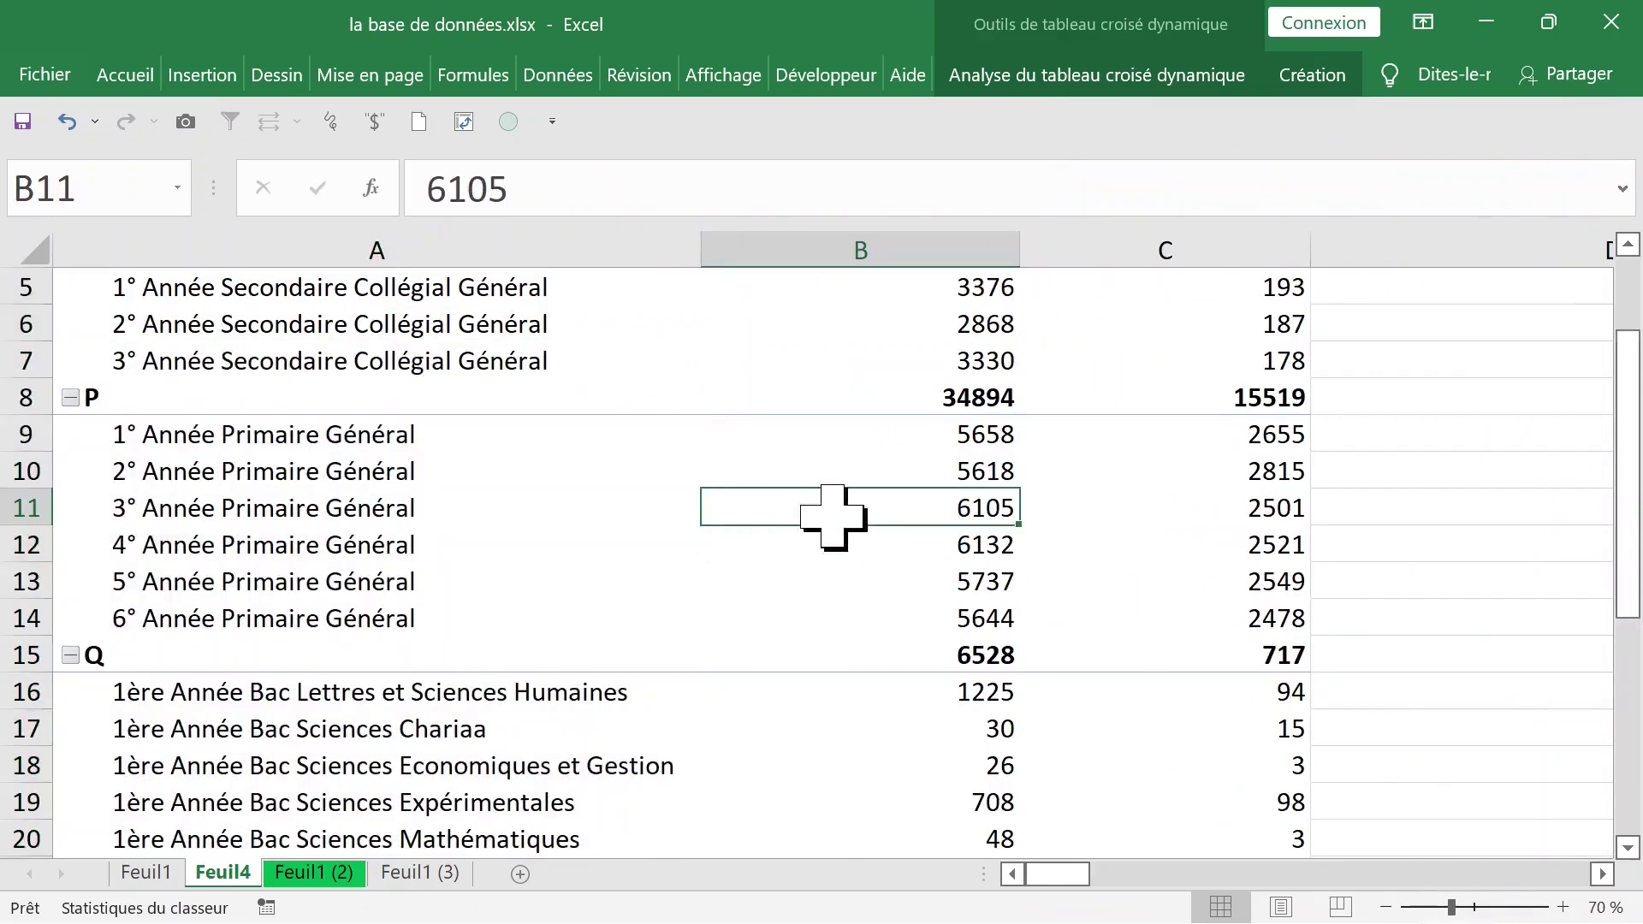
{"action": "scroll", "coordinate": [804, 515], "scroll_direction": "up", "scroll_amount": 2}
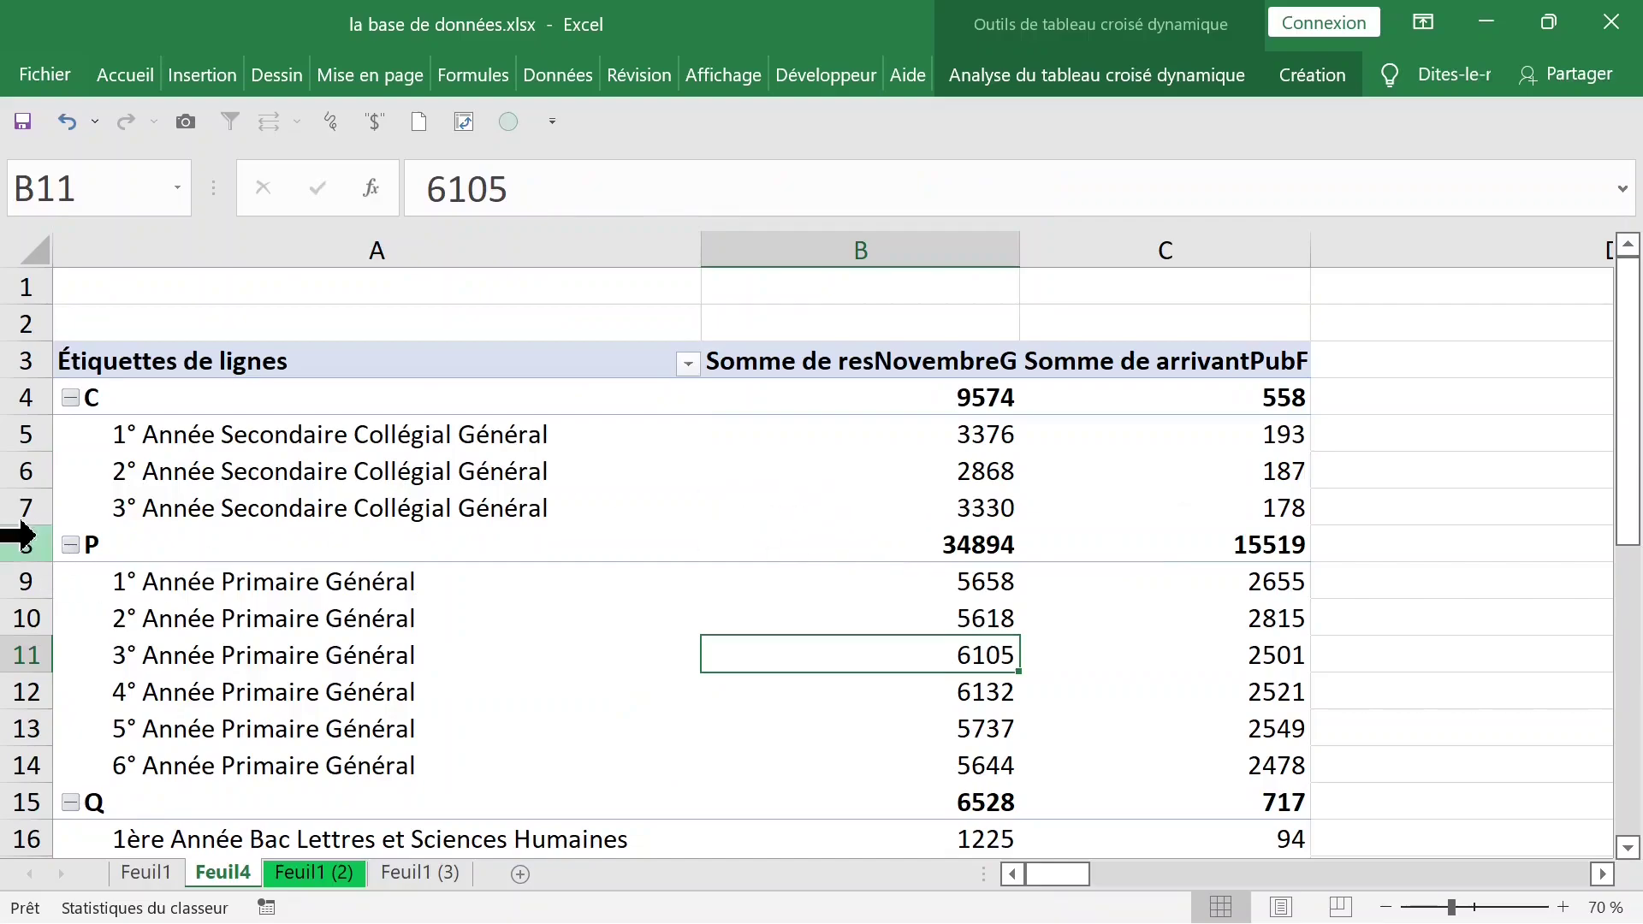
{"action": "left_click", "coordinate": [111, 370]}
{"action": "left_click", "coordinate": [110, 395]}
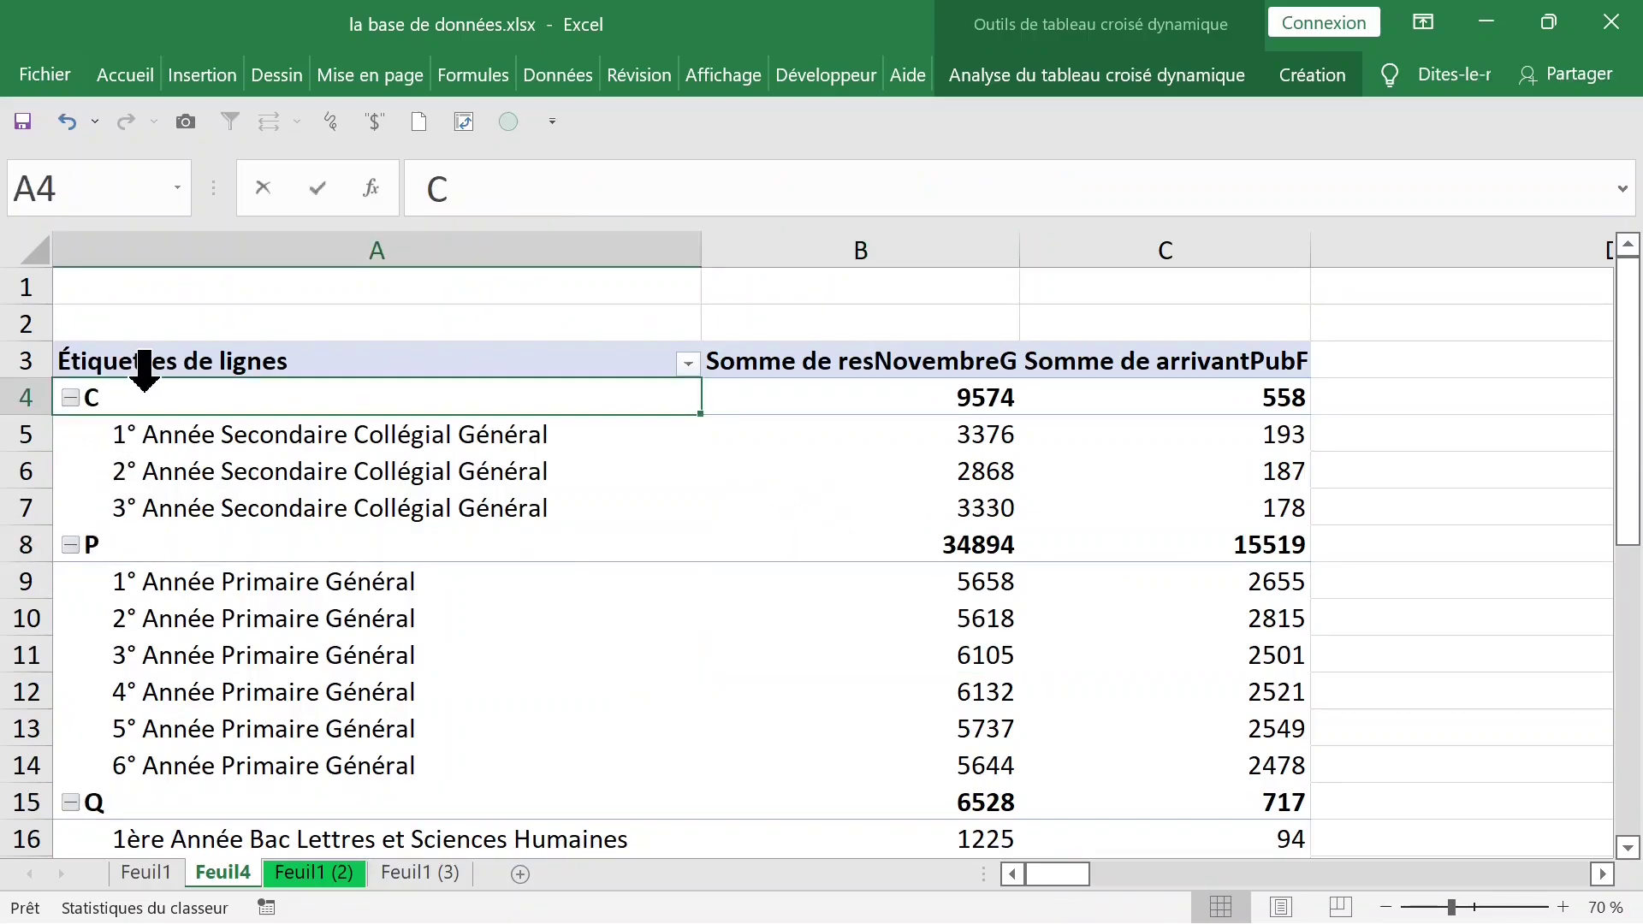
{"action": "type", "text": "P"}
{"action": "key", "text": "Return"}
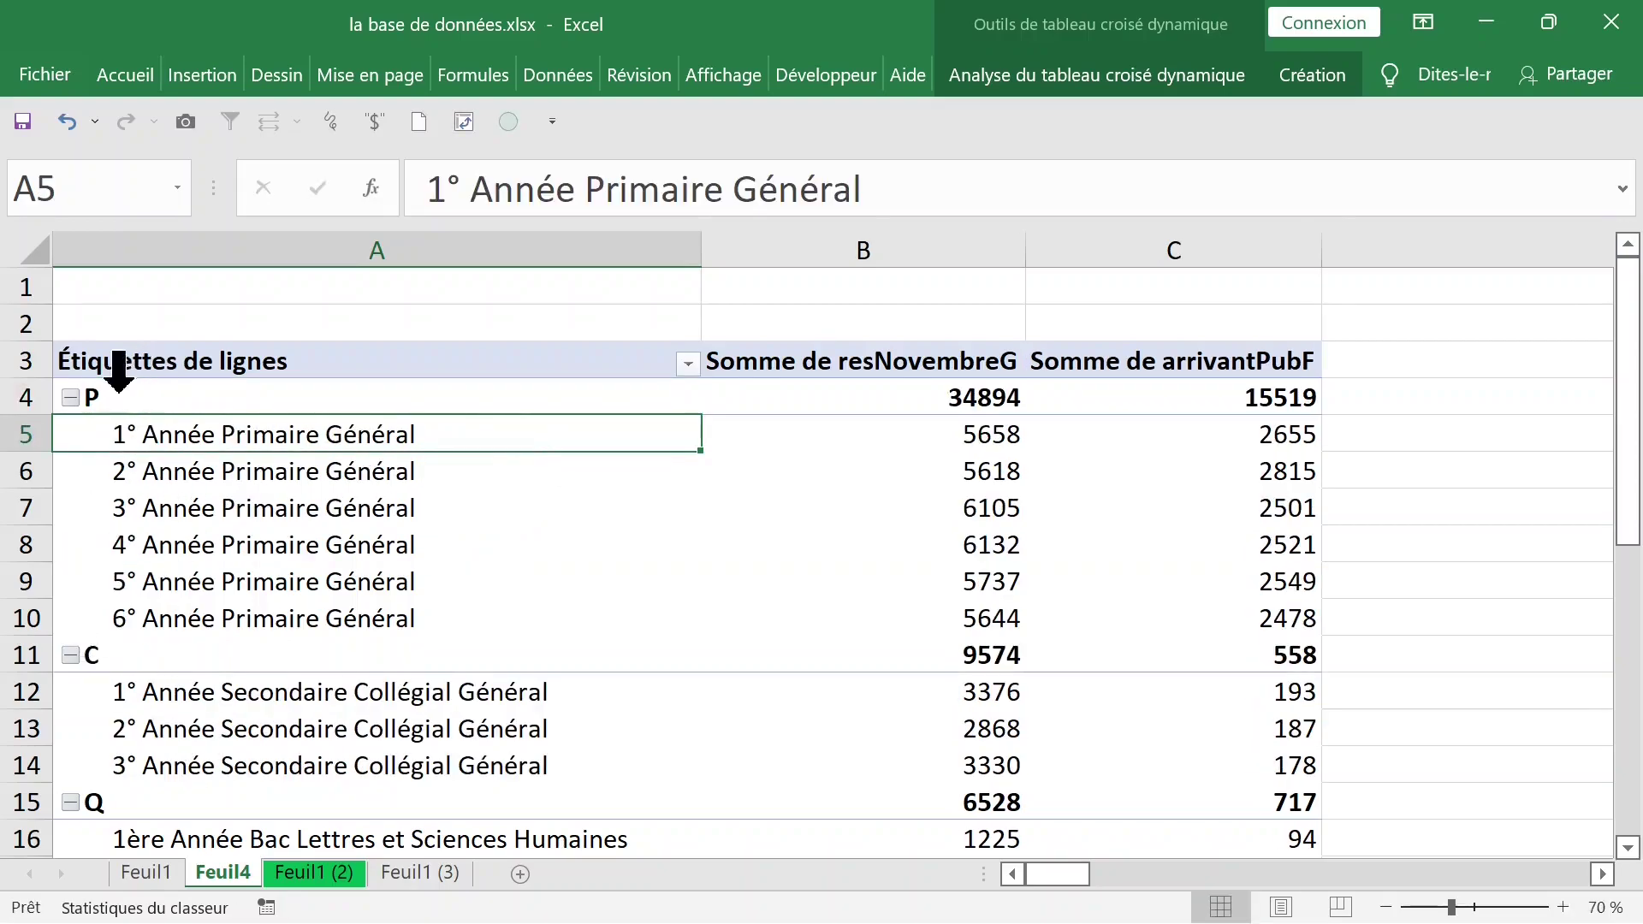
{"action": "left_click", "coordinate": [111, 368]}
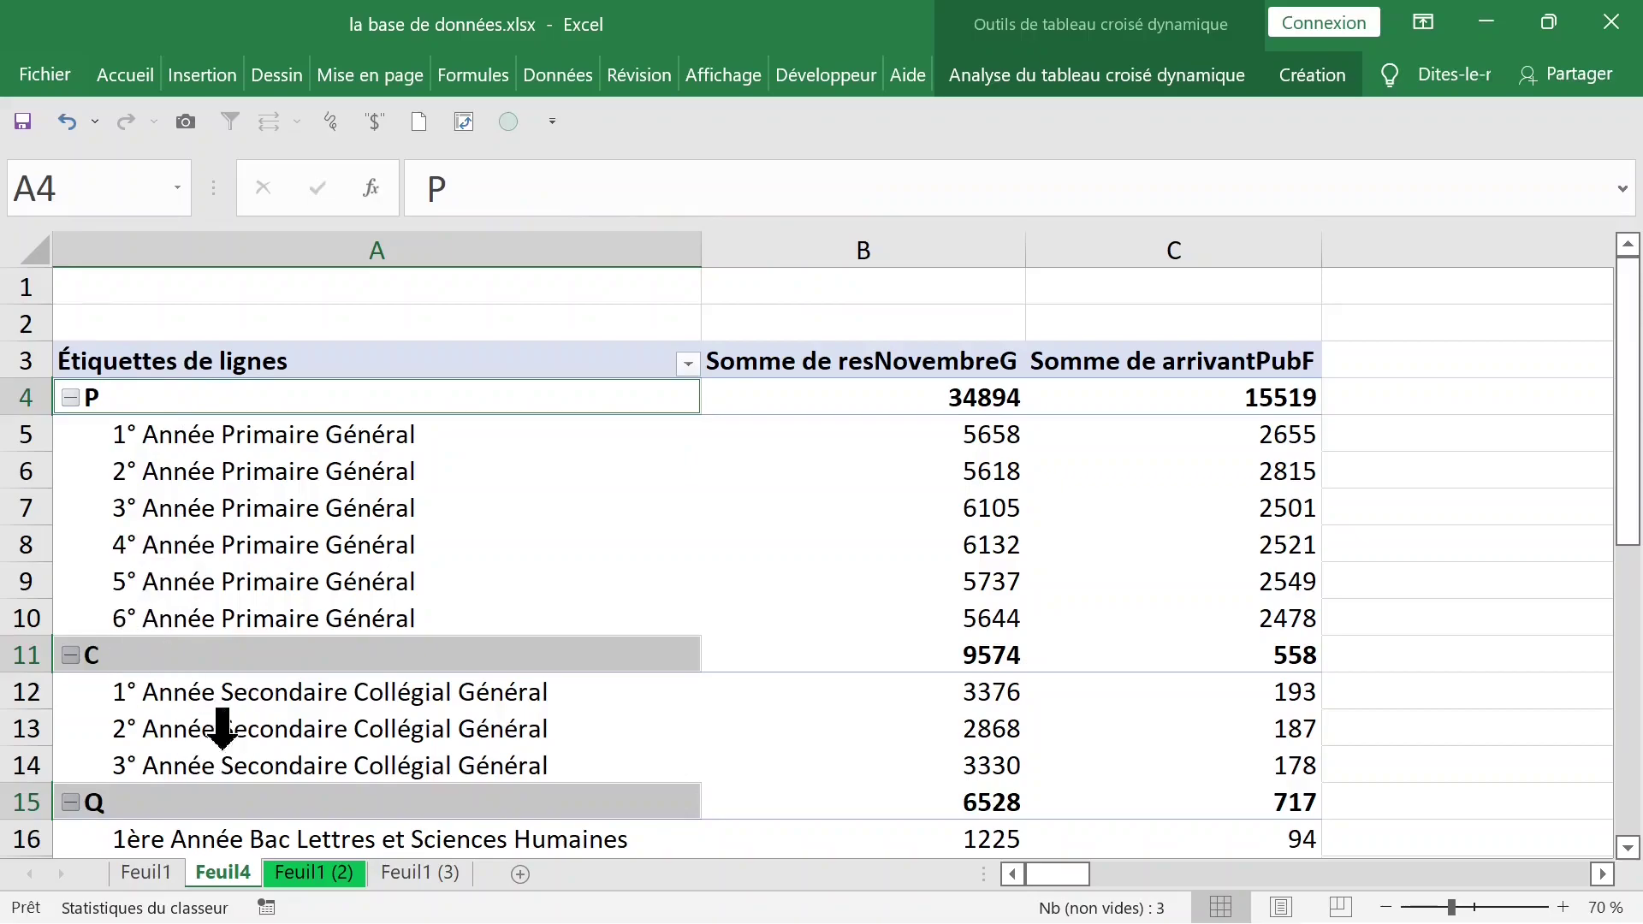
{"action": "scroll", "coordinate": [285, 738], "scroll_direction": "down", "scroll_amount": 7}
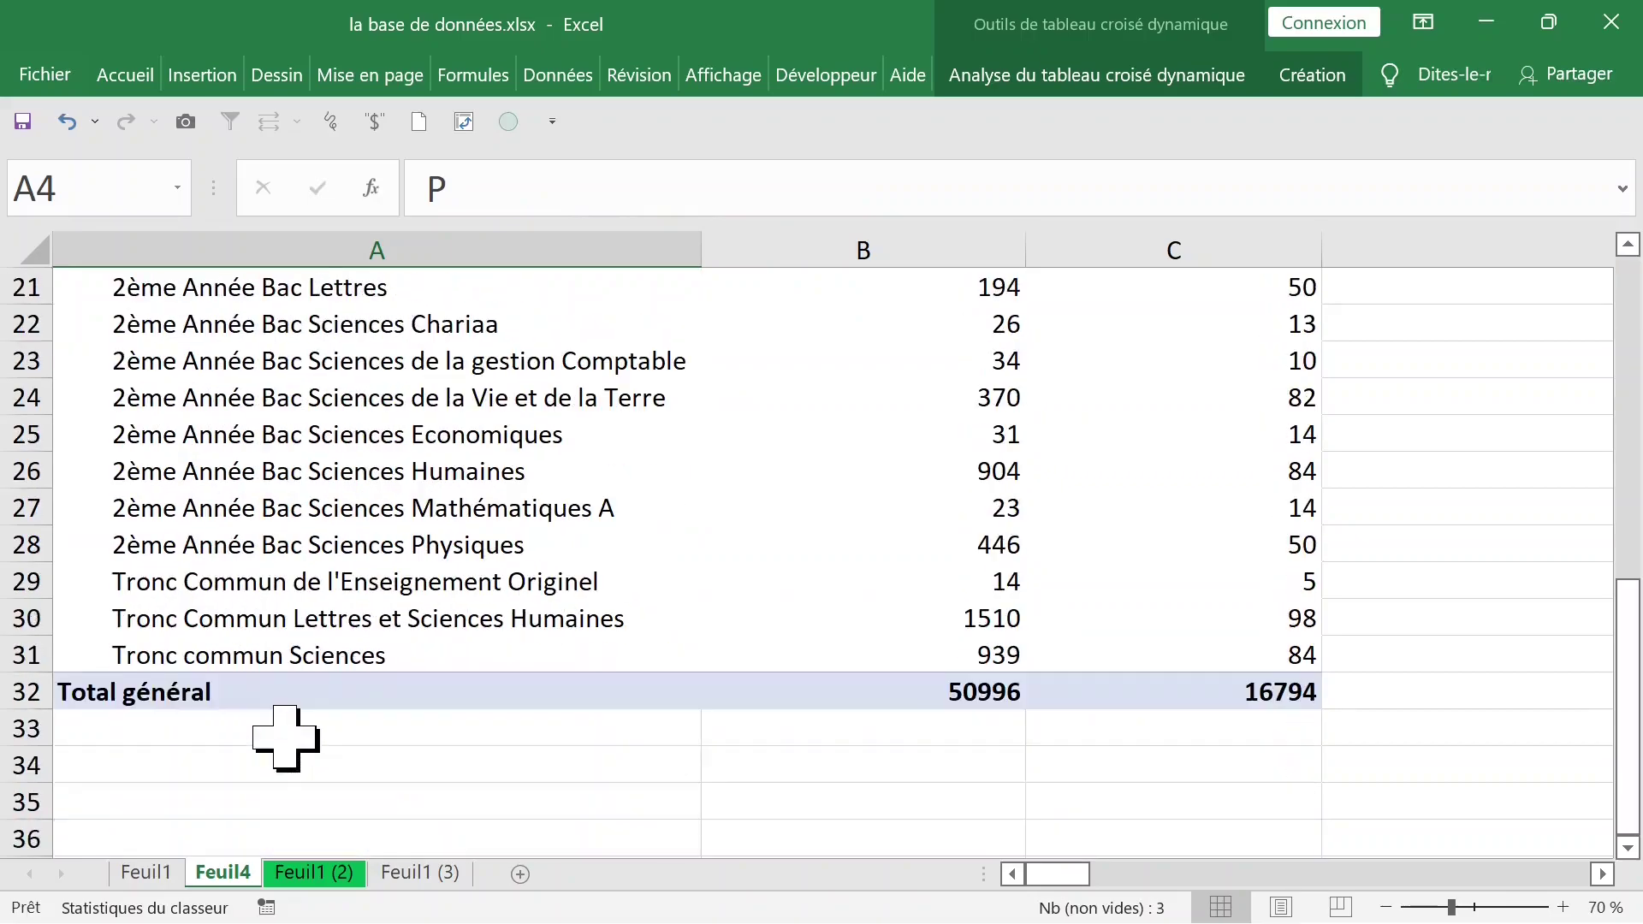
{"action": "scroll", "coordinate": [284, 738], "scroll_direction": "up", "scroll_amount": 7}
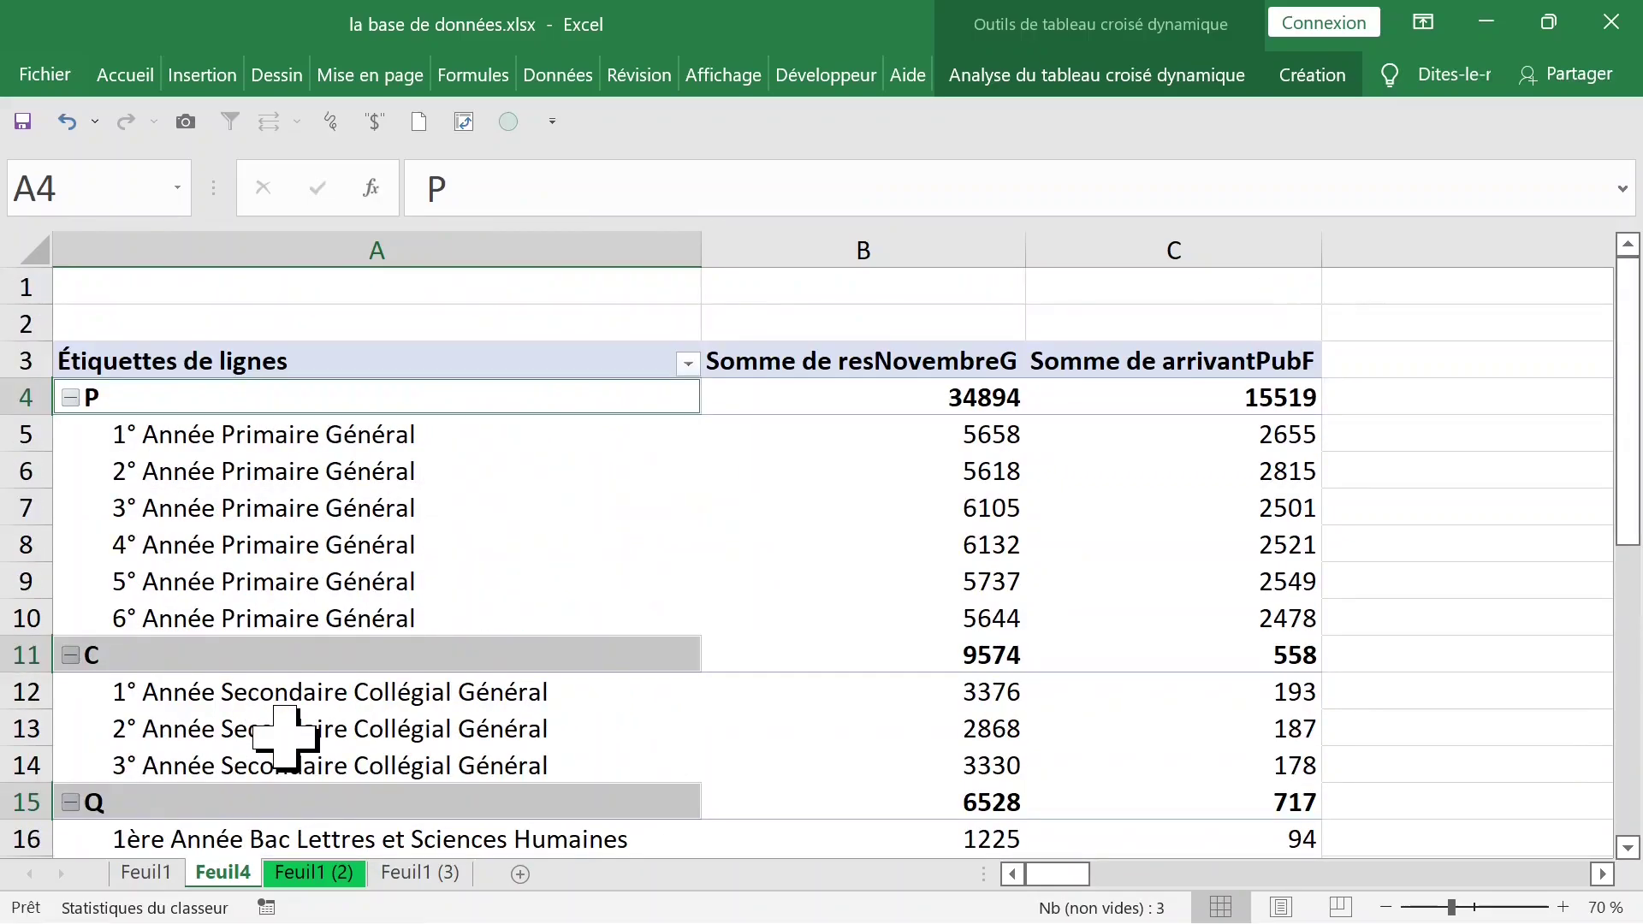
Move cycle from the rows area to the columns area above Valeurs, close the field list, and inspect the sums per cycle
{"action": "left_click", "coordinate": [420, 578]}
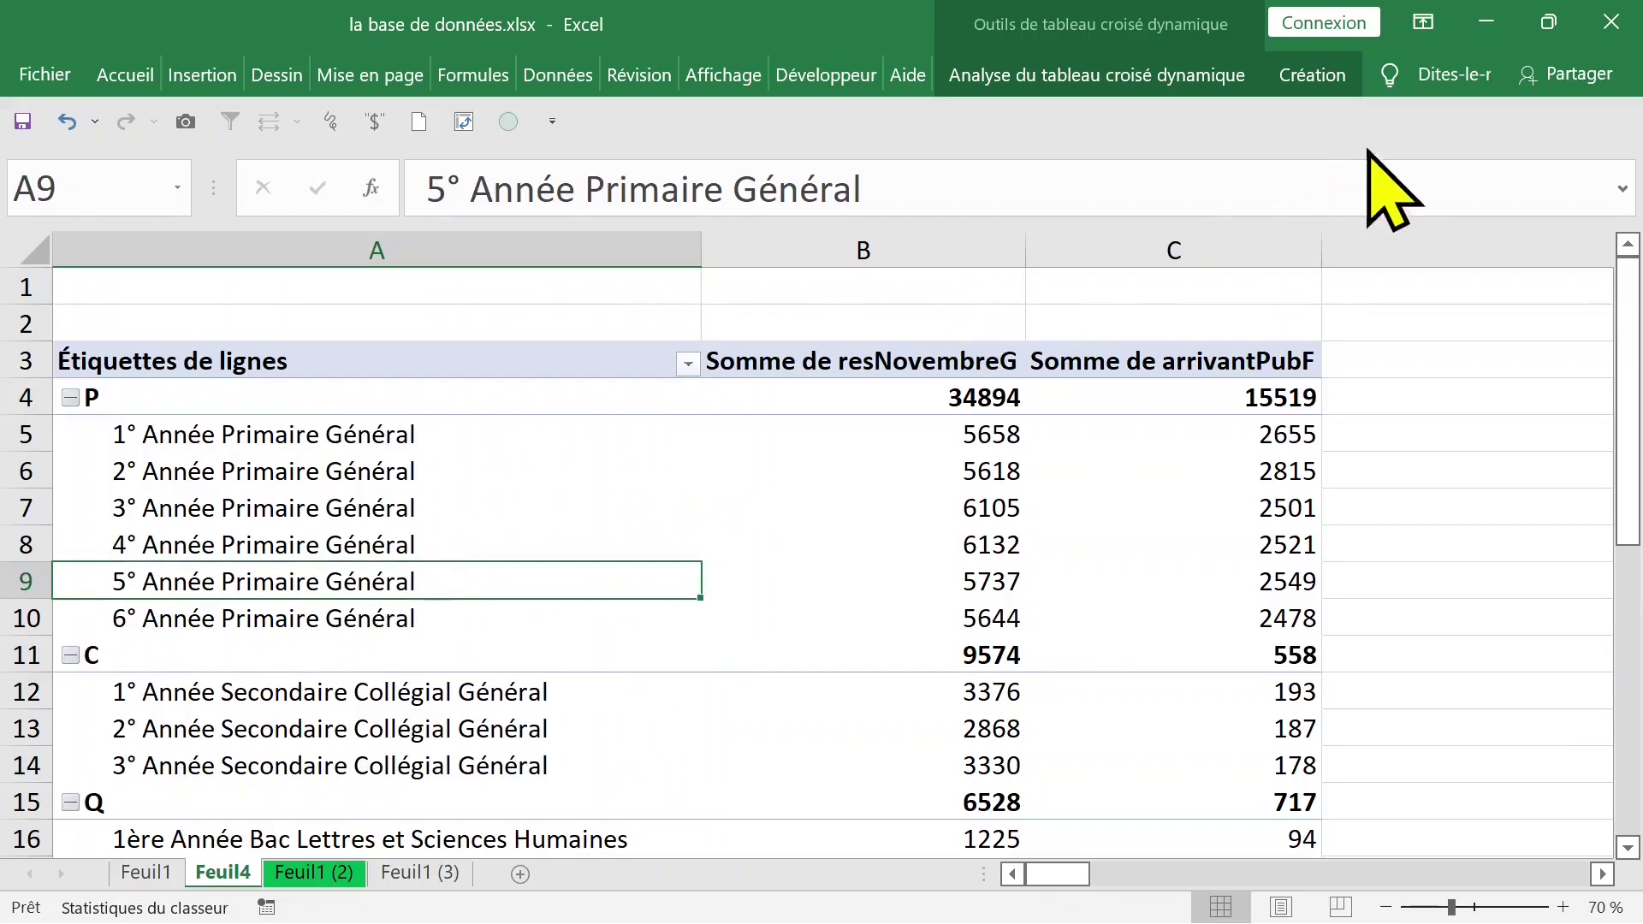
{"action": "left_click", "coordinate": [1185, 79]}
{"action": "left_click", "coordinate": [1458, 196]}
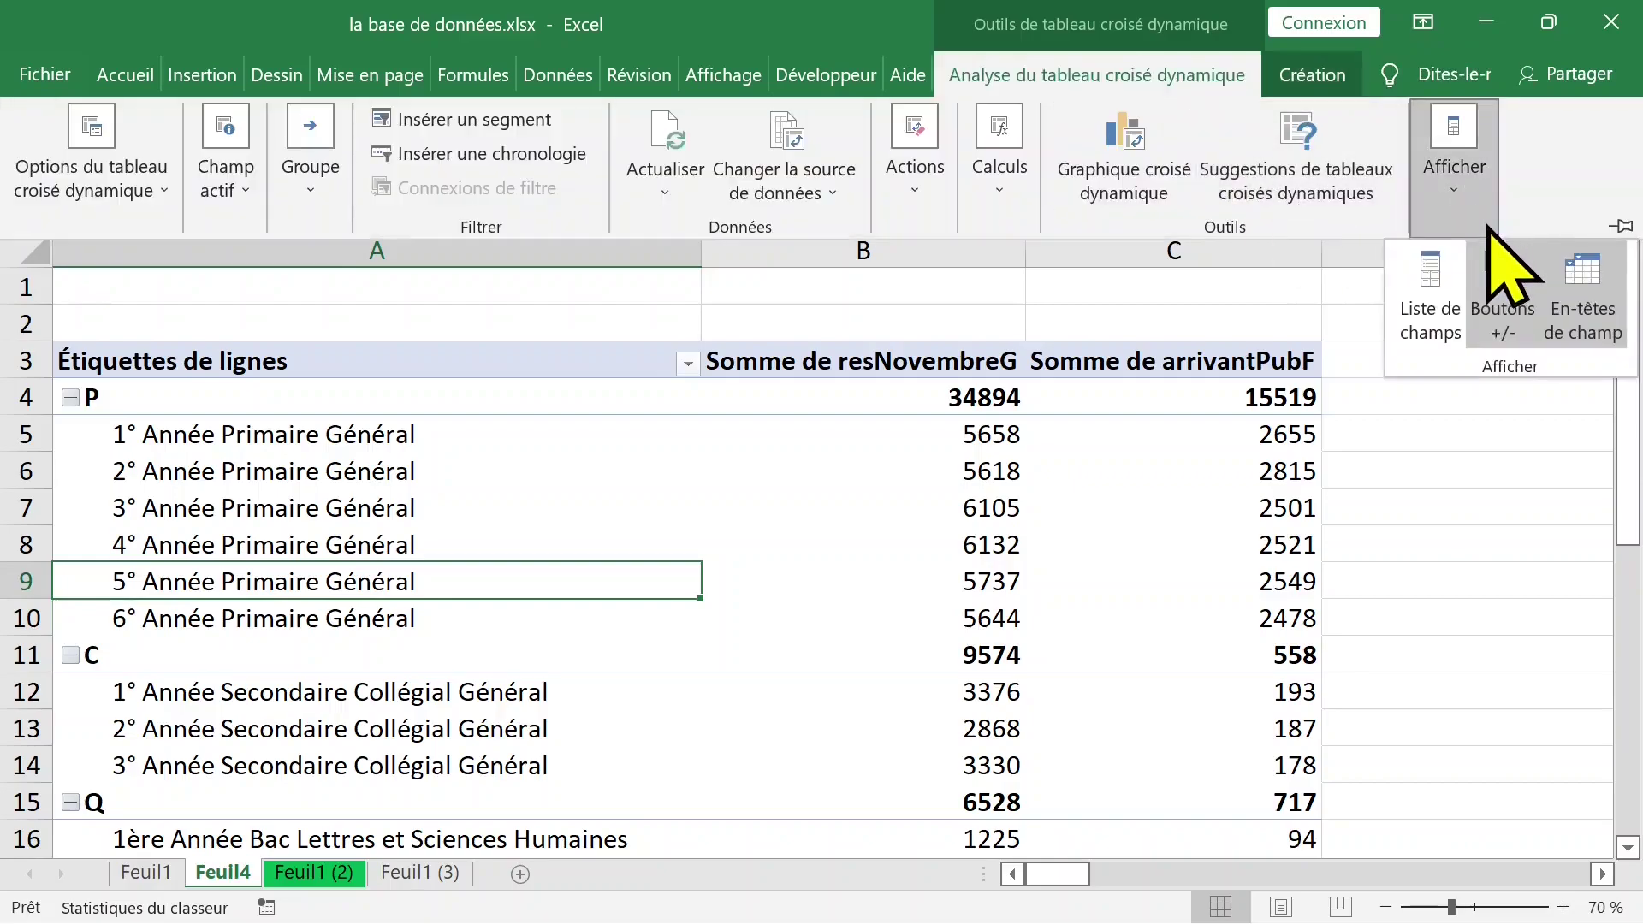
{"action": "left_click", "coordinate": [1436, 291]}
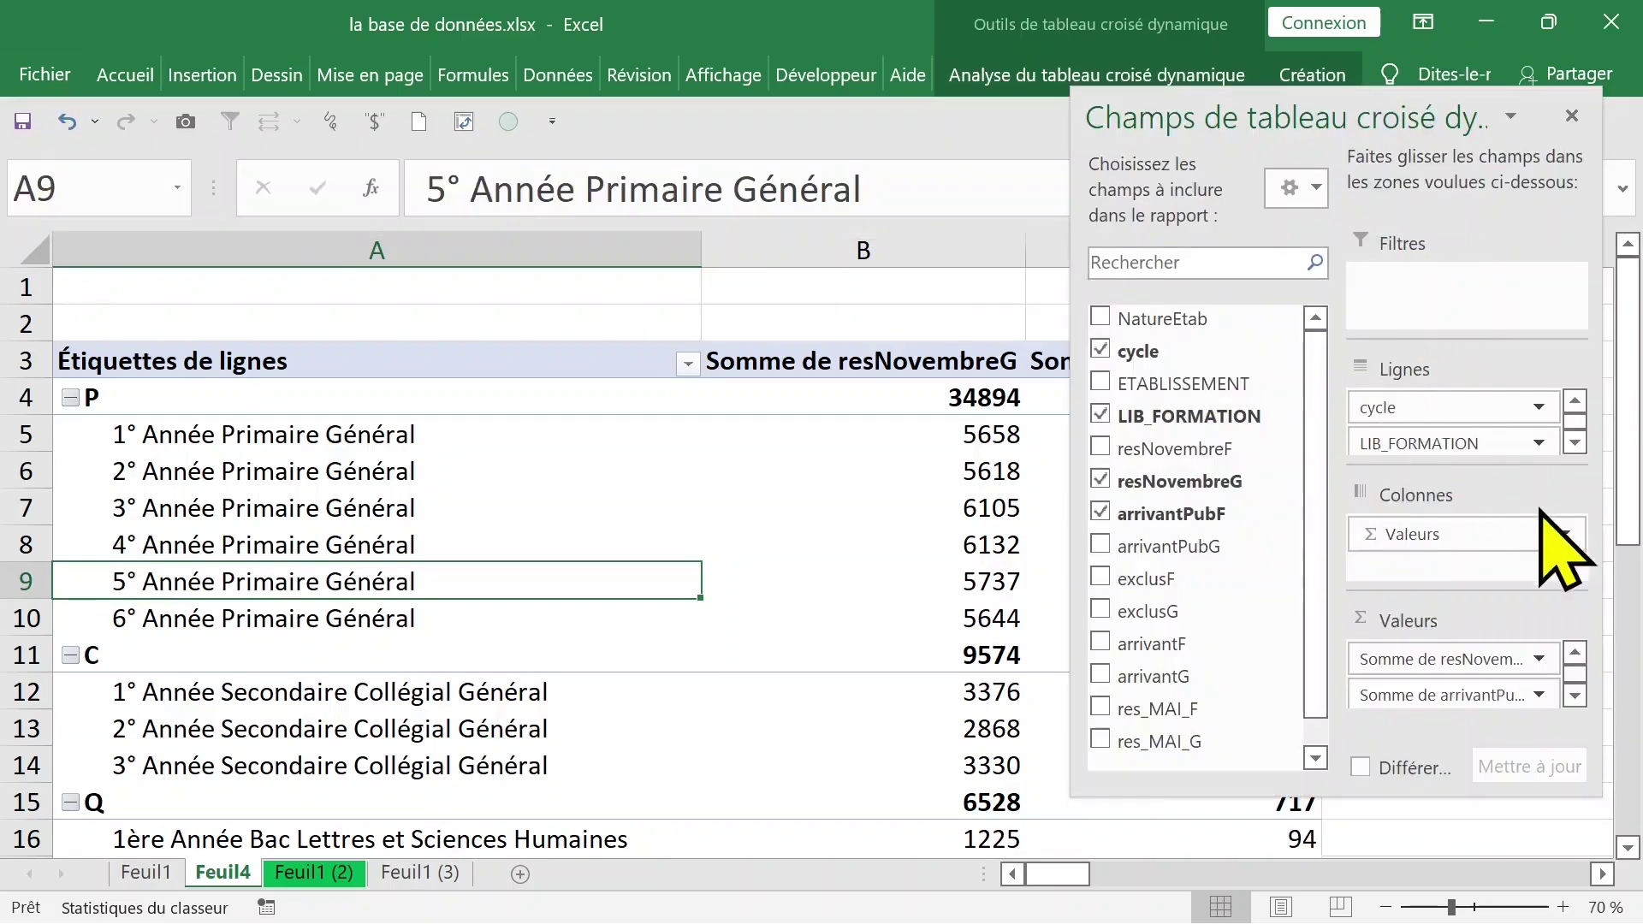
{"action": "left_click_drag", "start_coordinate": [1430, 405], "coordinate": [1428, 522]}
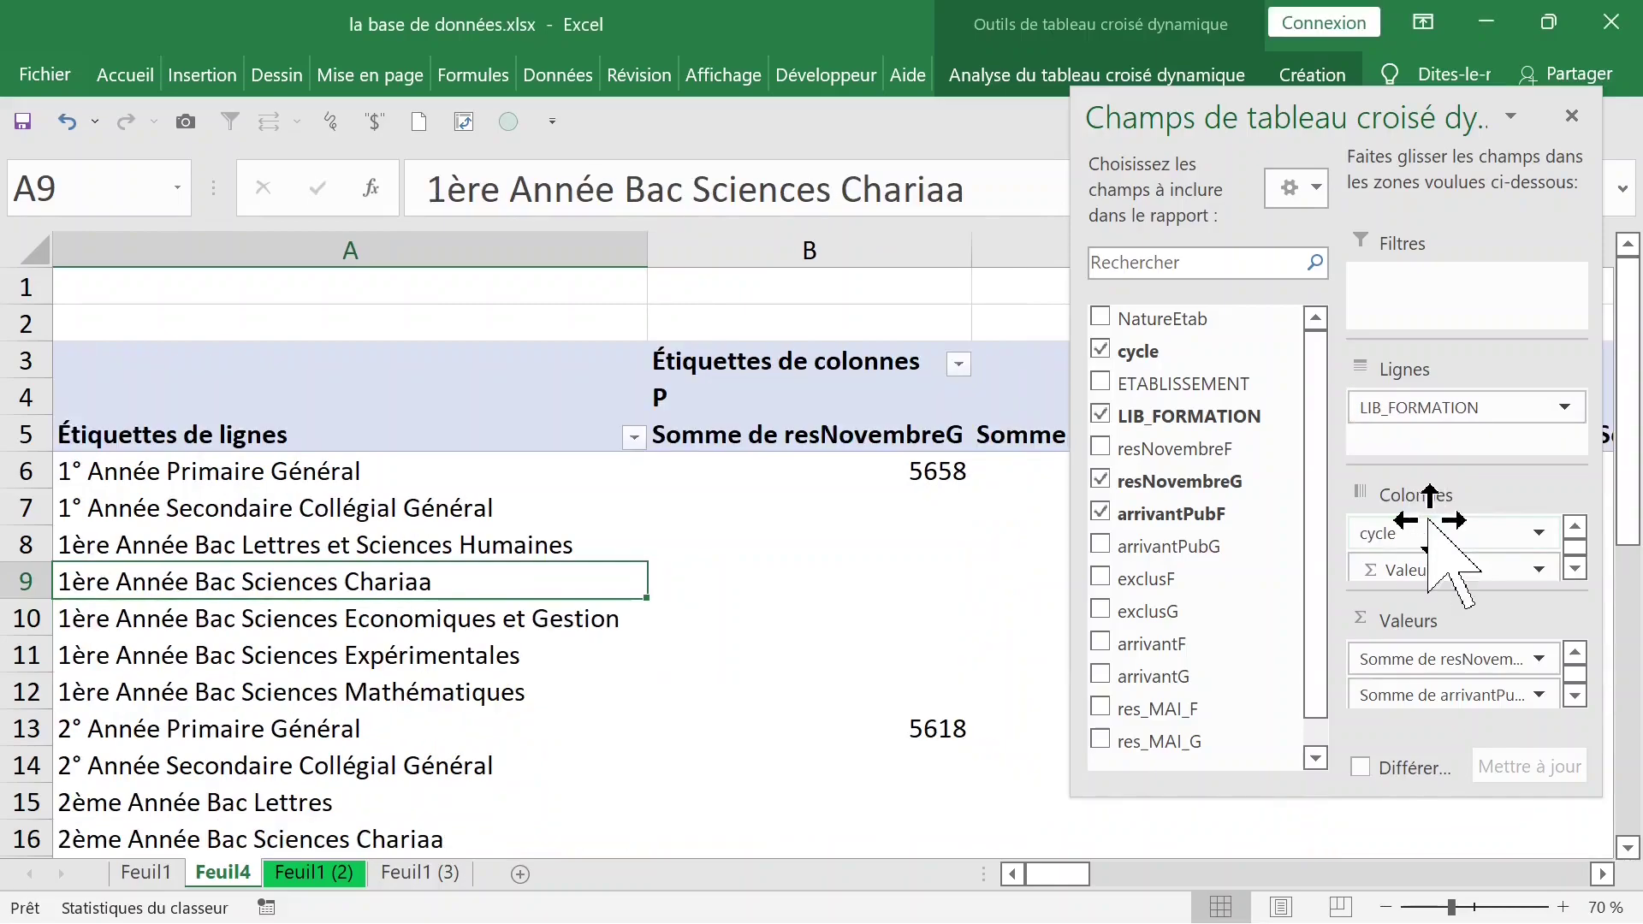
{"action": "left_click", "coordinate": [774, 513]}
{"action": "left_click", "coordinate": [1571, 116]}
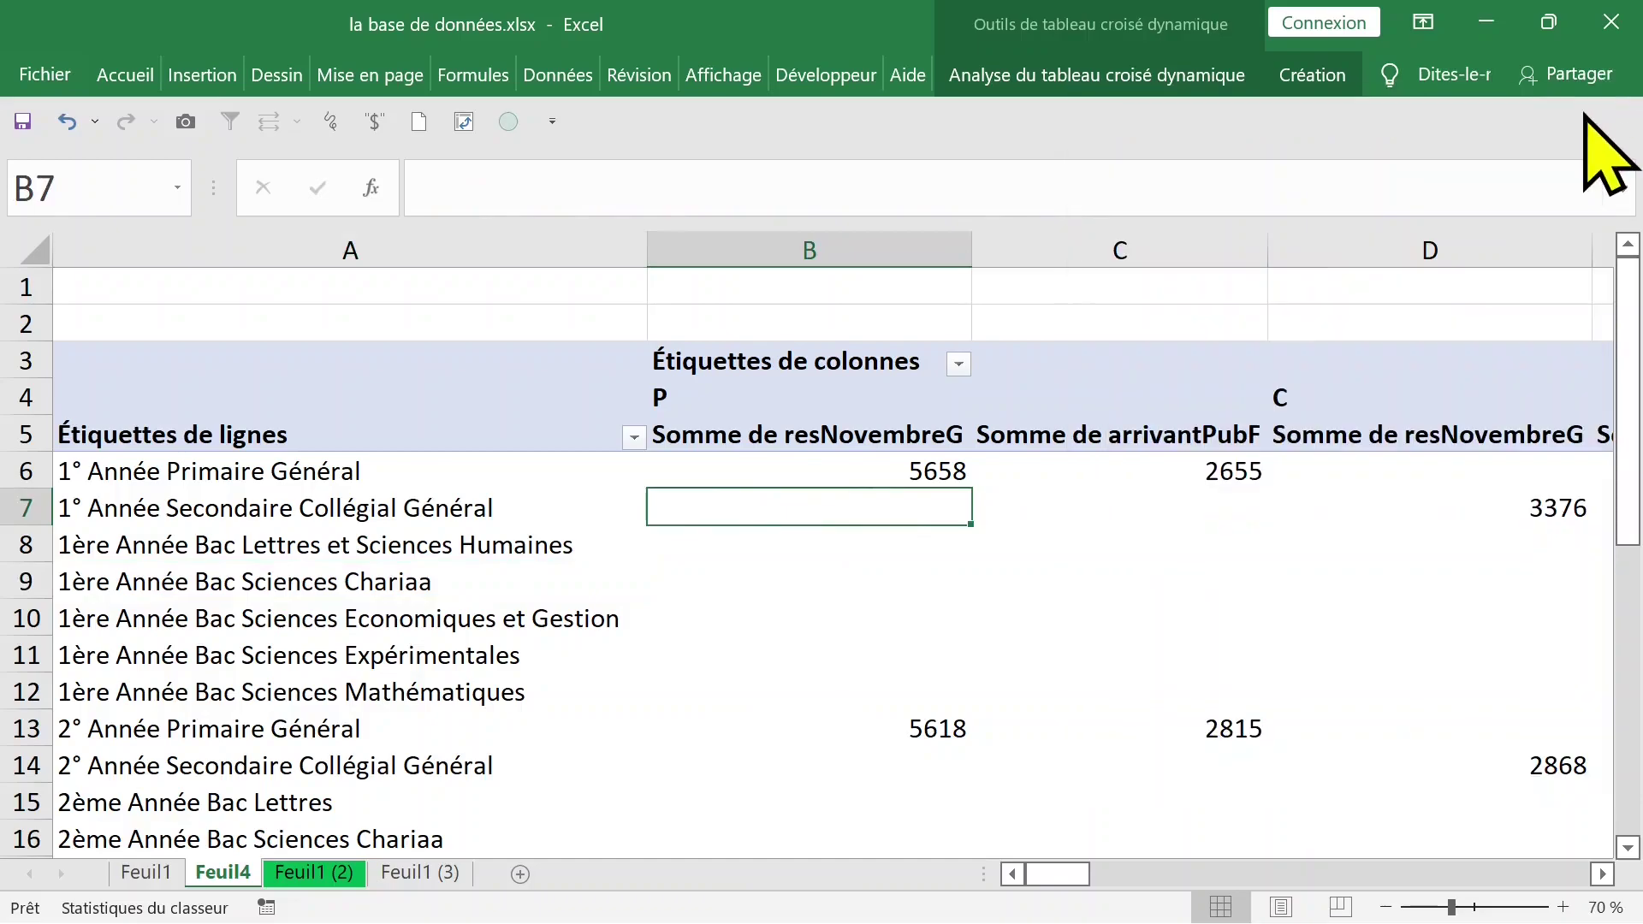
{"action": "left_click", "coordinate": [741, 423]}
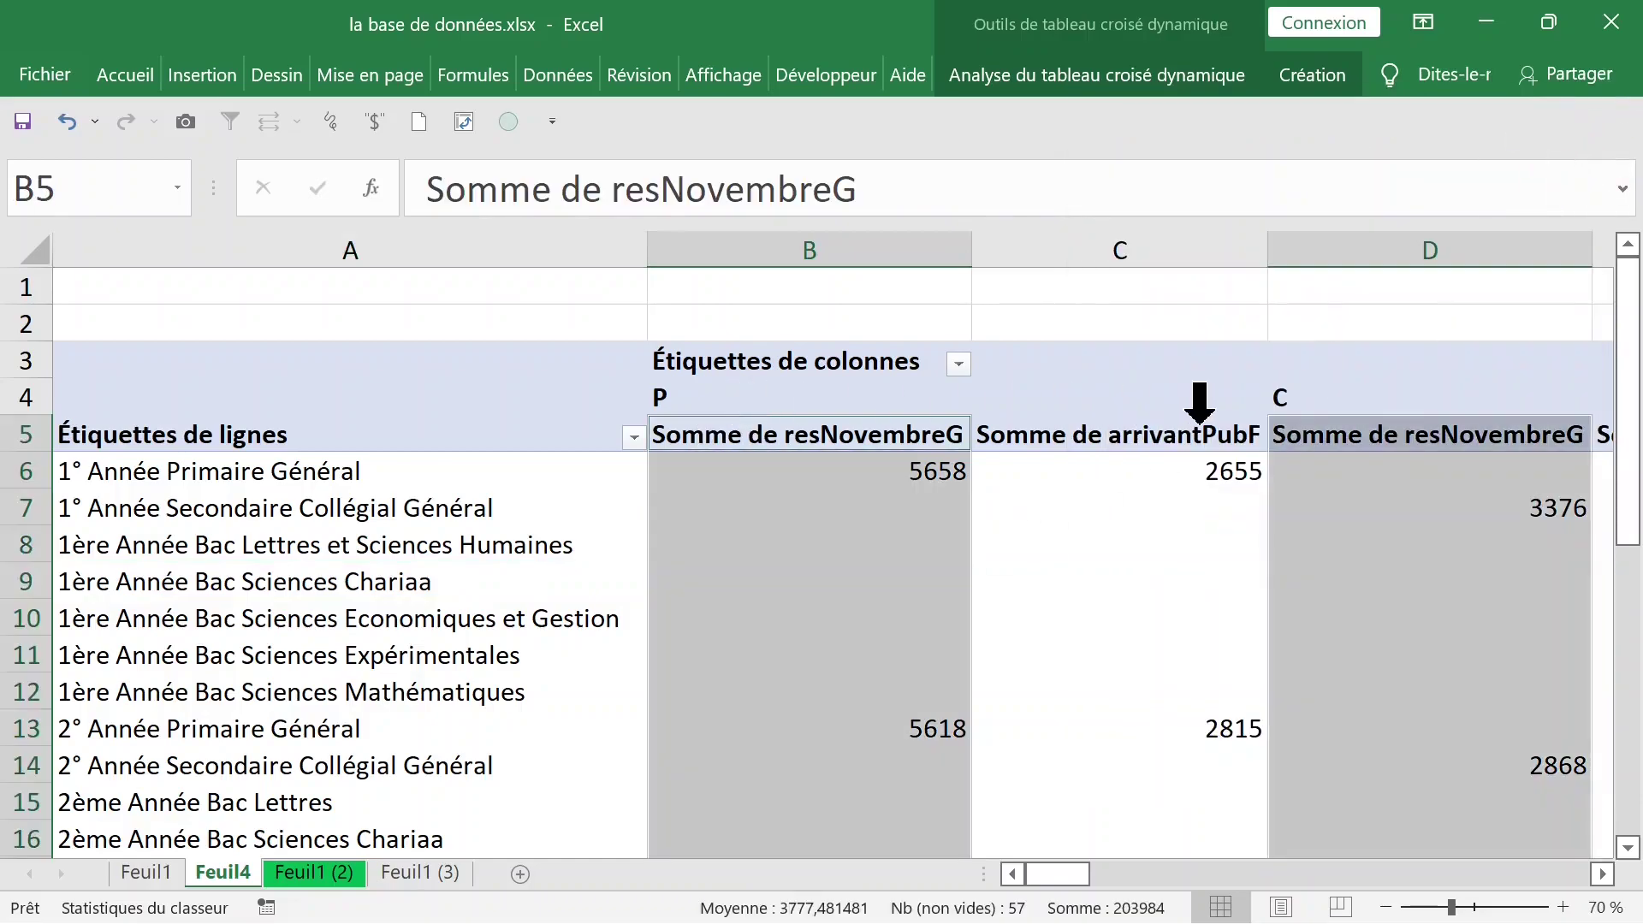
{"action": "left_click", "coordinate": [1210, 470]}
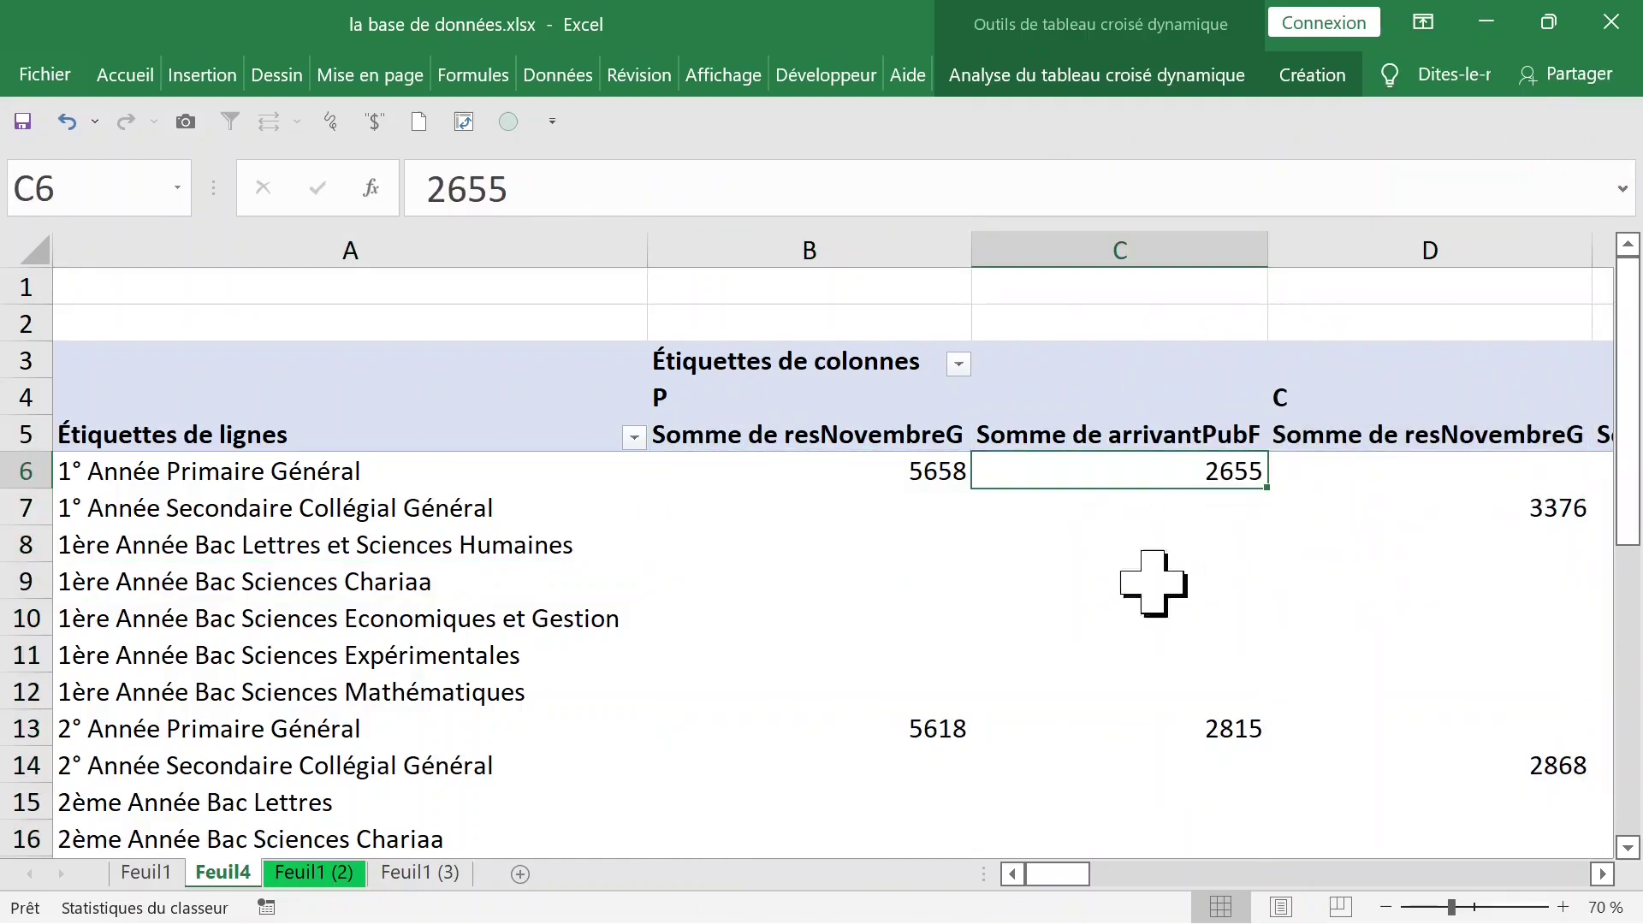
{"action": "left_click", "coordinate": [821, 631]}
{"action": "left_click", "coordinate": [907, 582]}
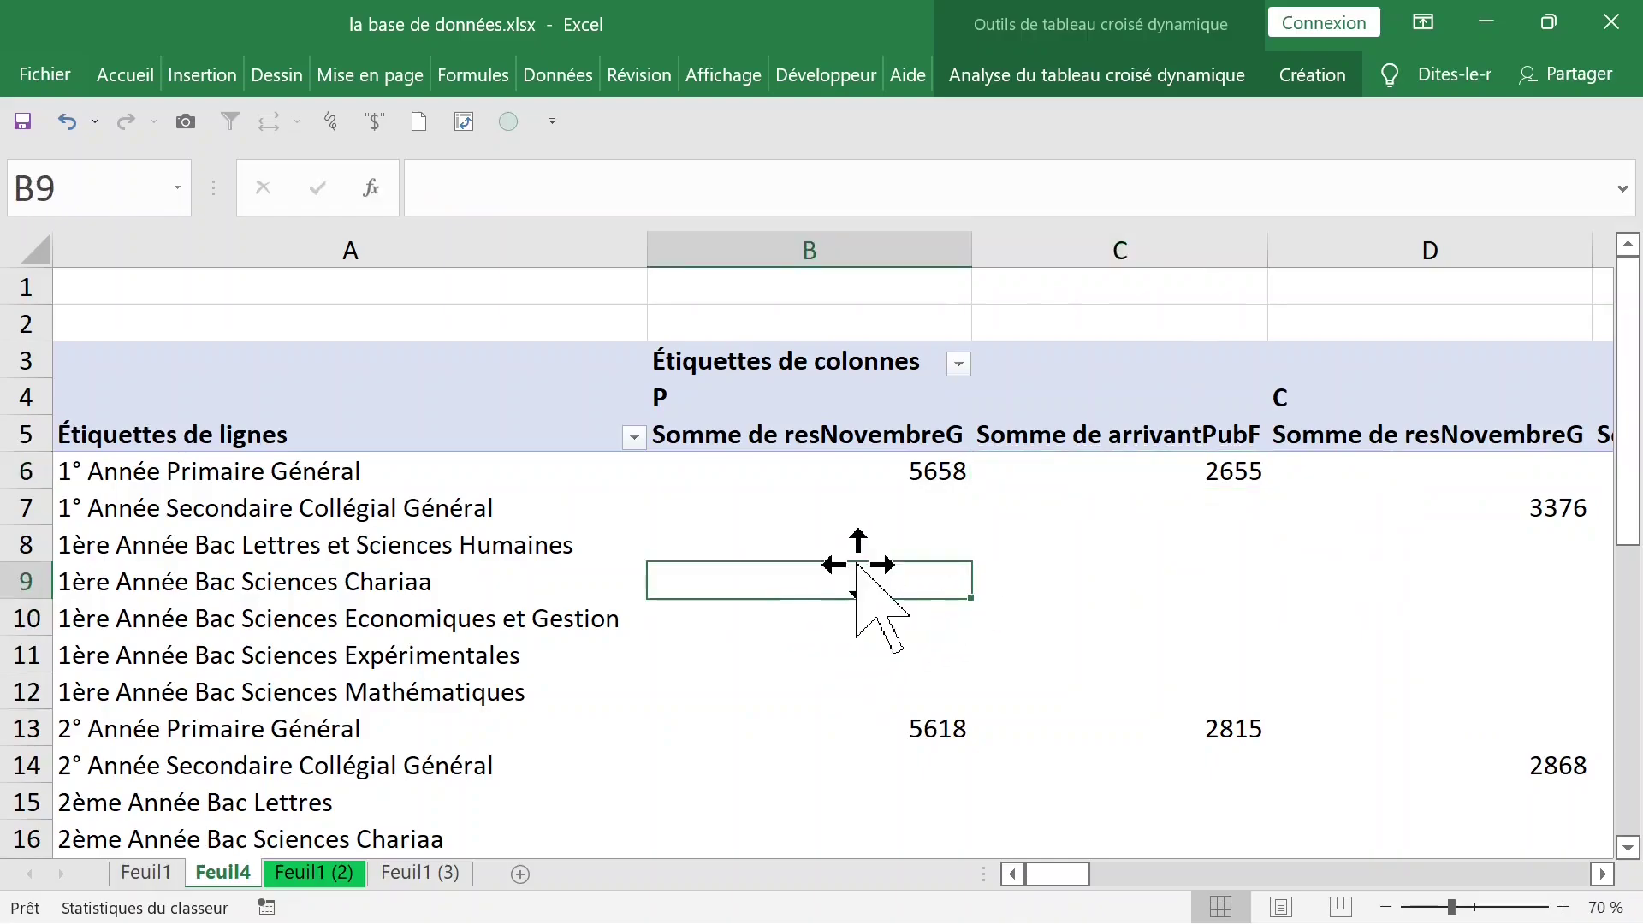
{"action": "left_click", "coordinate": [895, 470]}
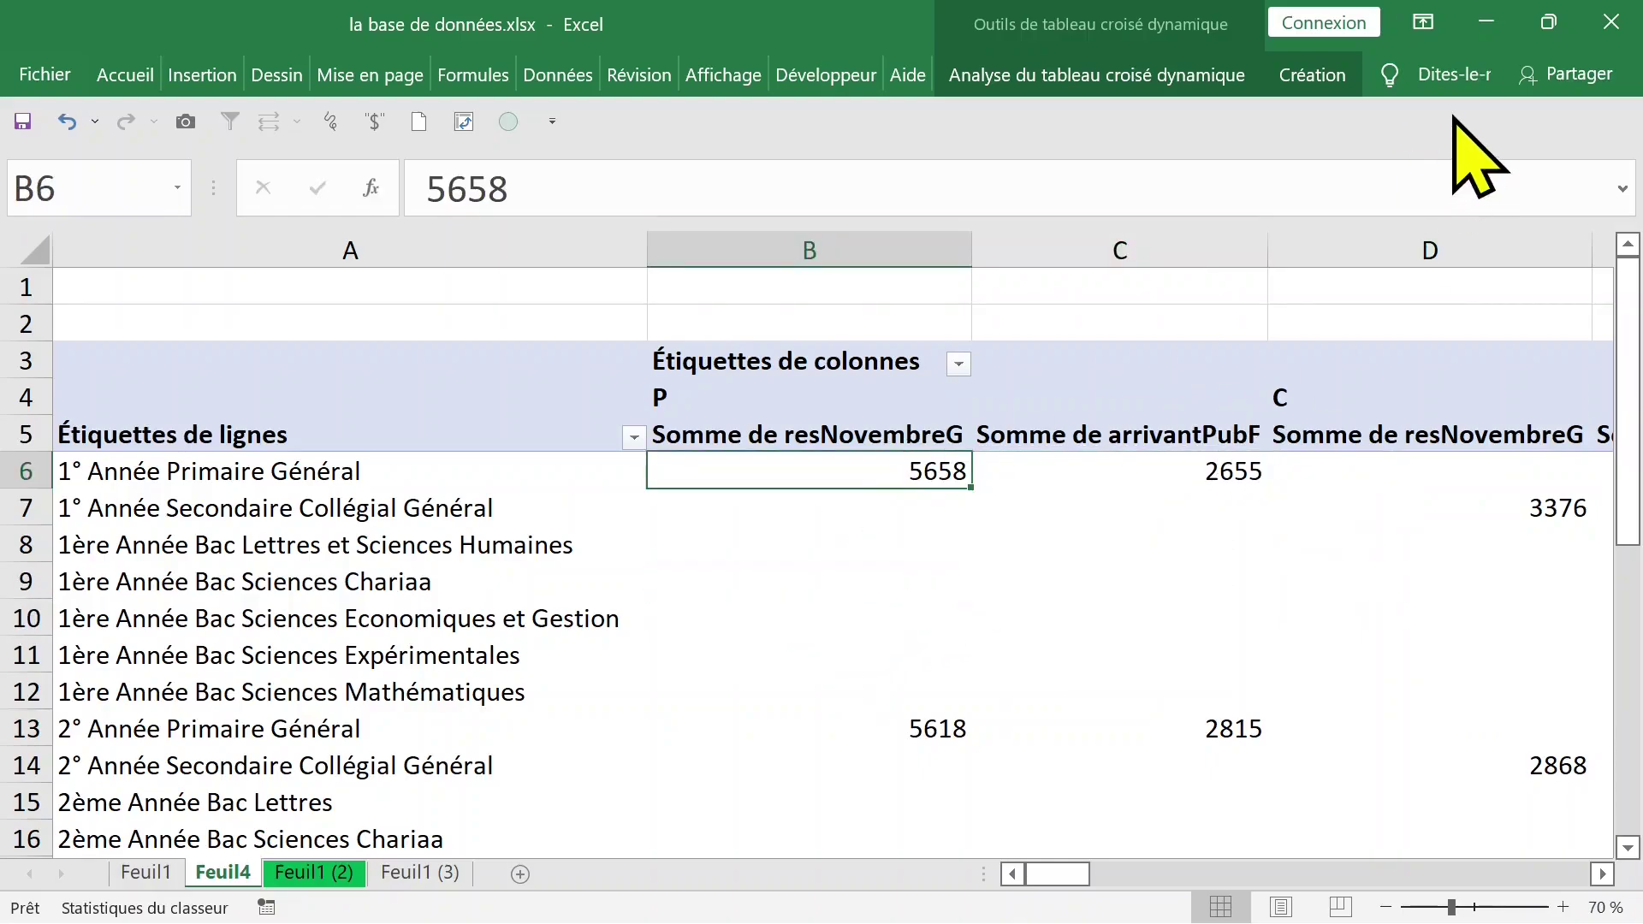
Display the pivot table report in tabular form
{"action": "left_click", "coordinate": [1224, 81]}
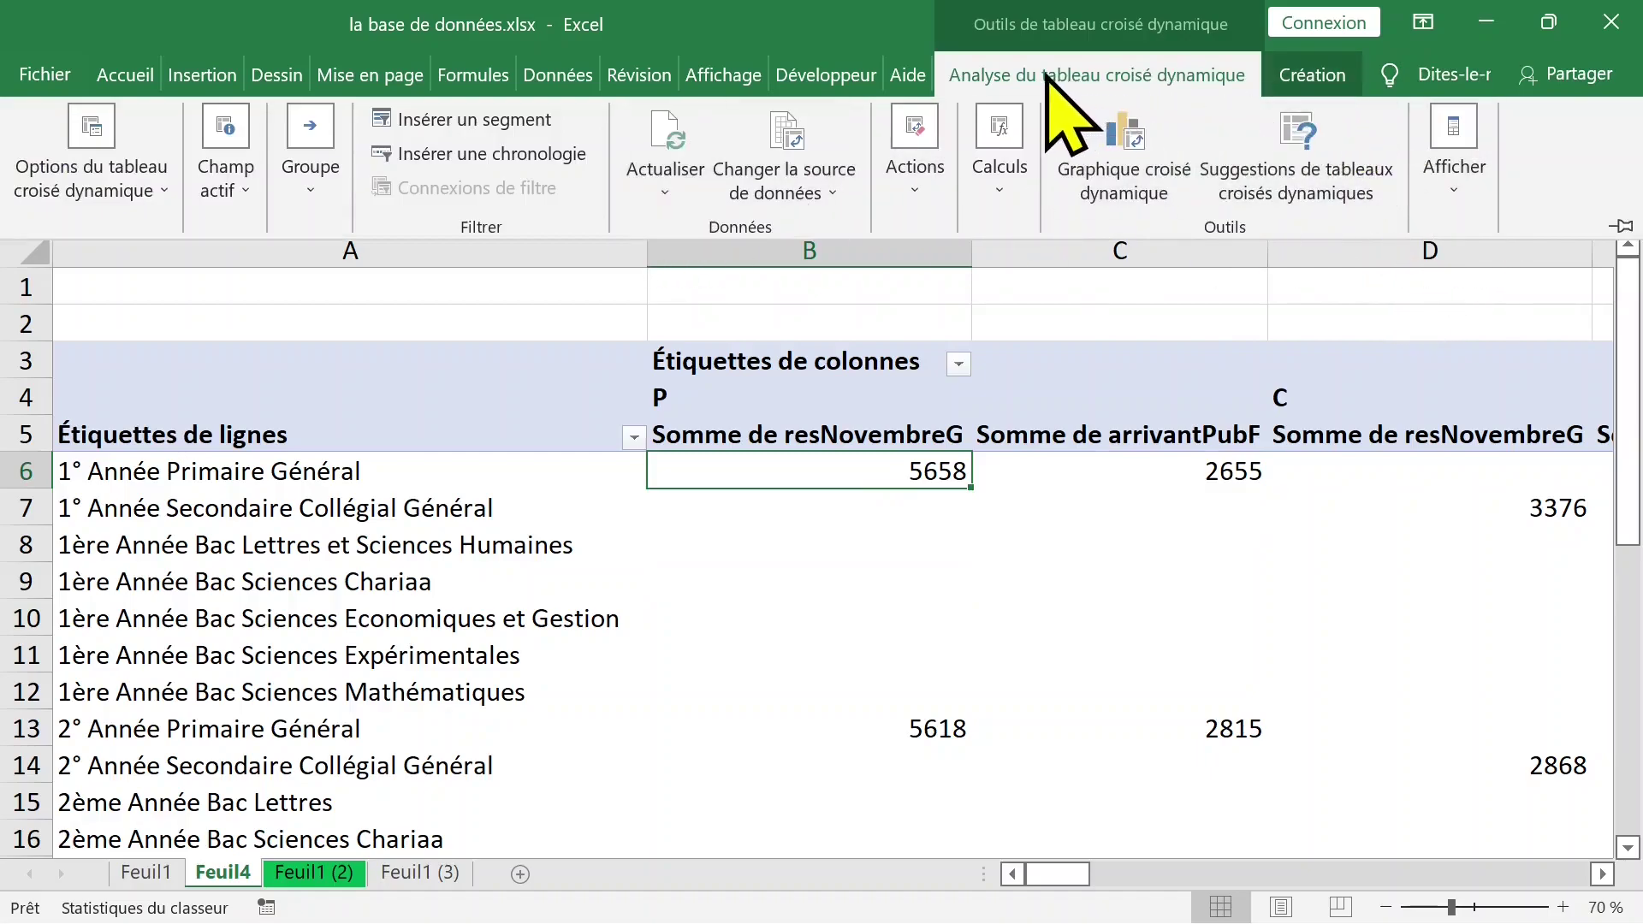
{"action": "left_click", "coordinate": [248, 188]}
{"action": "left_click", "coordinate": [310, 184]}
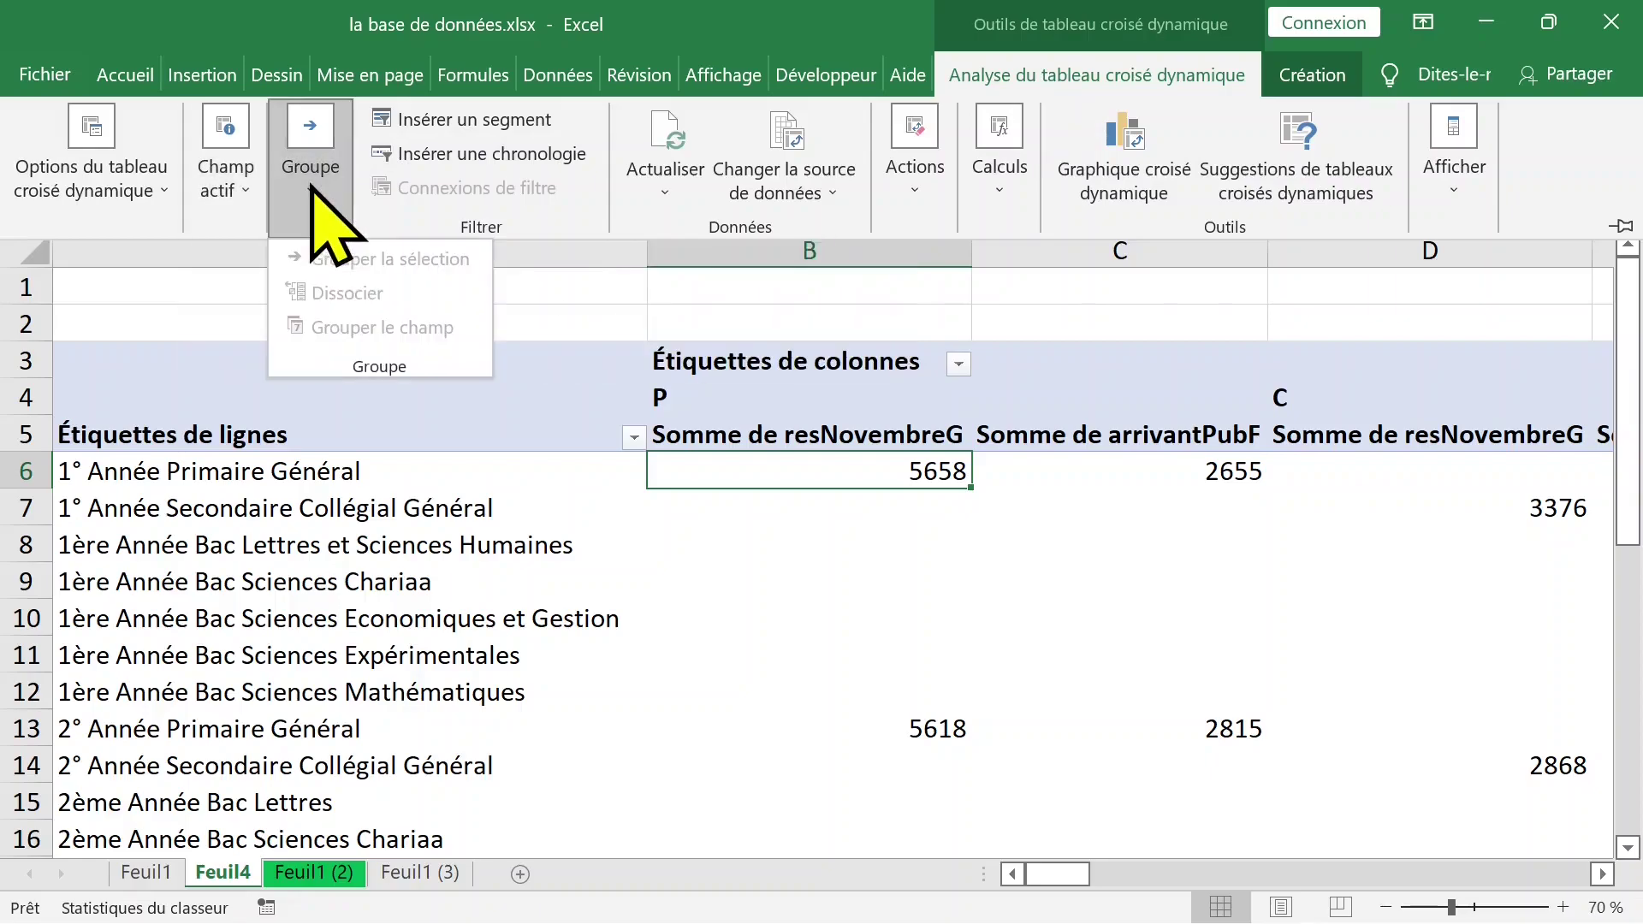
{"action": "left_click", "coordinate": [727, 587]}
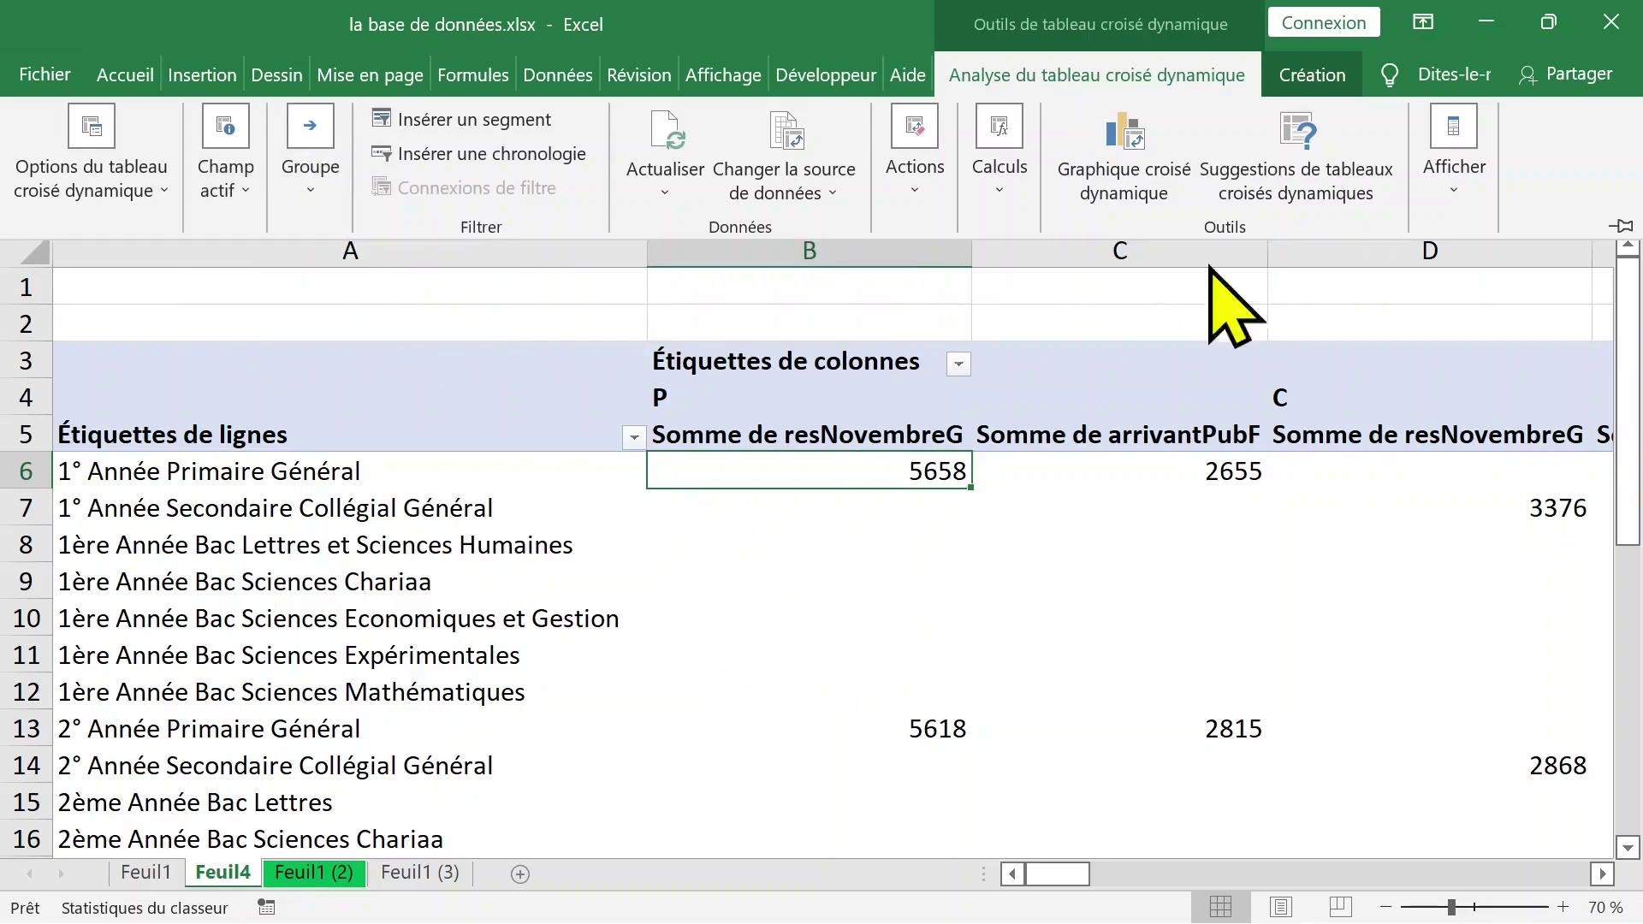
{"action": "left_click", "coordinate": [1323, 68]}
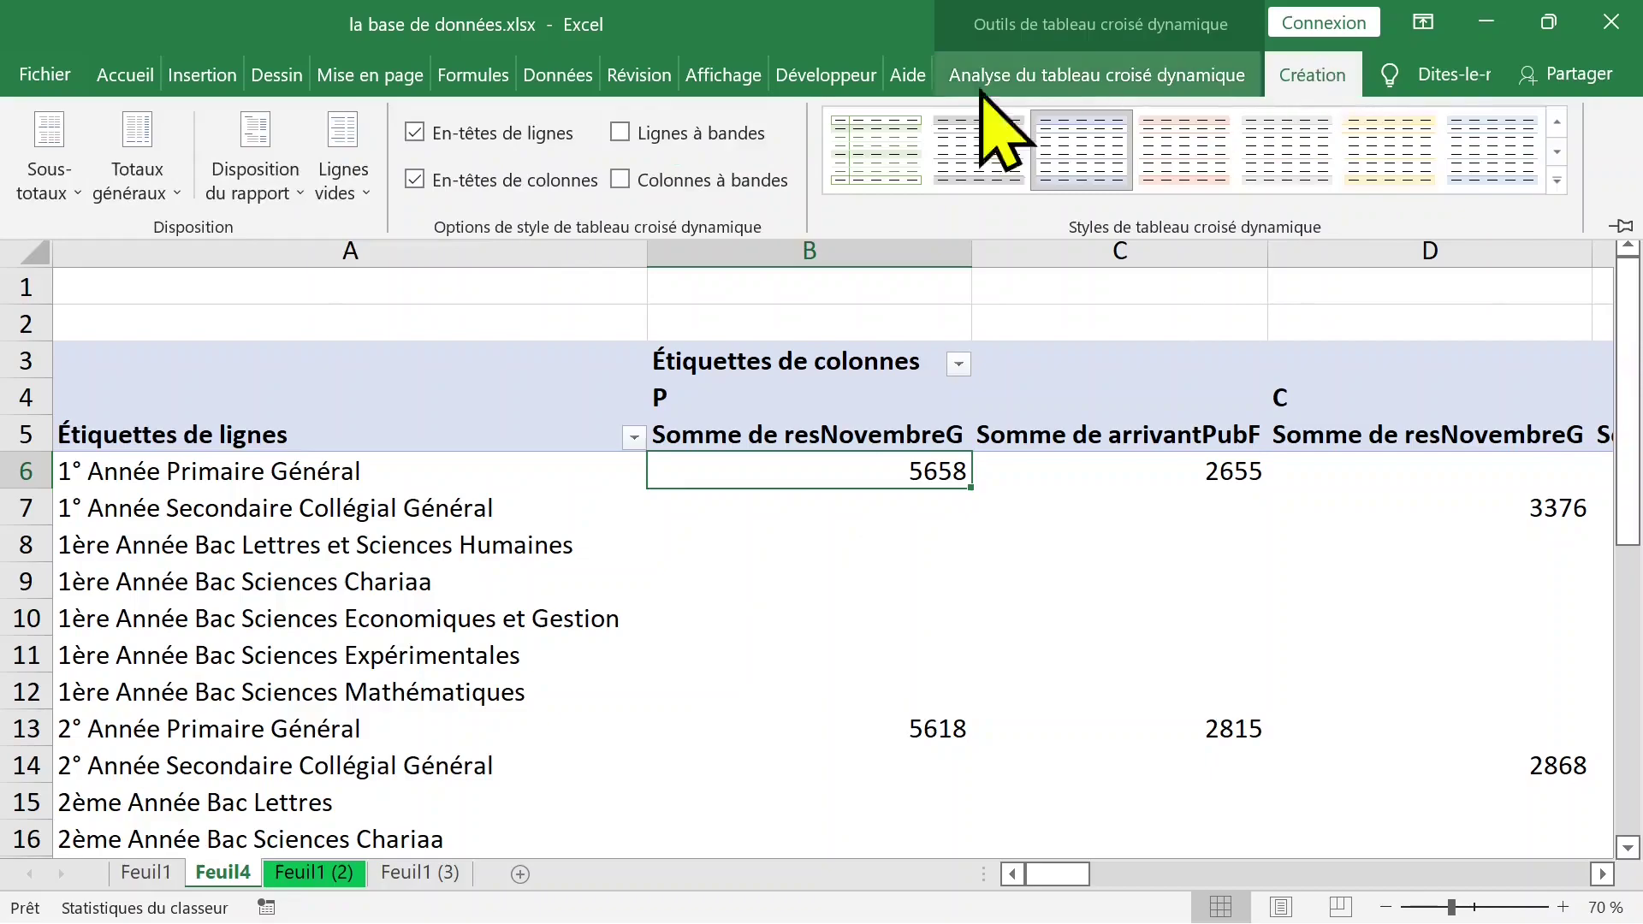
{"action": "left_click", "coordinate": [299, 196]}
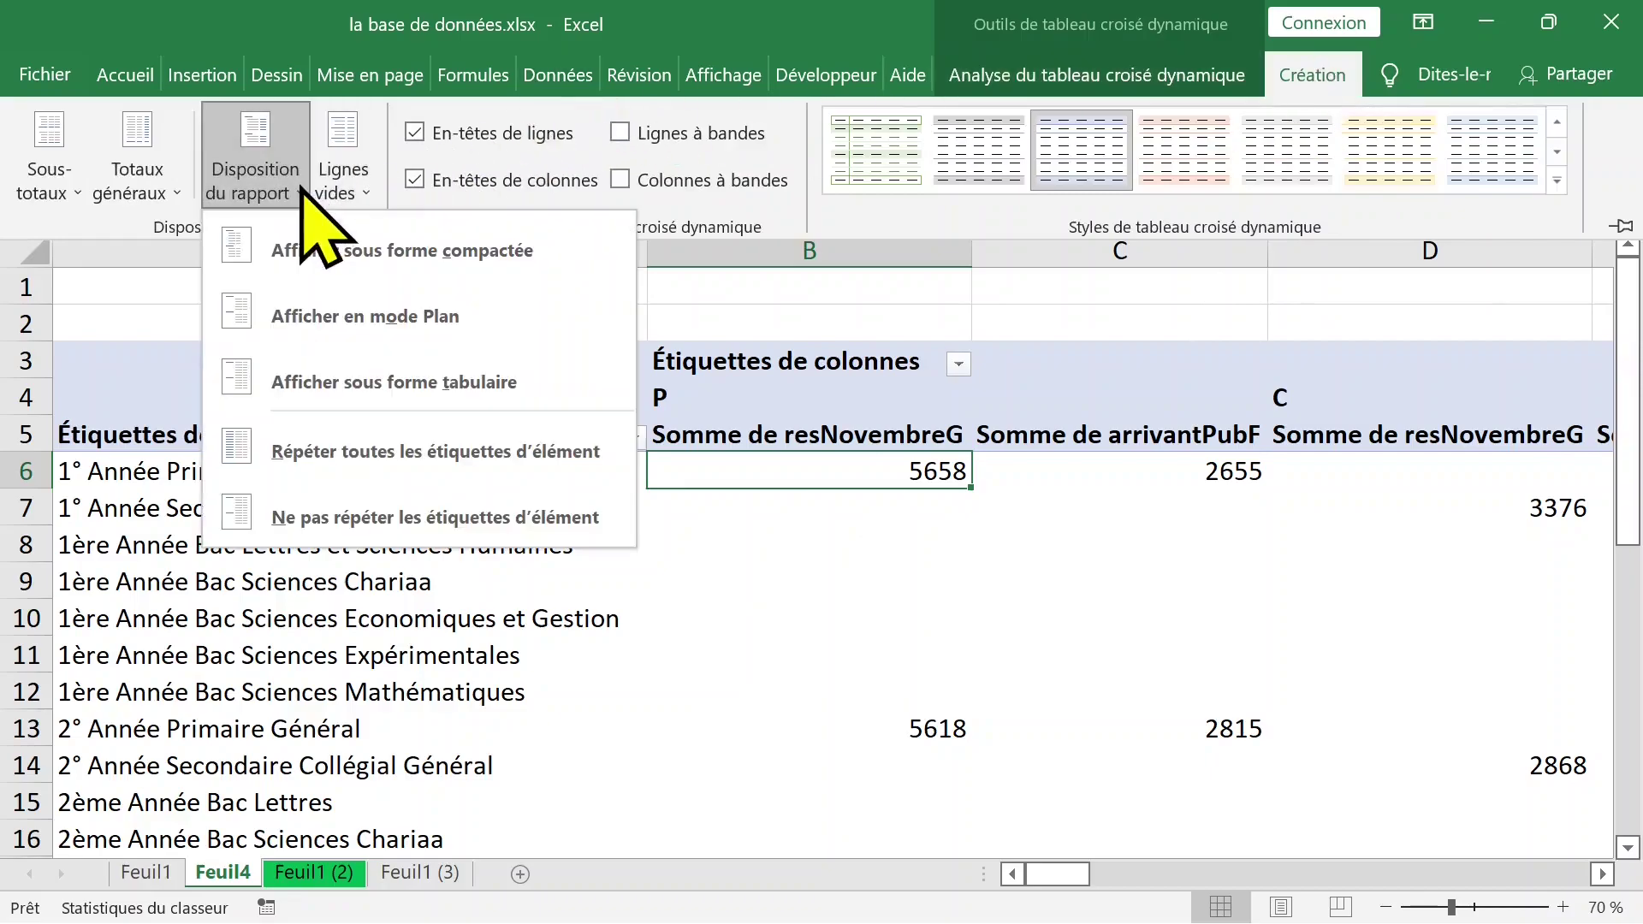
{"action": "left_click", "coordinate": [424, 390]}
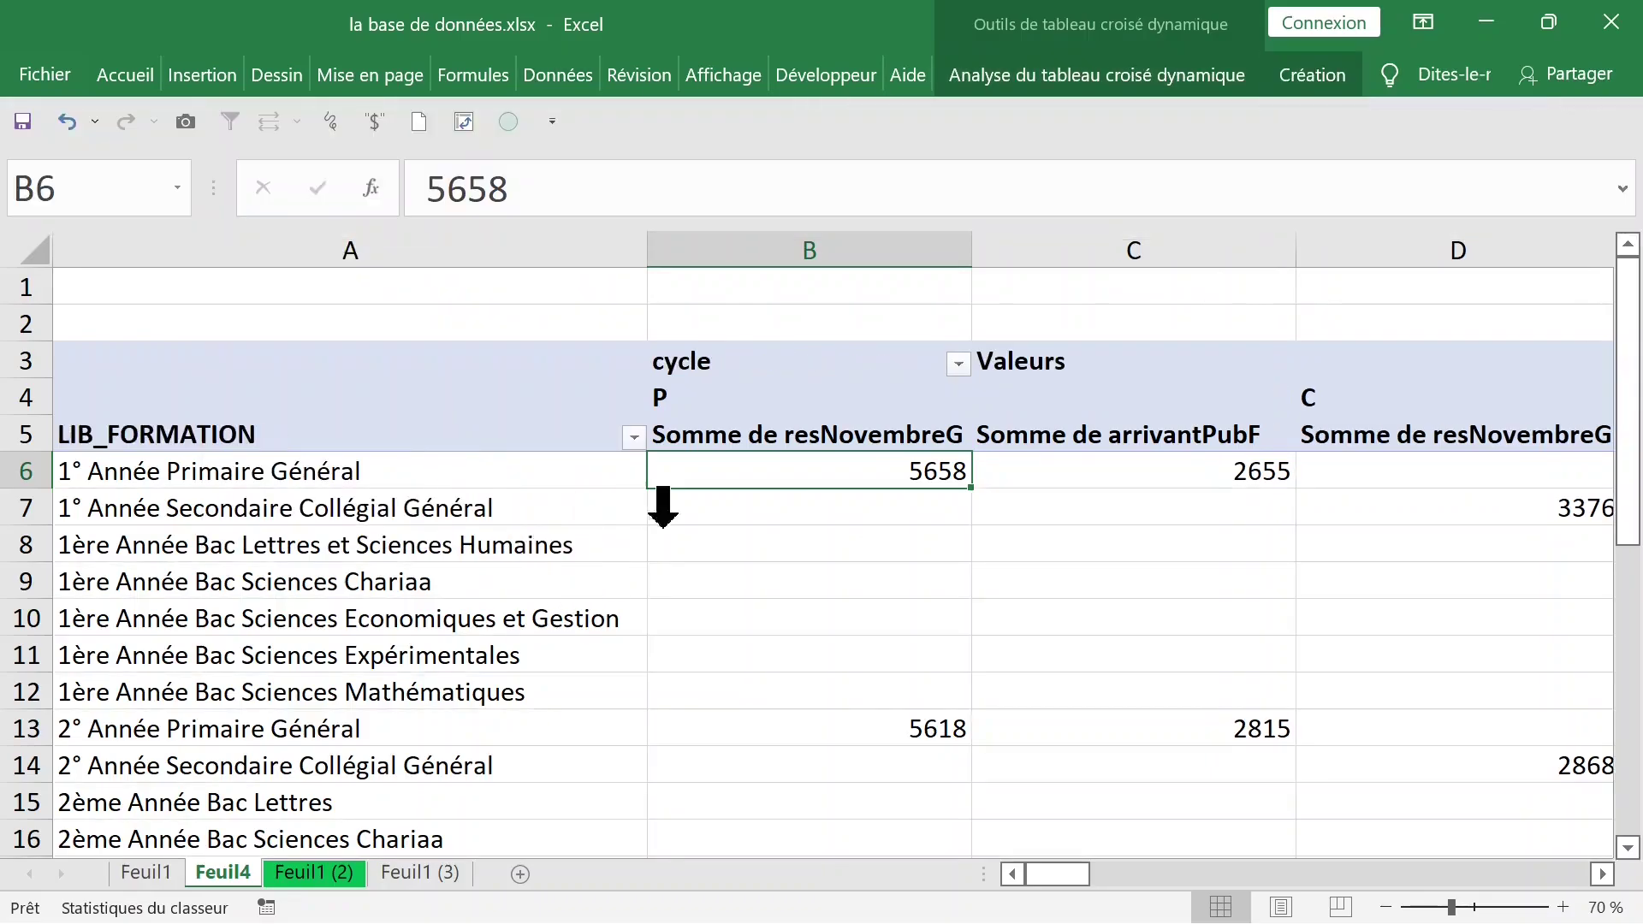
{"action": "left_click", "coordinate": [904, 498]}
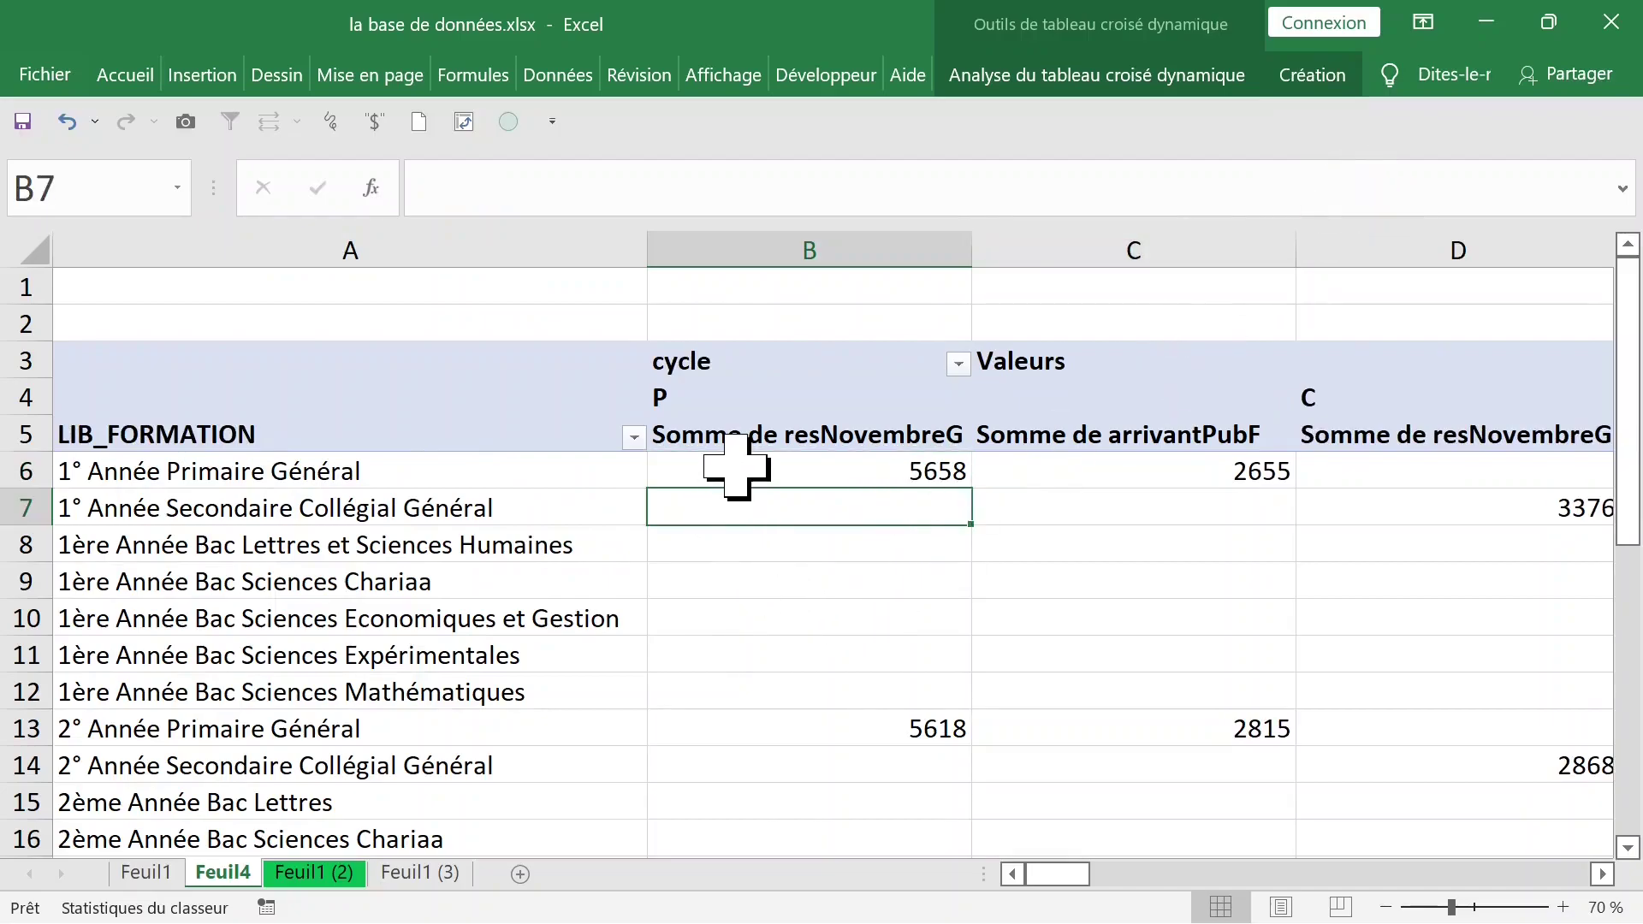
Move cycle from the columns area back to the rows area above LIB_FORMATION, and close the field list
{"action": "left_click", "coordinate": [735, 466]}
{"action": "right_click", "coordinate": [736, 466]}
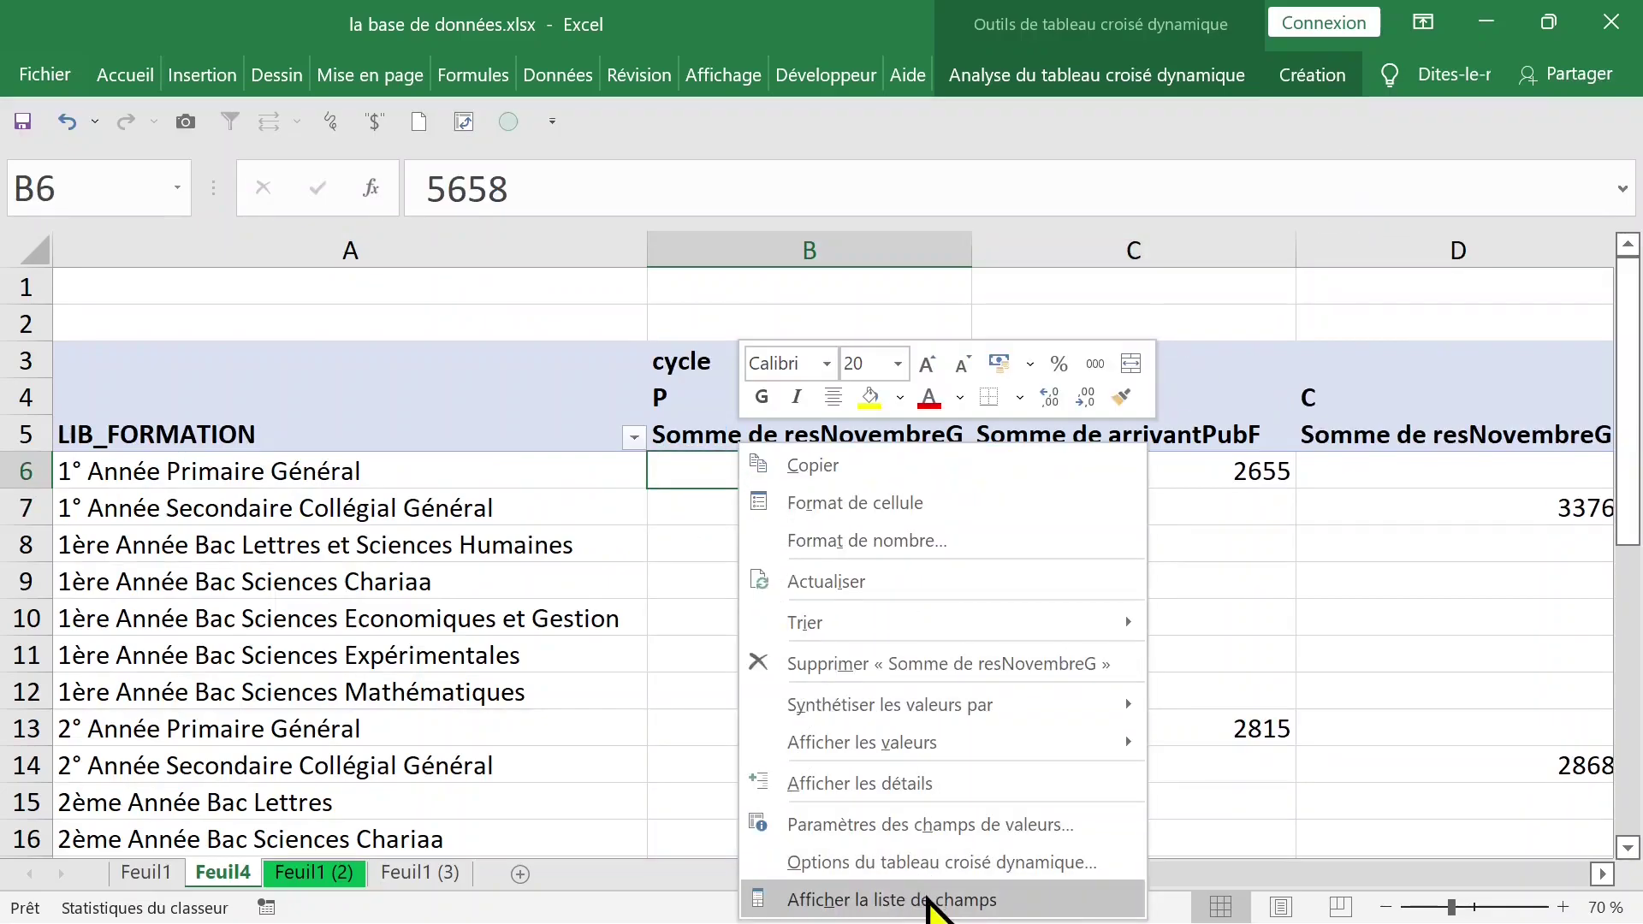
{"action": "left_click", "coordinate": [948, 897]}
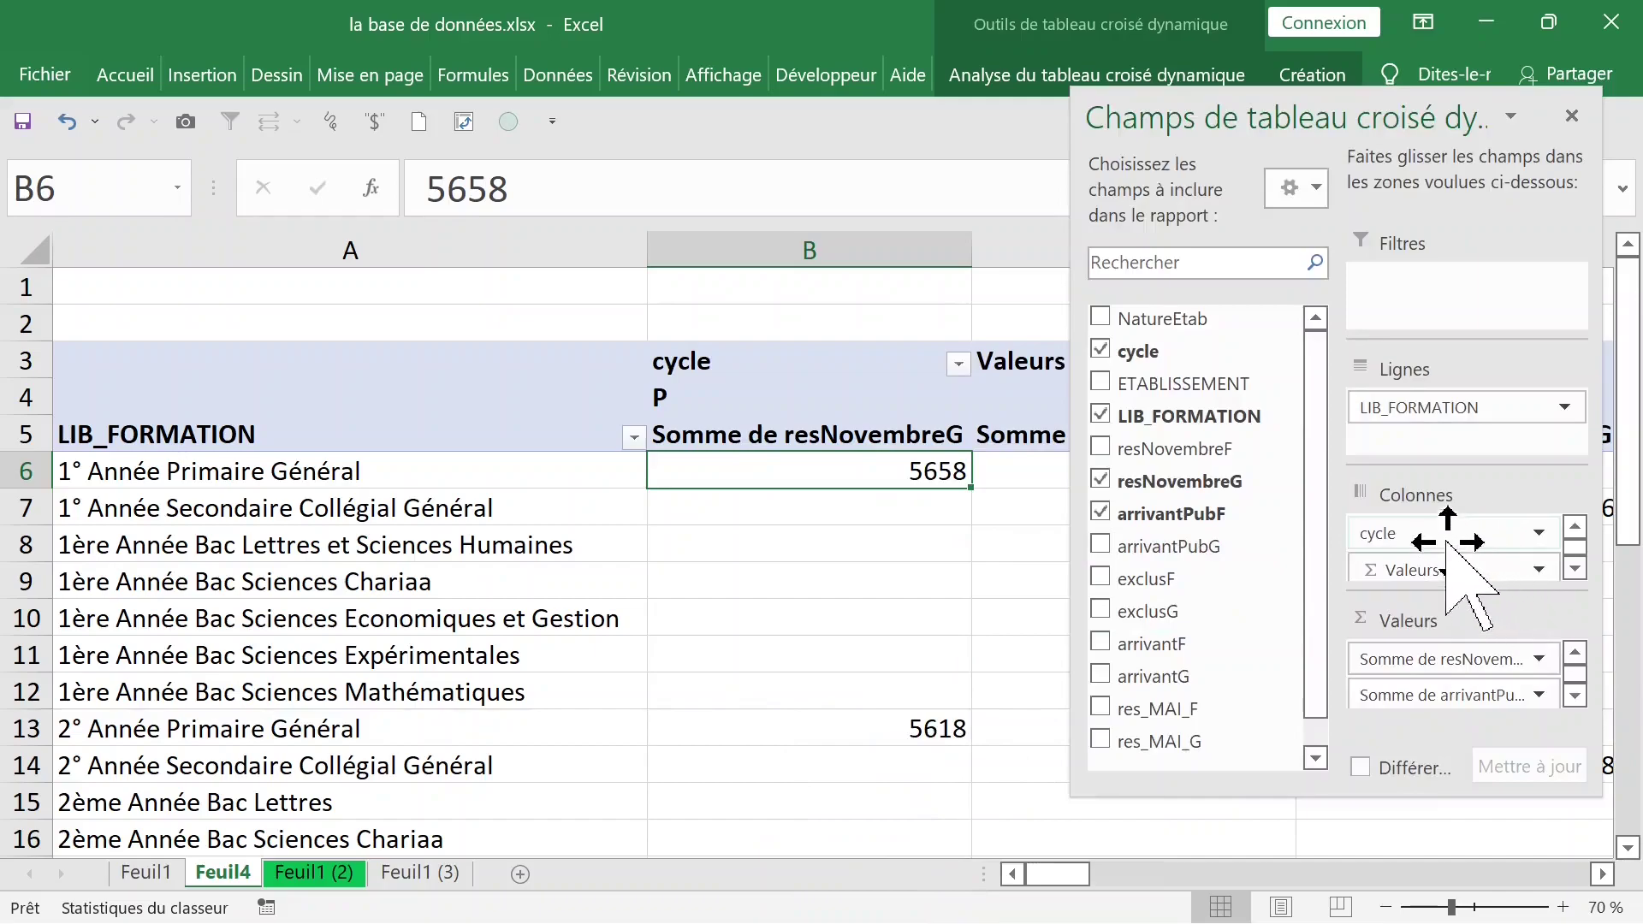
{"action": "left_click_drag", "start_coordinate": [1441, 535], "coordinate": [1438, 403]}
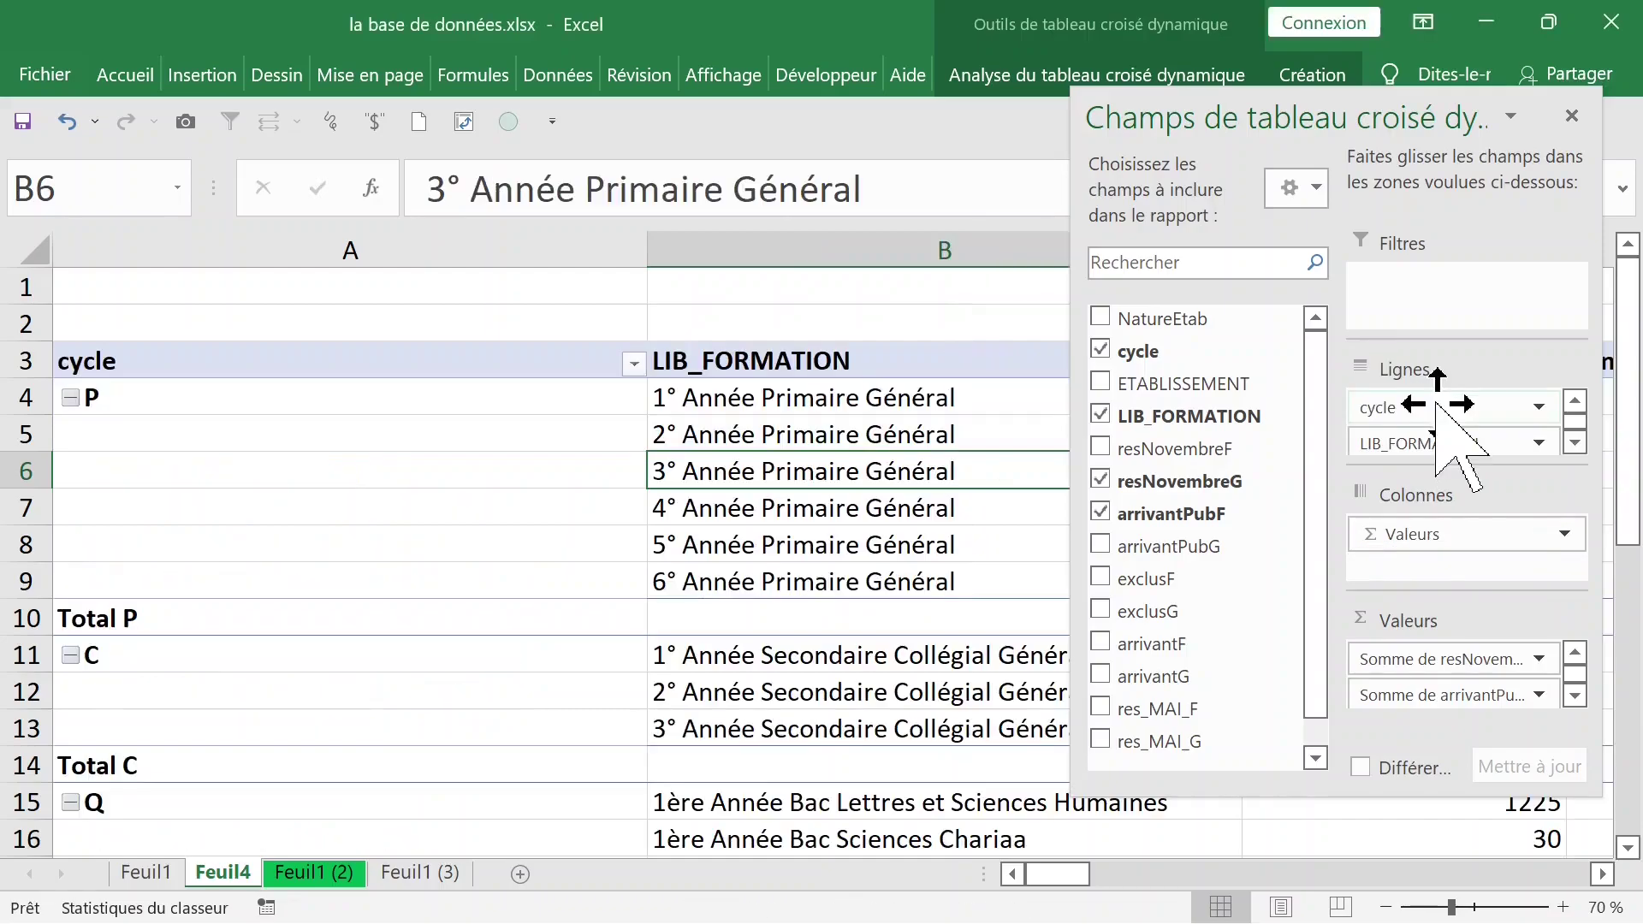
{"action": "left_click", "coordinate": [557, 467]}
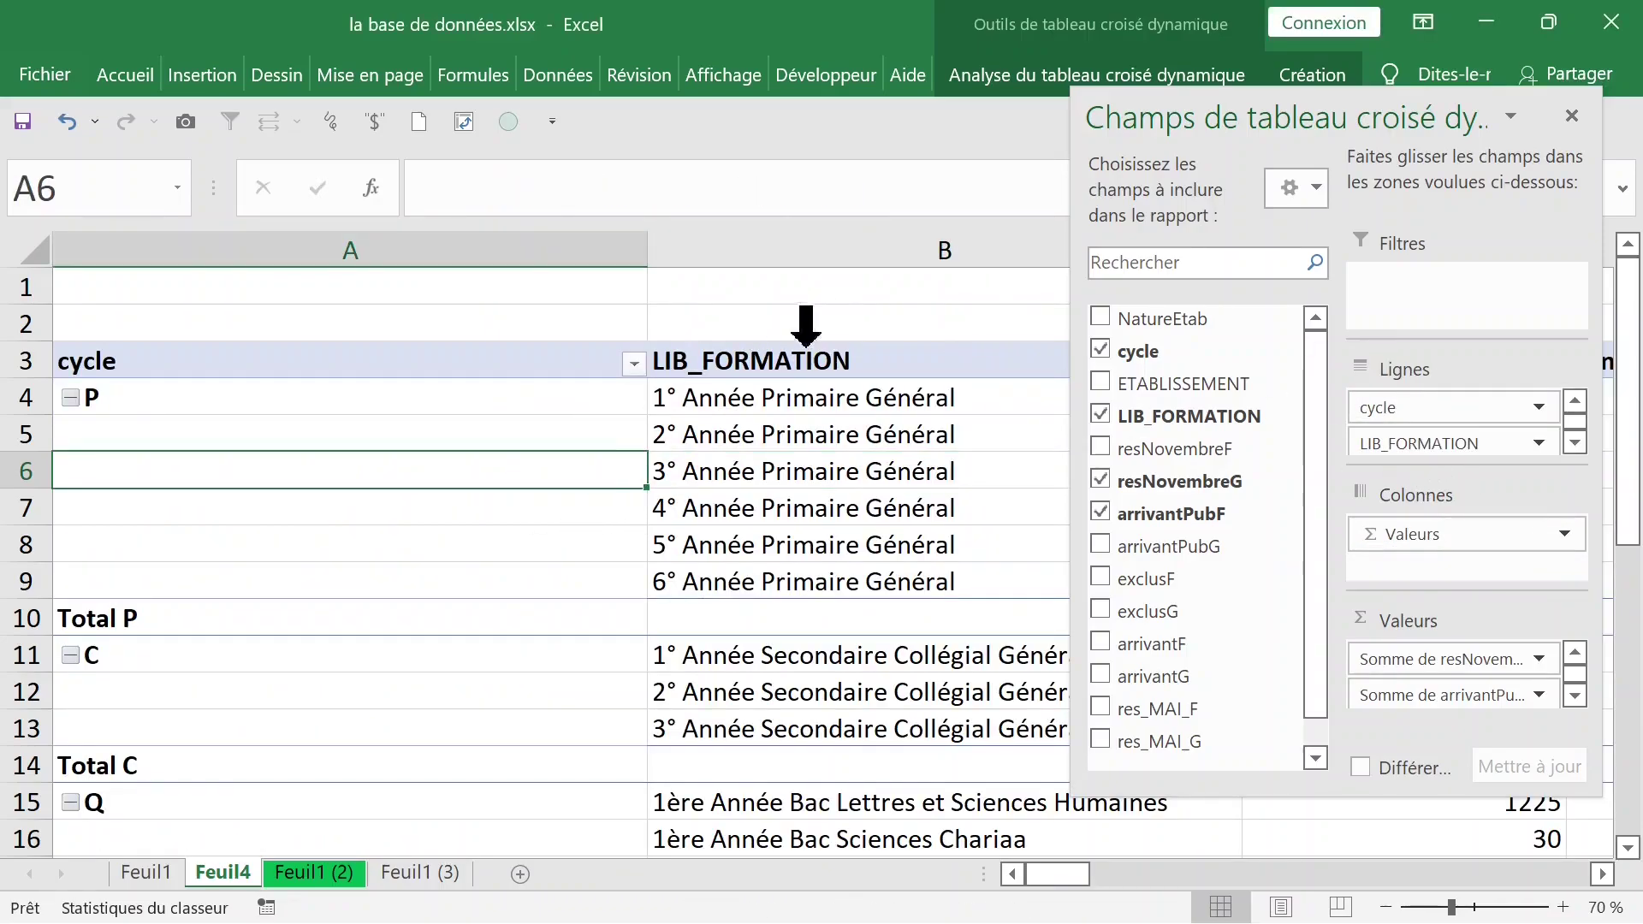
{"action": "left_click", "coordinate": [1571, 116]}
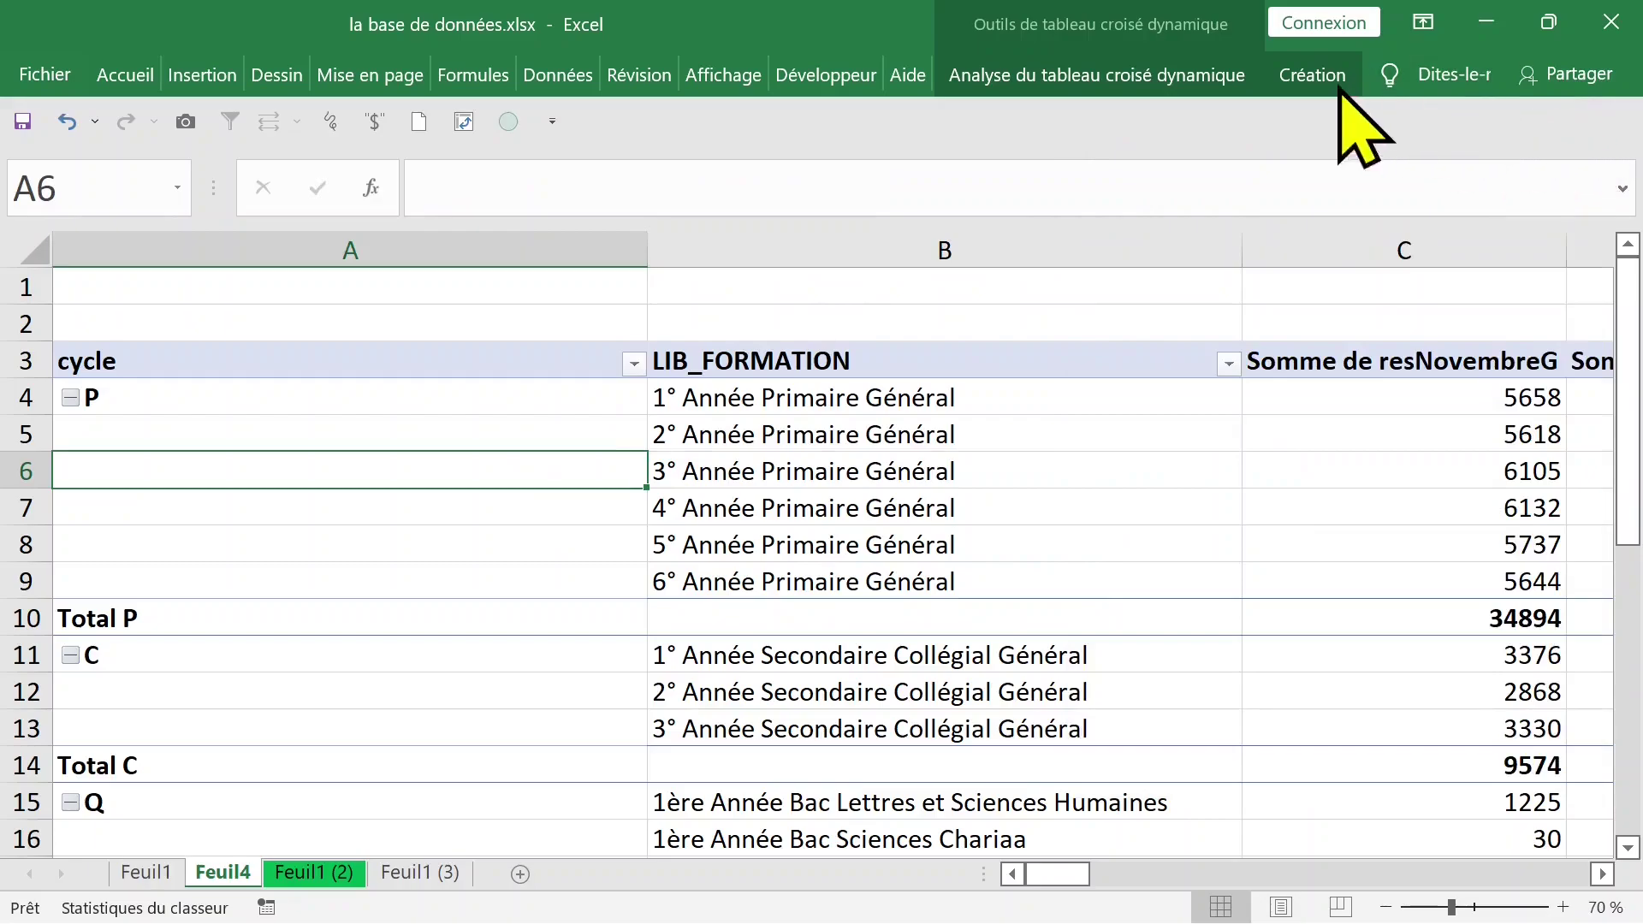
Repeat all item labels in the pivot table report and fit column A's width to its contents
{"action": "left_click", "coordinate": [1306, 77]}
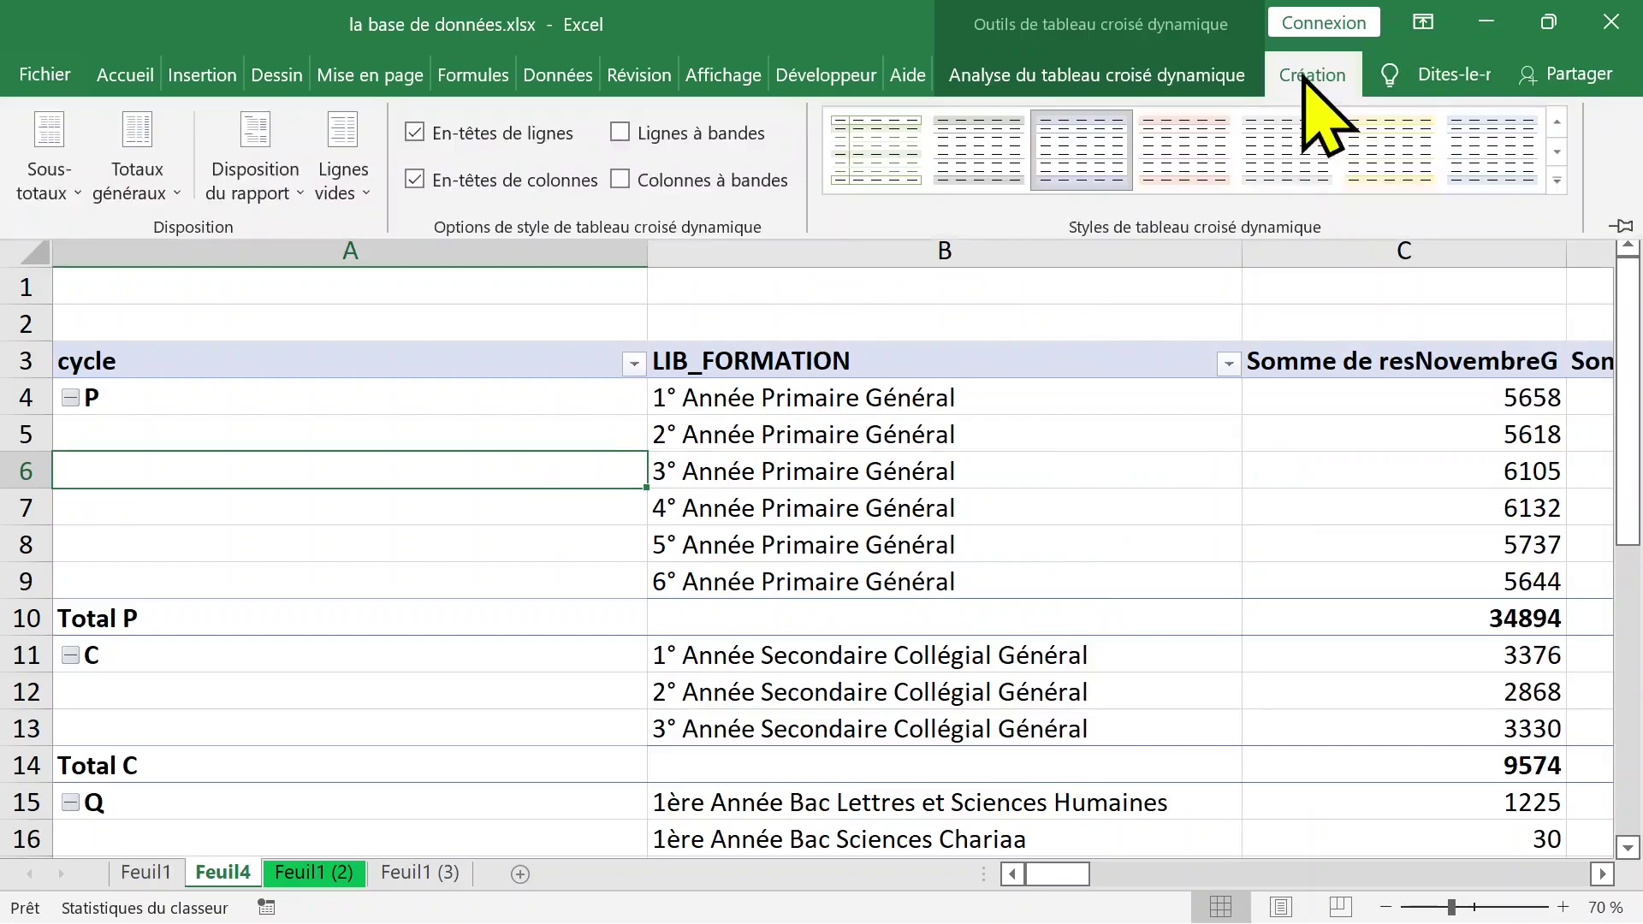
{"action": "left_click", "coordinate": [301, 198]}
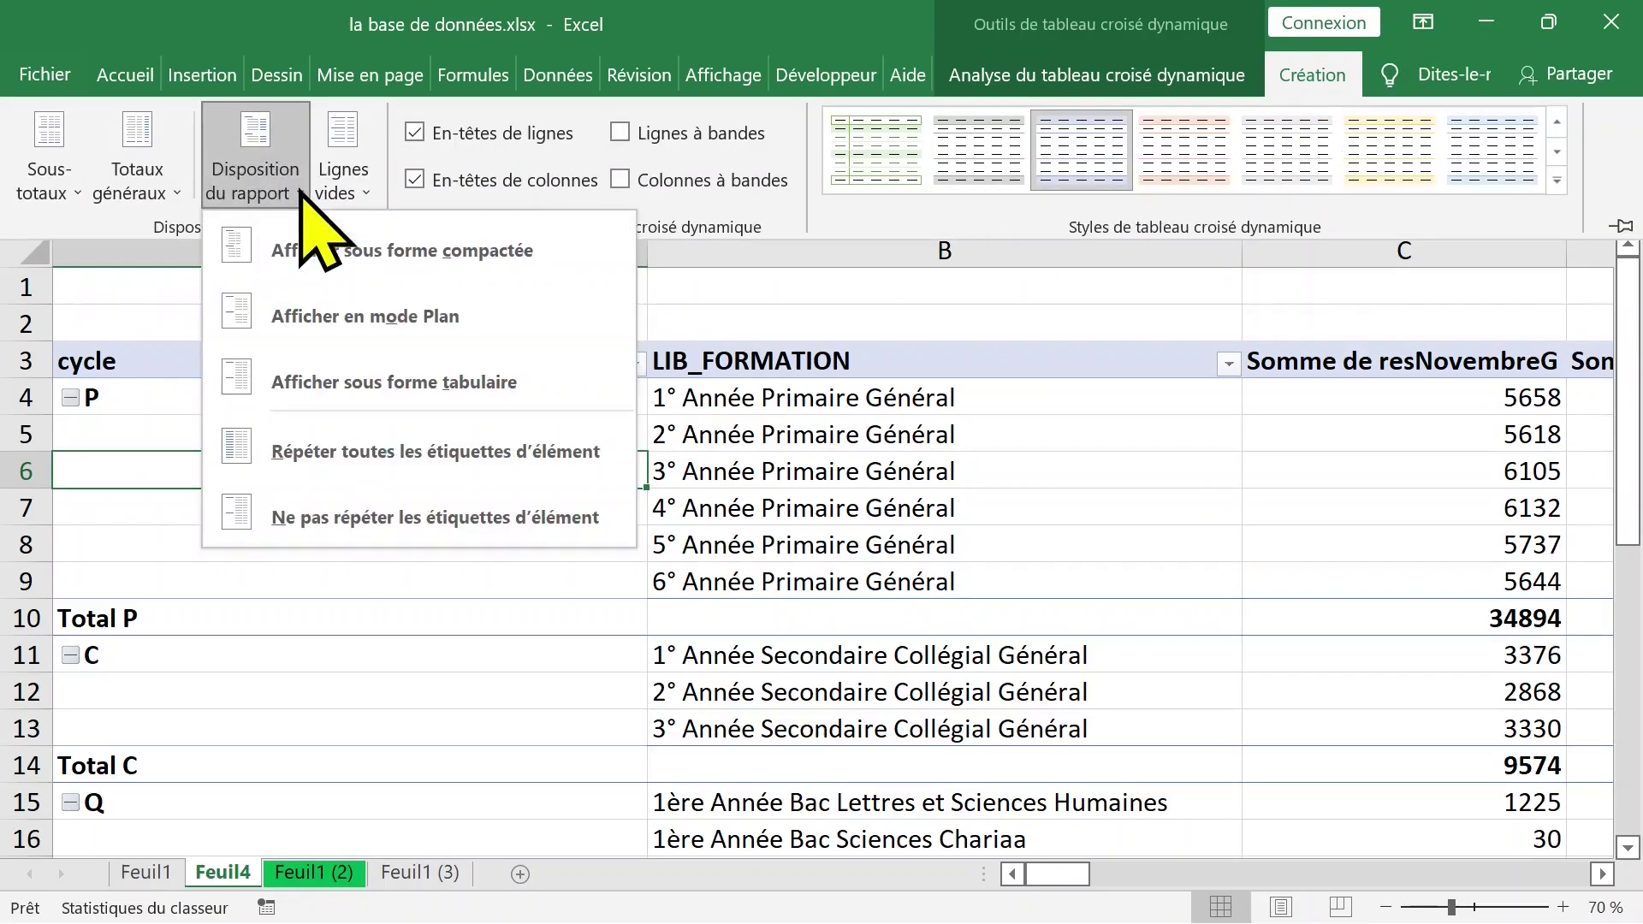
{"action": "left_click", "coordinate": [313, 454]}
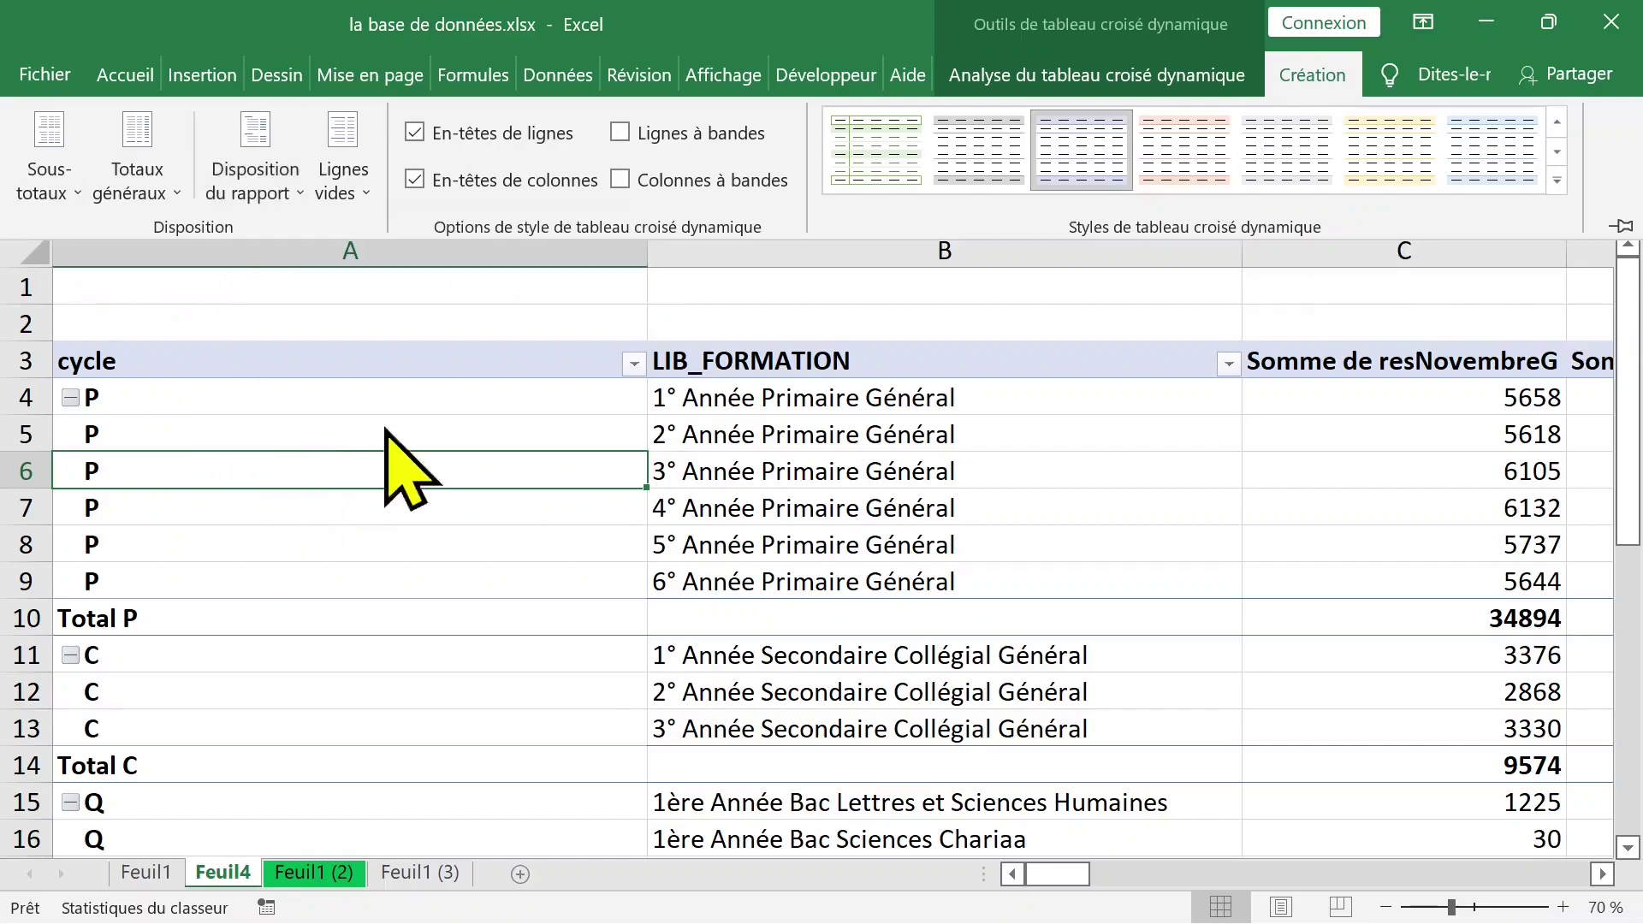
{"action": "key", "text": "ctrl+F1"}
{"action": "left_click", "coordinate": [811, 516]}
{"action": "left_click", "coordinate": [470, 484]}
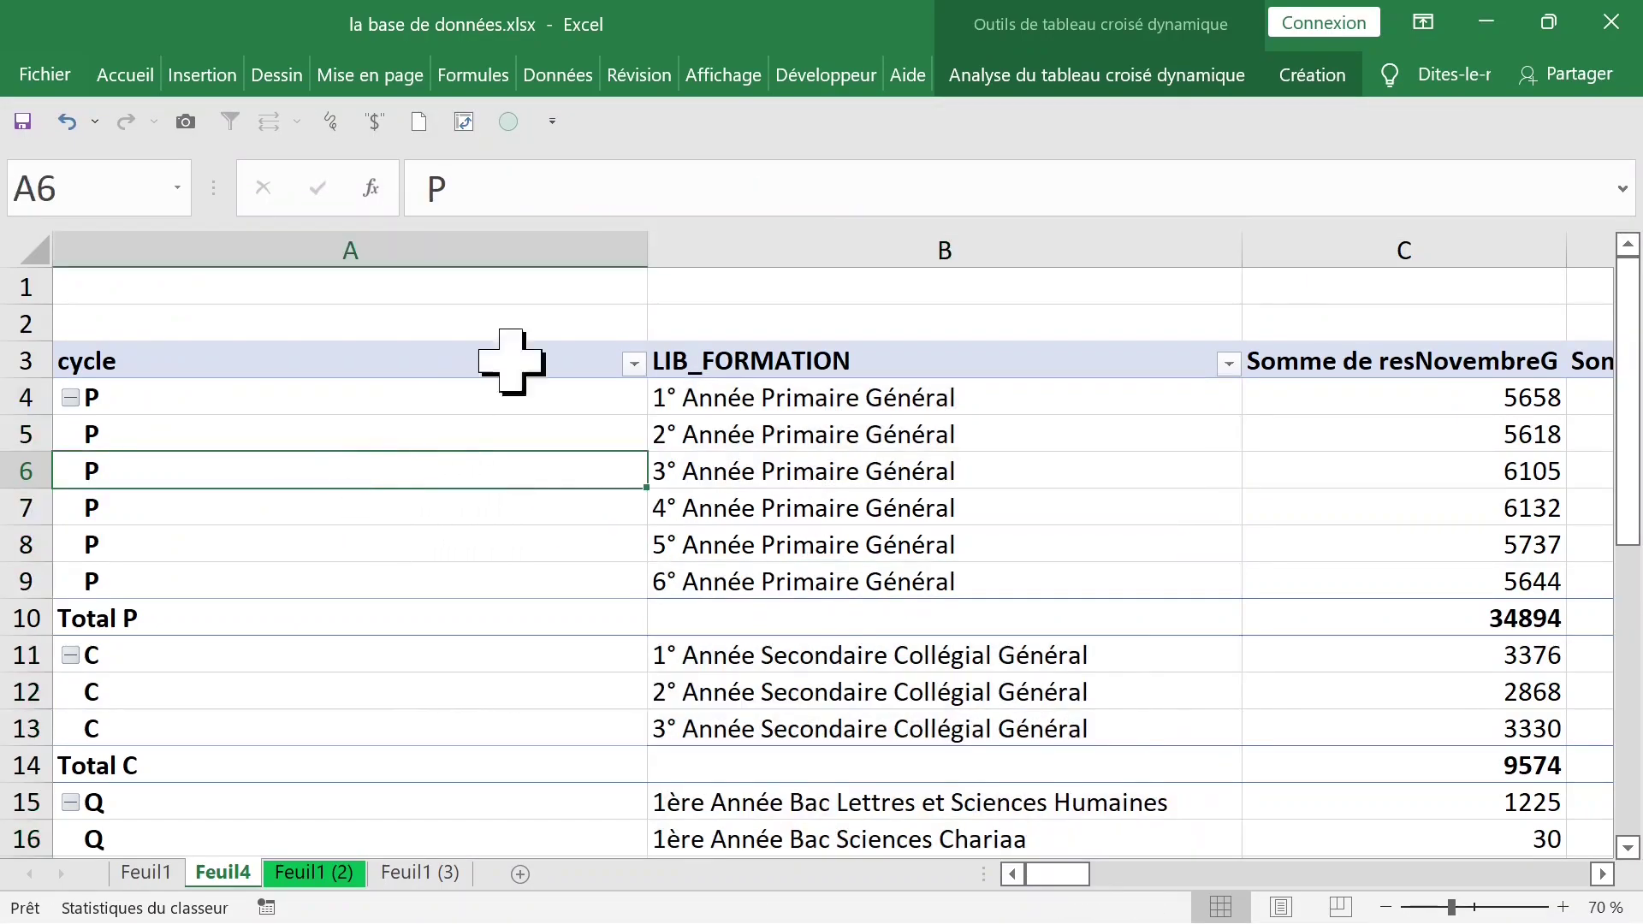
{"action": "double_click", "coordinate": [644, 249]}
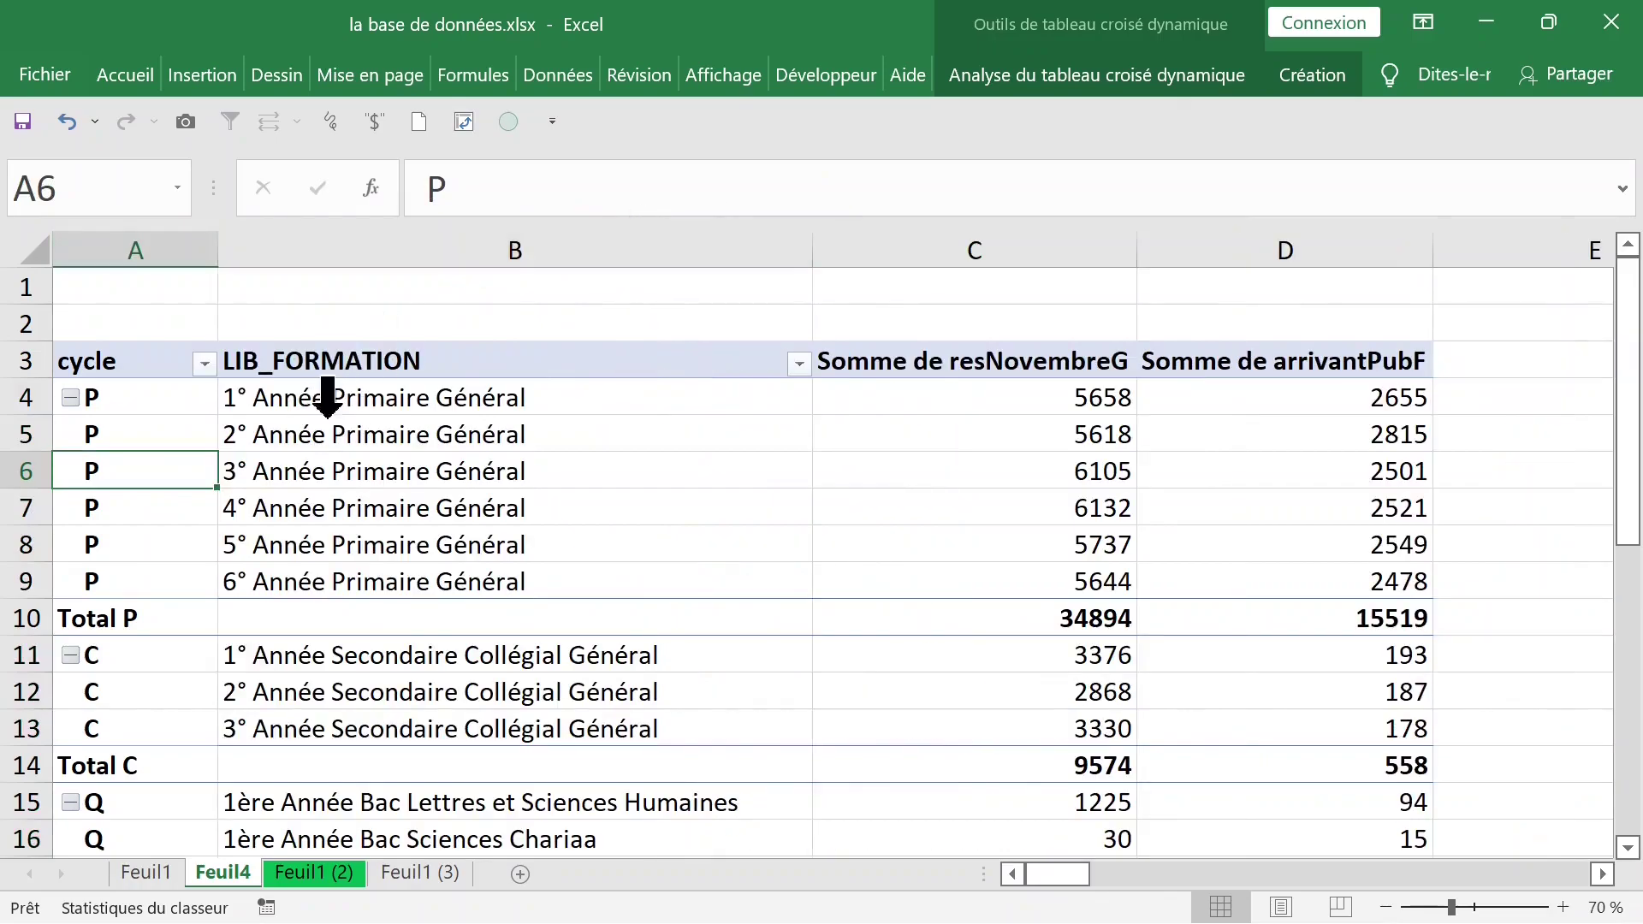
Examine the tabular report's cycle, formation and sum columns, including the group C rows, the cycle subtotals and the grand total
{"action": "left_click", "coordinate": [137, 403]}
{"action": "left_click", "coordinate": [360, 401]}
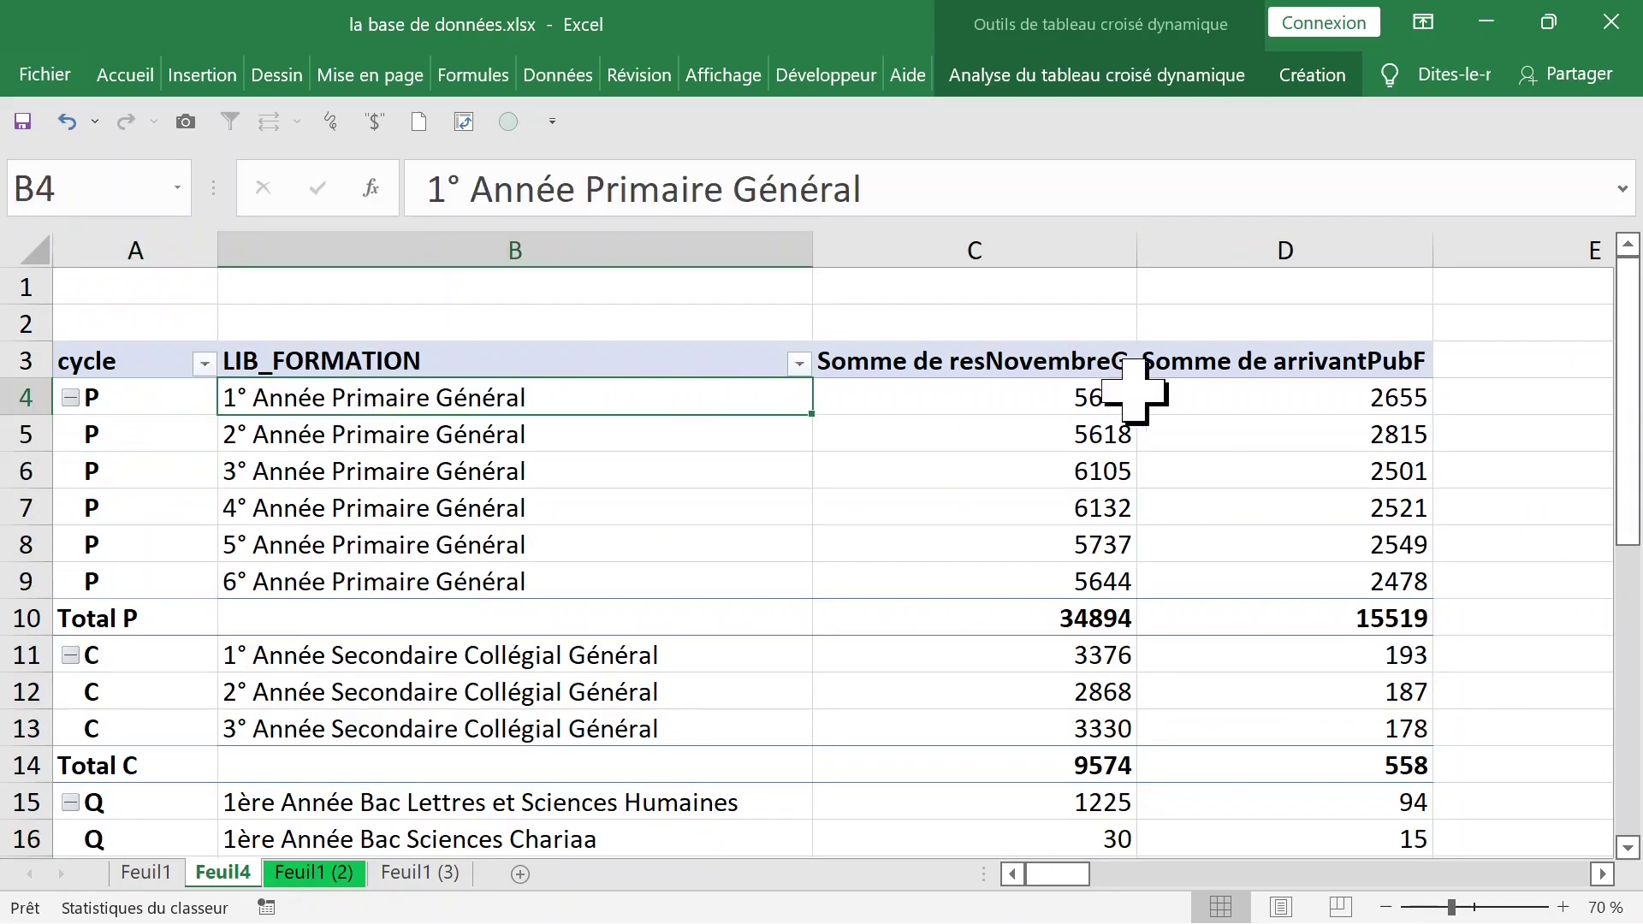
{"action": "left_click", "coordinate": [1119, 393]}
{"action": "left_click", "coordinate": [1209, 396]}
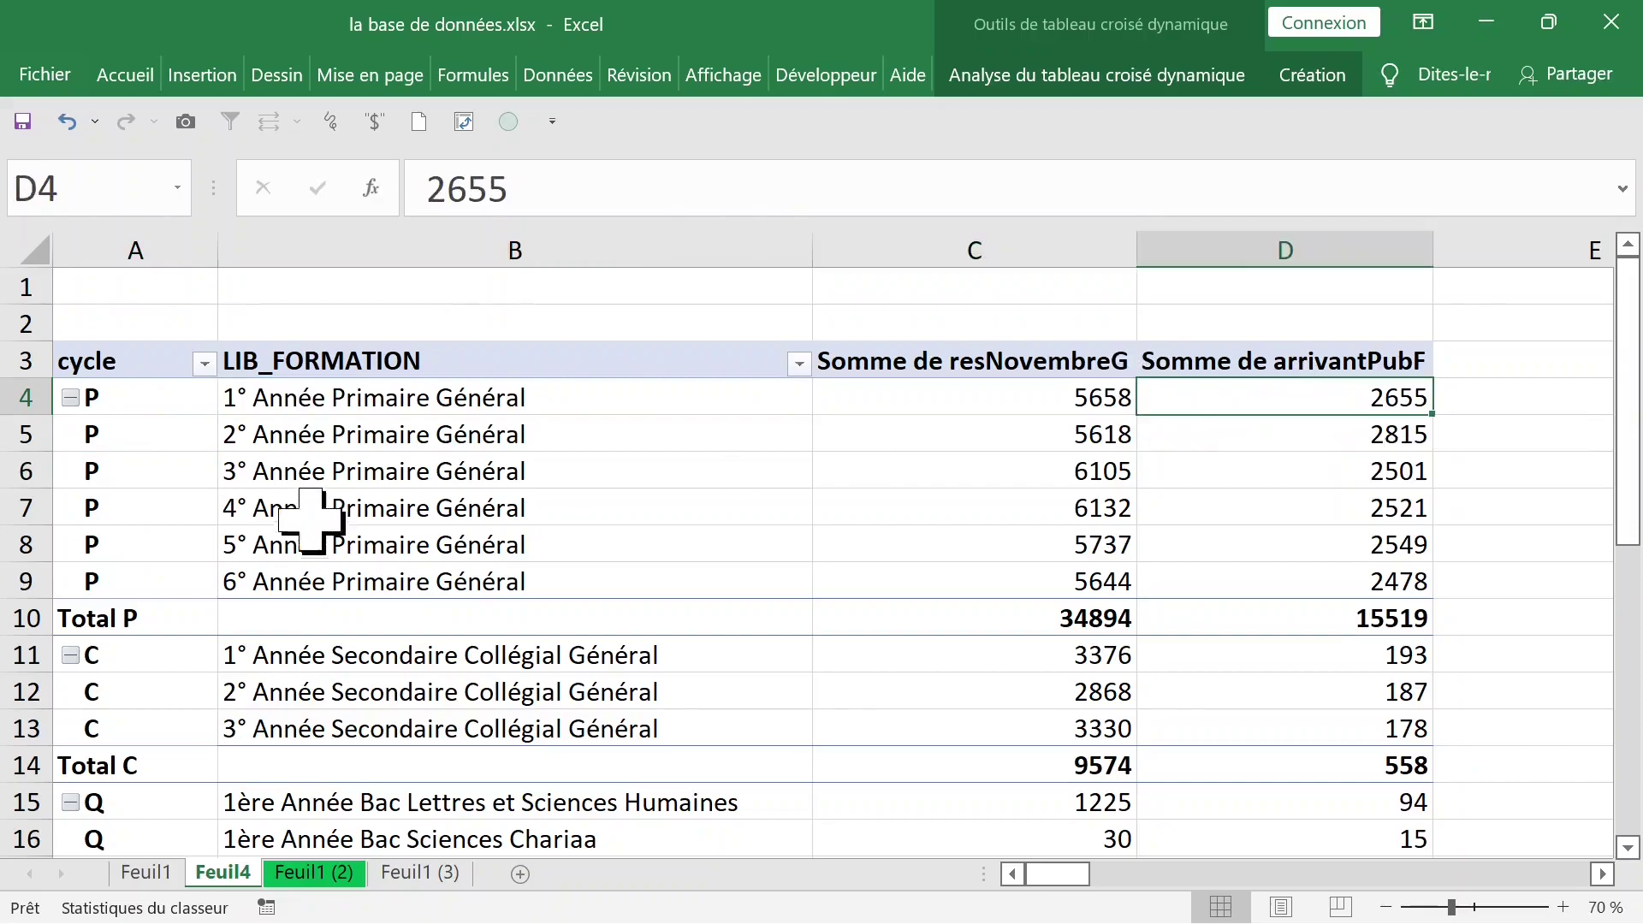
{"action": "left_click_drag", "start_coordinate": [154, 659], "coordinate": [1349, 762]}
{"action": "scroll", "coordinate": [436, 725], "scroll_direction": "down", "scroll_amount": 8}
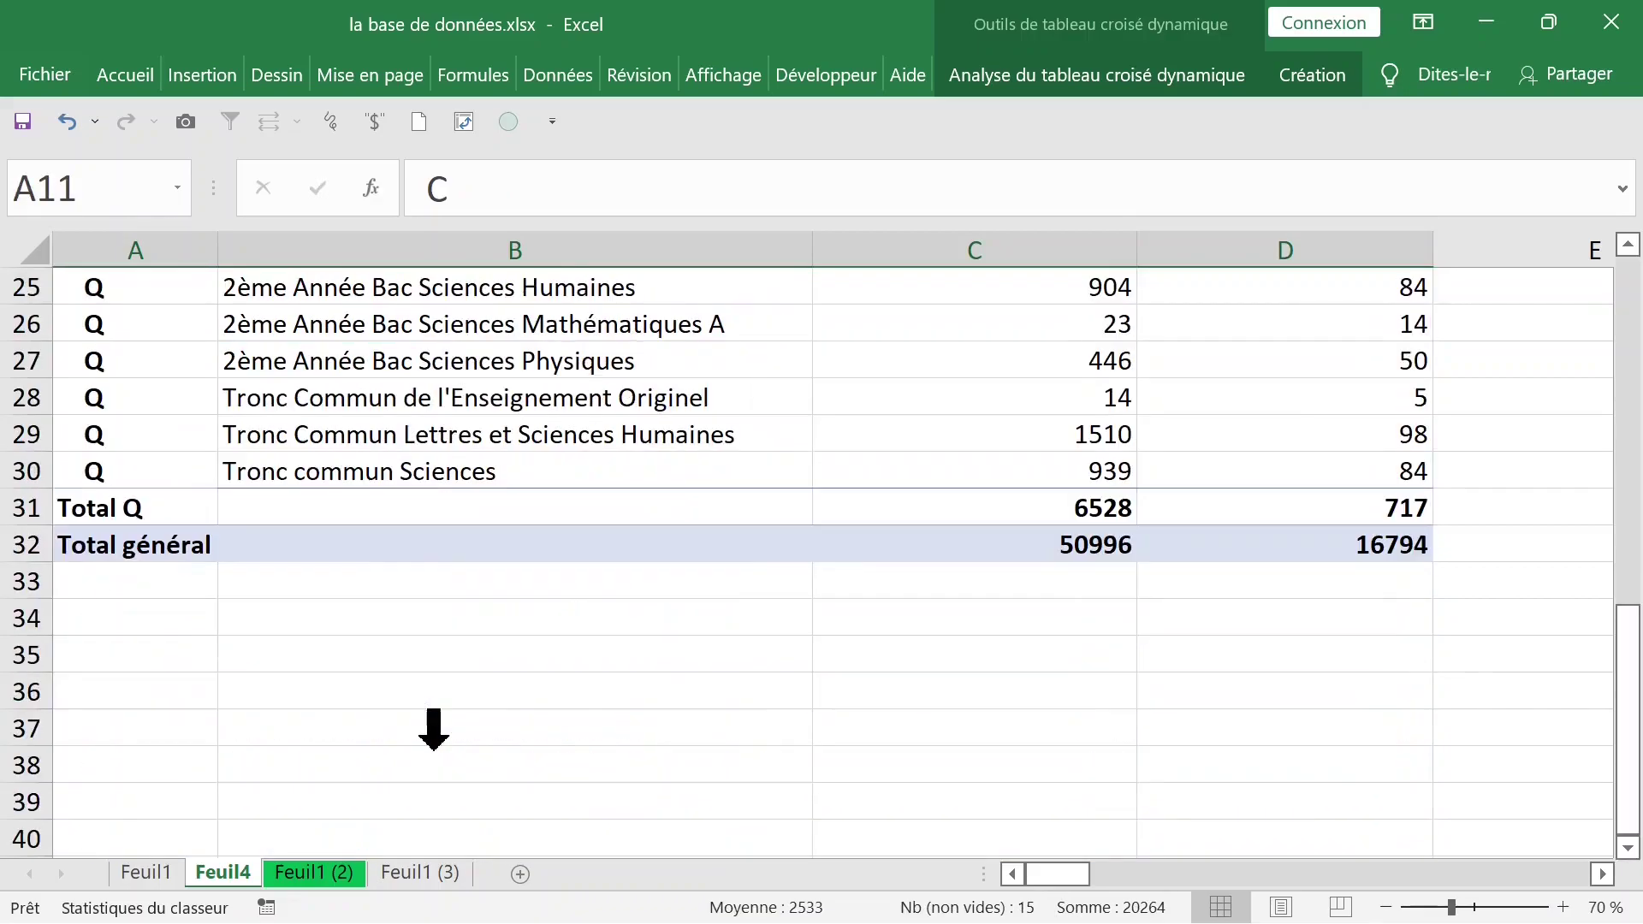
{"action": "scroll", "coordinate": [434, 729], "scroll_direction": "up", "scroll_amount": 3}
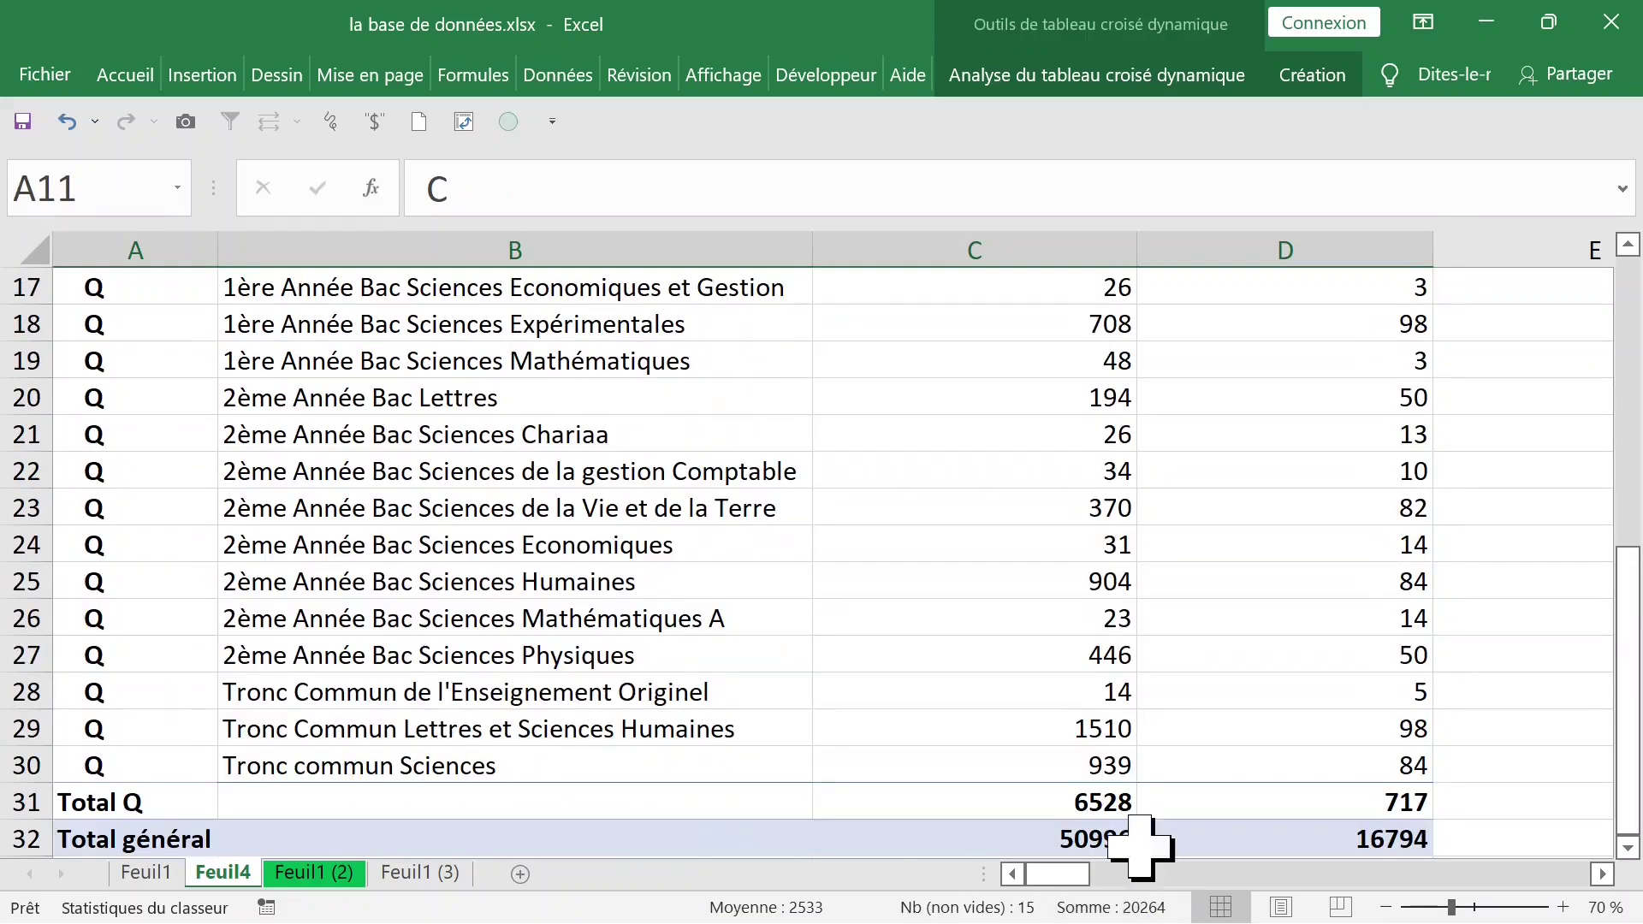
{"action": "left_click", "coordinate": [1081, 843]}
{"action": "scroll", "coordinate": [574, 689], "scroll_direction": "up", "scroll_amount": 2}
{"action": "scroll", "coordinate": [574, 689], "scroll_direction": "up", "scroll_amount": 4}
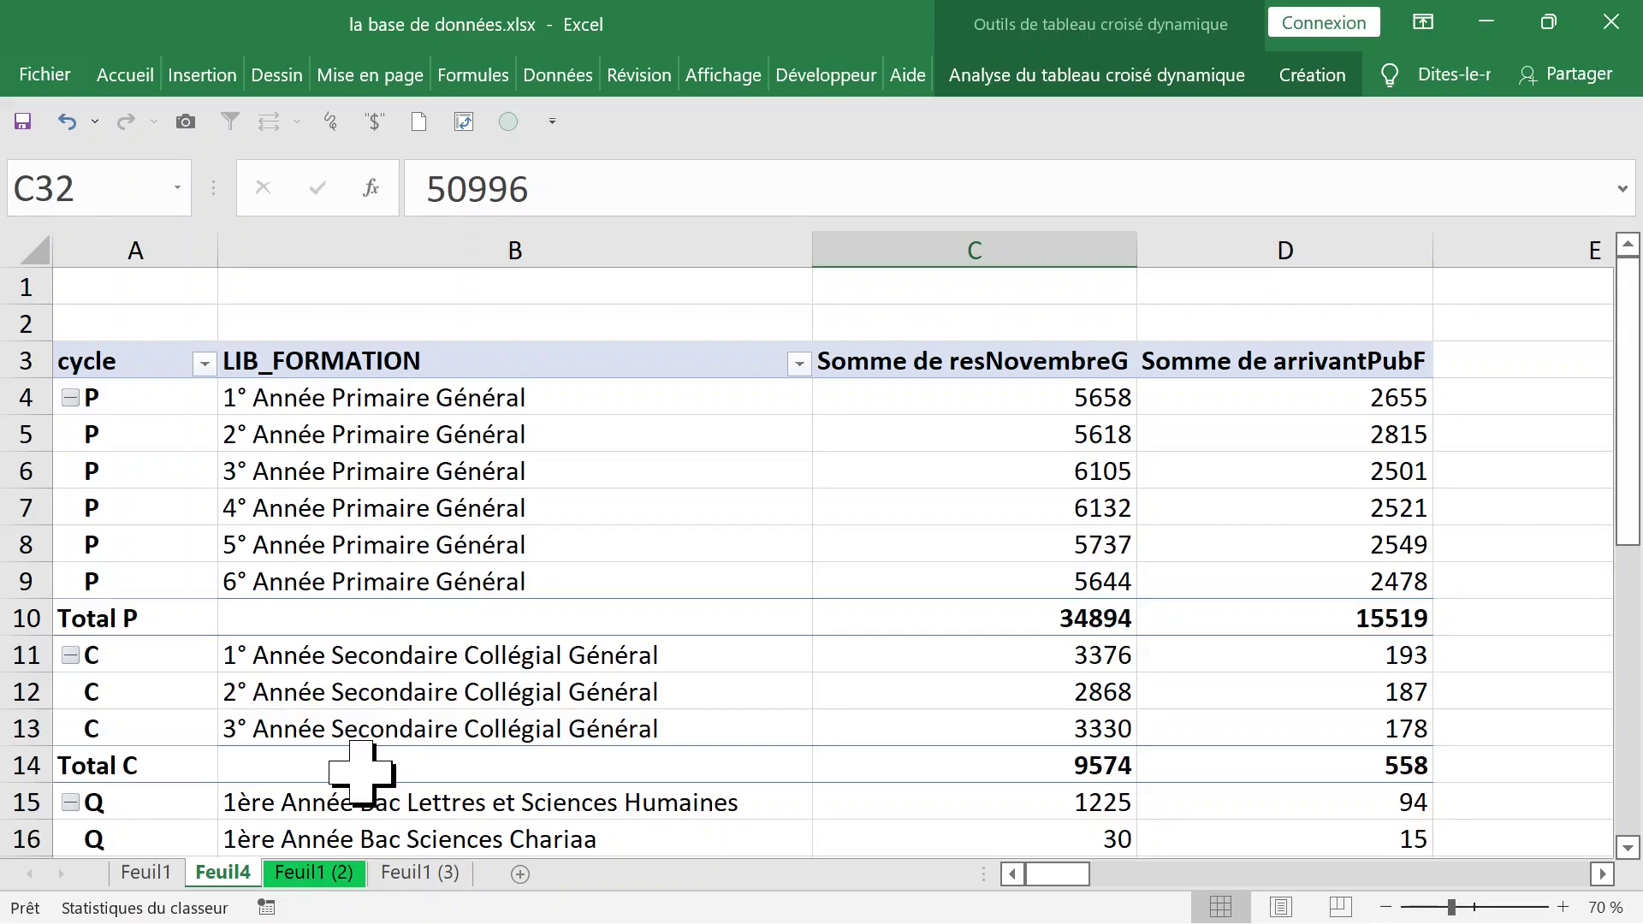
Show the field list and remove the resNovembreG and arrivantPubF sums from the values area
{"action": "left_click", "coordinate": [485, 435]}
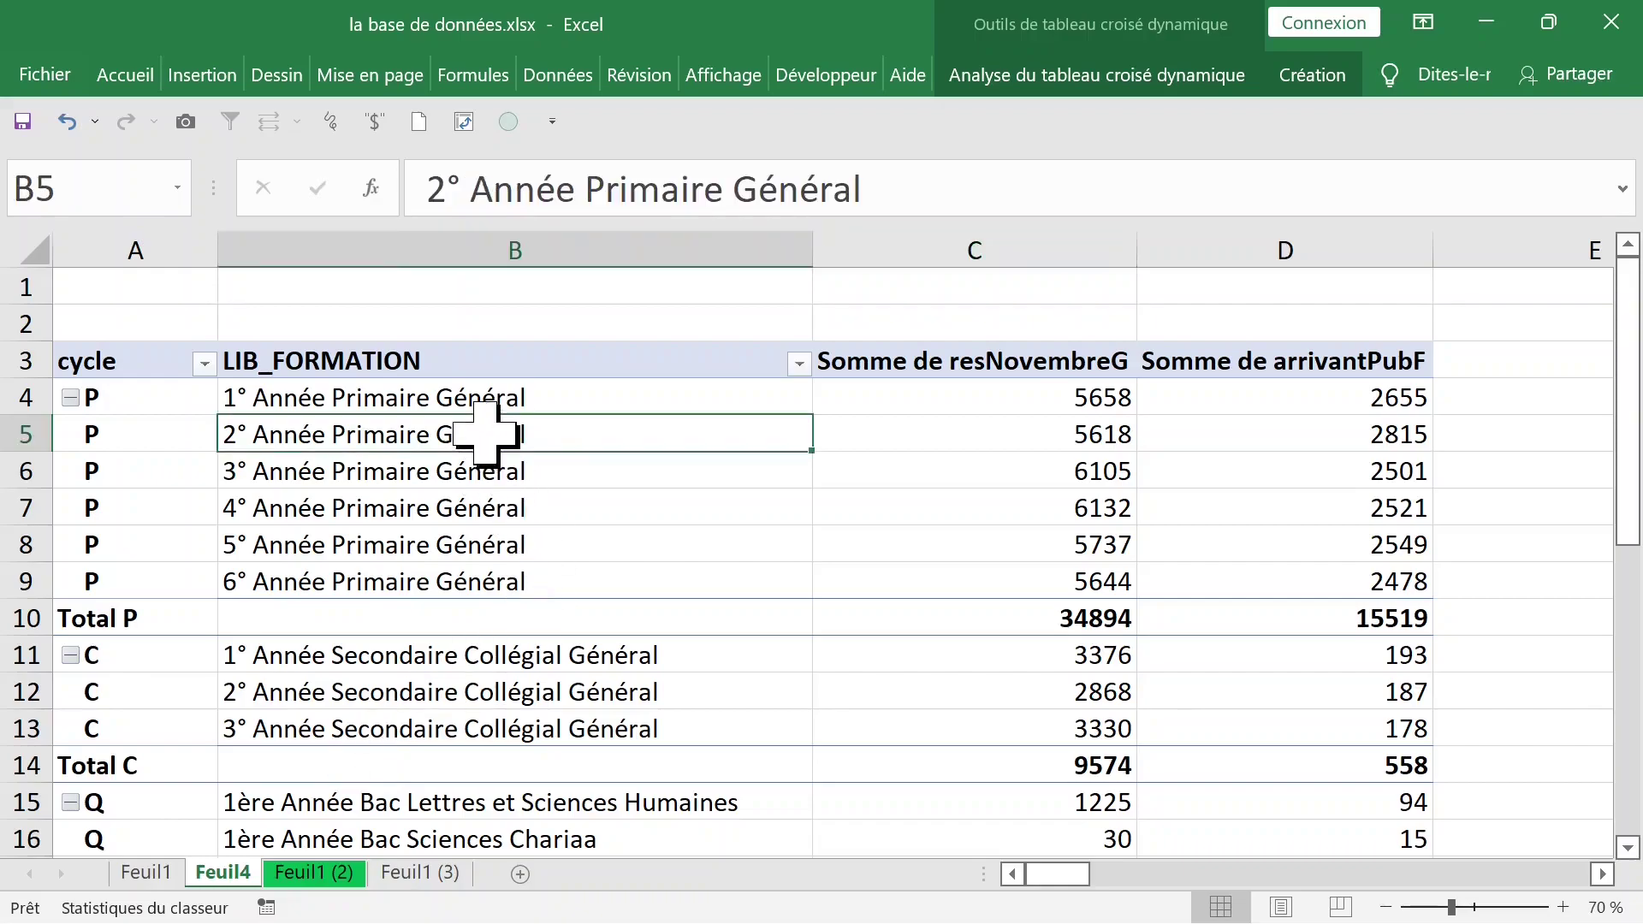
{"action": "right_click", "coordinate": [487, 435]}
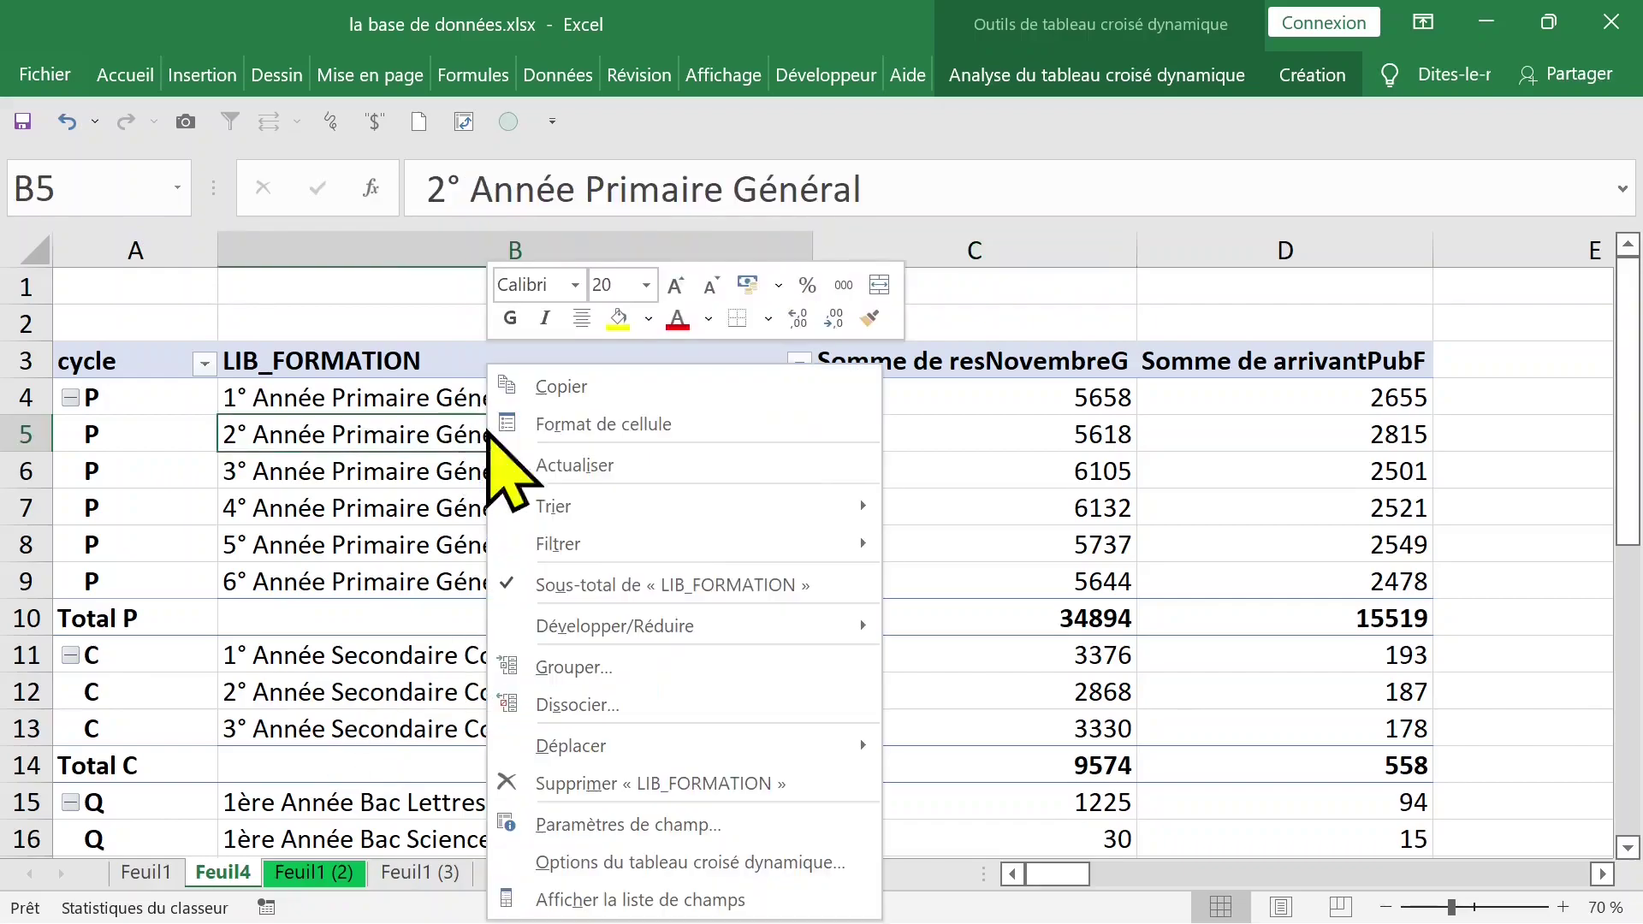
{"action": "left_click", "coordinate": [709, 904]}
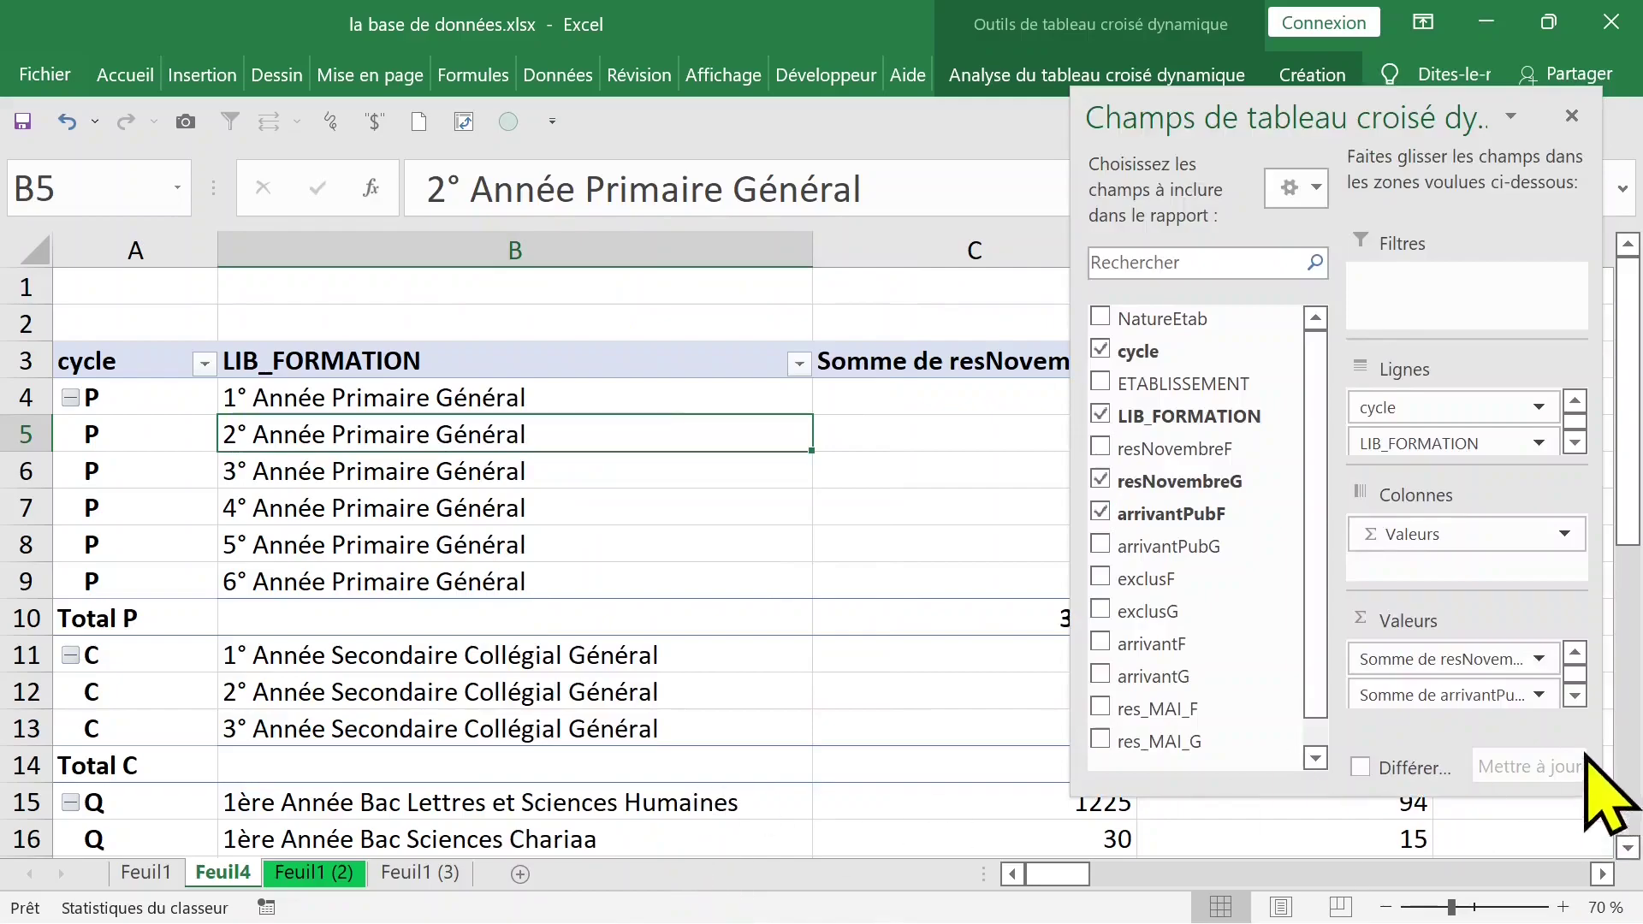
{"action": "left_click_drag", "start_coordinate": [1489, 659], "coordinate": [950, 655]}
{"action": "left_click_drag", "start_coordinate": [1420, 672], "coordinate": [814, 630]}
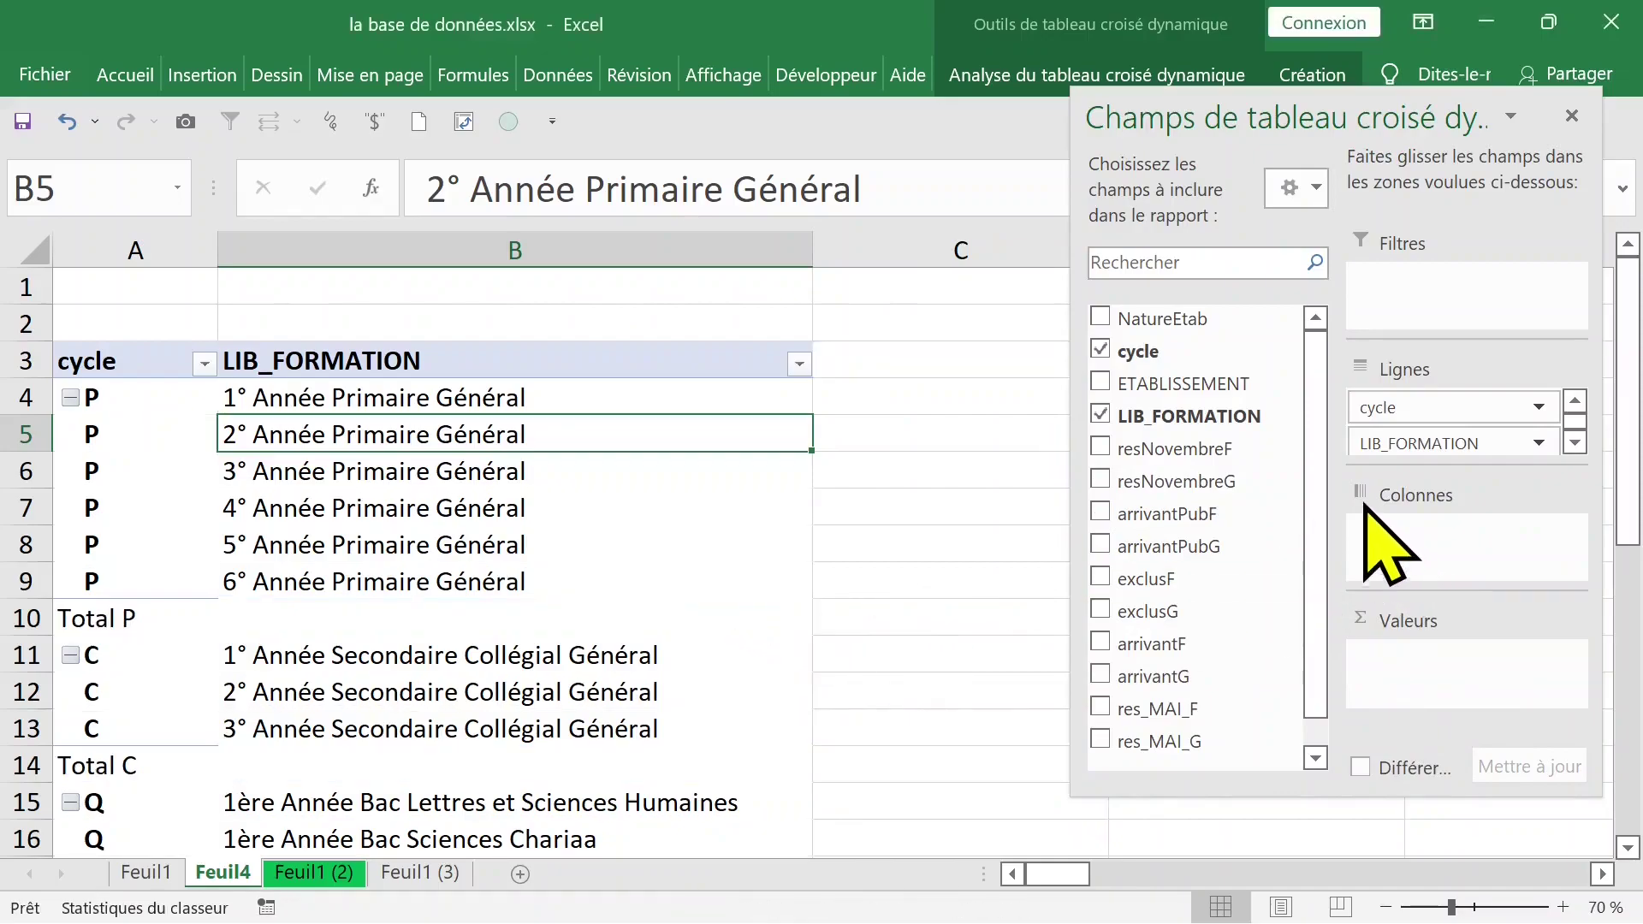
Add res_MAI_F and res_MAI_G as sums to the values area and close the field list
{"action": "scroll", "coordinate": [1322, 531], "scroll_direction": "down", "scroll_amount": 1}
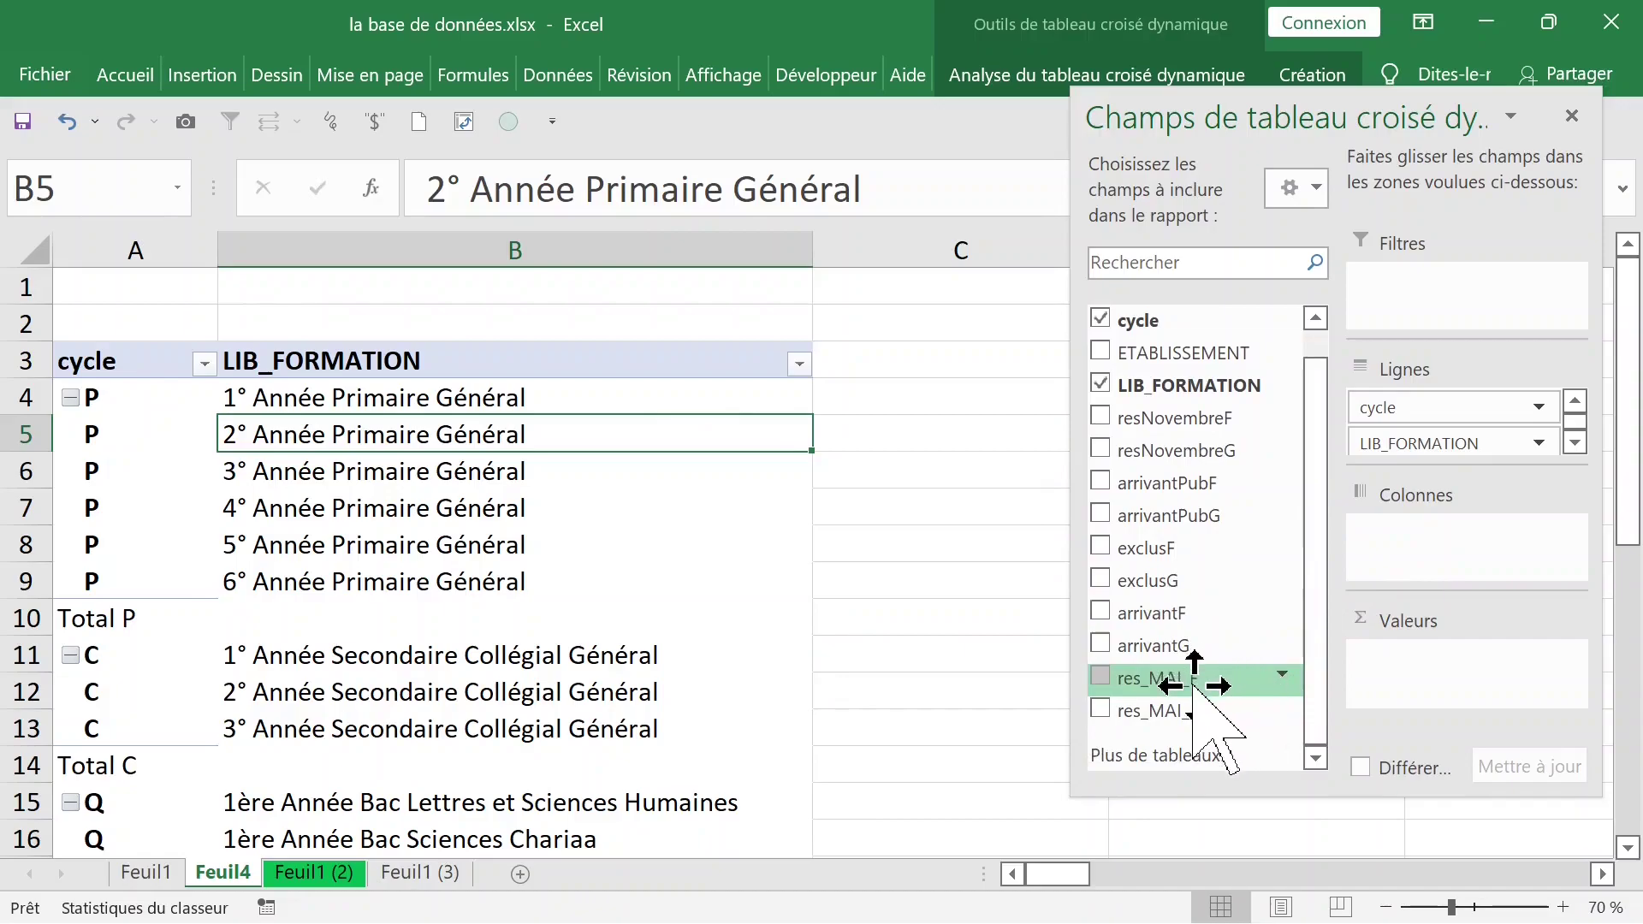
{"action": "left_click_drag", "start_coordinate": [1198, 685], "coordinate": [1369, 659]}
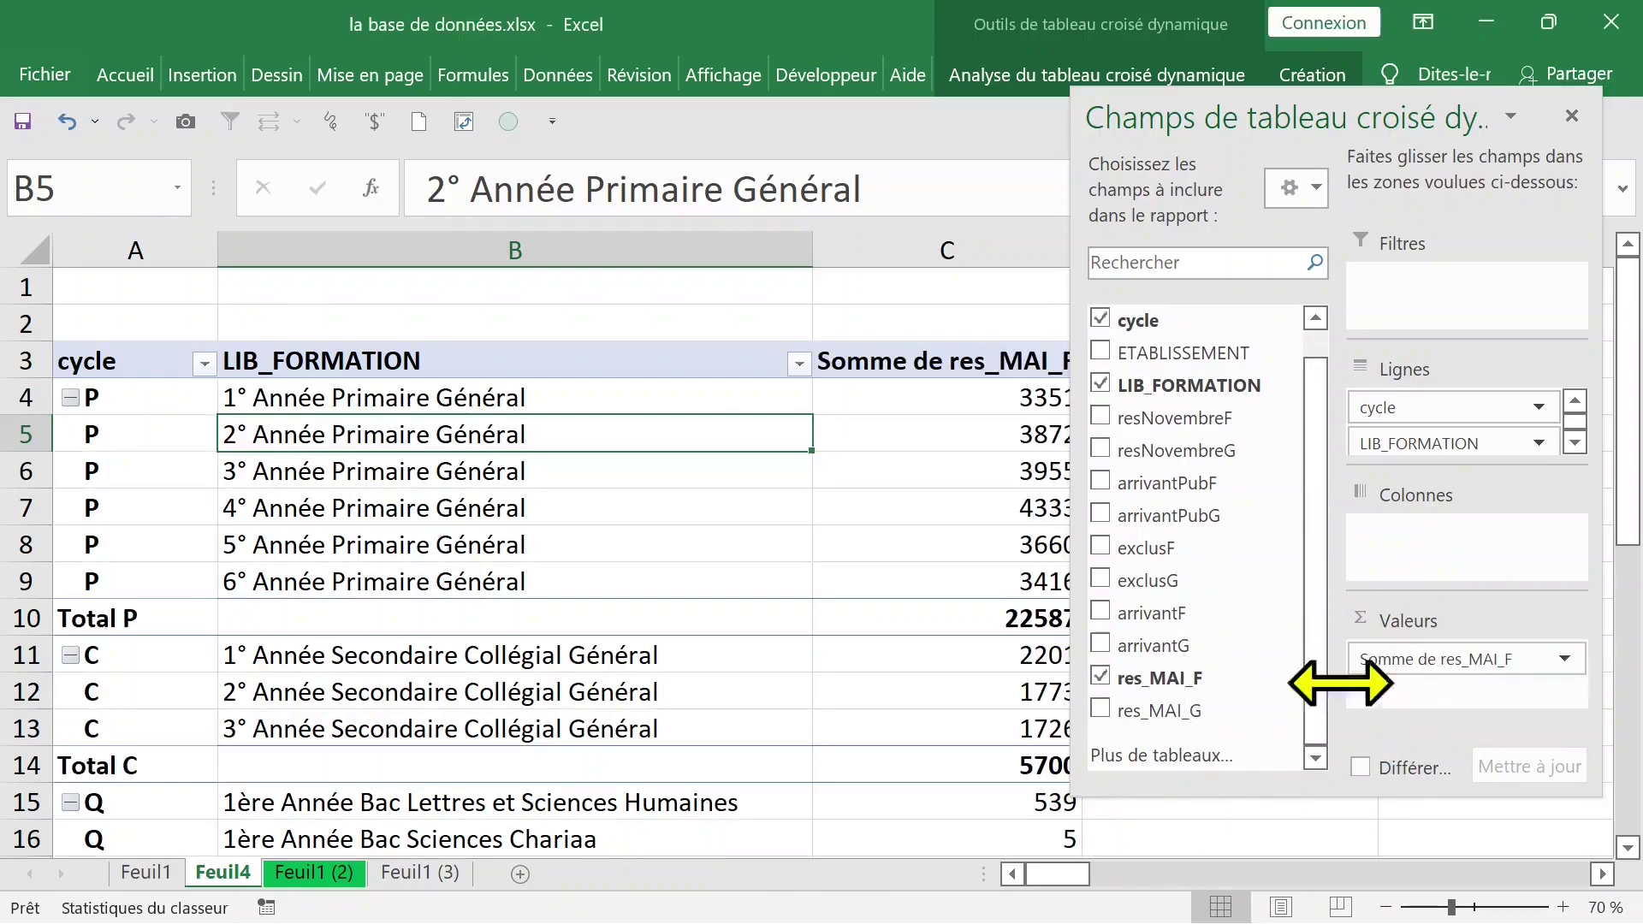
{"action": "left_click_drag", "start_coordinate": [1181, 710], "coordinate": [1416, 695]}
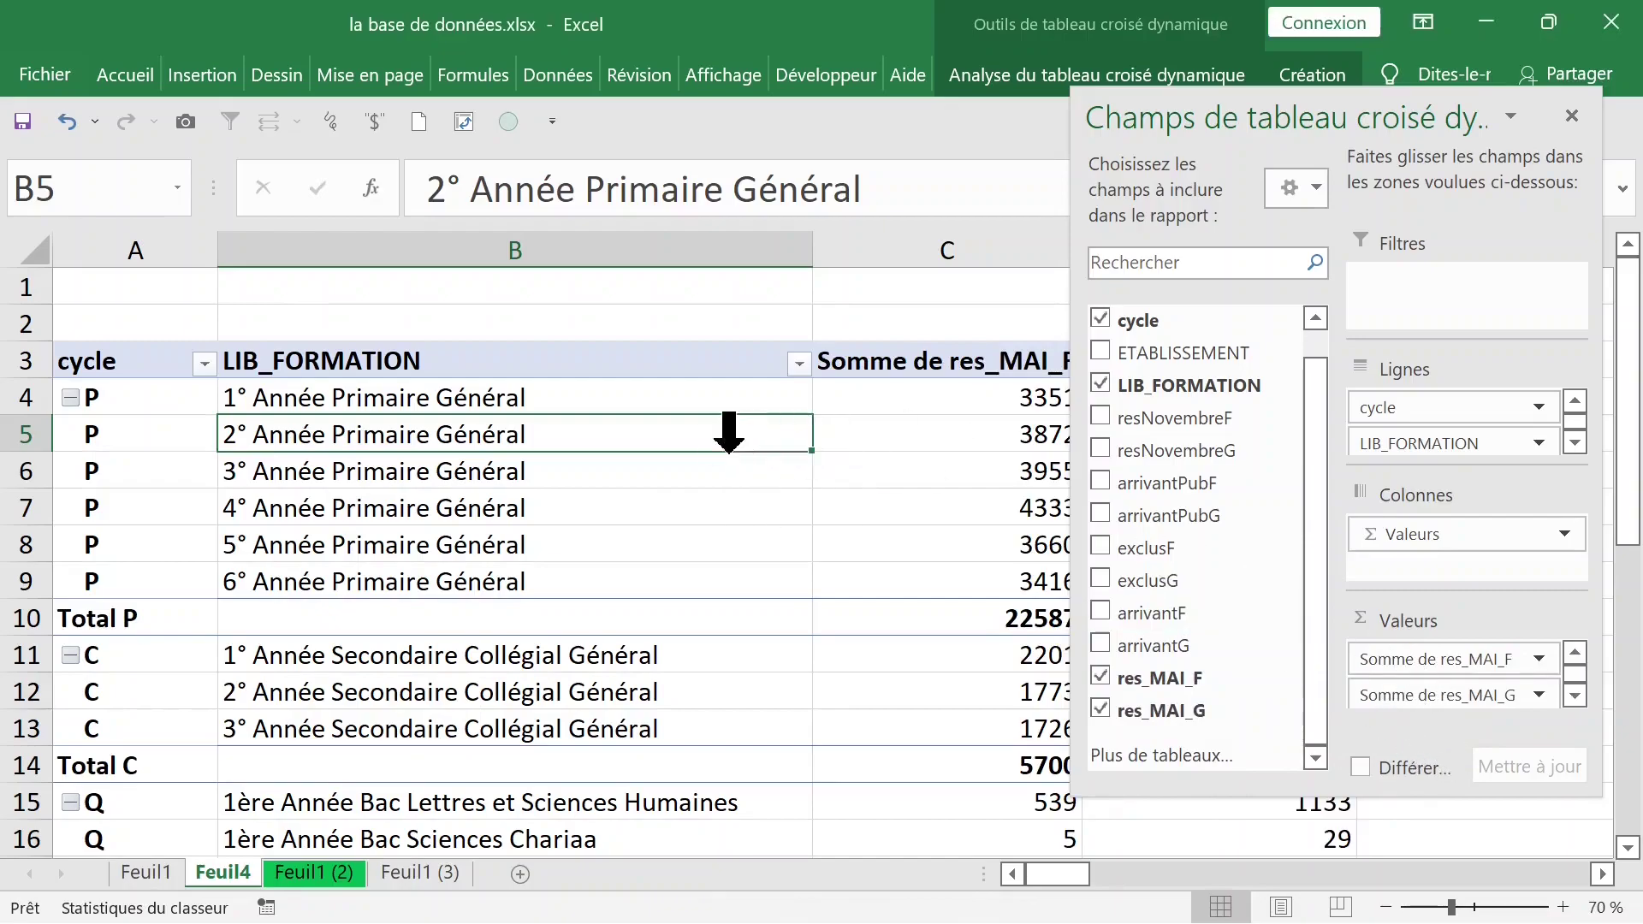
{"action": "left_click", "coordinate": [829, 428]}
{"action": "key", "text": "Return"}
{"action": "key", "text": "Return"}
{"action": "left_click", "coordinate": [1571, 115]}
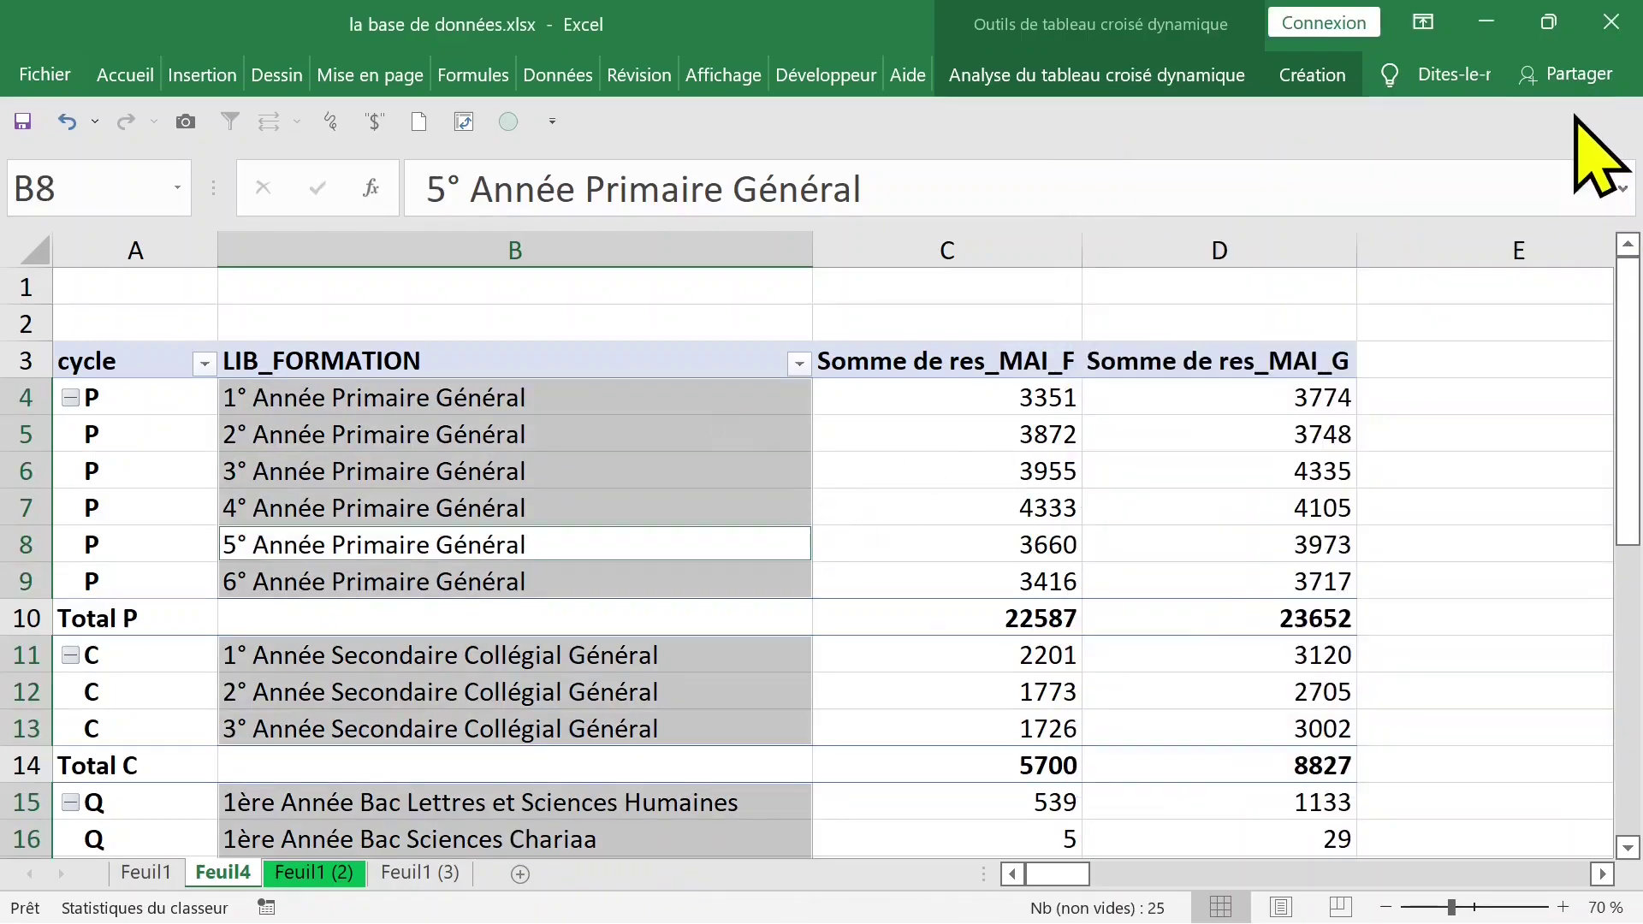
Narrow the LIB_FORMATION column and select the first res_MAI_F value in the pivot table
{"action": "left_click", "coordinate": [822, 256]}
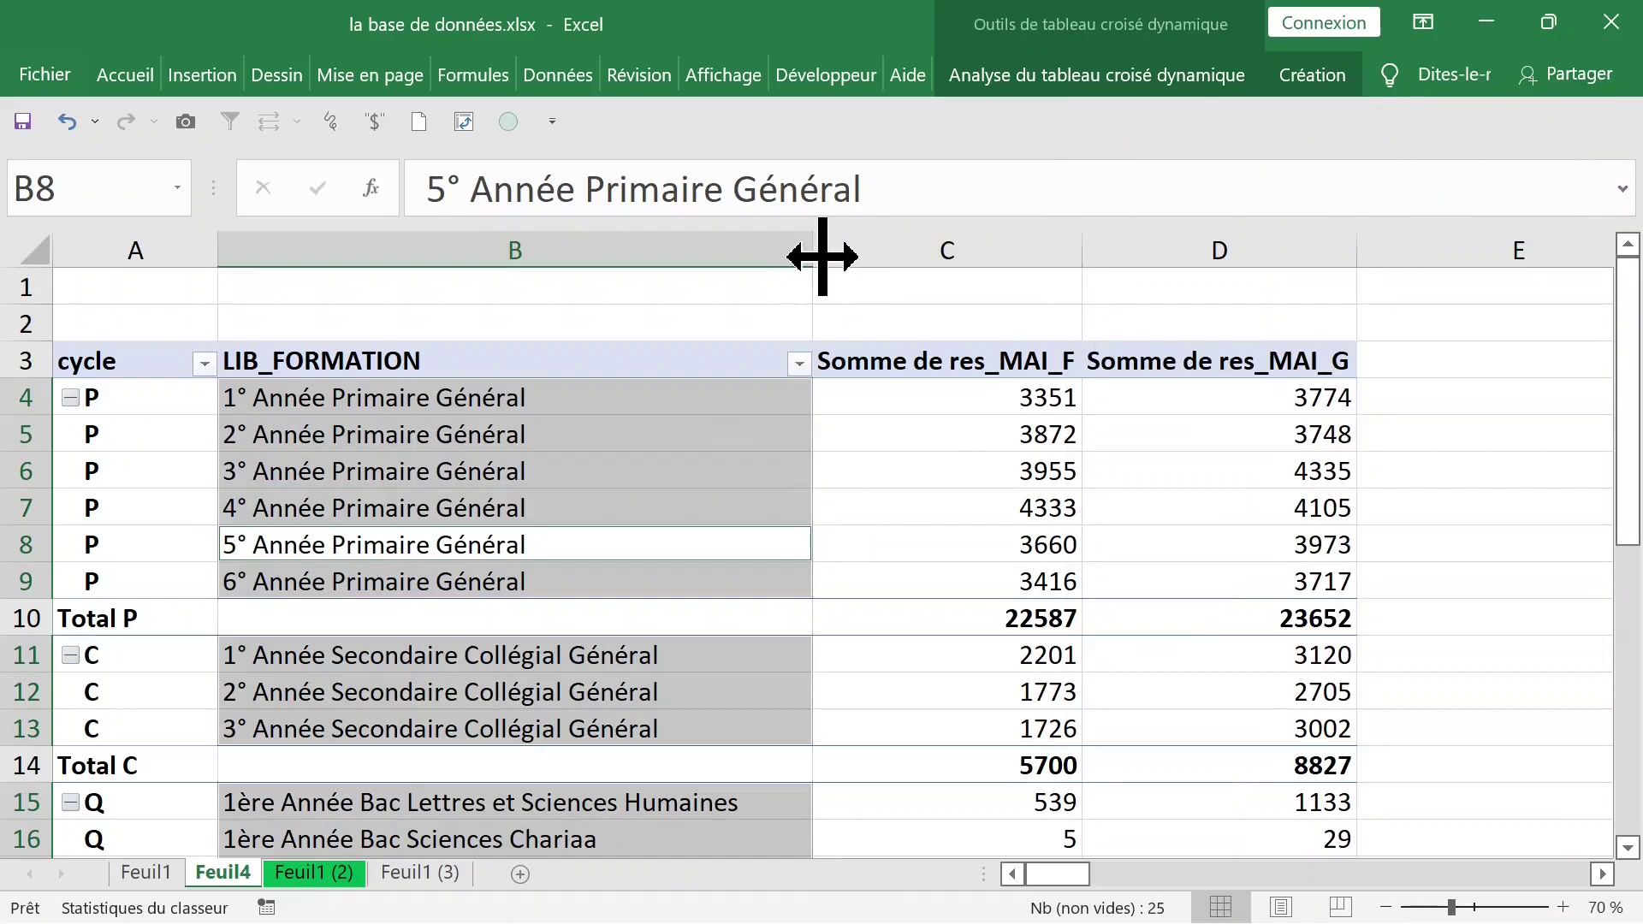
{"action": "left_click_drag", "start_coordinate": [820, 253], "coordinate": [725, 251]}
{"action": "left_click", "coordinate": [922, 427]}
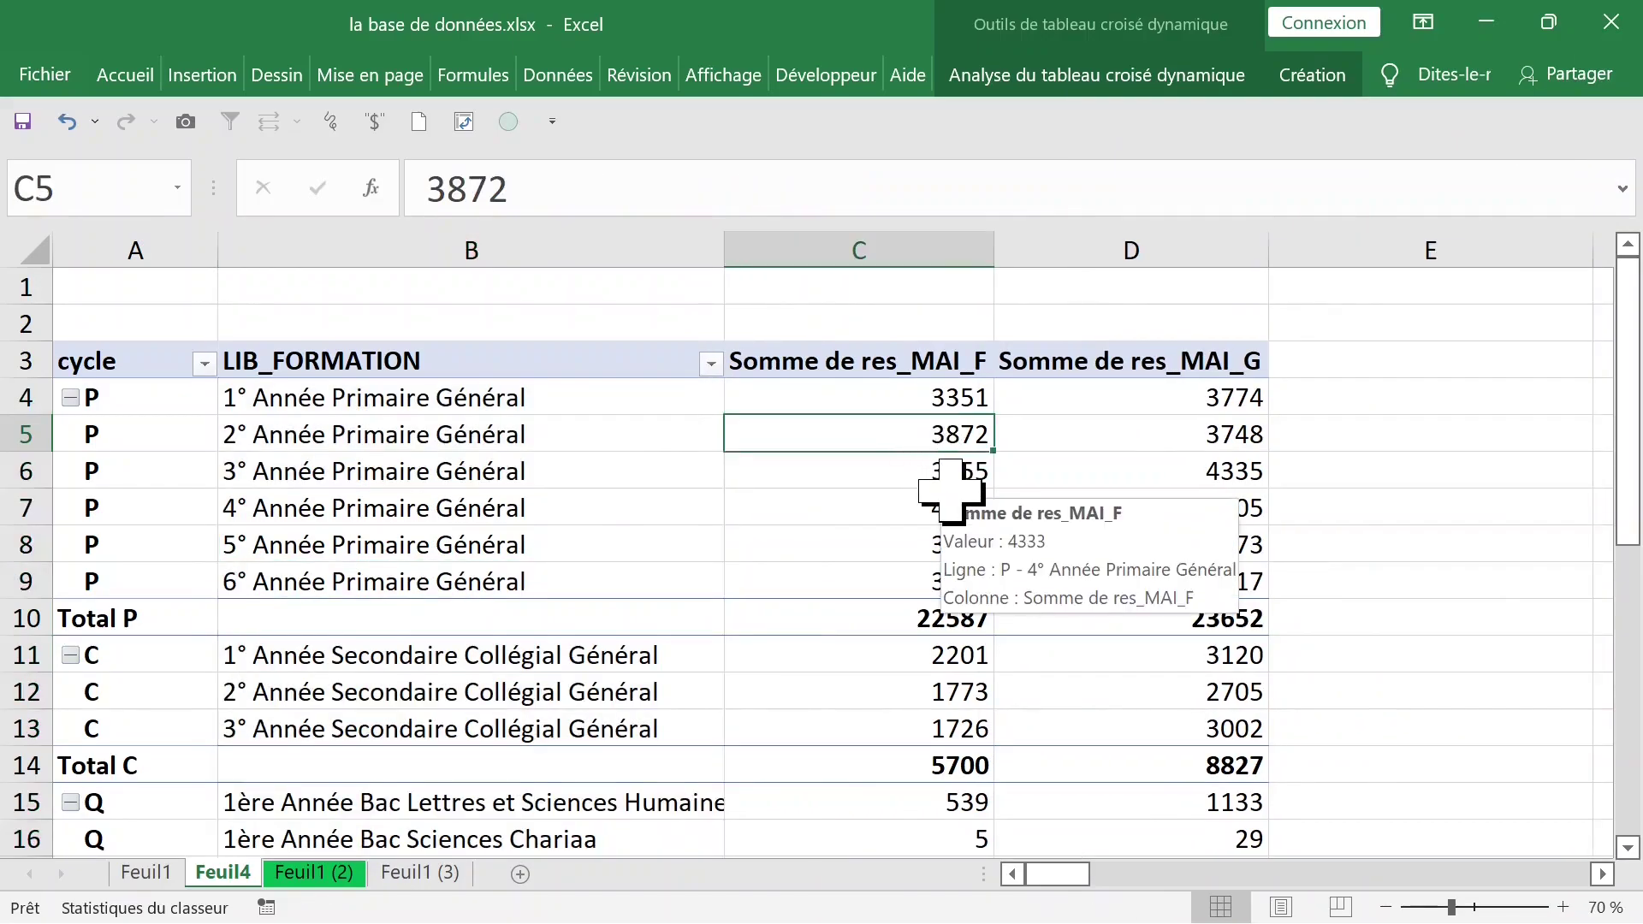
{"action": "left_click", "coordinate": [1167, 433]}
{"action": "left_click", "coordinate": [762, 368]}
{"action": "left_click", "coordinate": [877, 411]}
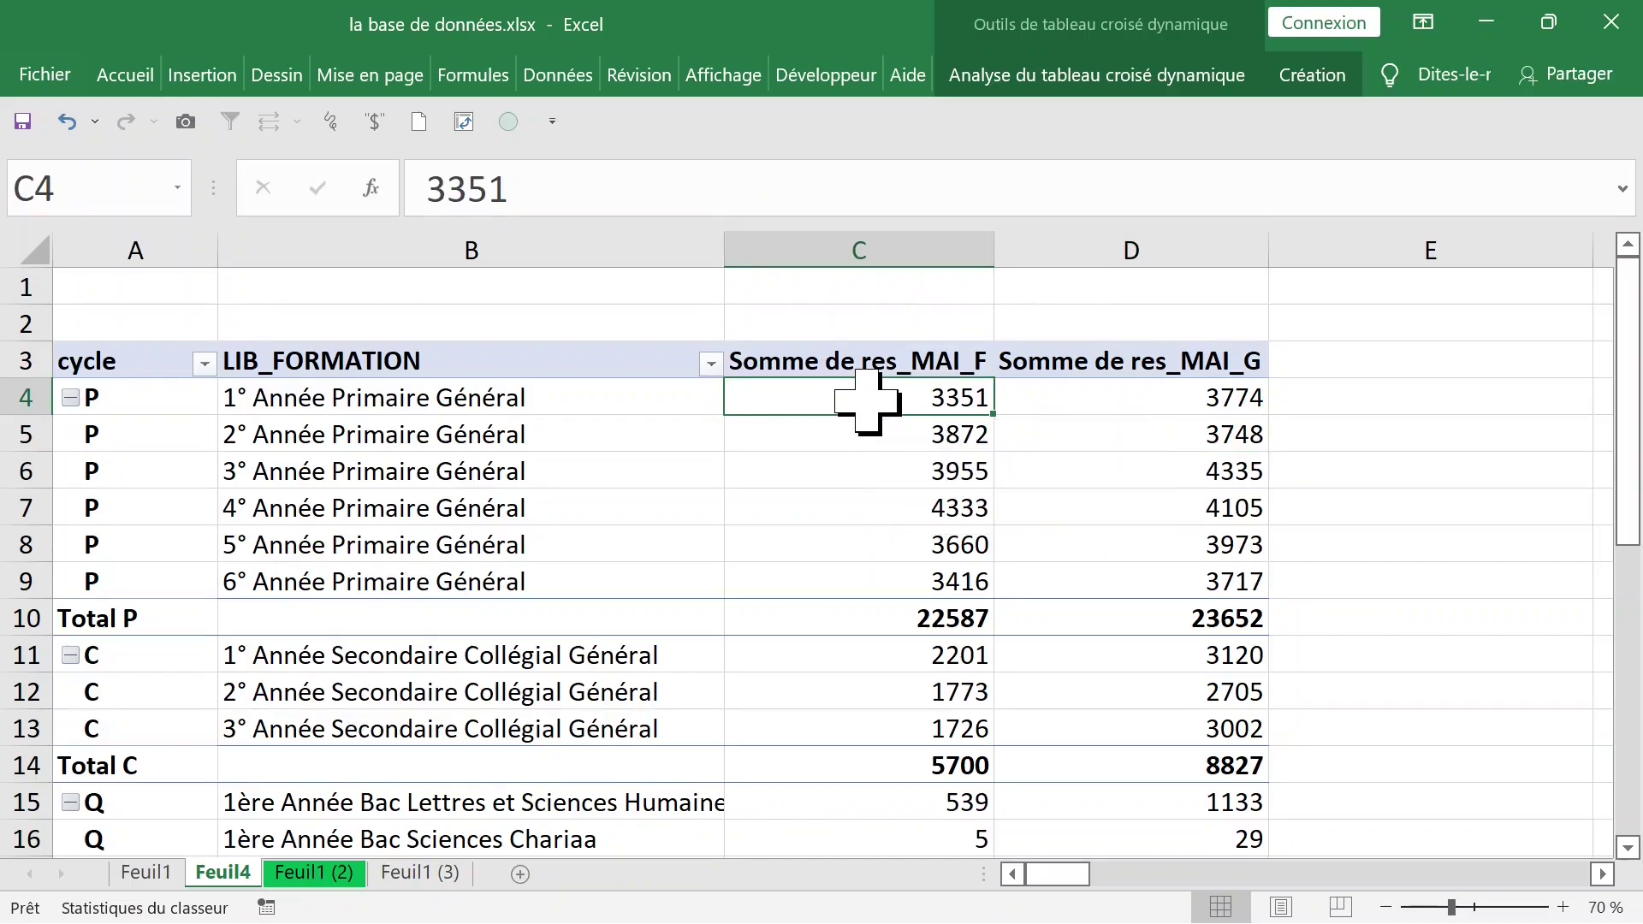
Show the field list, add resNovembreF above the res_MAI sums and resNovembreG below them in the values area, and close the list
{"action": "right_click", "coordinate": [868, 401]}
{"action": "left_click", "coordinate": [1045, 857]}
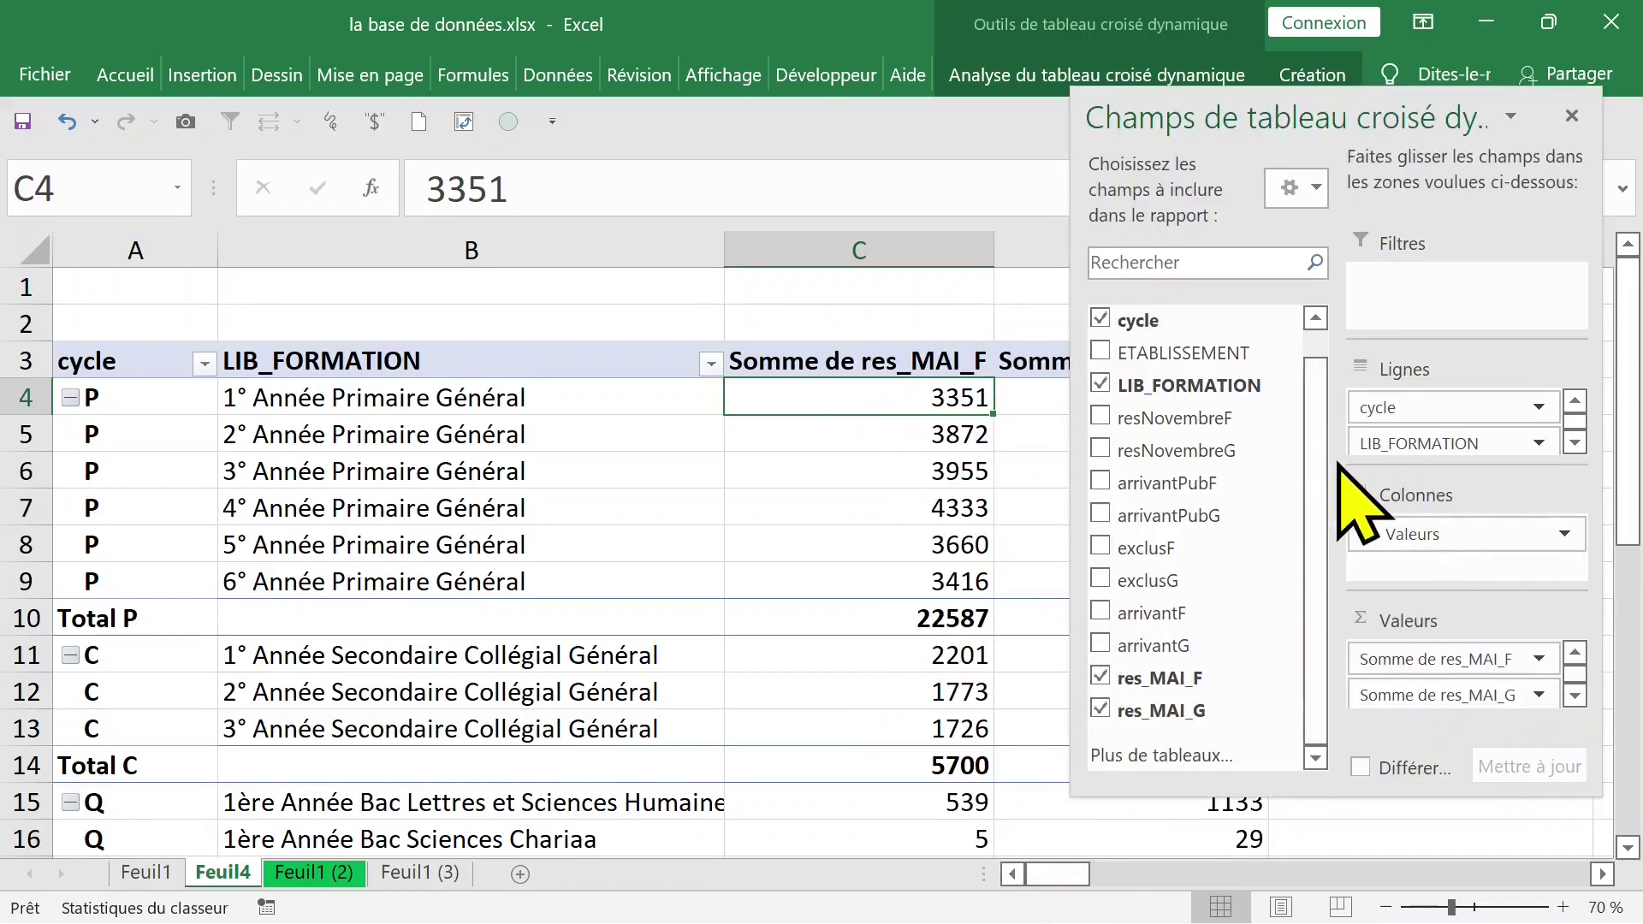
{"action": "left_click_drag", "start_coordinate": [1234, 428], "coordinate": [1459, 655]}
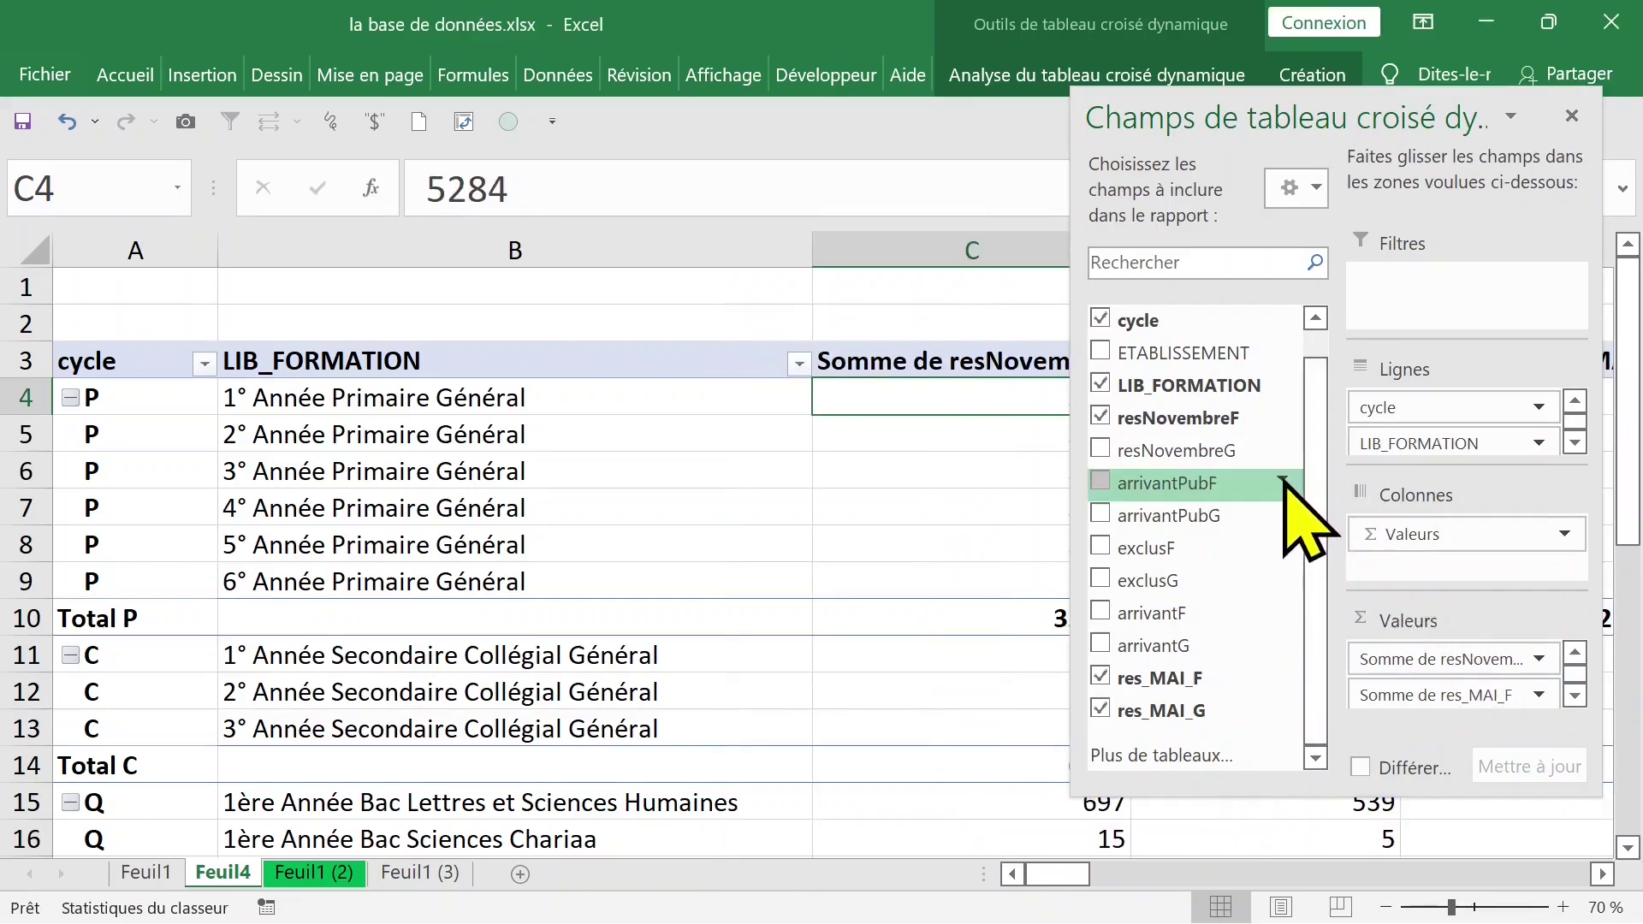
{"action": "left_click_drag", "start_coordinate": [1236, 451], "coordinate": [1460, 685]}
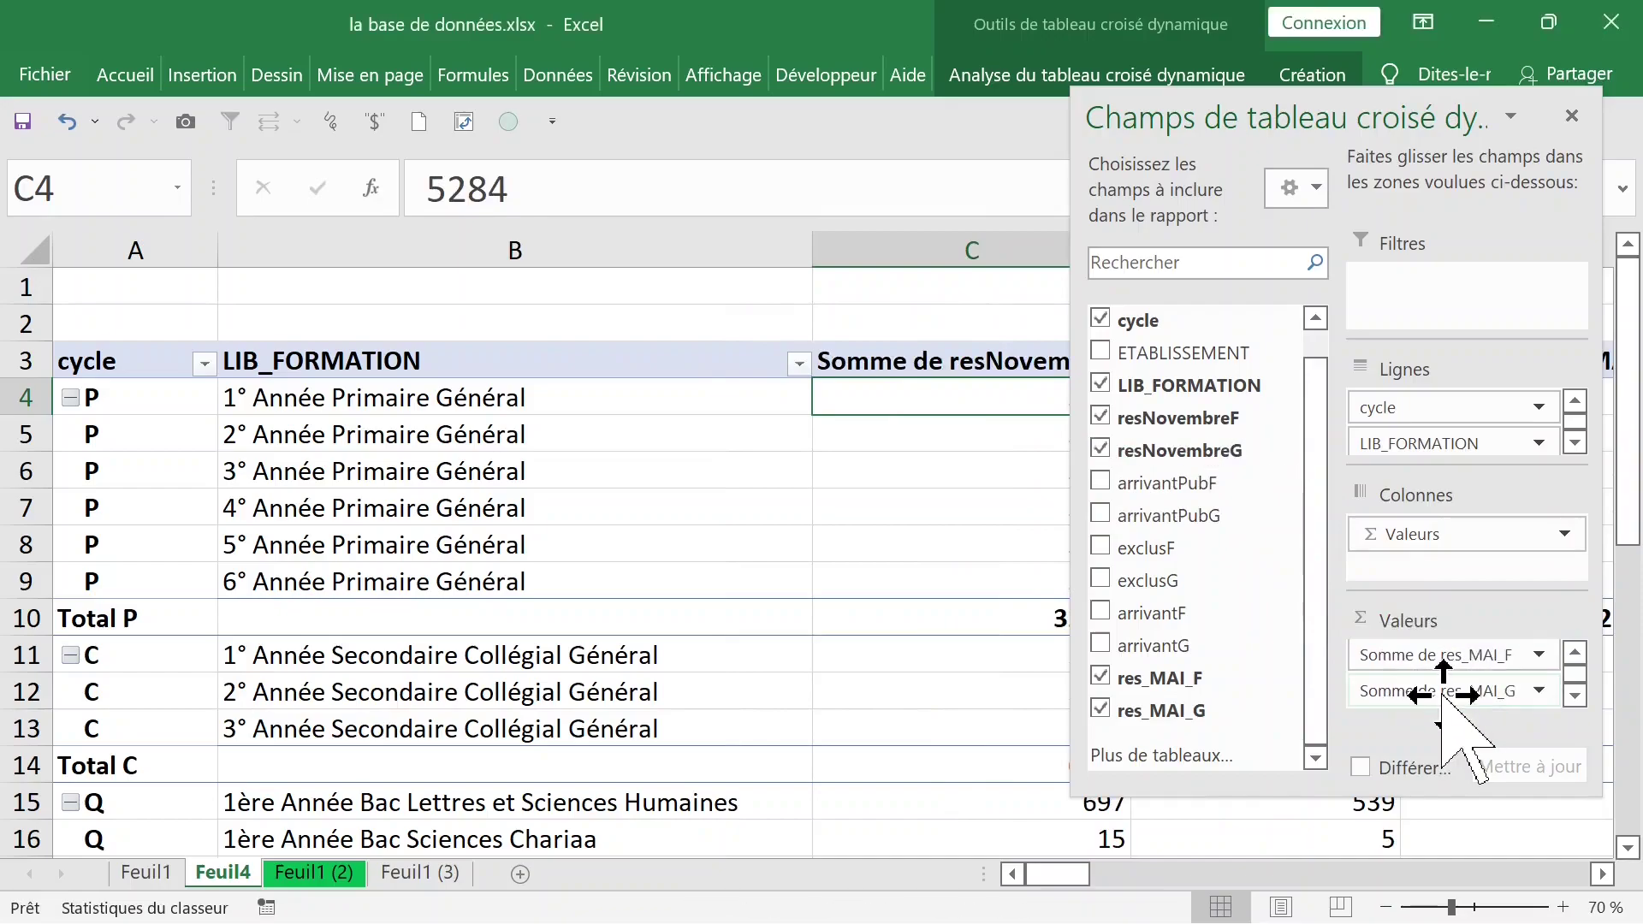
{"action": "left_click", "coordinate": [926, 518]}
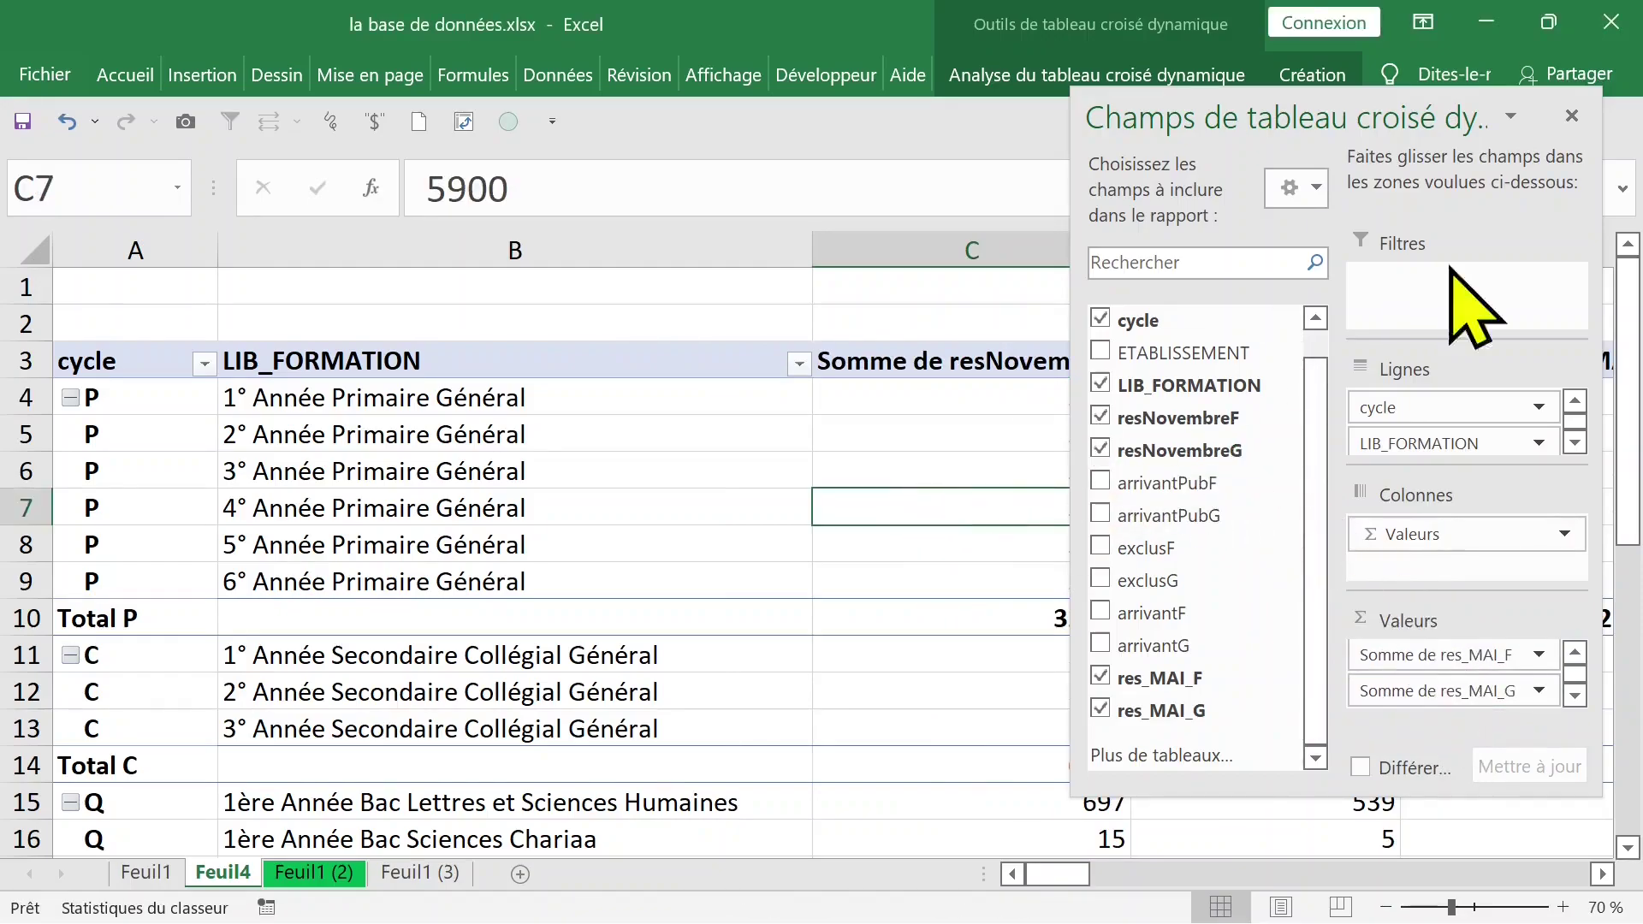
{"action": "left_click", "coordinate": [1571, 116]}
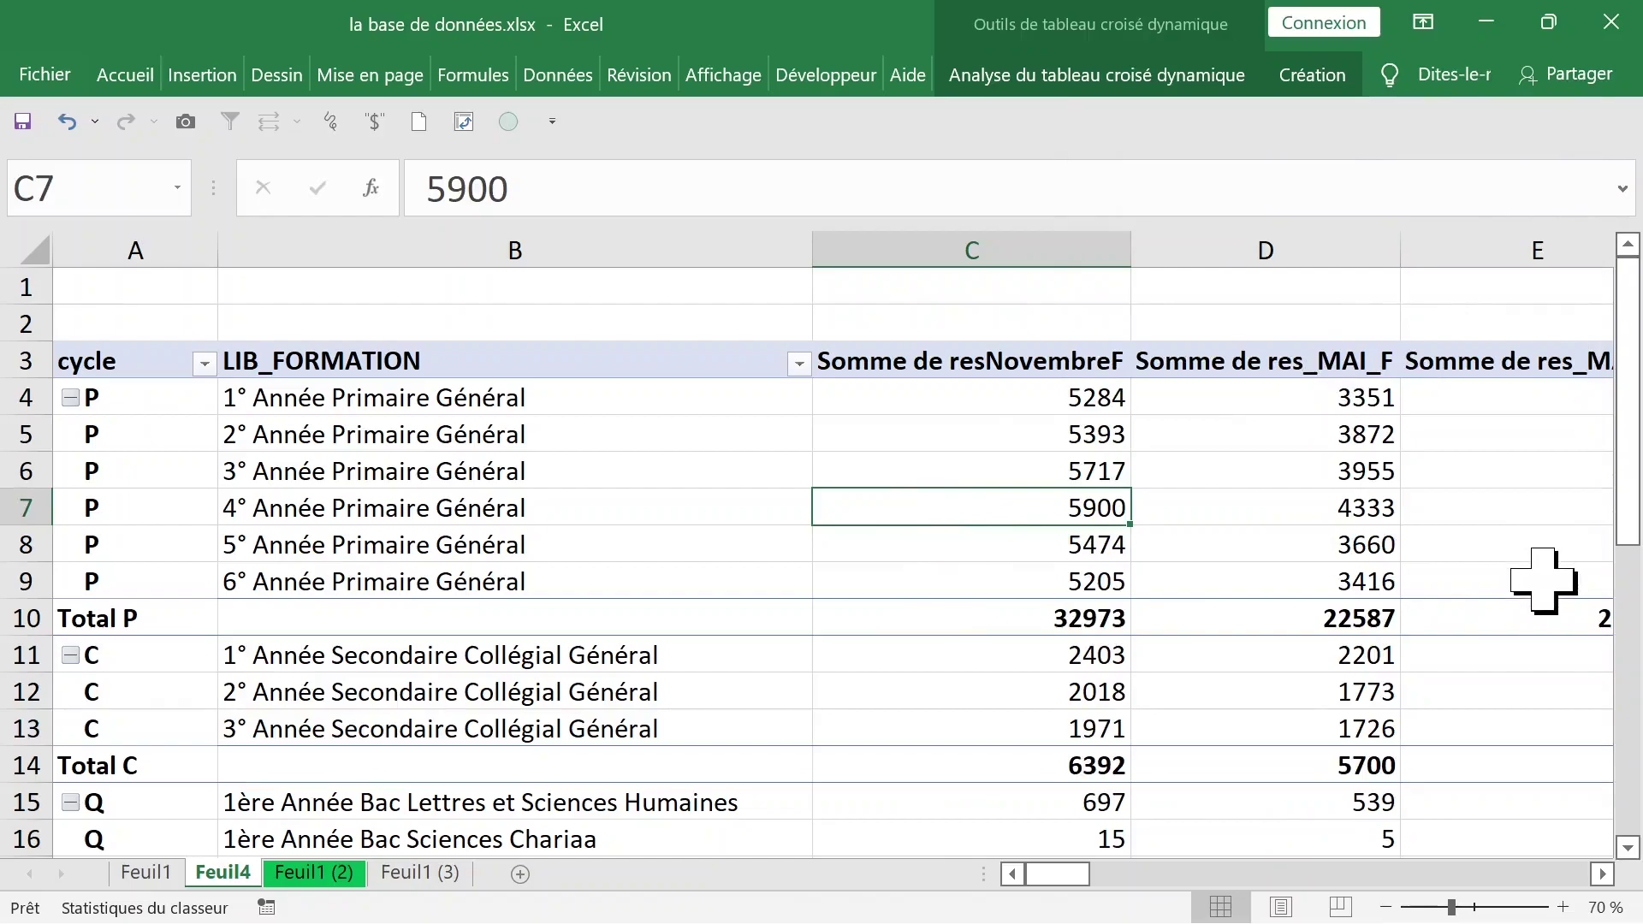
Hide the ribbon and zoom the sheet out until all four sum columns fit in view
{"action": "mouse_move", "coordinate": [1543, 580]}
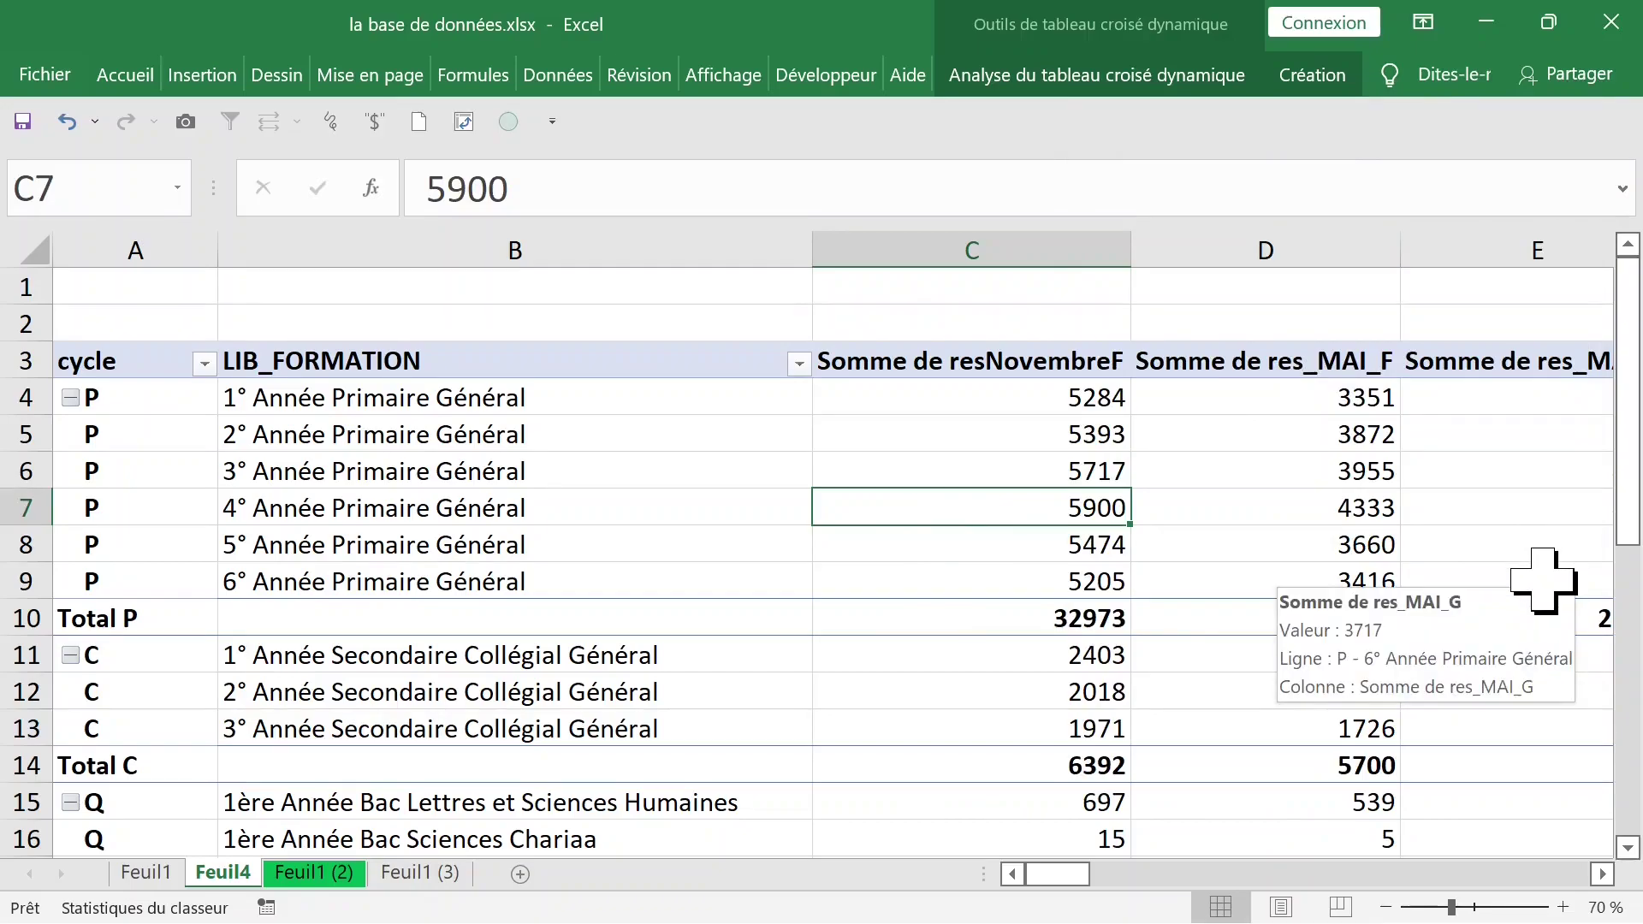
{"action": "key", "text": "ctrl+shift+F1"}
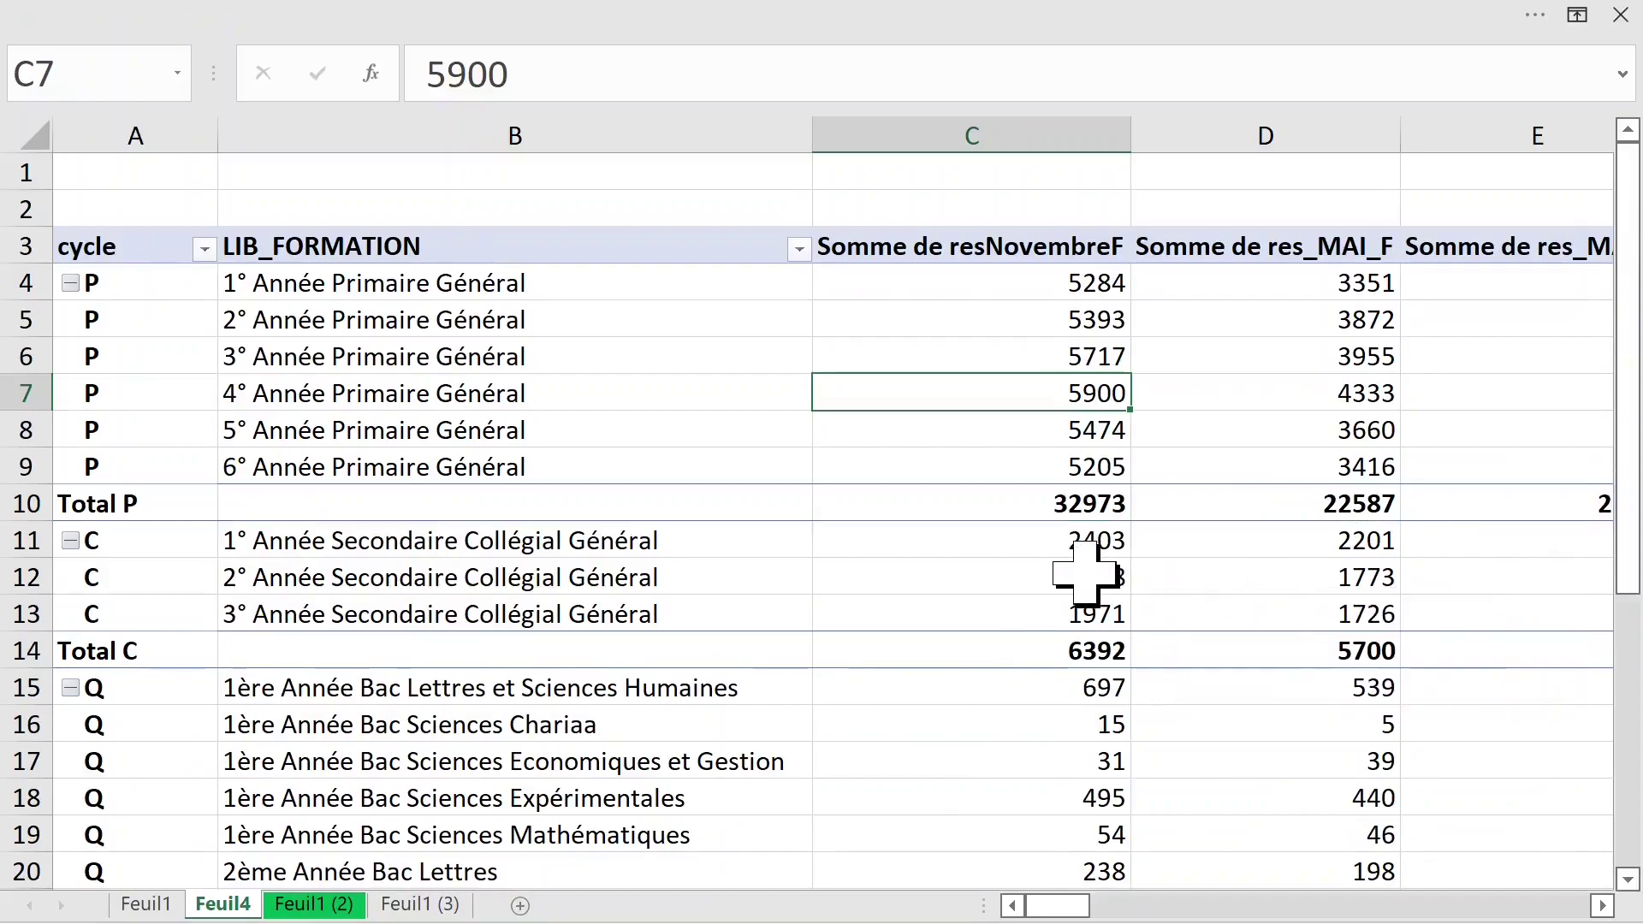
{"action": "scroll", "coordinate": [1069, 569], "scroll_direction": "down", "scroll_amount": 2, "text": "ctrl"}
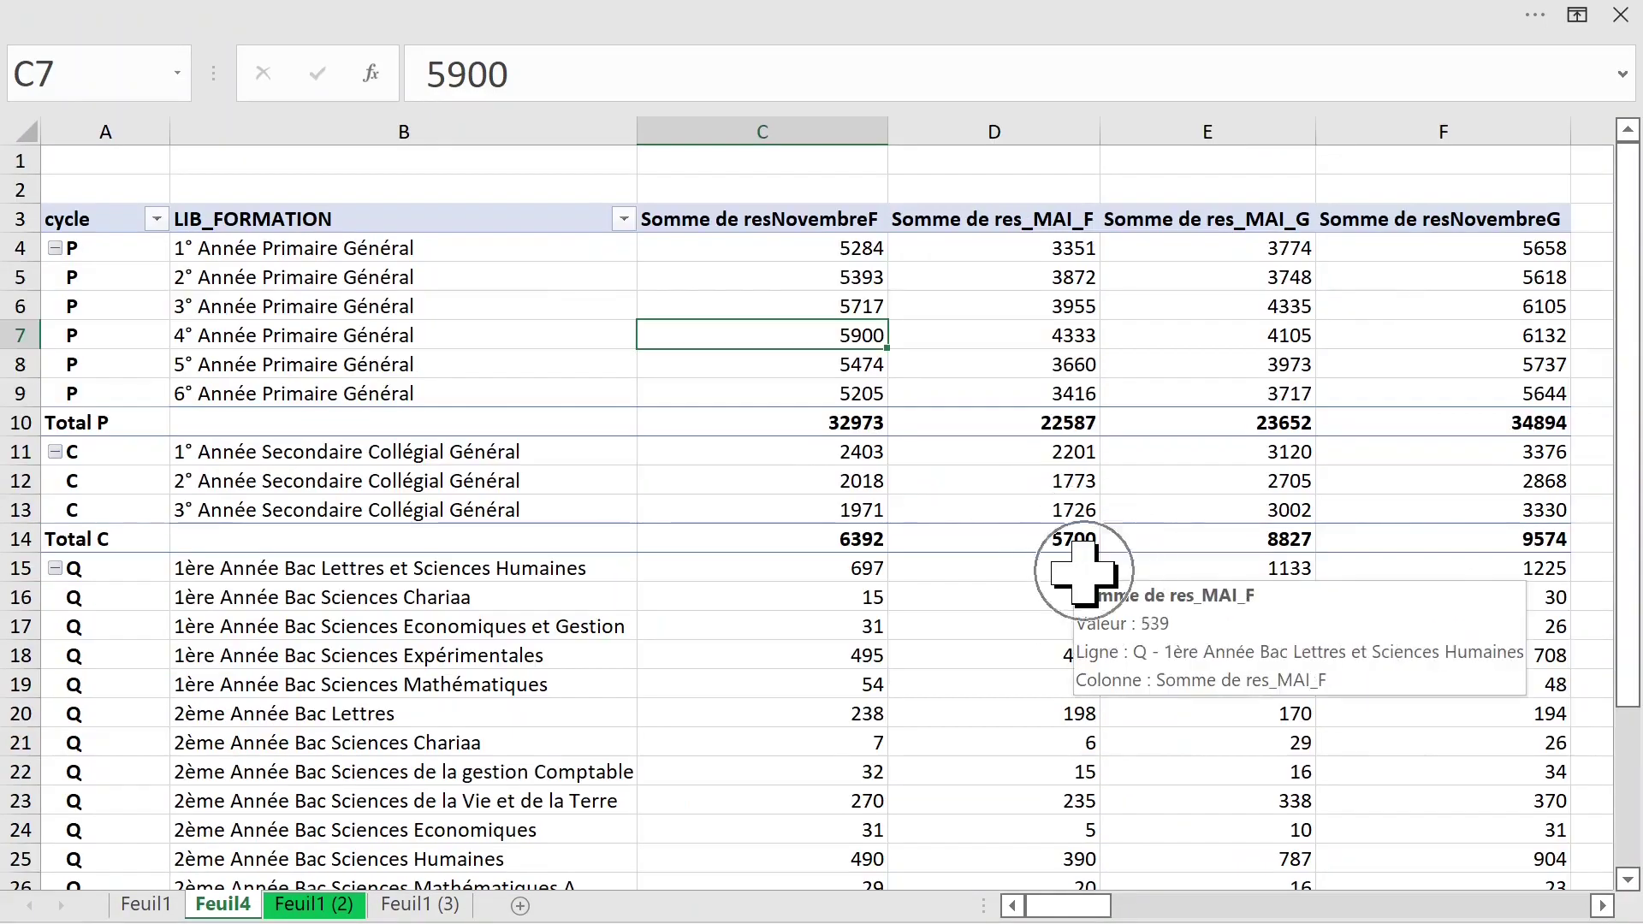
Examine the order of the resNovembreF, res_MAI_F, res_MAI_G and resNovembreG sum headings in row 3
{"action": "left_click", "coordinate": [764, 219]}
{"action": "left_click", "coordinate": [982, 219]}
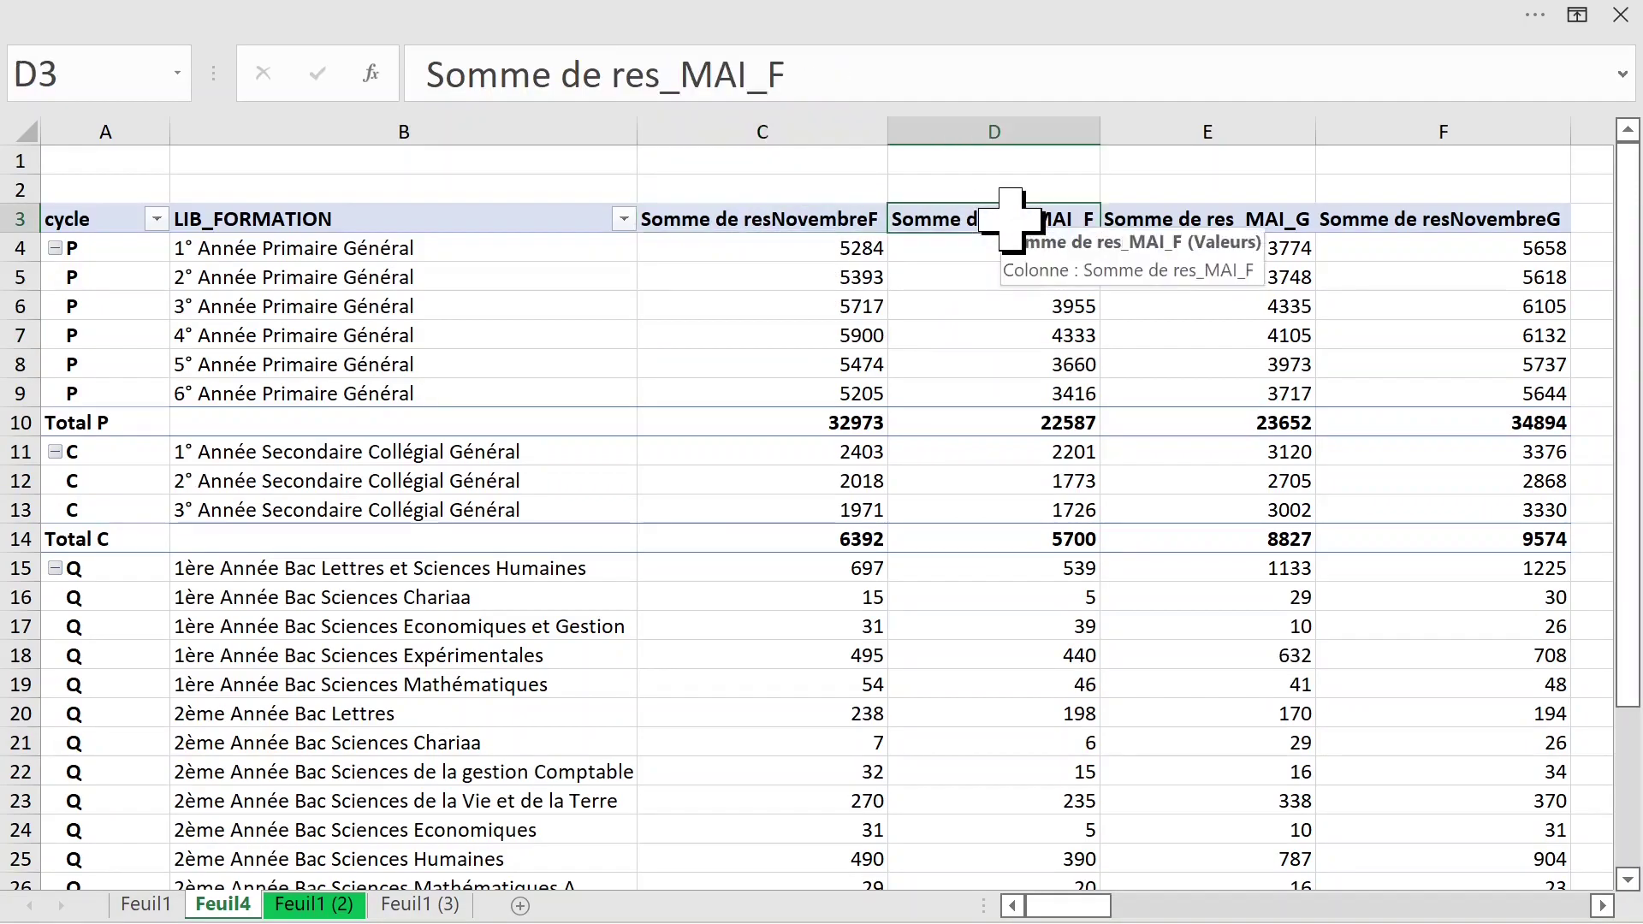
{"action": "left_click", "coordinate": [809, 219]}
{"action": "left_click", "coordinate": [982, 219]}
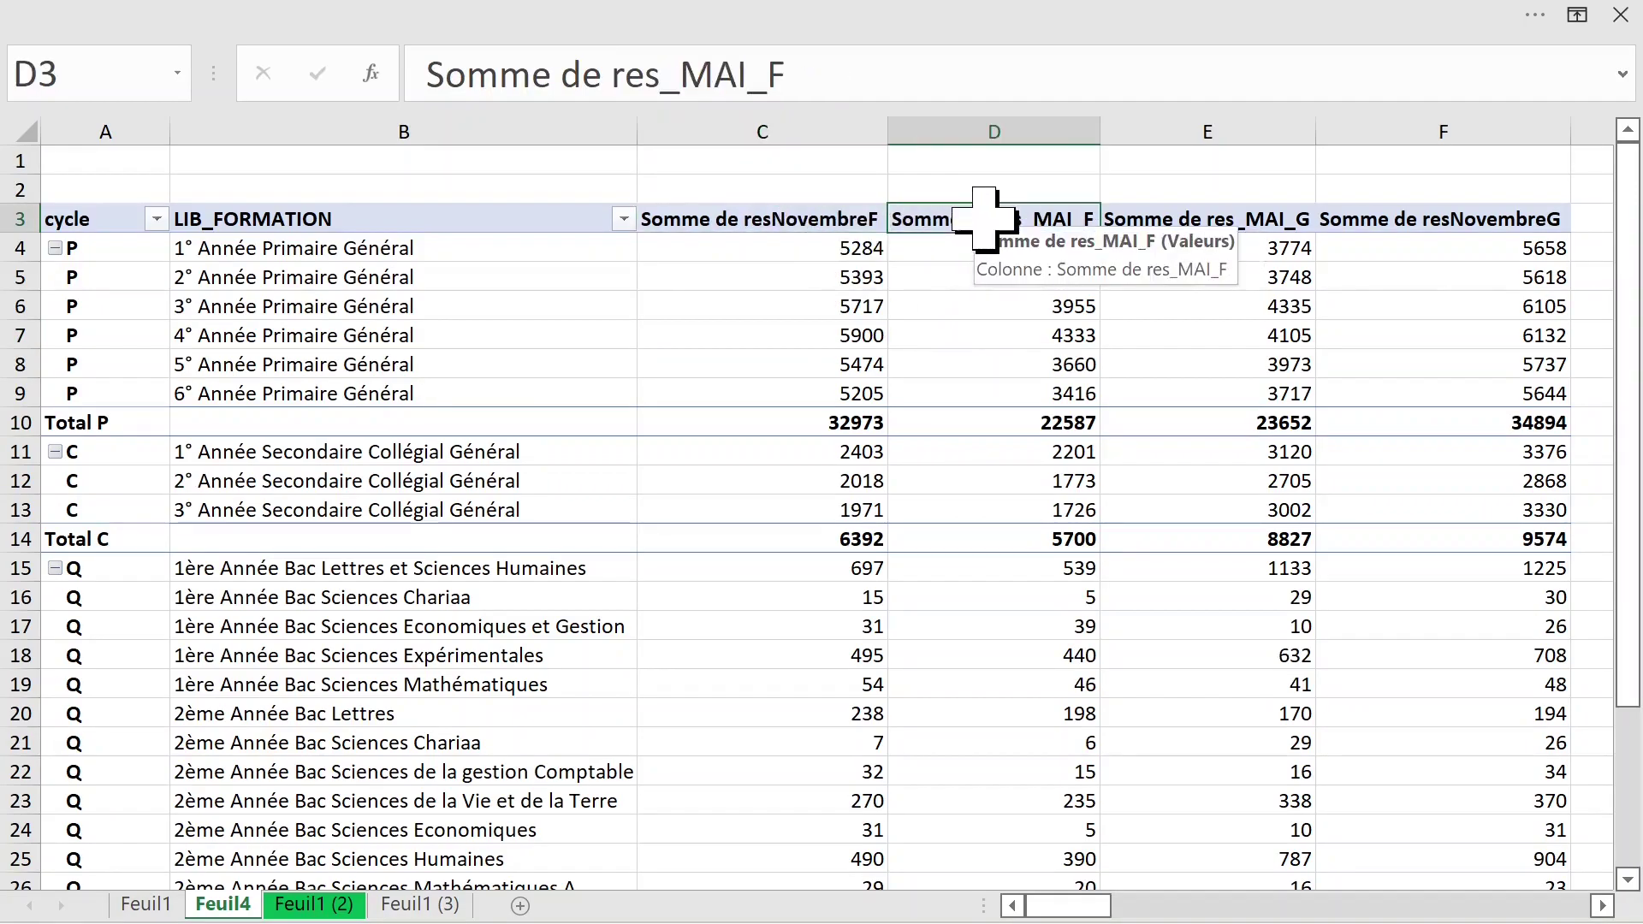
{"action": "left_click", "coordinate": [1243, 218]}
{"action": "left_click", "coordinate": [1420, 219]}
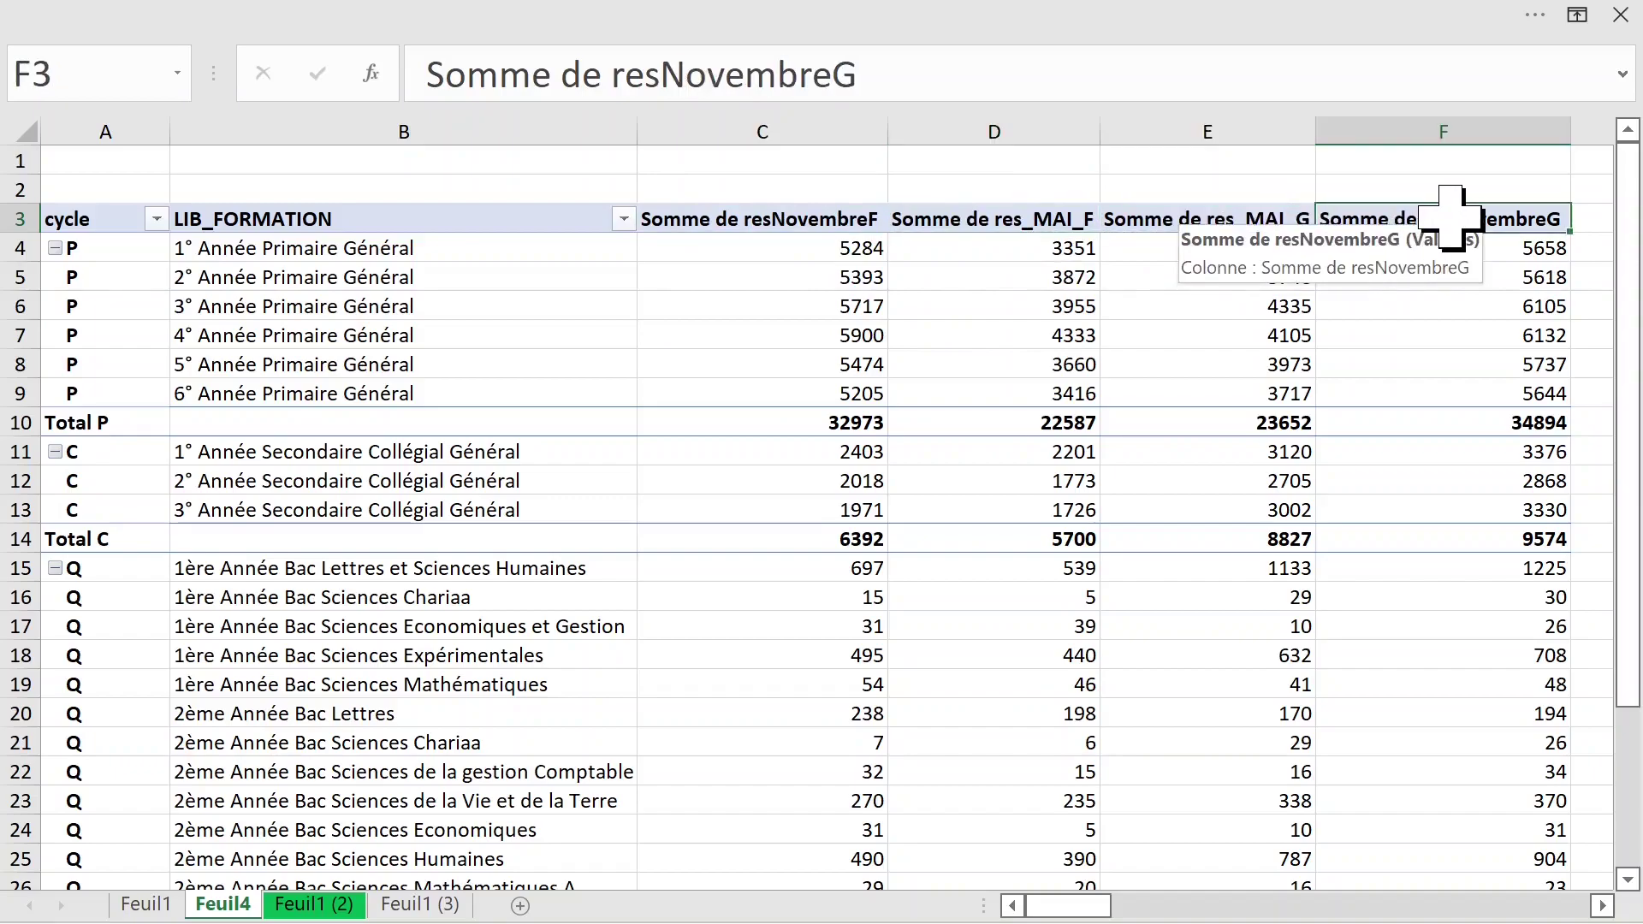
{"action": "left_click", "coordinate": [1230, 193]}
{"action": "left_click", "coordinate": [1210, 219]}
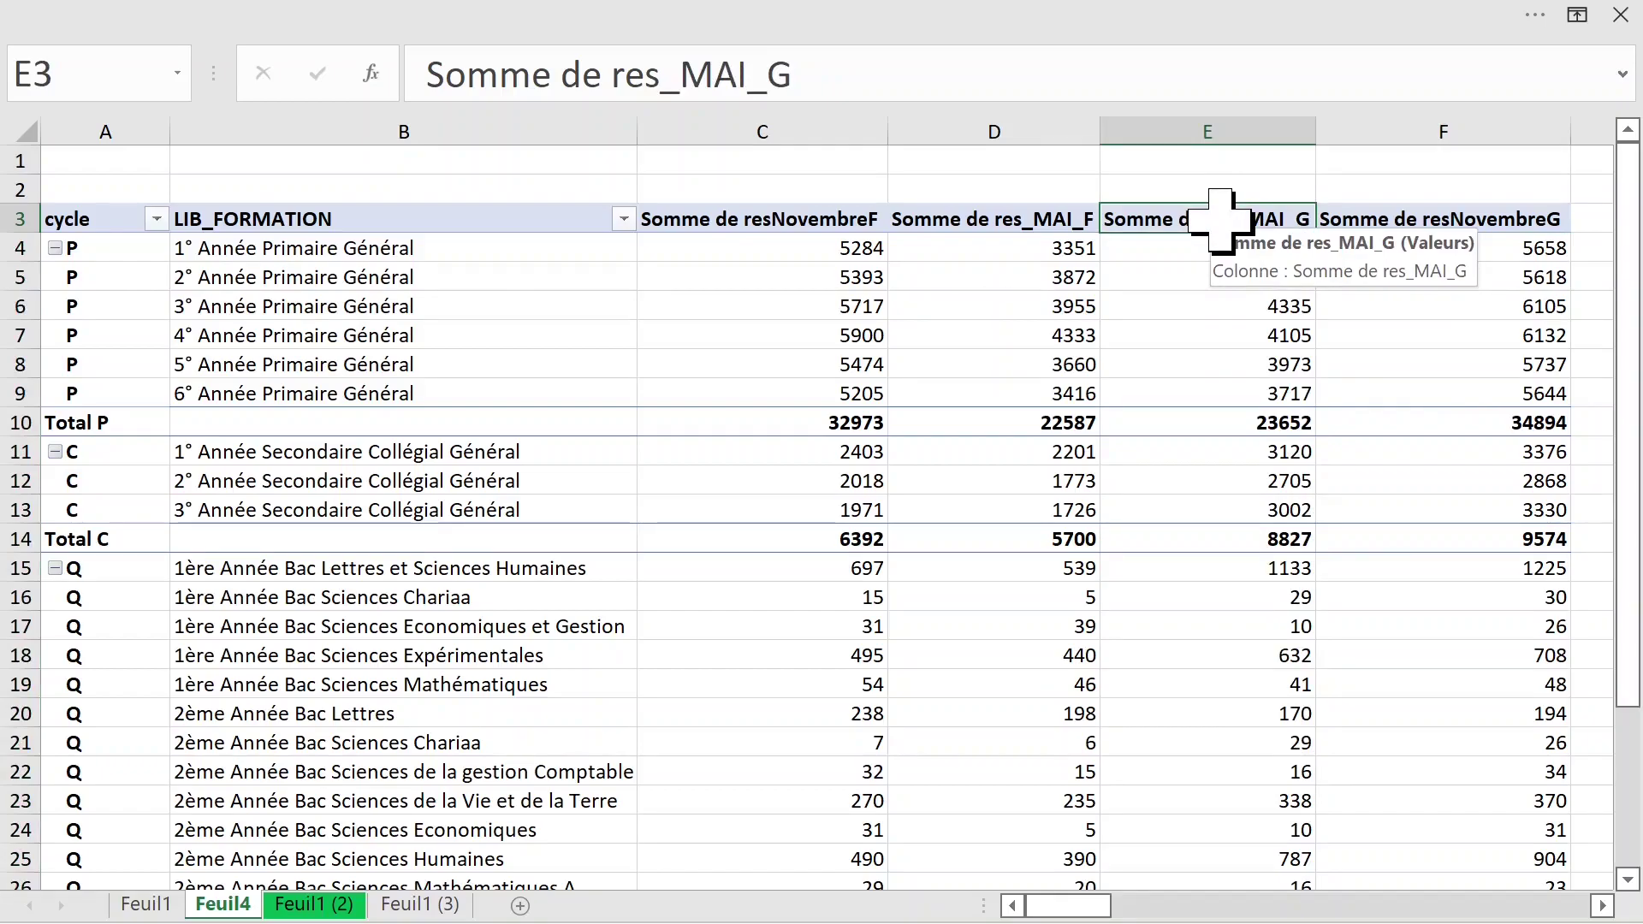
Show the pivot table field list again, then move and enlarge its pane to fit more of the fields and areas
{"action": "right_click", "coordinate": [1190, 221]}
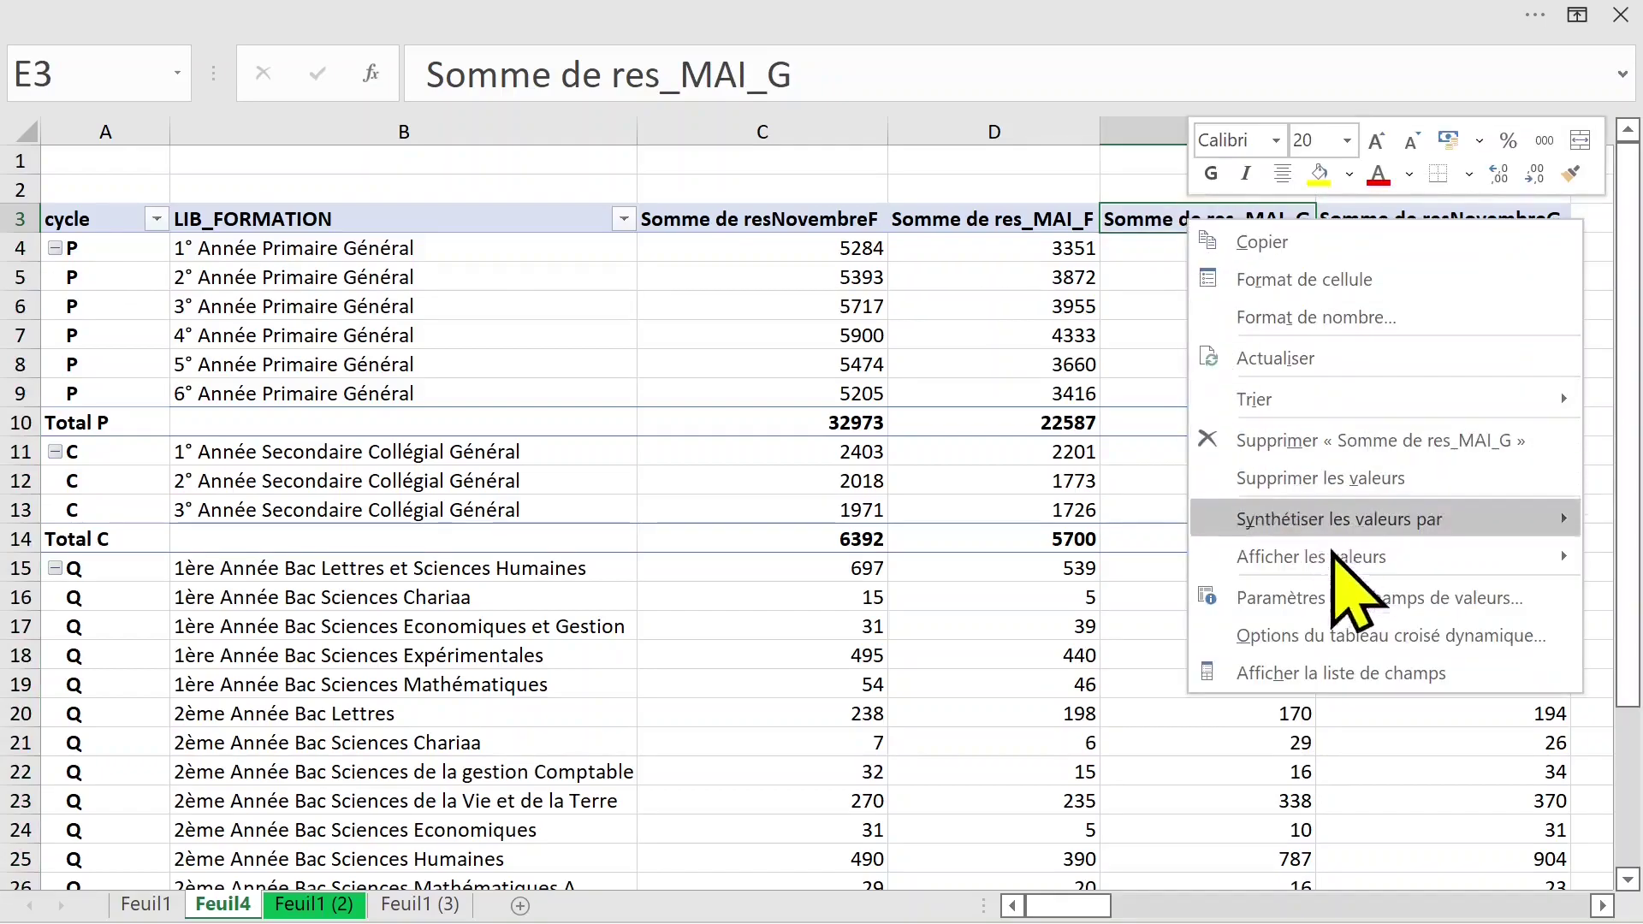
{"action": "left_click", "coordinate": [1369, 673]}
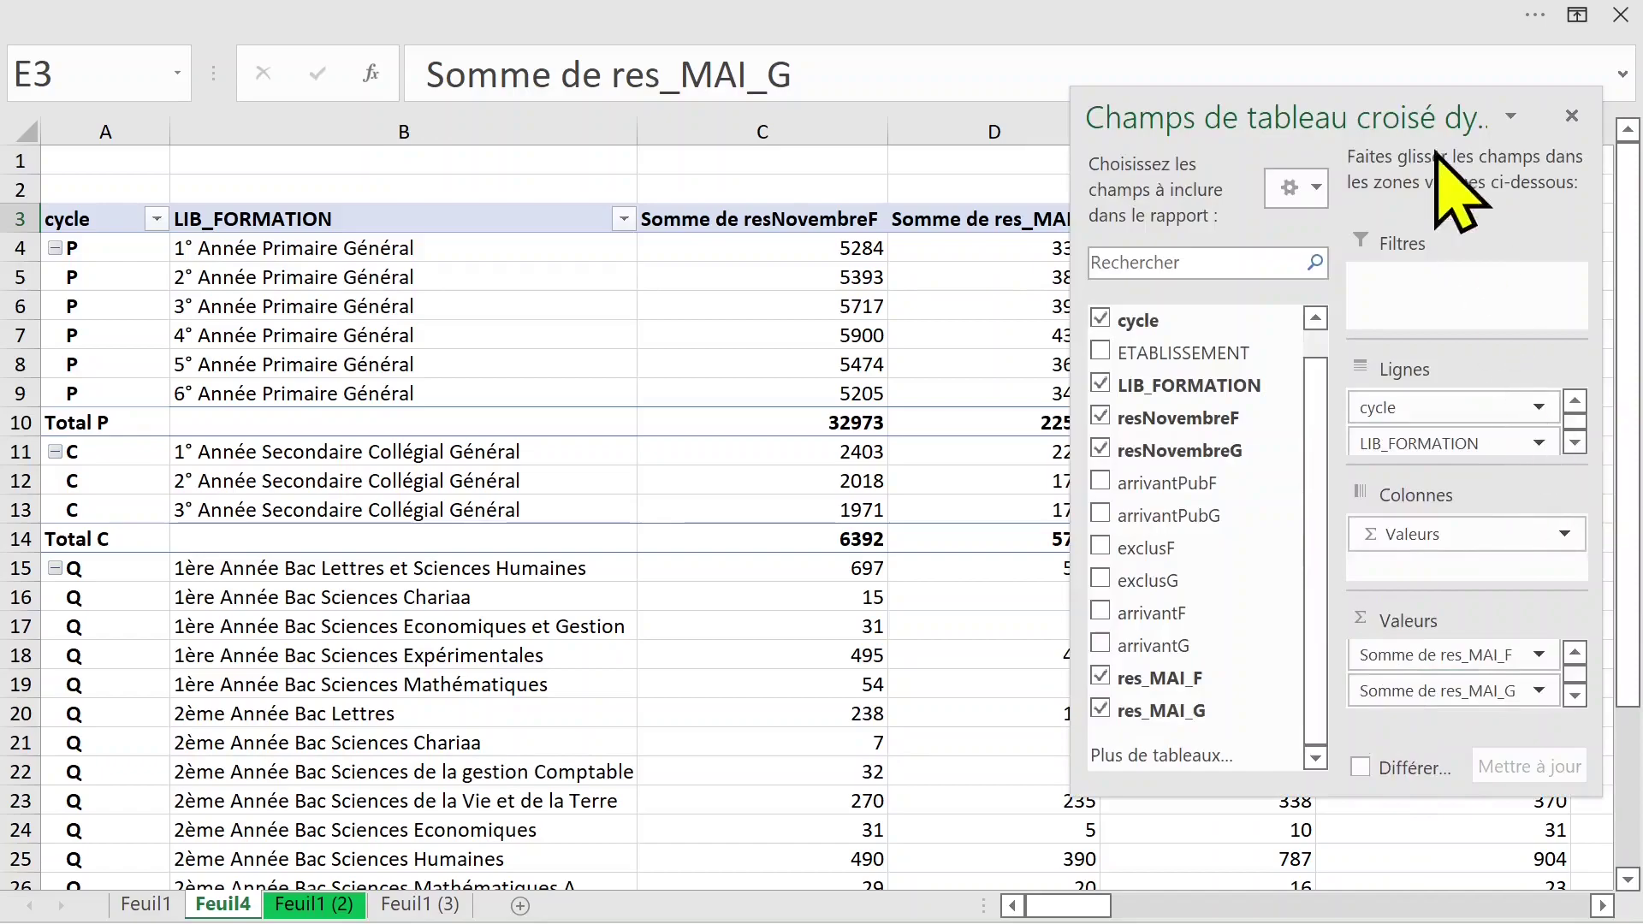
{"action": "left_click_drag", "start_coordinate": [1357, 110], "coordinate": [998, 47]}
{"action": "left_click_drag", "start_coordinate": [1241, 732], "coordinate": [1477, 880]}
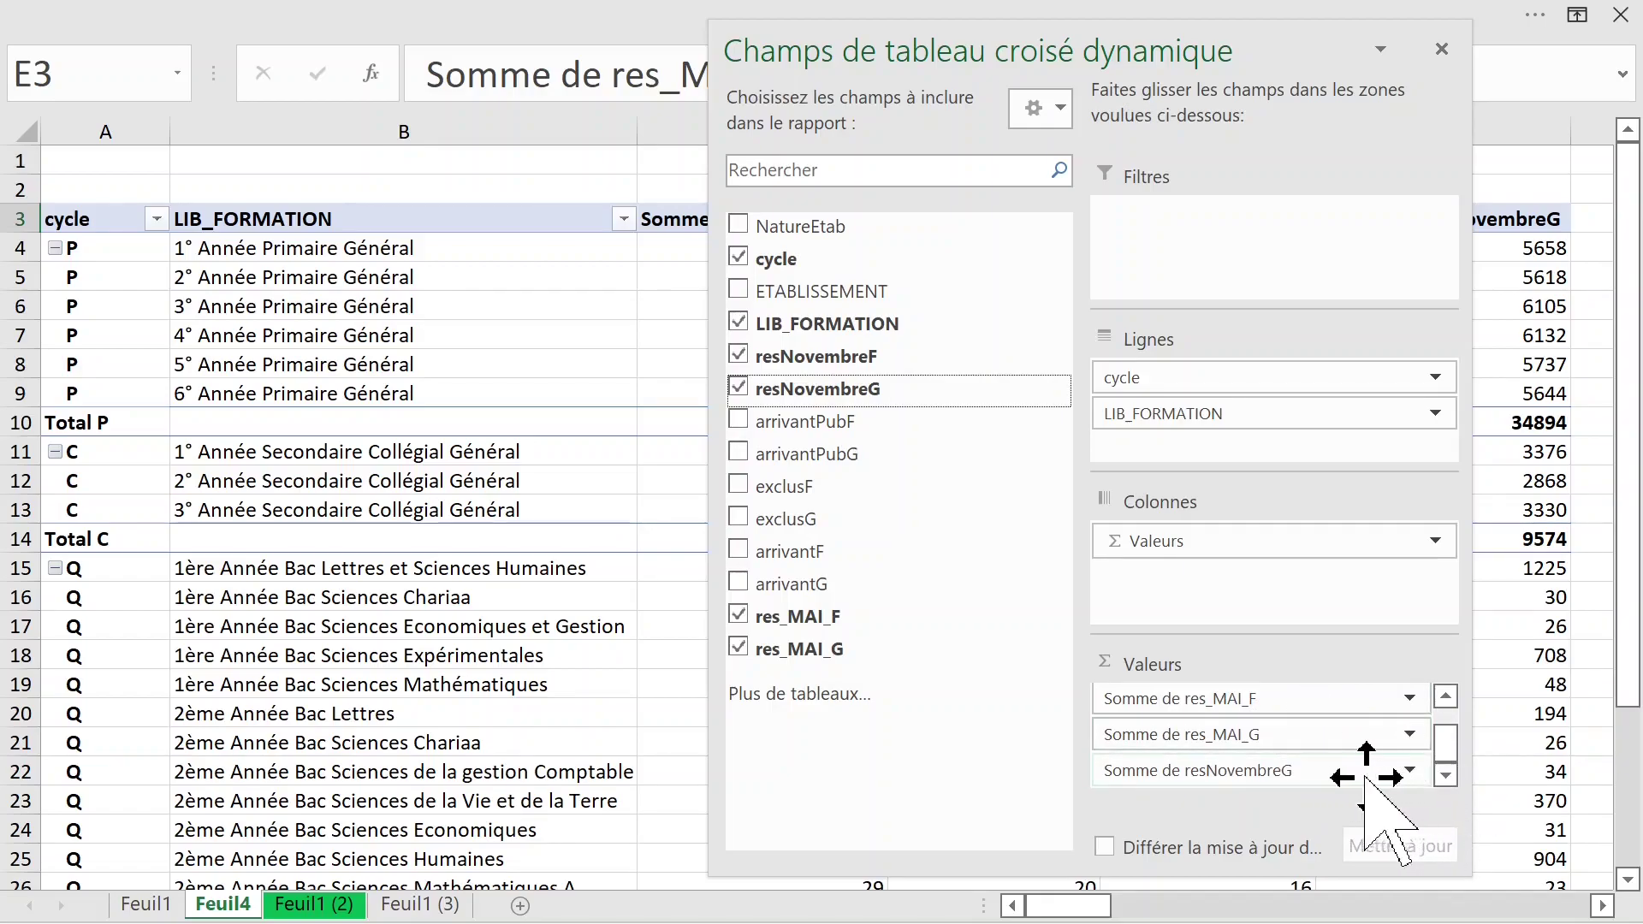
Move the resNovembreG sum to the beginning of the values area, above resNovembreF
{"action": "left_click_drag", "start_coordinate": [1339, 770], "coordinate": [1350, 700]}
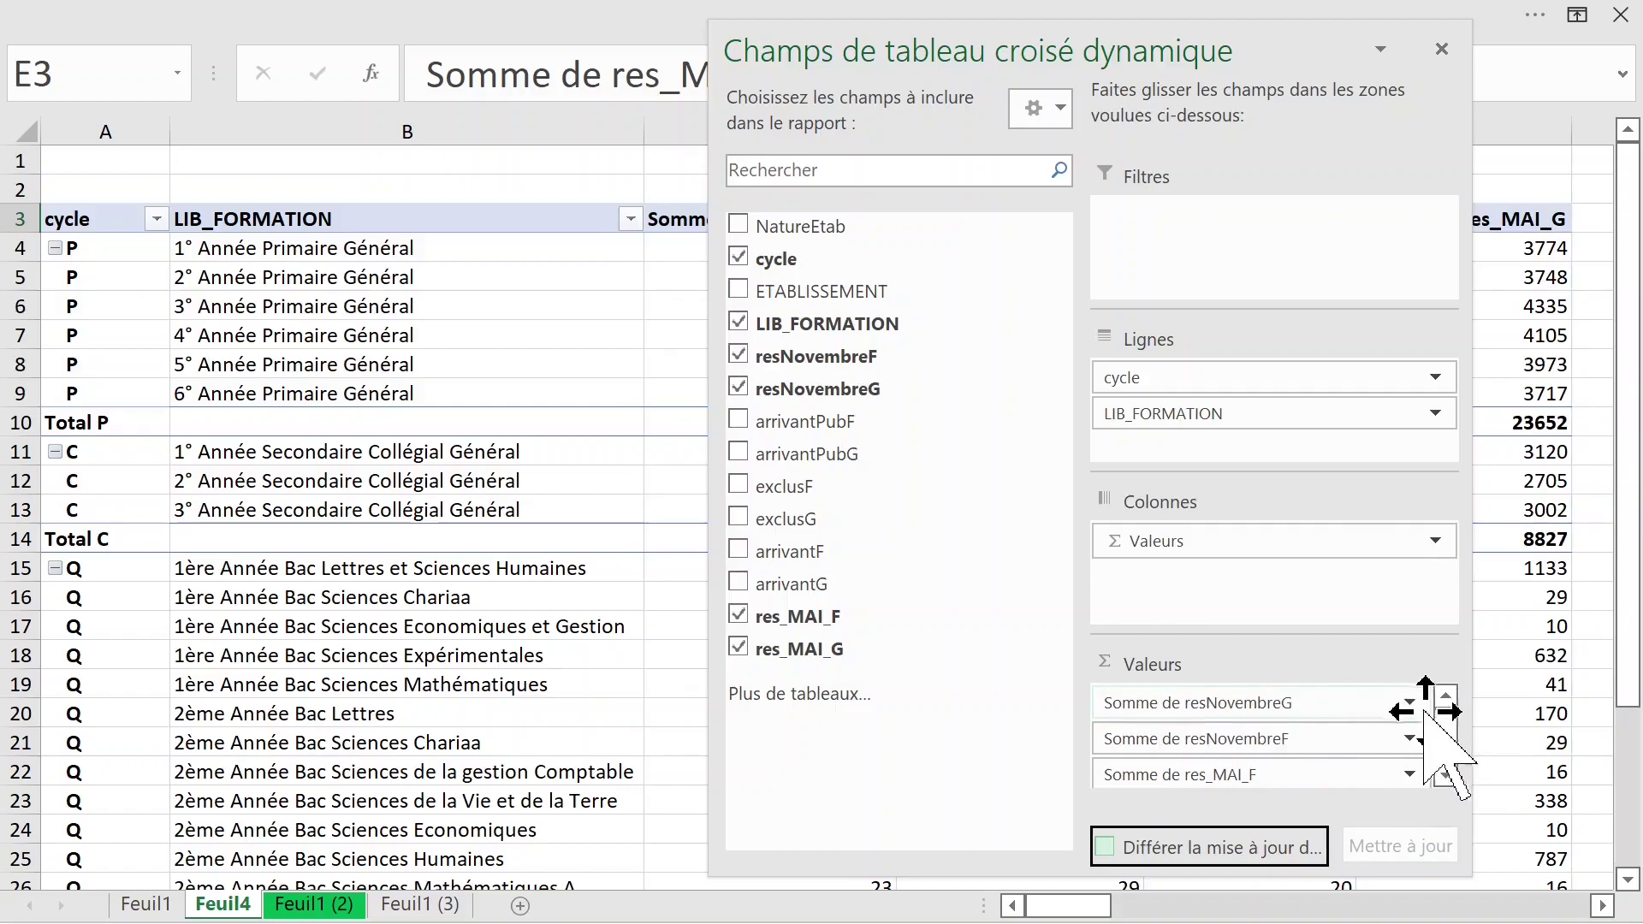
{"action": "left_click", "coordinate": [1369, 703]}
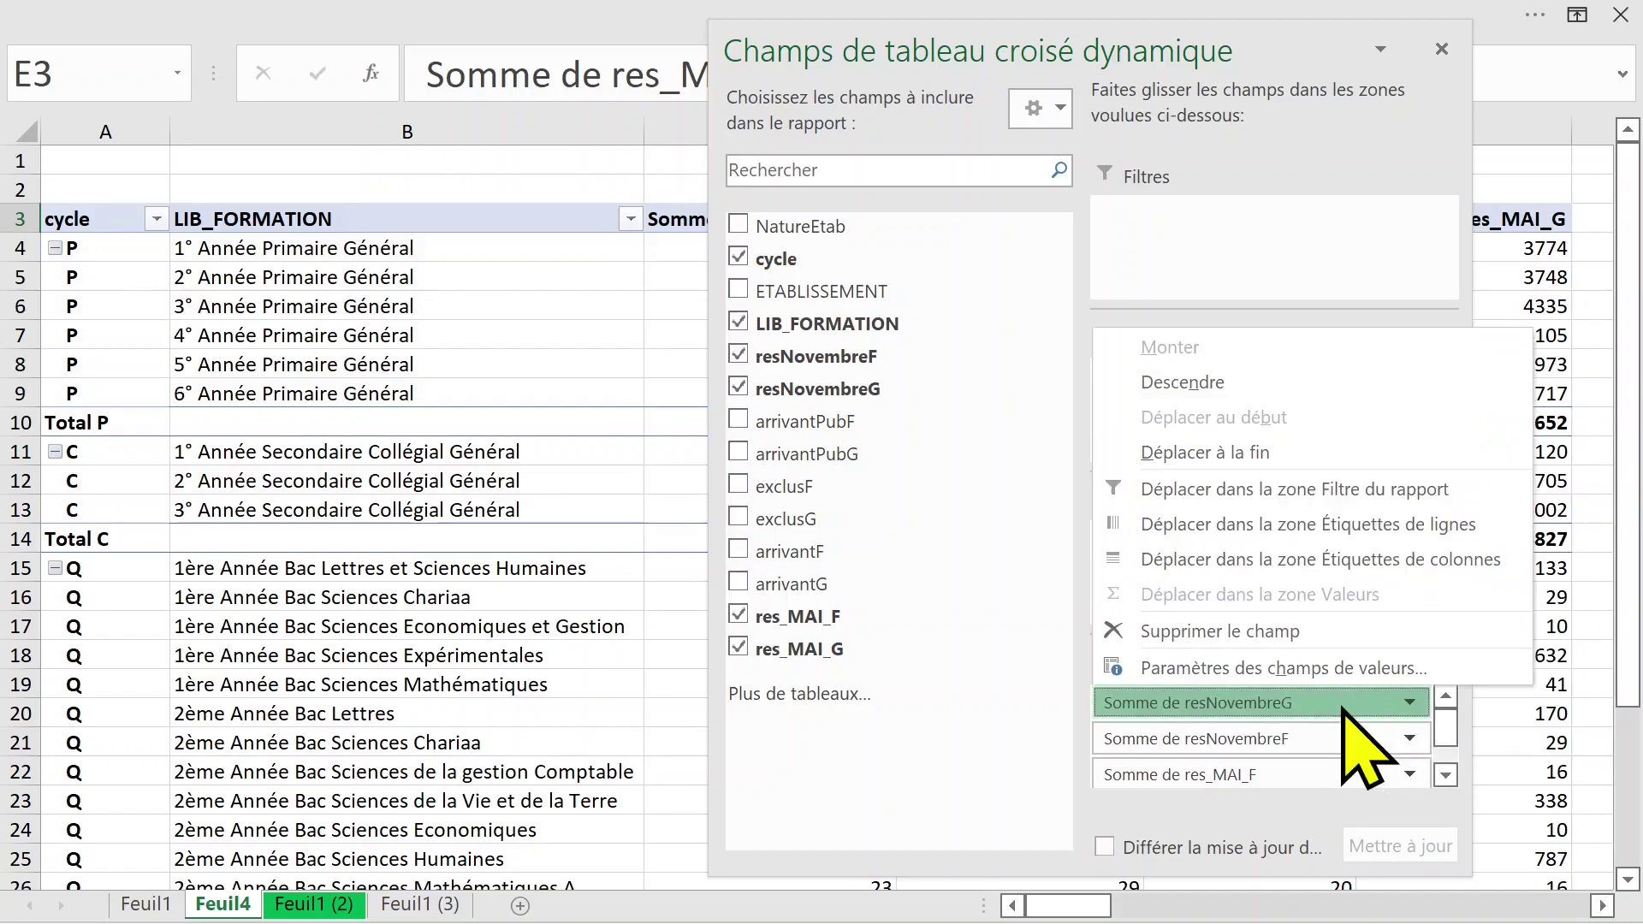
{"action": "left_click", "coordinate": [1447, 776]}
{"action": "left_click", "coordinate": [1446, 776]}
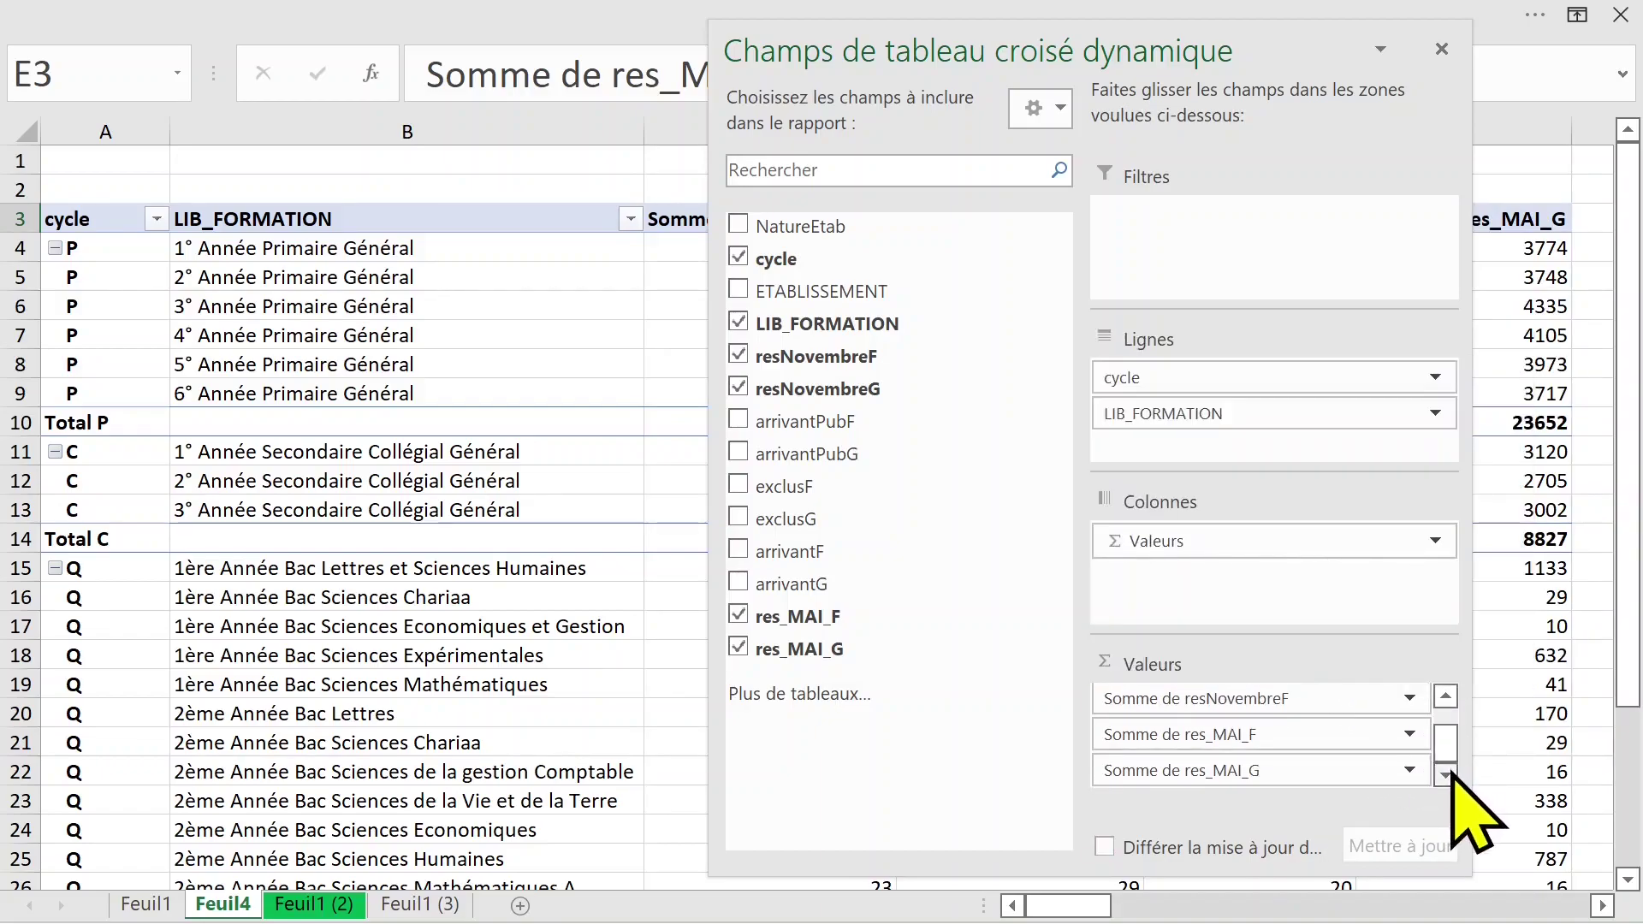
Move the res_MAI_G sum up one place above res_MAI_F in the values area and close the field list
{"action": "left_click", "coordinate": [1445, 697]}
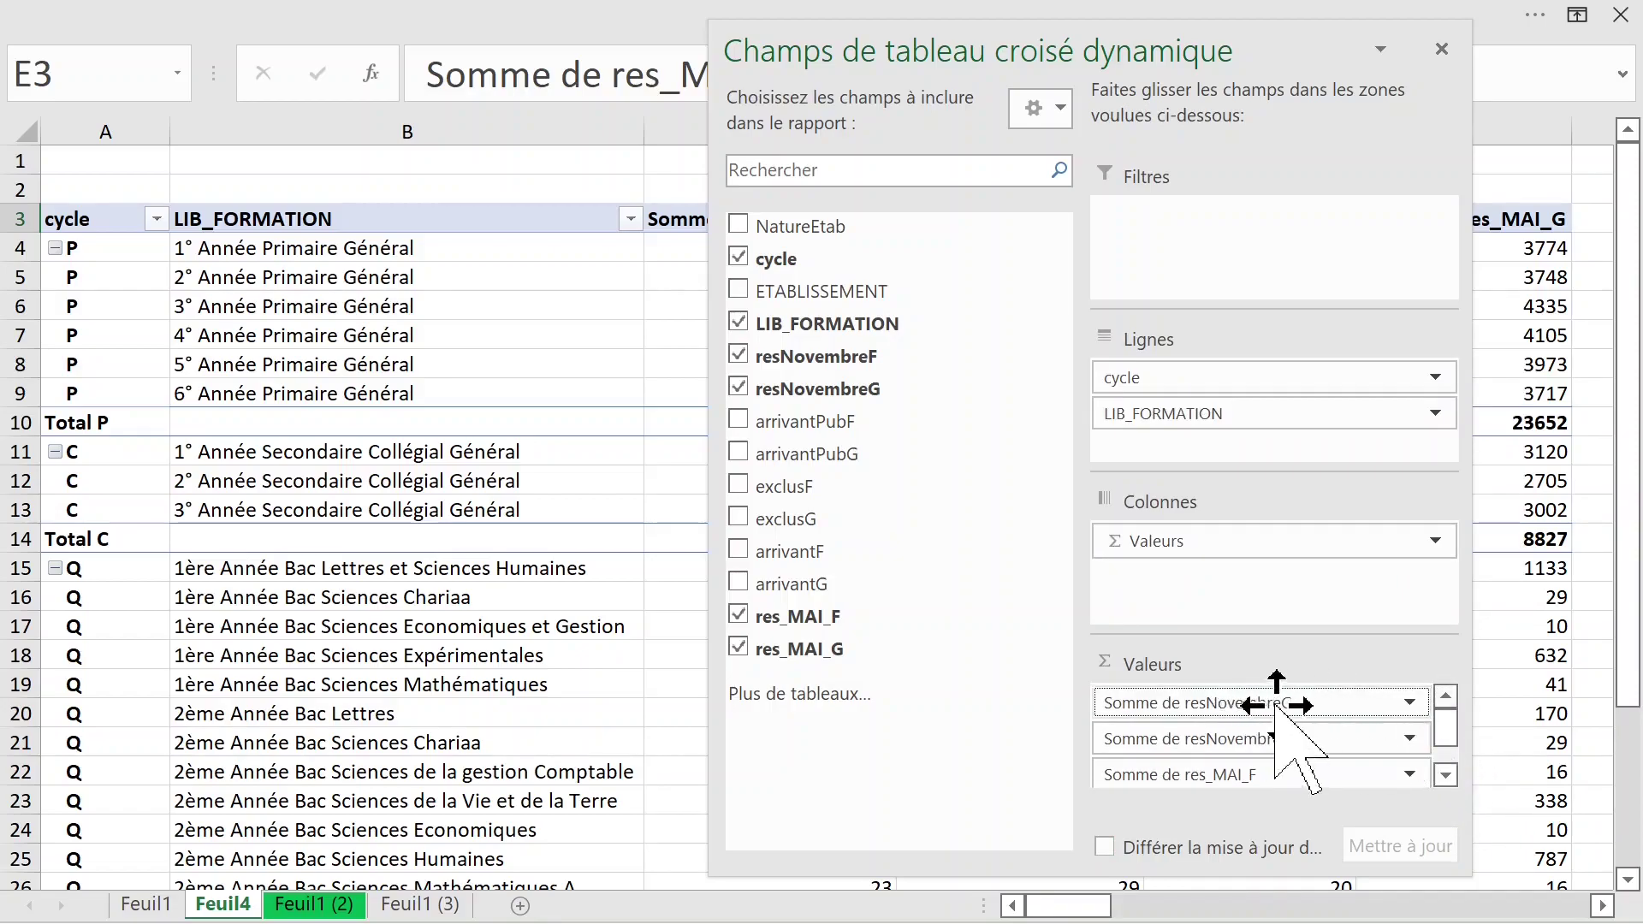
{"action": "left_click", "coordinate": [1446, 776]}
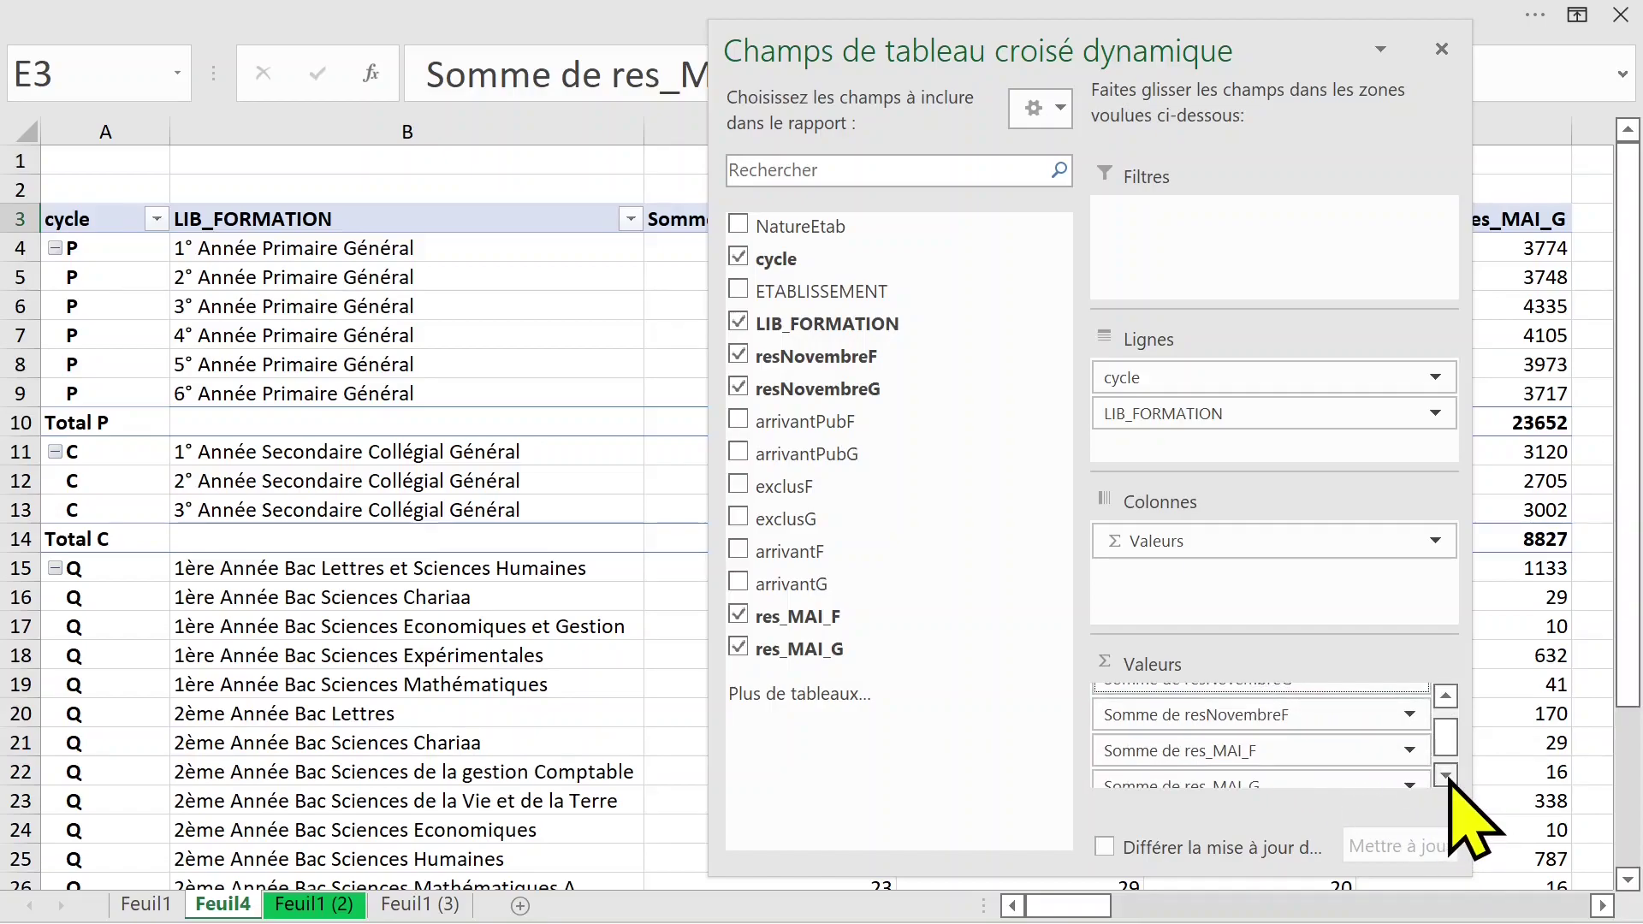
{"action": "left_click", "coordinate": [1299, 780]}
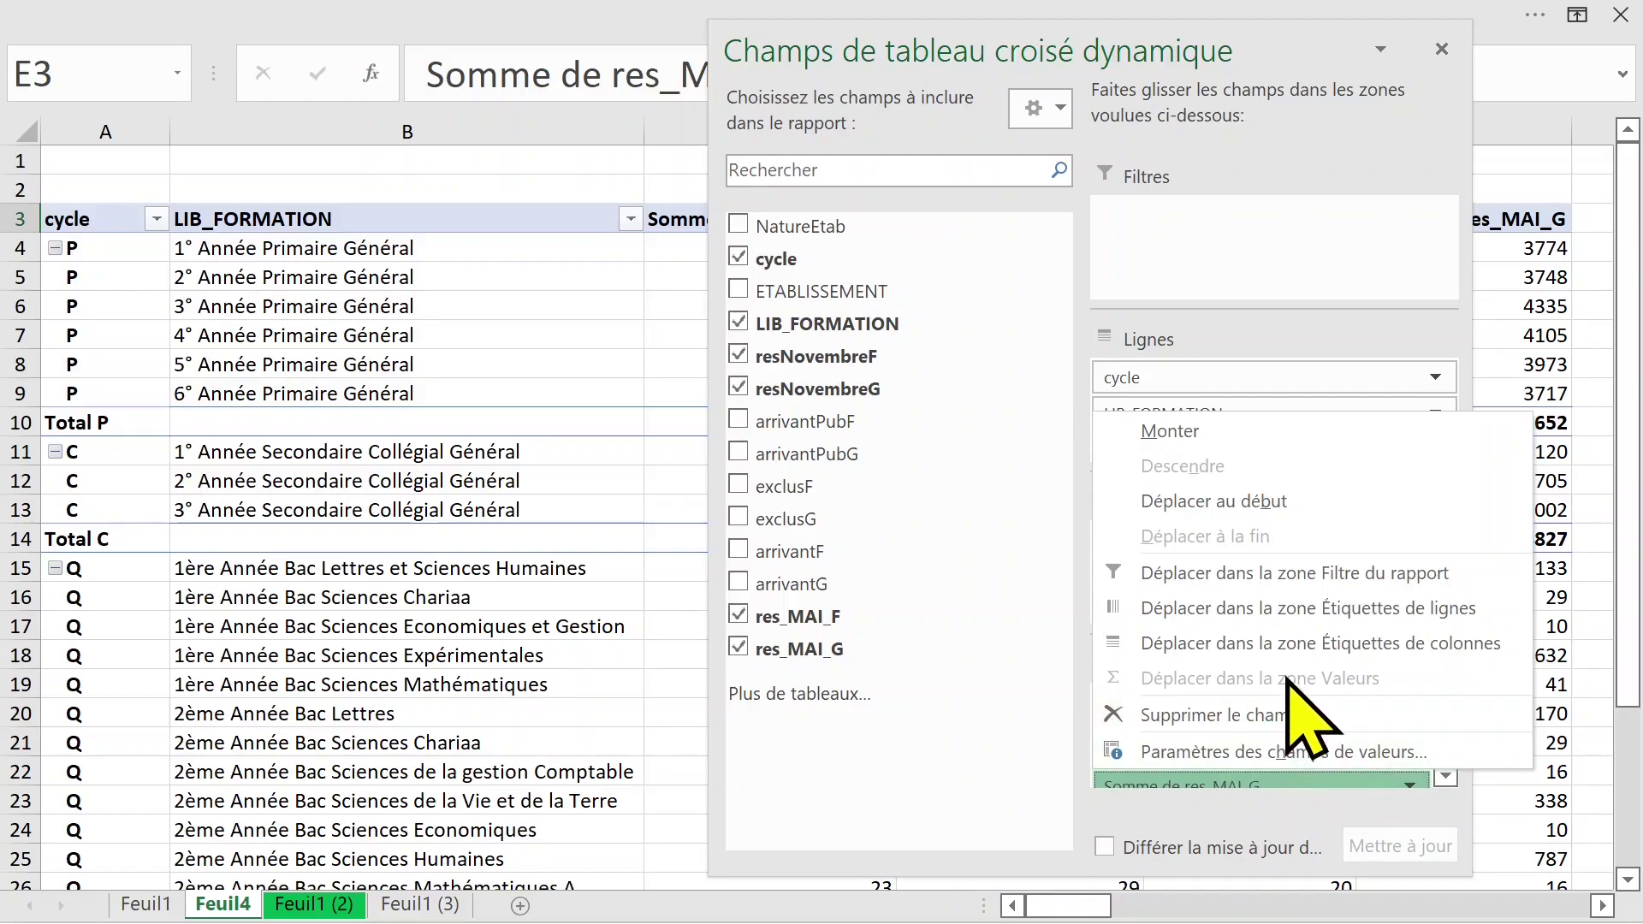
{"action": "left_click", "coordinate": [1203, 432]}
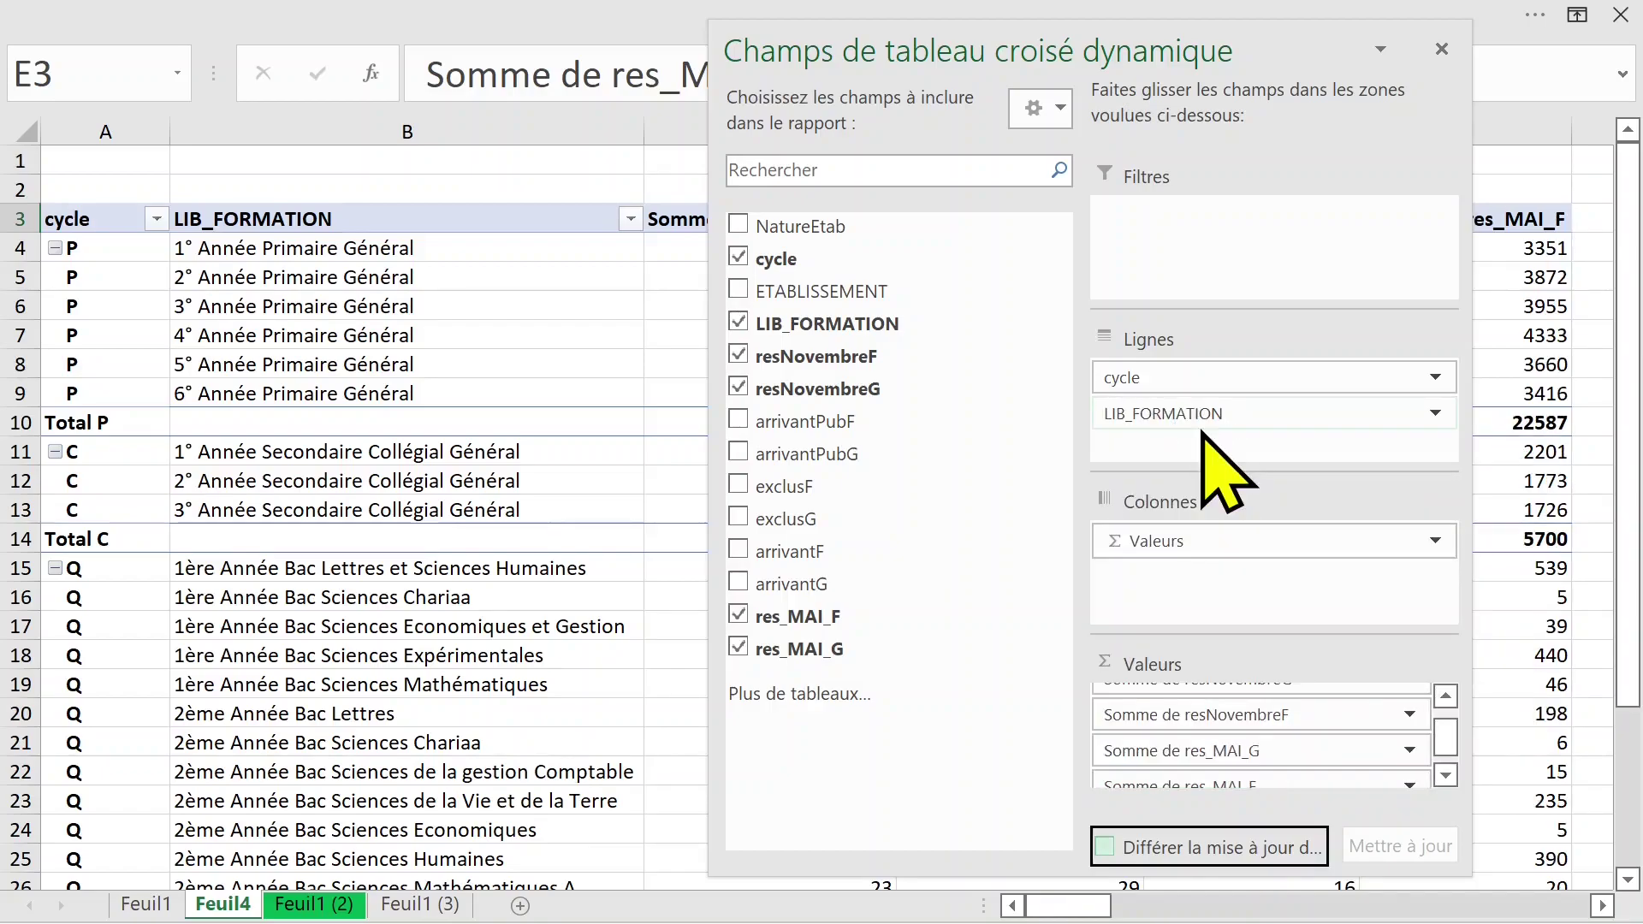
{"action": "left_click", "coordinate": [599, 541]}
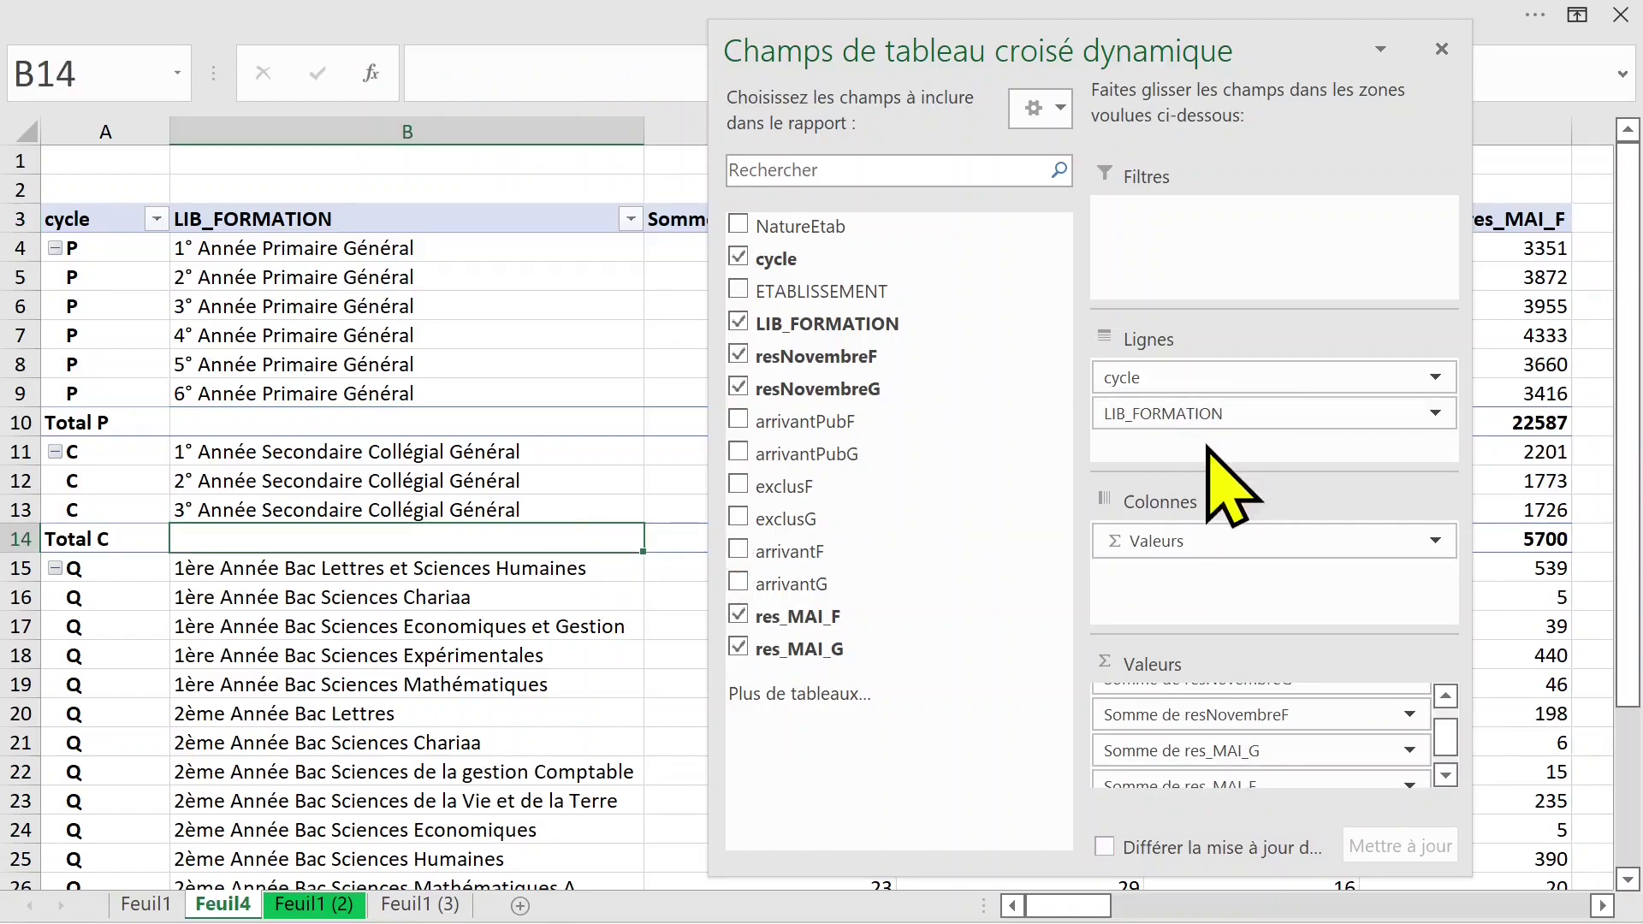
{"action": "left_click", "coordinate": [1445, 49]}
Examine the reordered sum headings in row 3, comparing the two resNovembre columns and the two res_MAI columns
{"action": "left_click", "coordinate": [885, 541]}
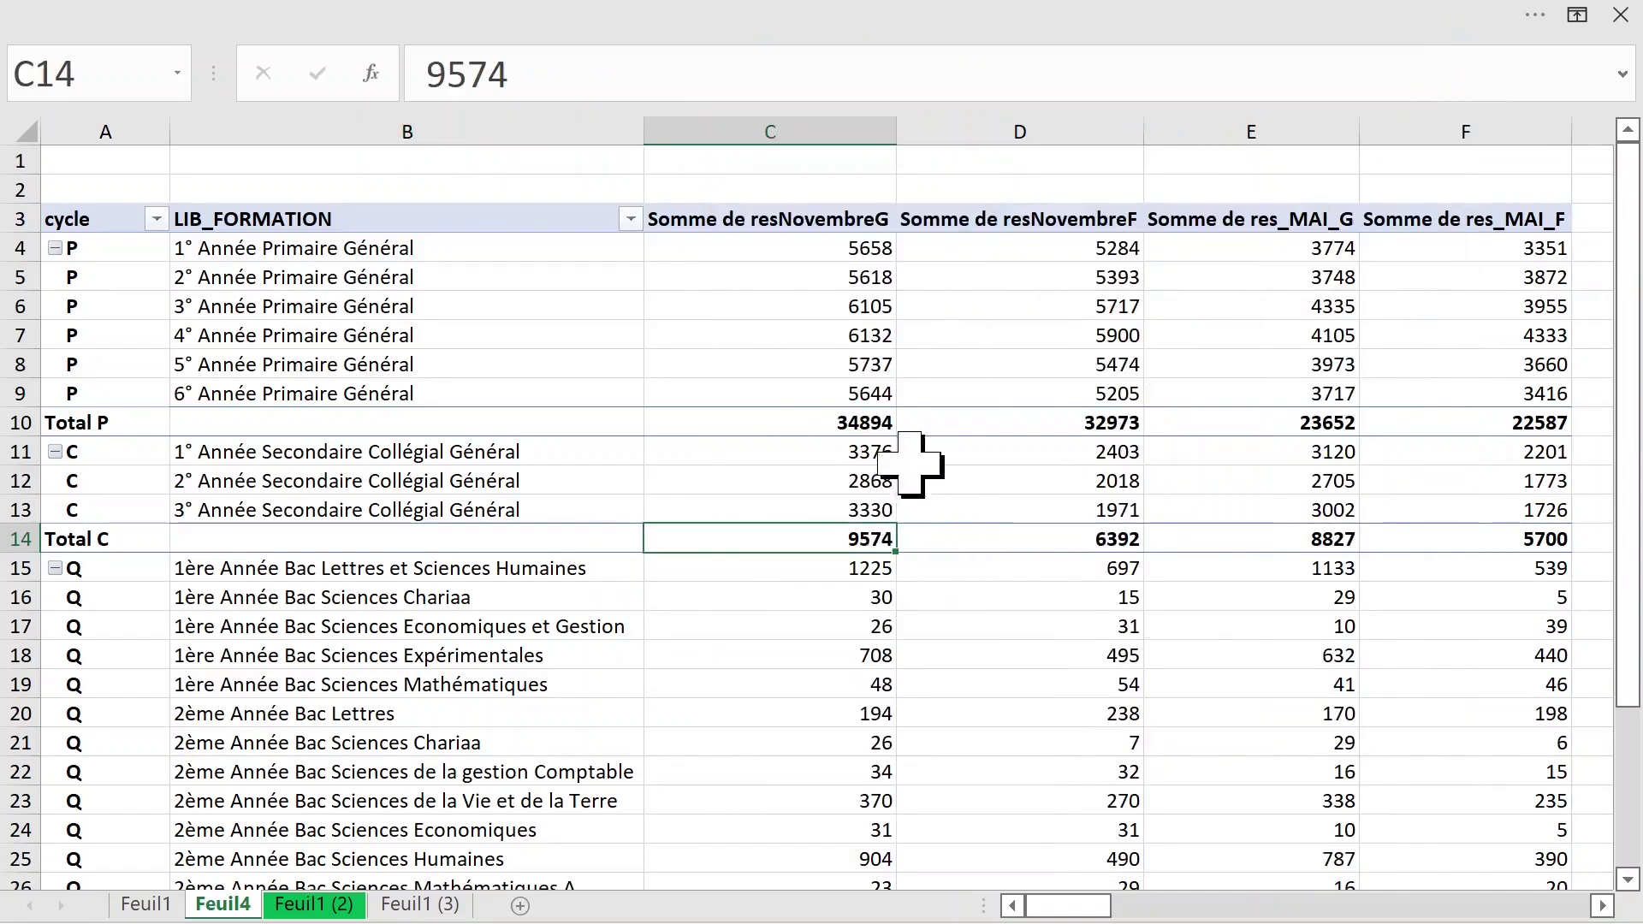
{"action": "left_click", "coordinate": [791, 220]}
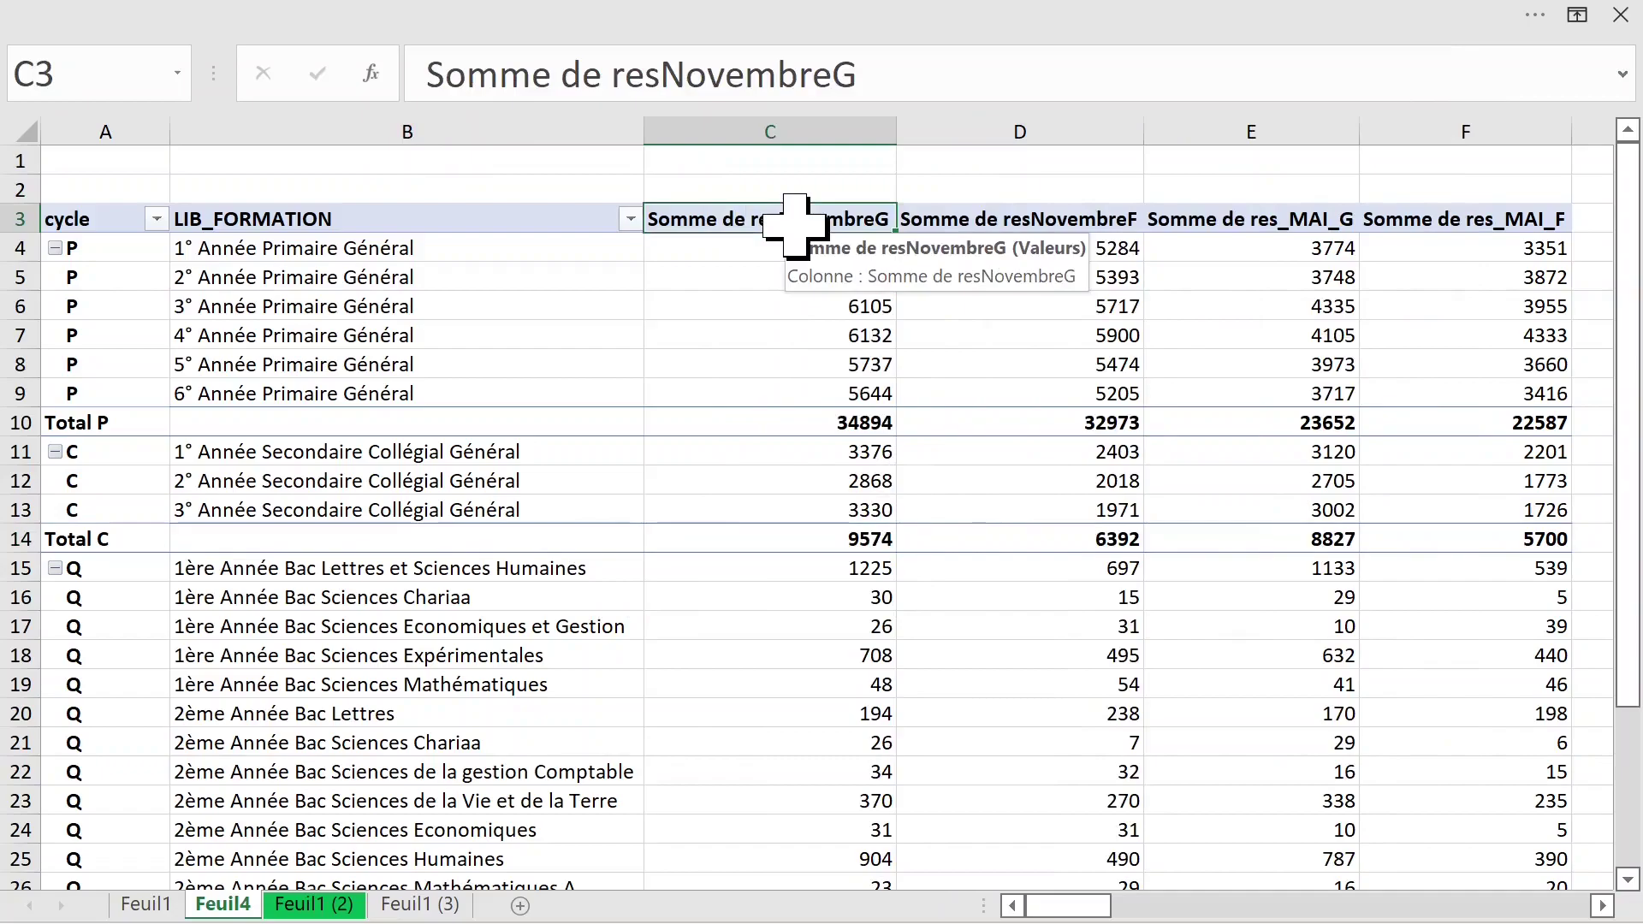
{"action": "left_click", "coordinate": [1100, 220]}
{"action": "left_click", "coordinate": [862, 218]}
{"action": "left_click", "coordinate": [990, 220]}
{"action": "left_click", "coordinate": [1233, 190]}
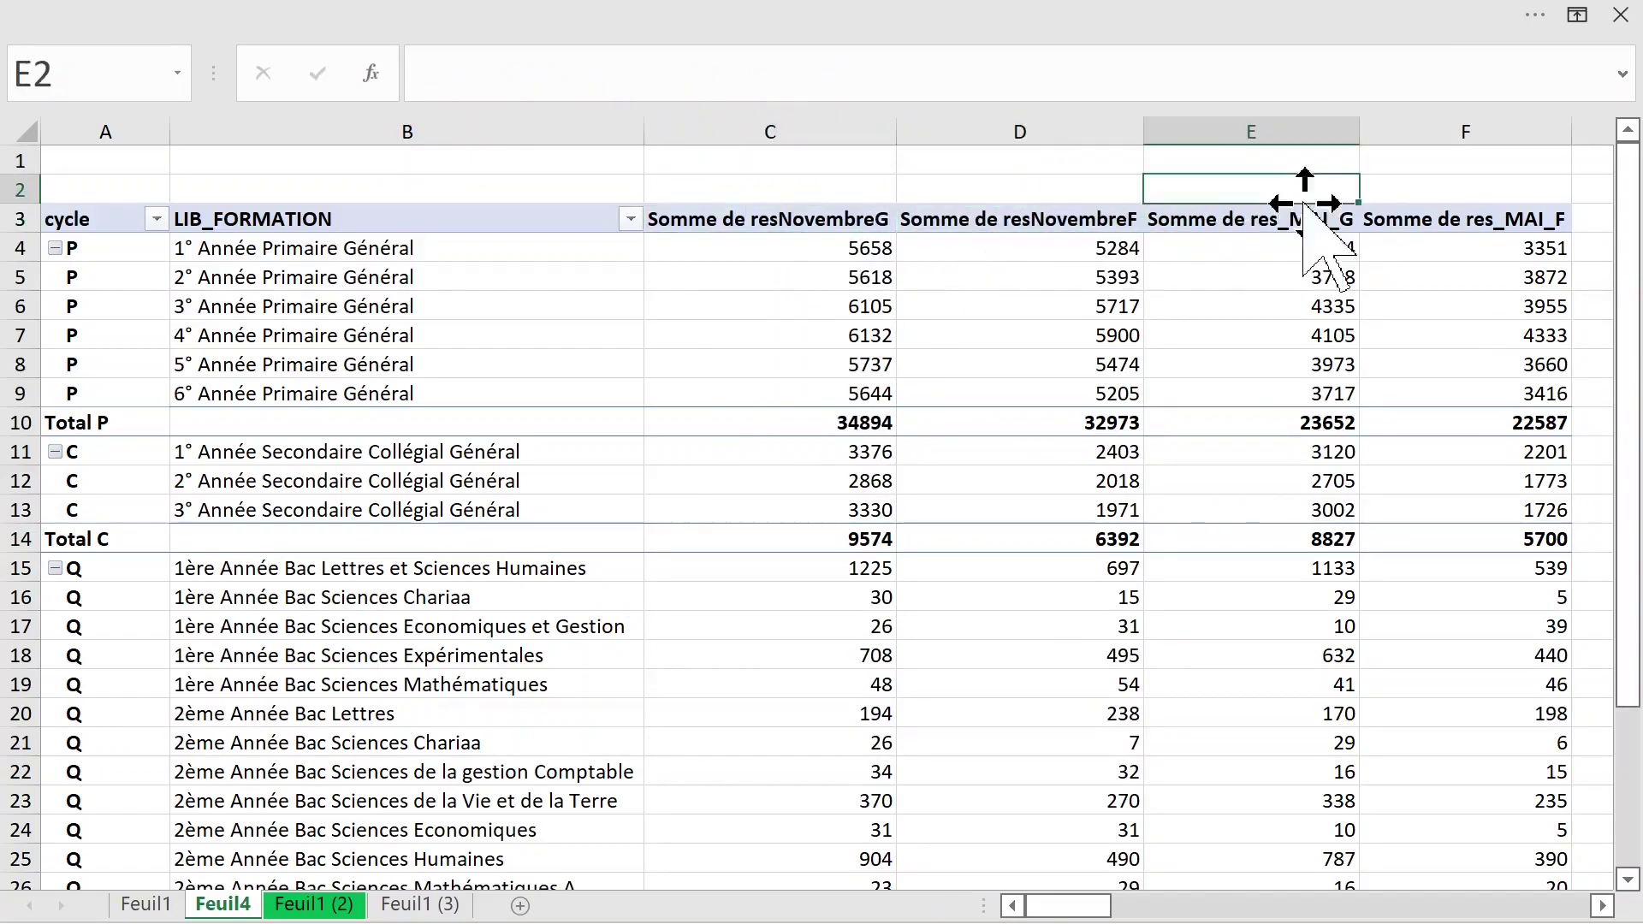
{"action": "left_click", "coordinate": [1456, 201]}
{"action": "left_click", "coordinate": [1372, 221]}
{"action": "left_click", "coordinate": [1215, 224]}
{"action": "left_click", "coordinate": [946, 248]}
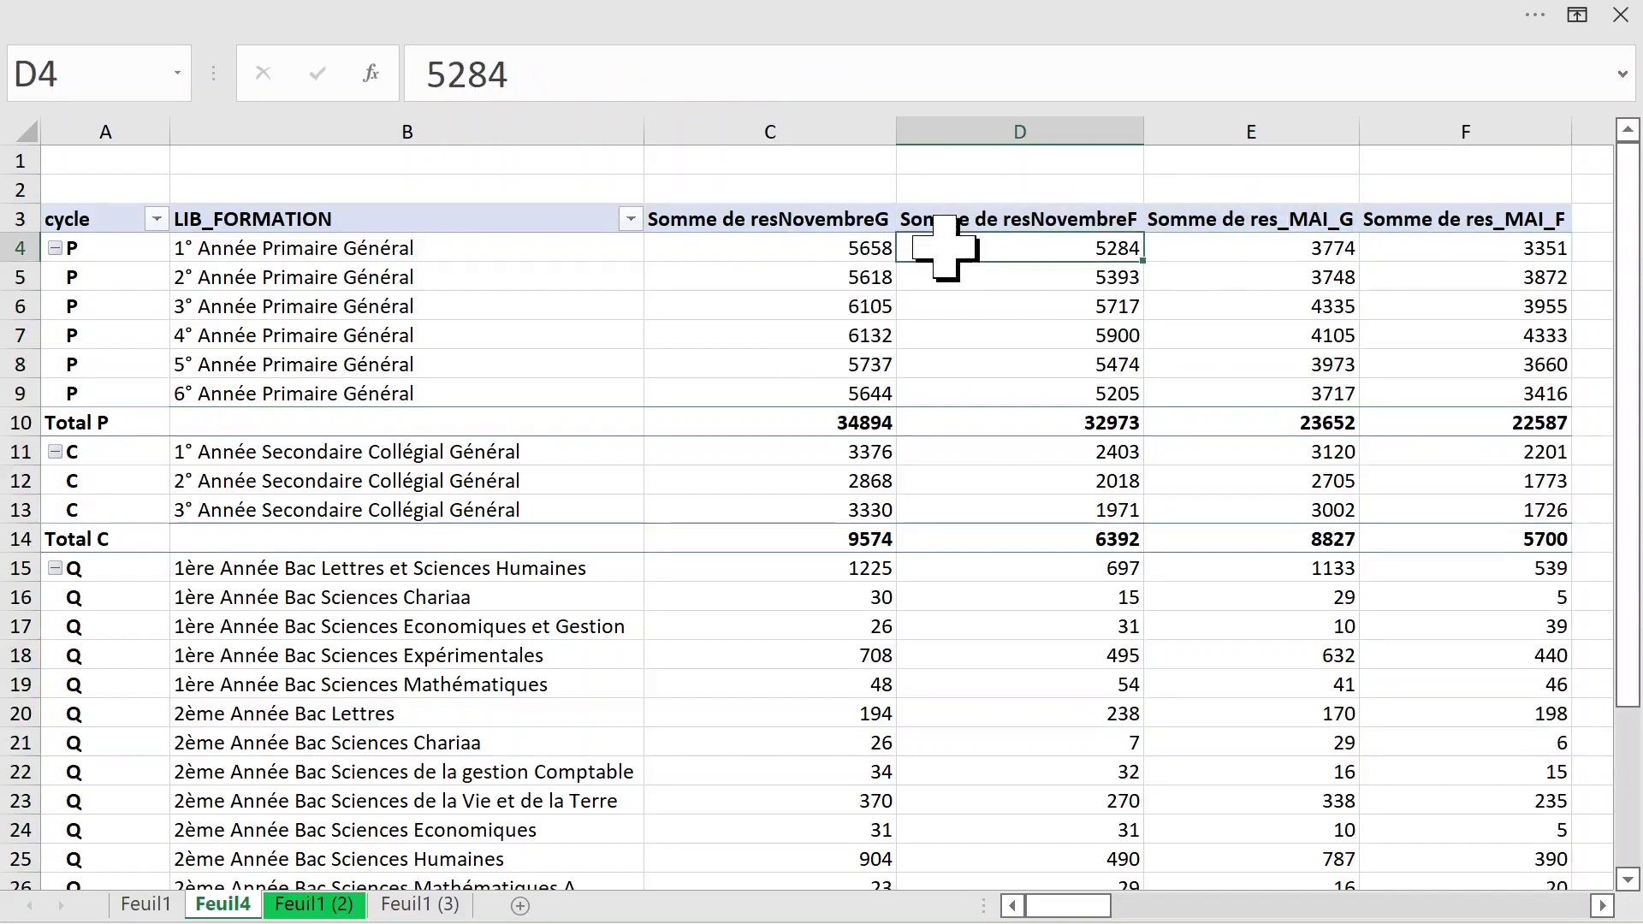
{"action": "left_click", "coordinate": [801, 334]}
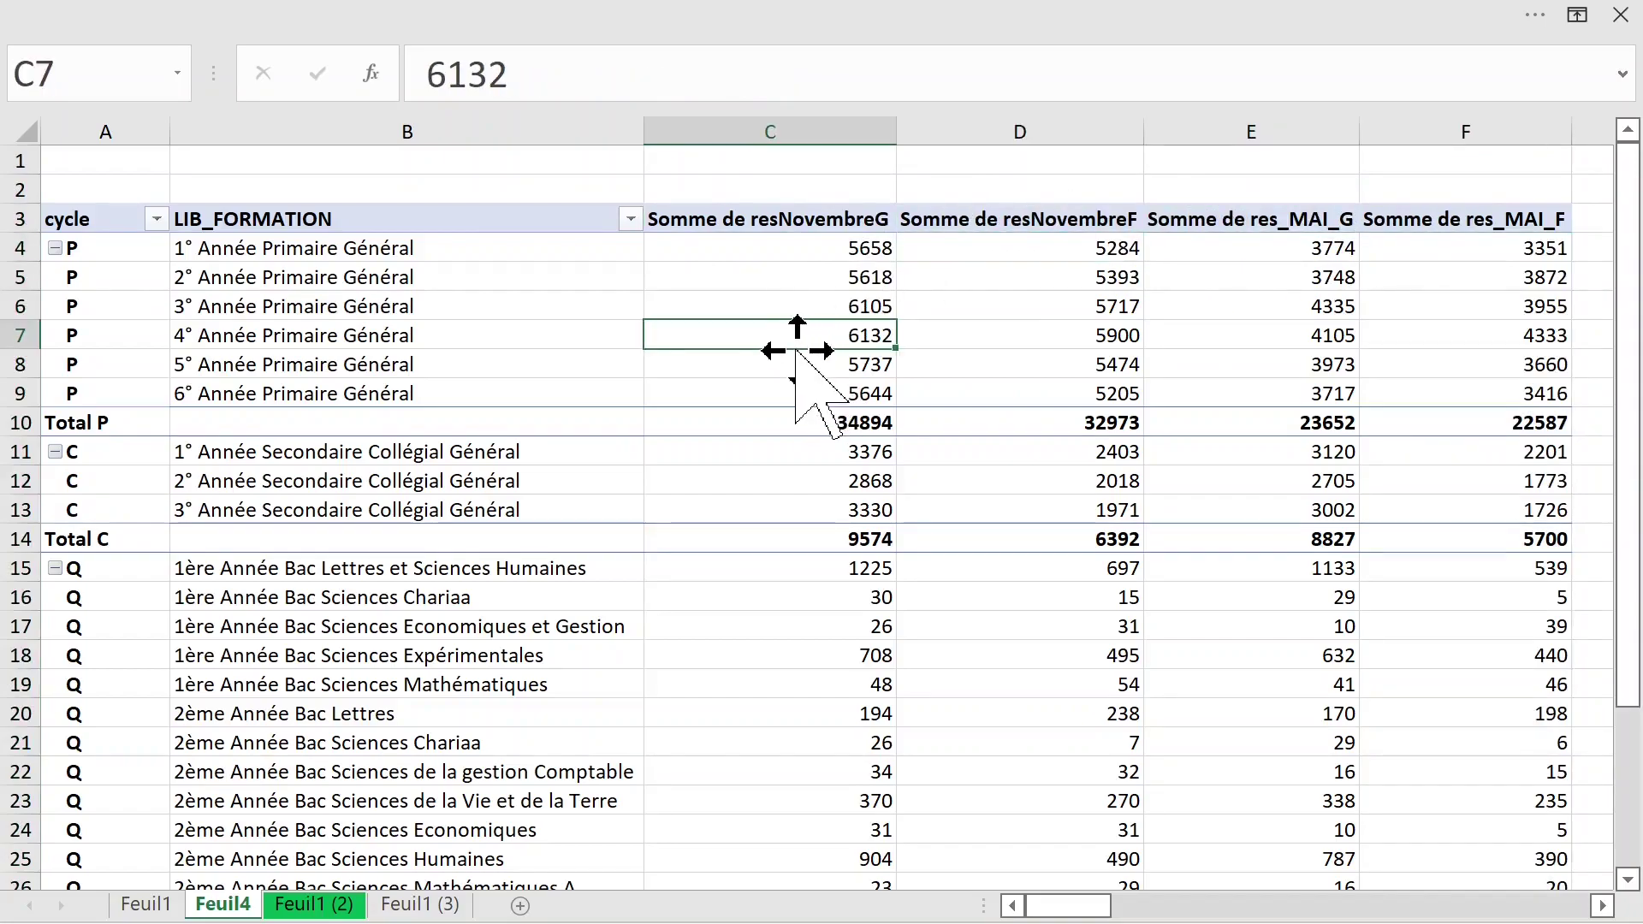
Show the pivot table field list again and change the resNovembreF value field's calculation from sum to Max
{"action": "left_click", "coordinate": [789, 284]}
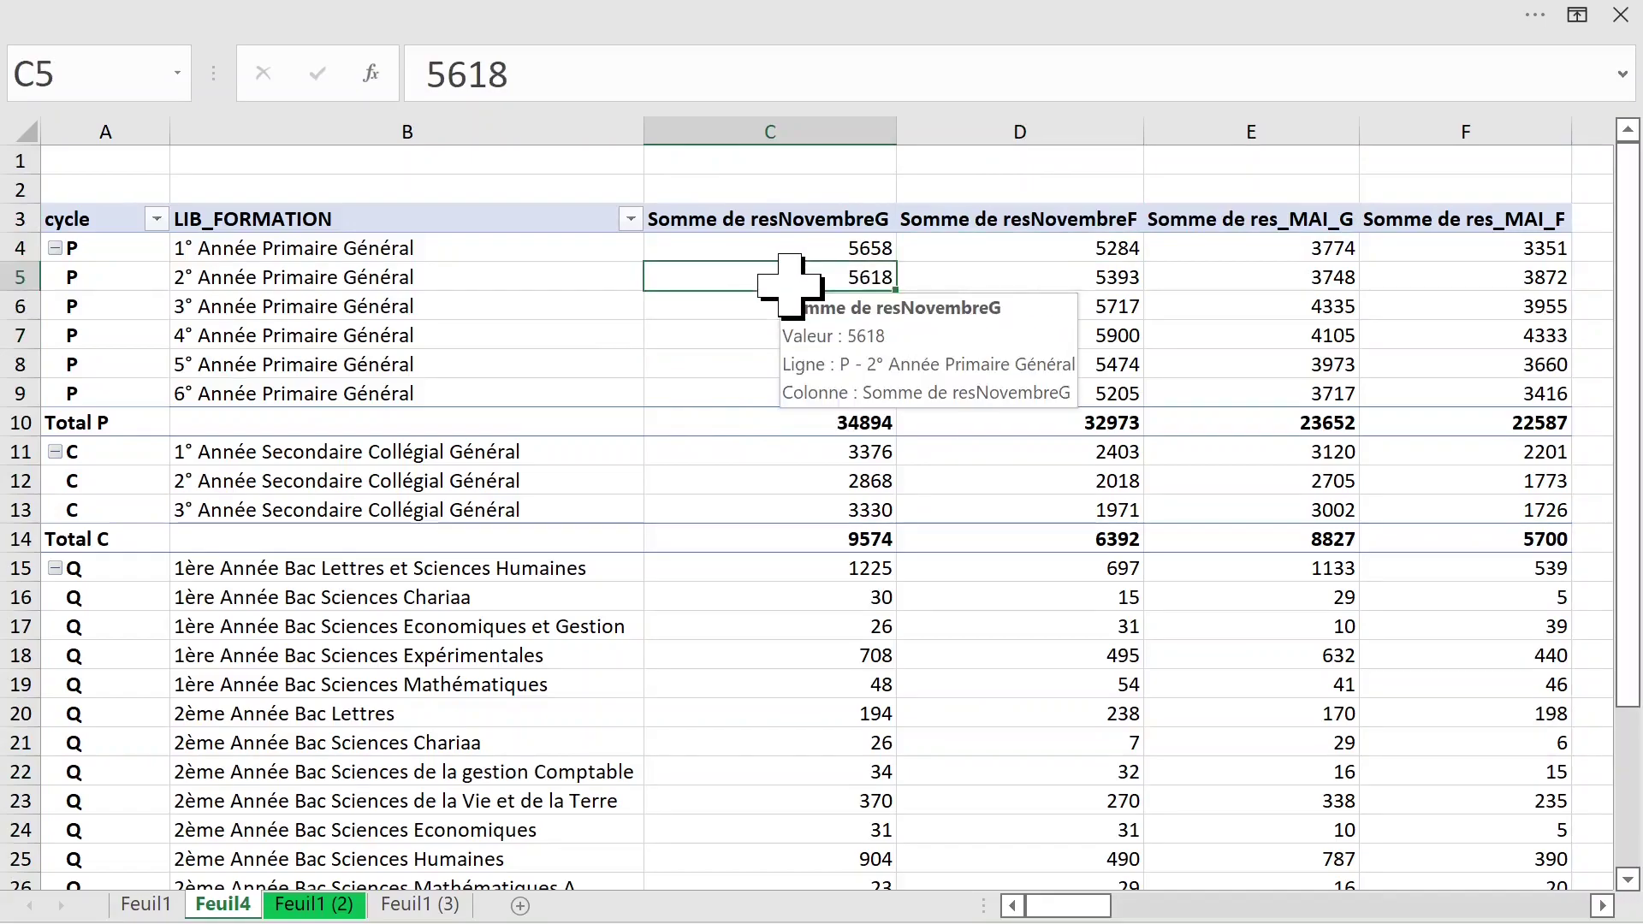
{"action": "right_click", "coordinate": [792, 287]}
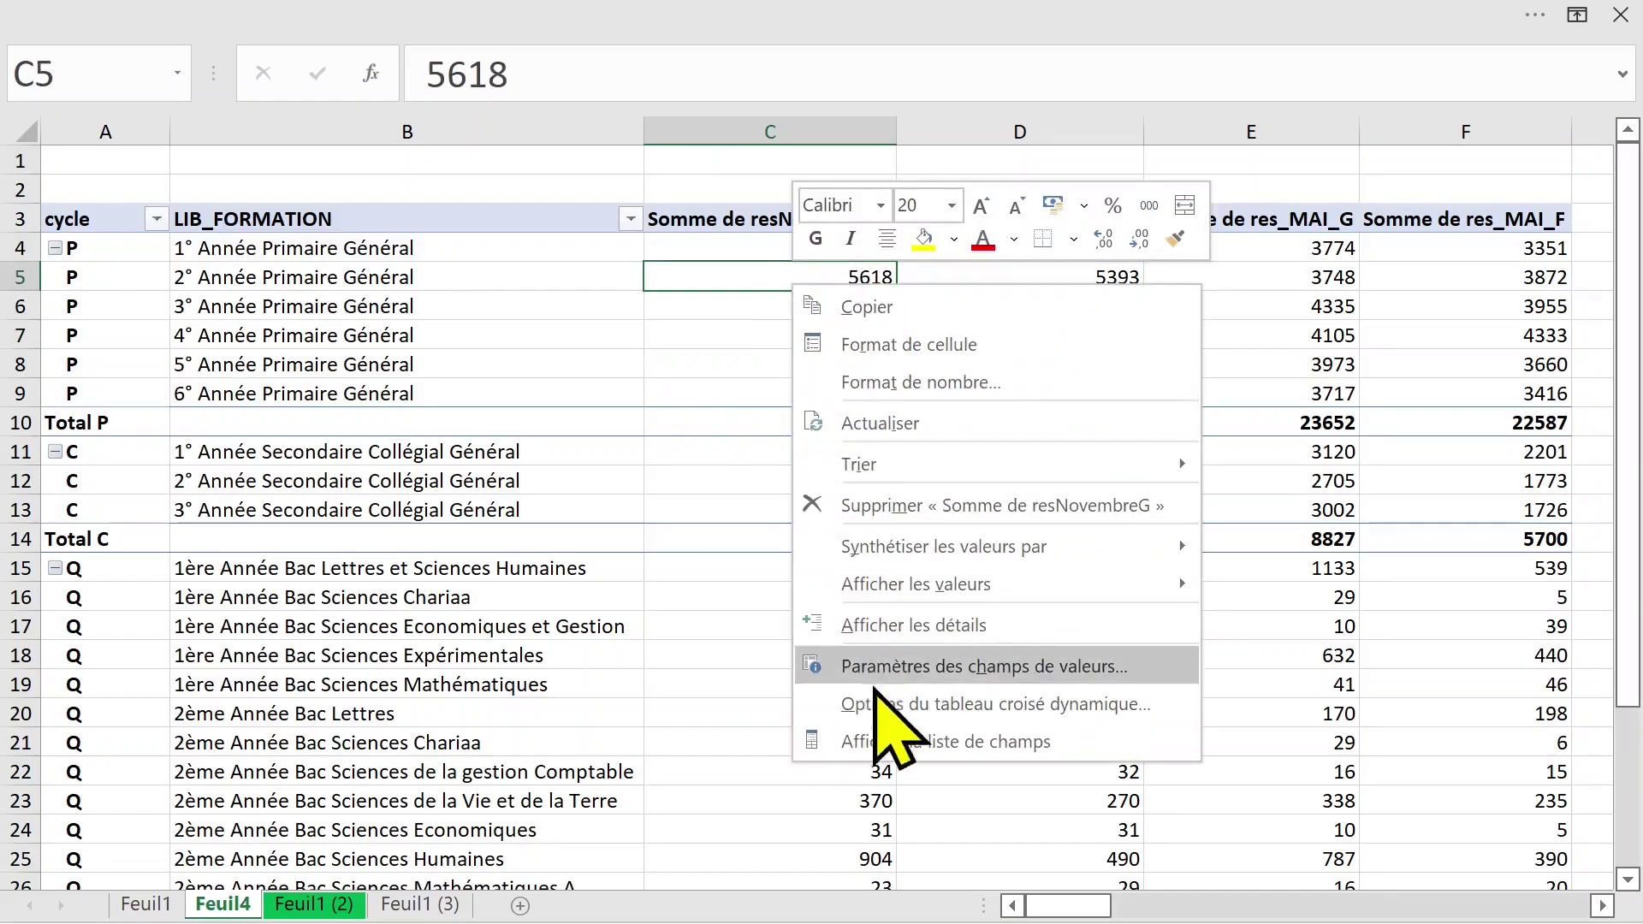
{"action": "left_click", "coordinate": [929, 741]}
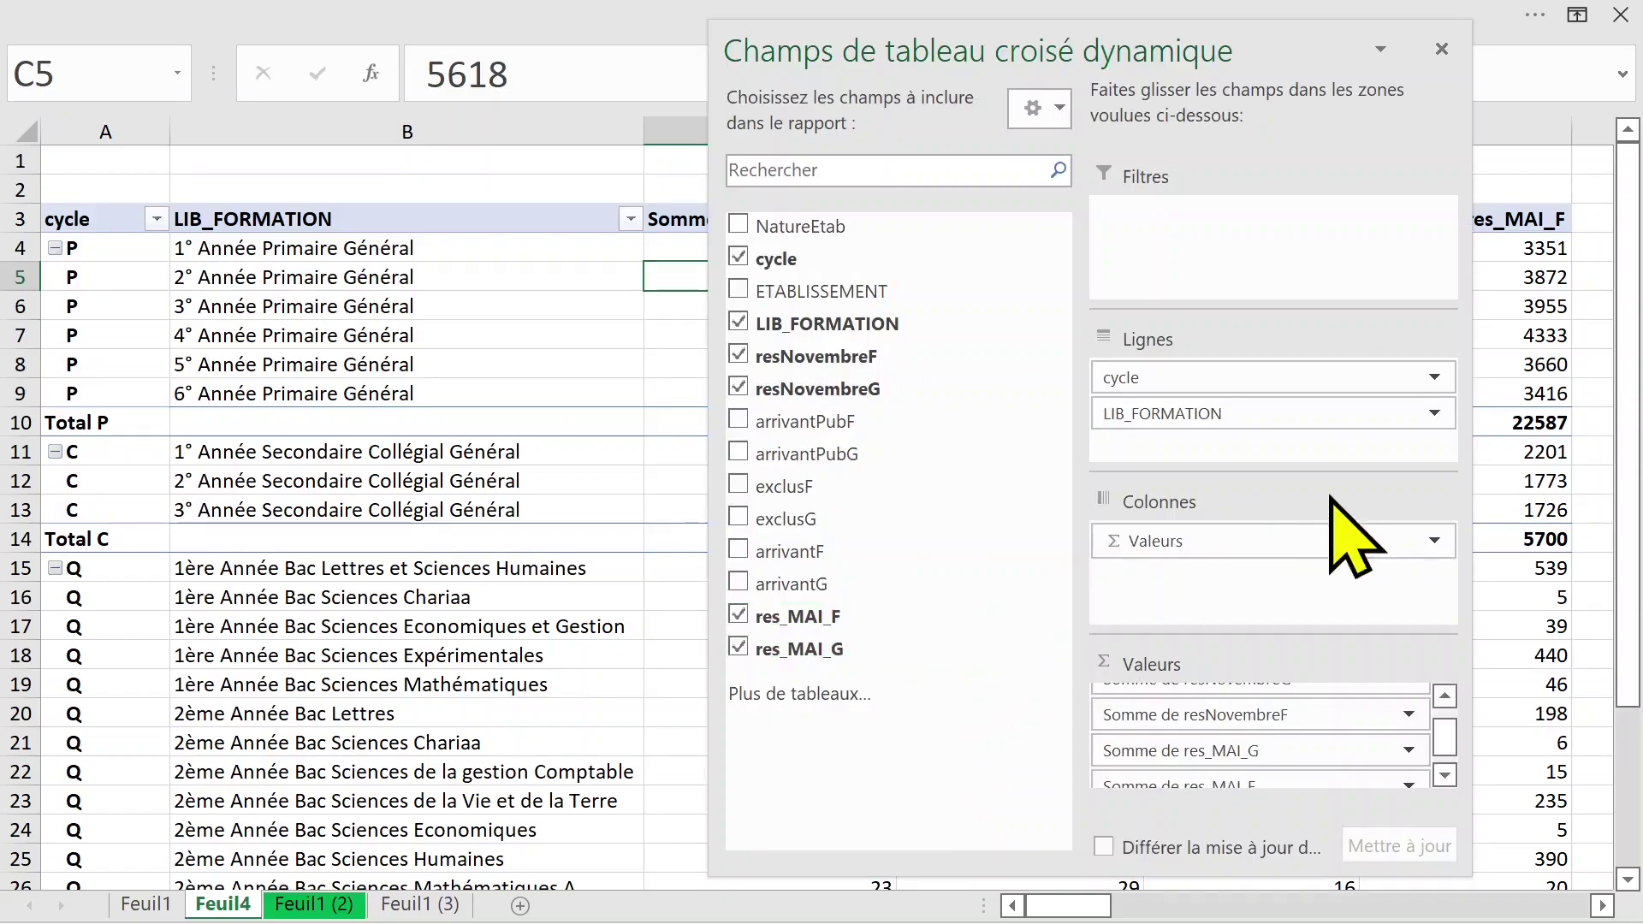
{"action": "left_click", "coordinate": [1235, 716]}
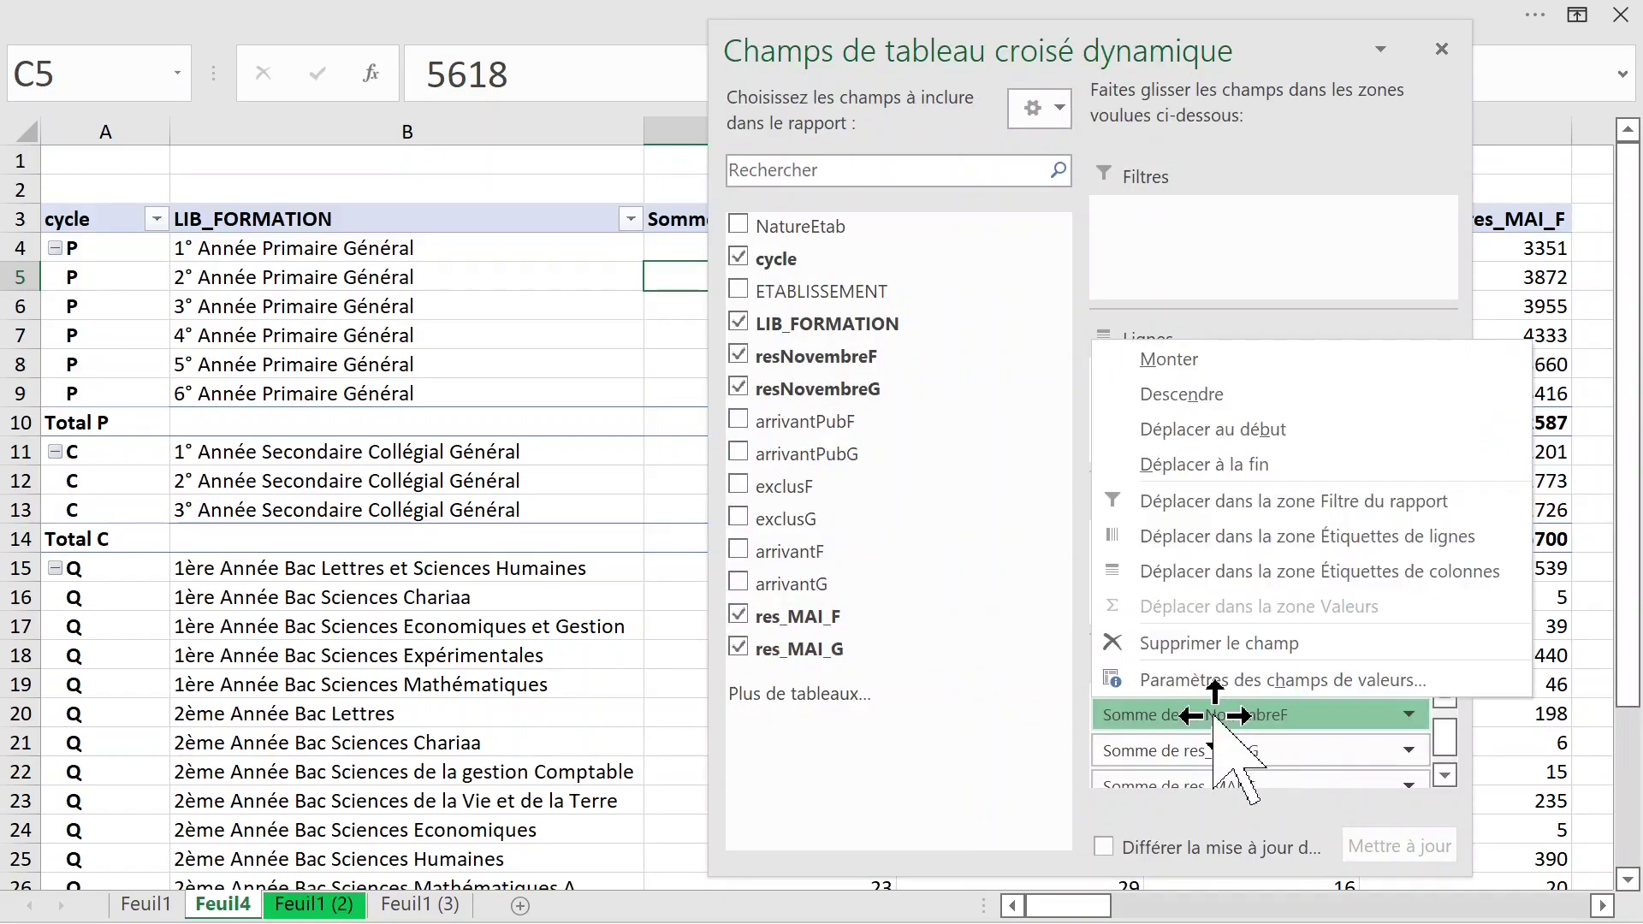
{"action": "left_click", "coordinate": [1226, 680]}
{"action": "left_click", "coordinate": [976, 448]}
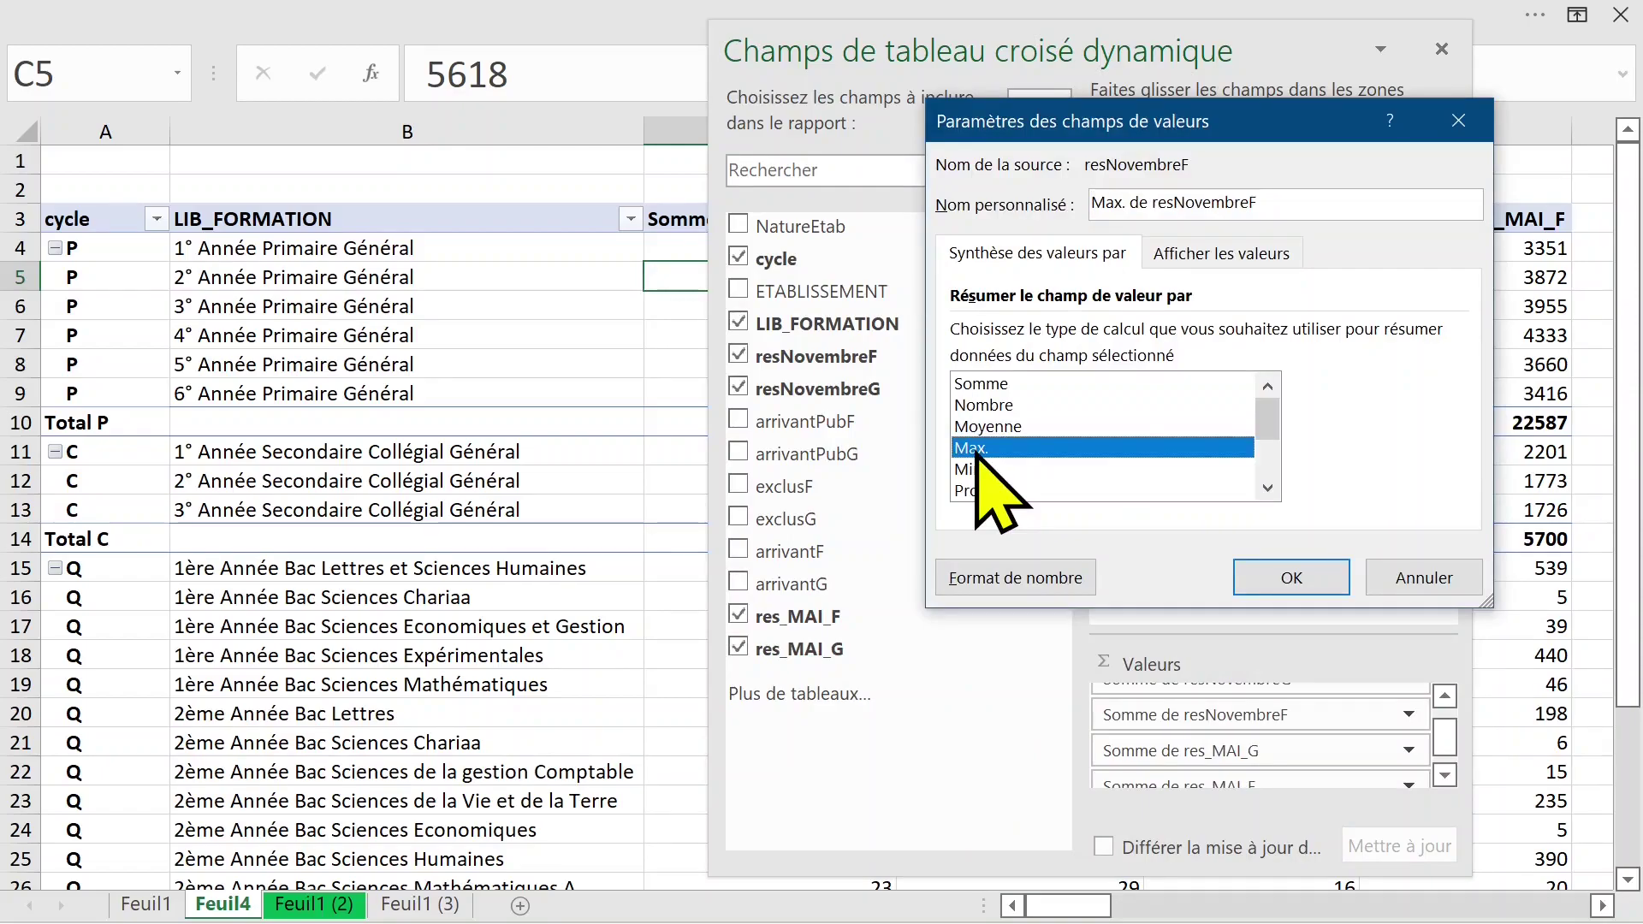
{"action": "left_click", "coordinate": [1296, 584]}
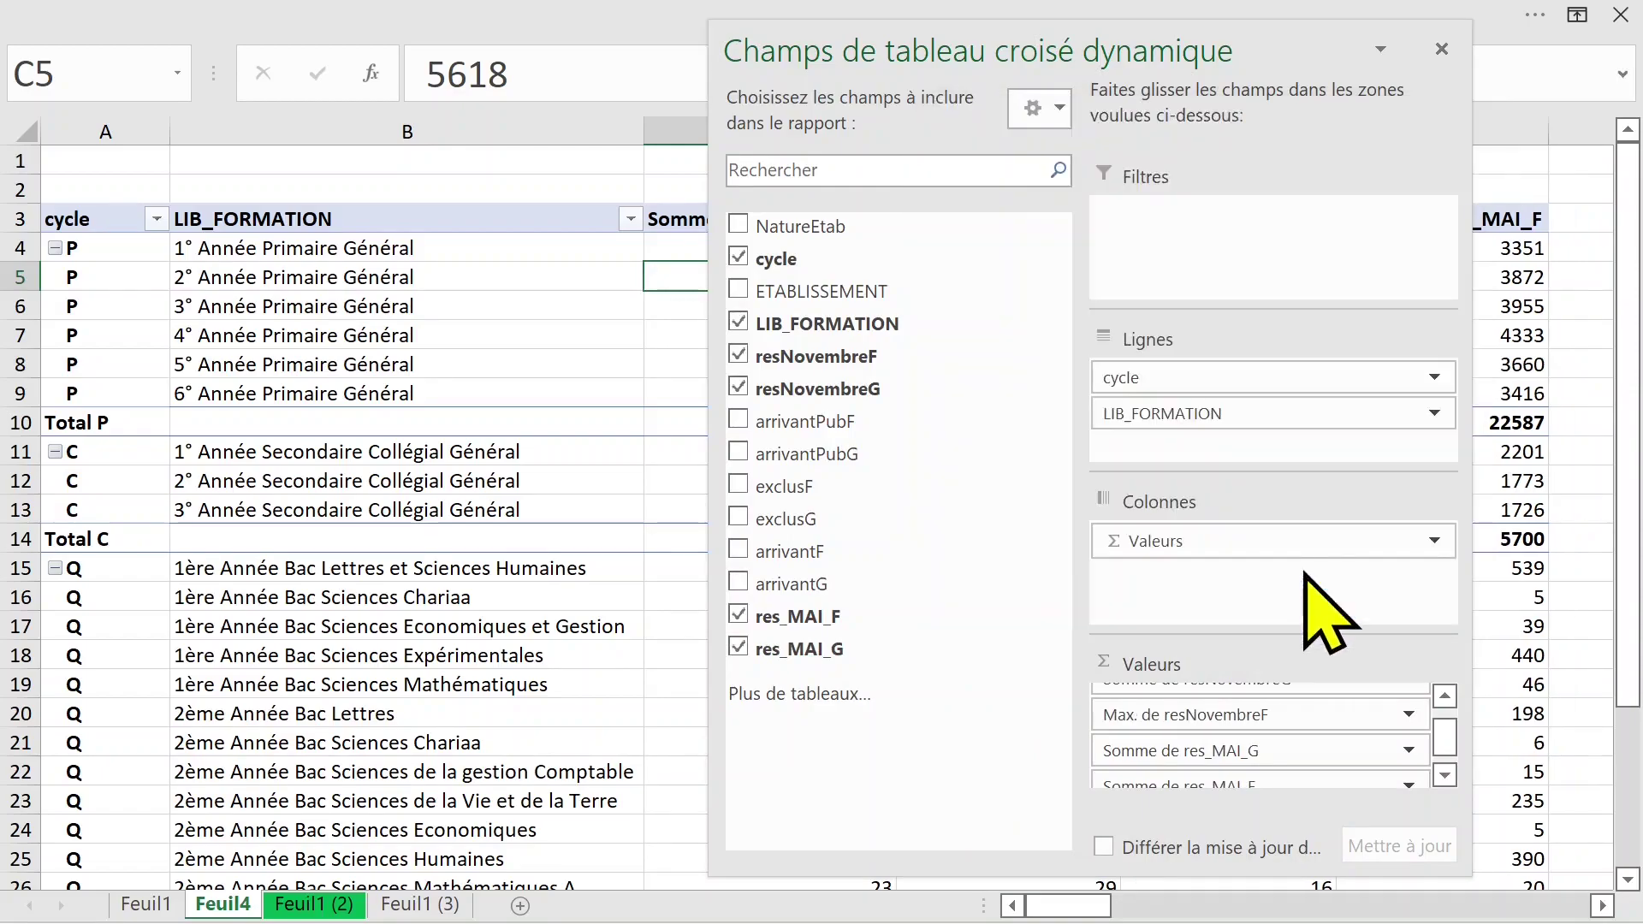
Set the res_MAI_G value field to be summarised by Max
{"action": "left_click", "coordinate": [1266, 751]}
{"action": "left_click", "coordinate": [1207, 716]}
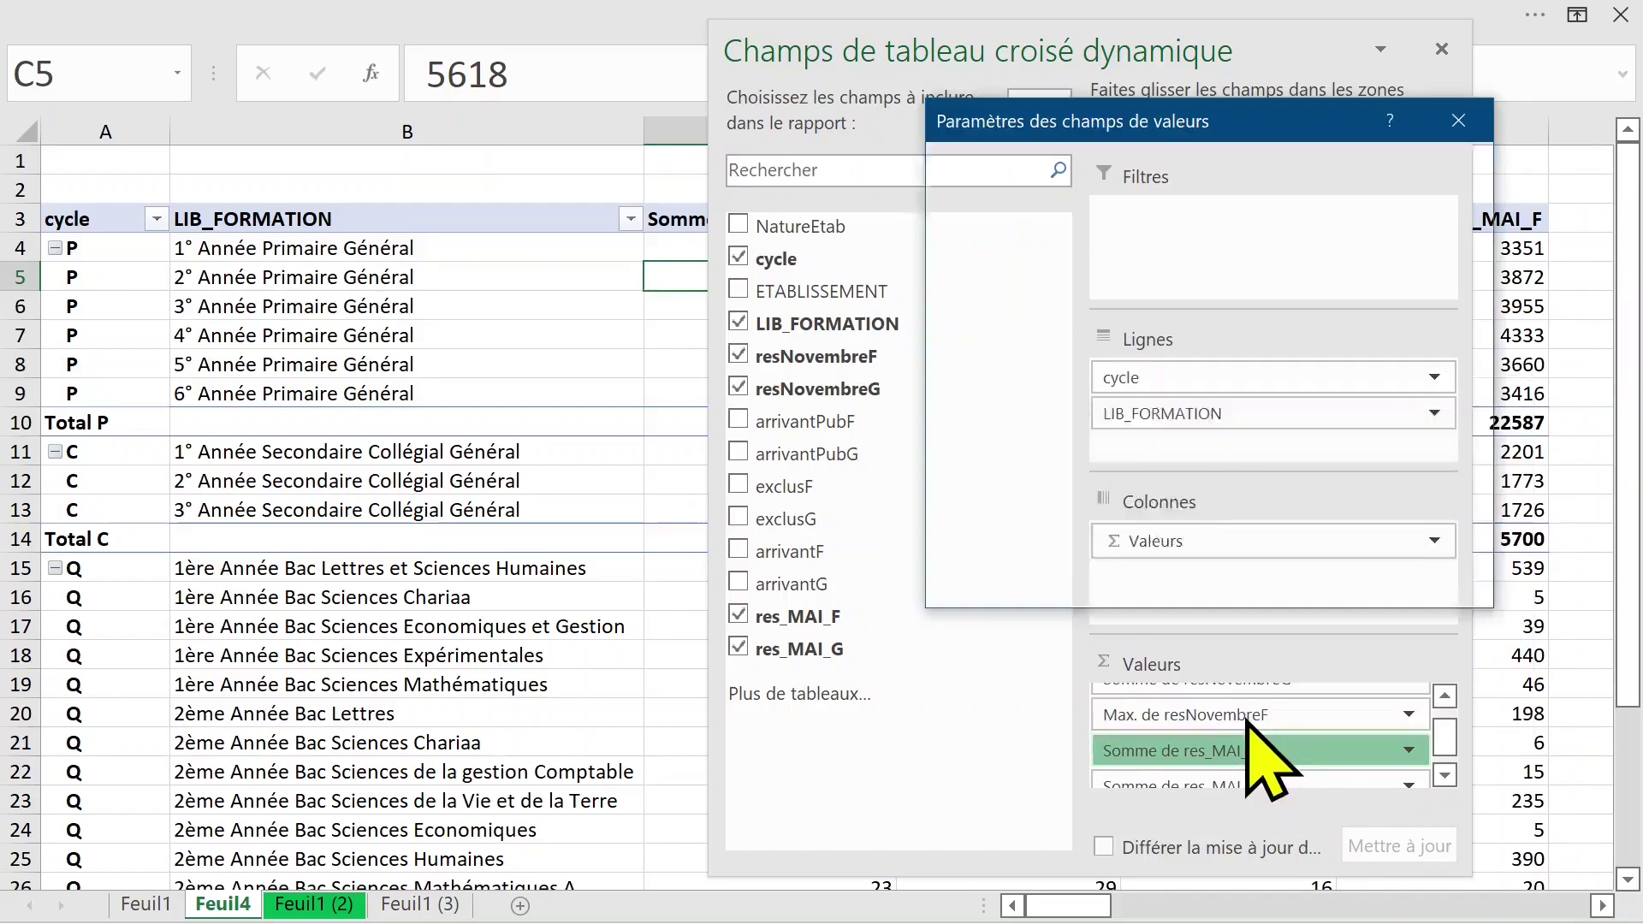
{"action": "left_click", "coordinate": [984, 449]}
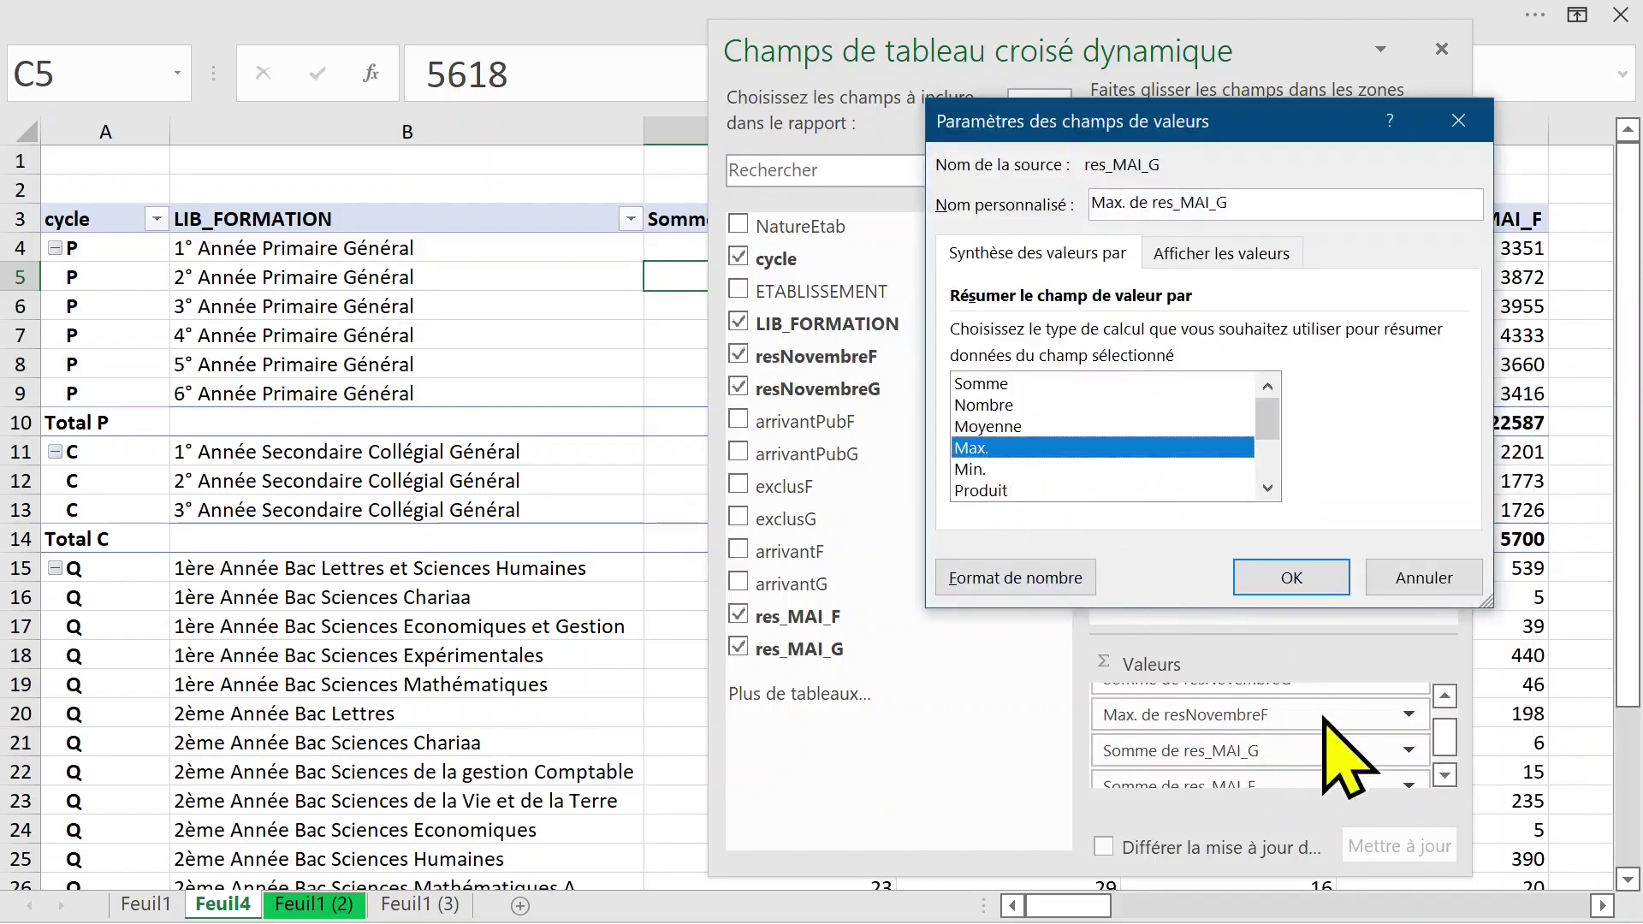
{"action": "left_click", "coordinate": [1292, 578]}
Set the res_MAI_F value field to be summarised by Max
{"action": "left_click", "coordinate": [1301, 780]}
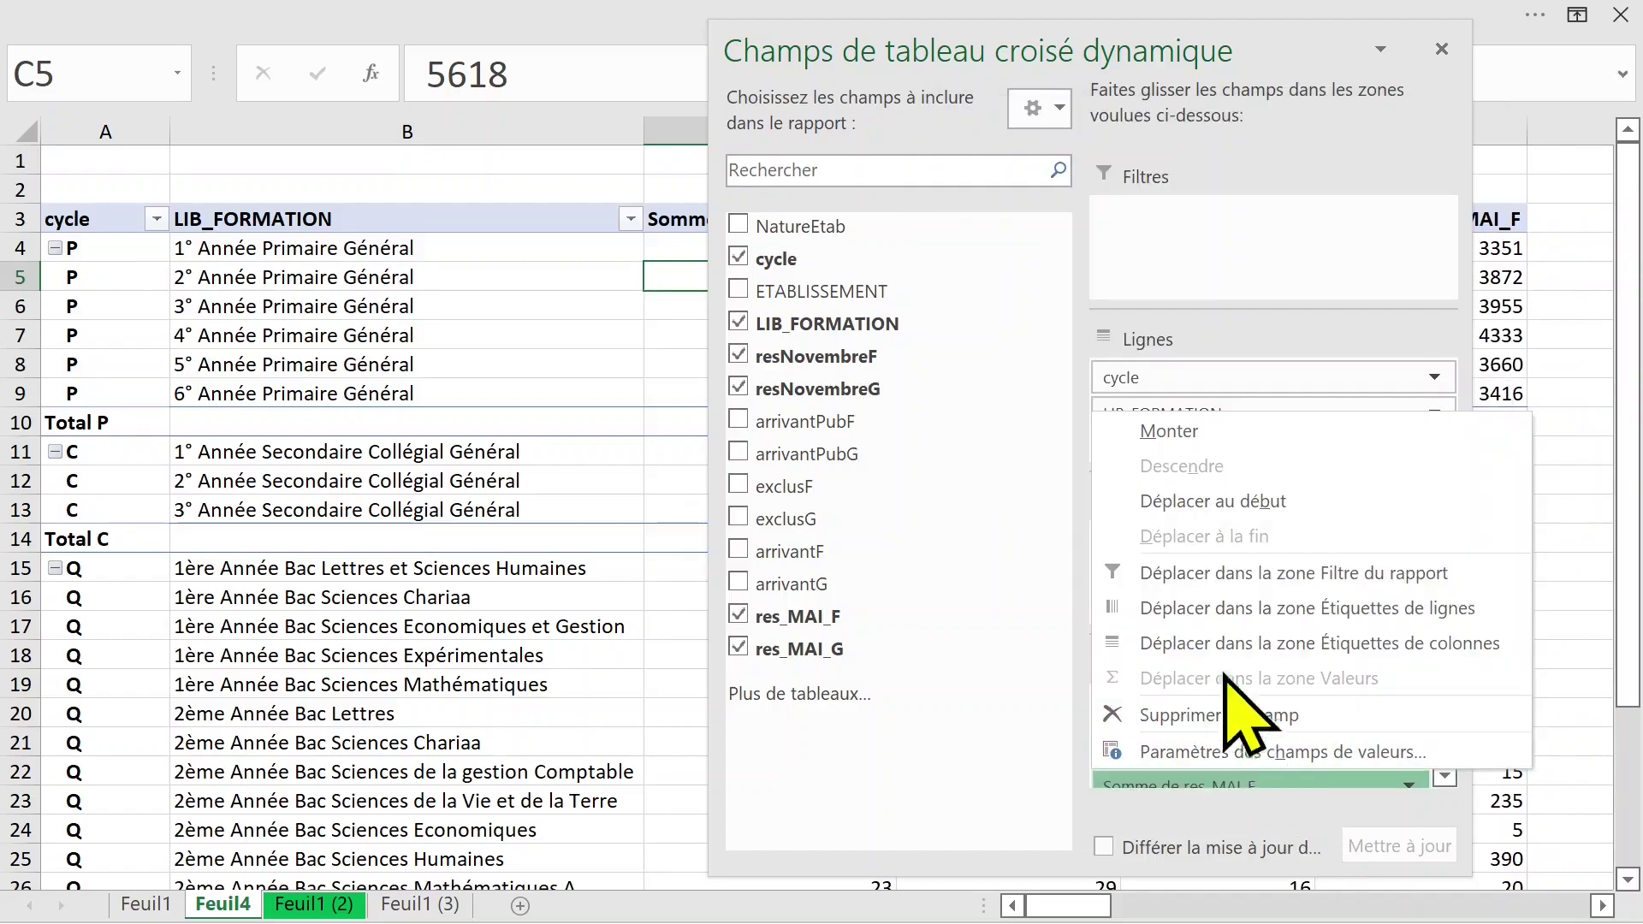
{"action": "left_click", "coordinate": [1241, 753]}
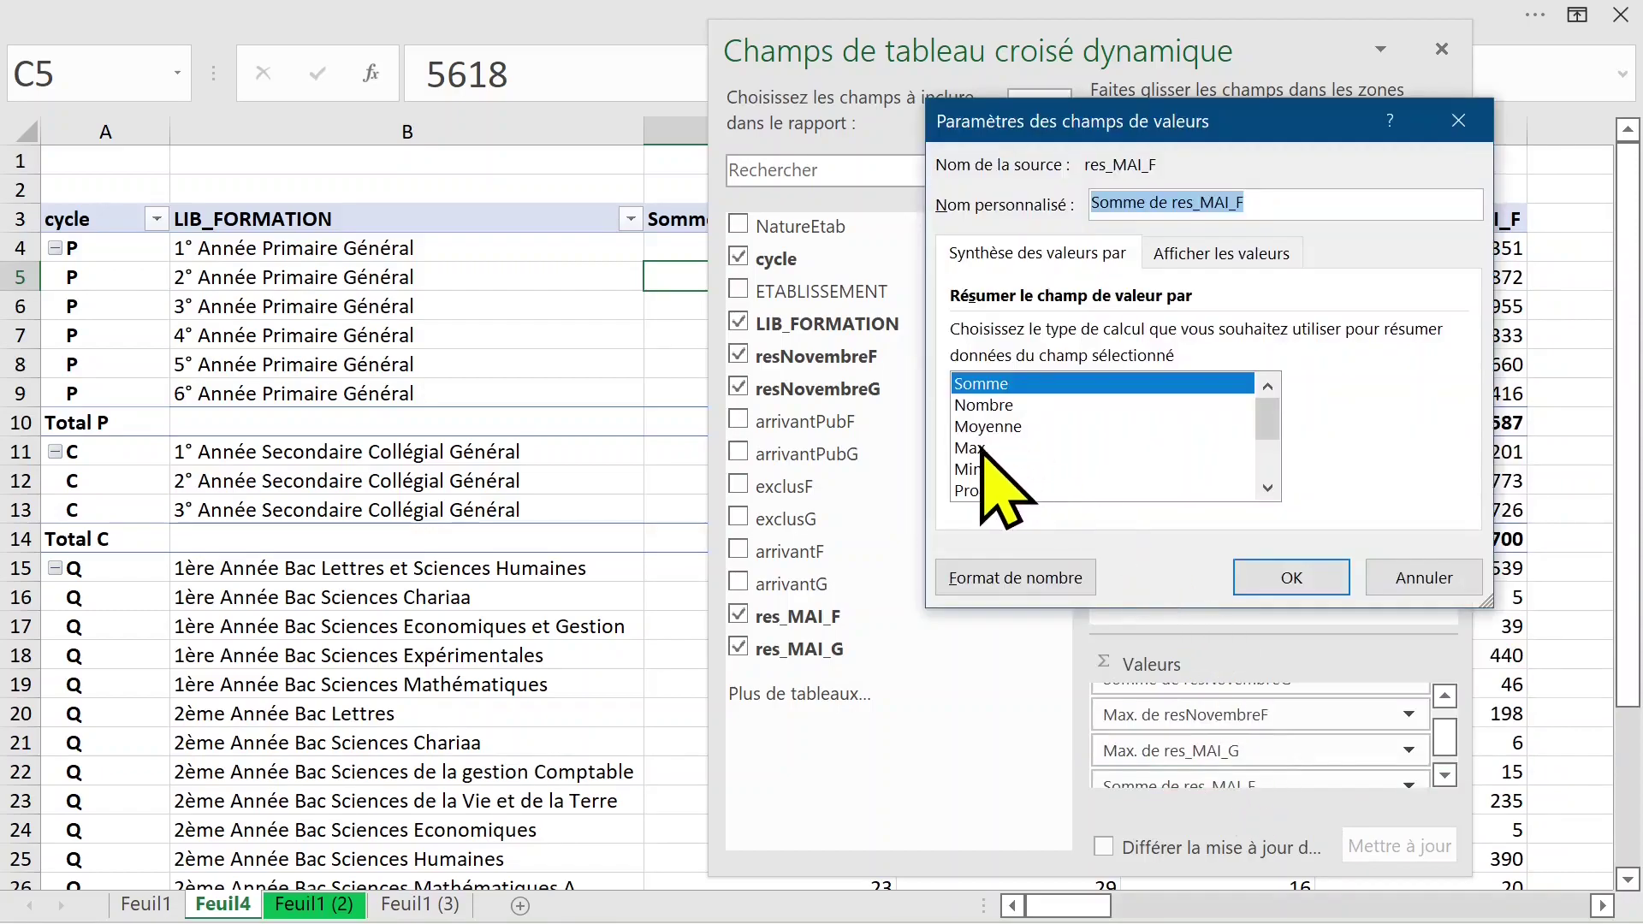
{"action": "left_click", "coordinate": [984, 449]}
{"action": "left_click", "coordinate": [1287, 576]}
Summarise the remaining resNovembreG value field by Max. as well and close the field list
{"action": "left_click", "coordinate": [1445, 775]}
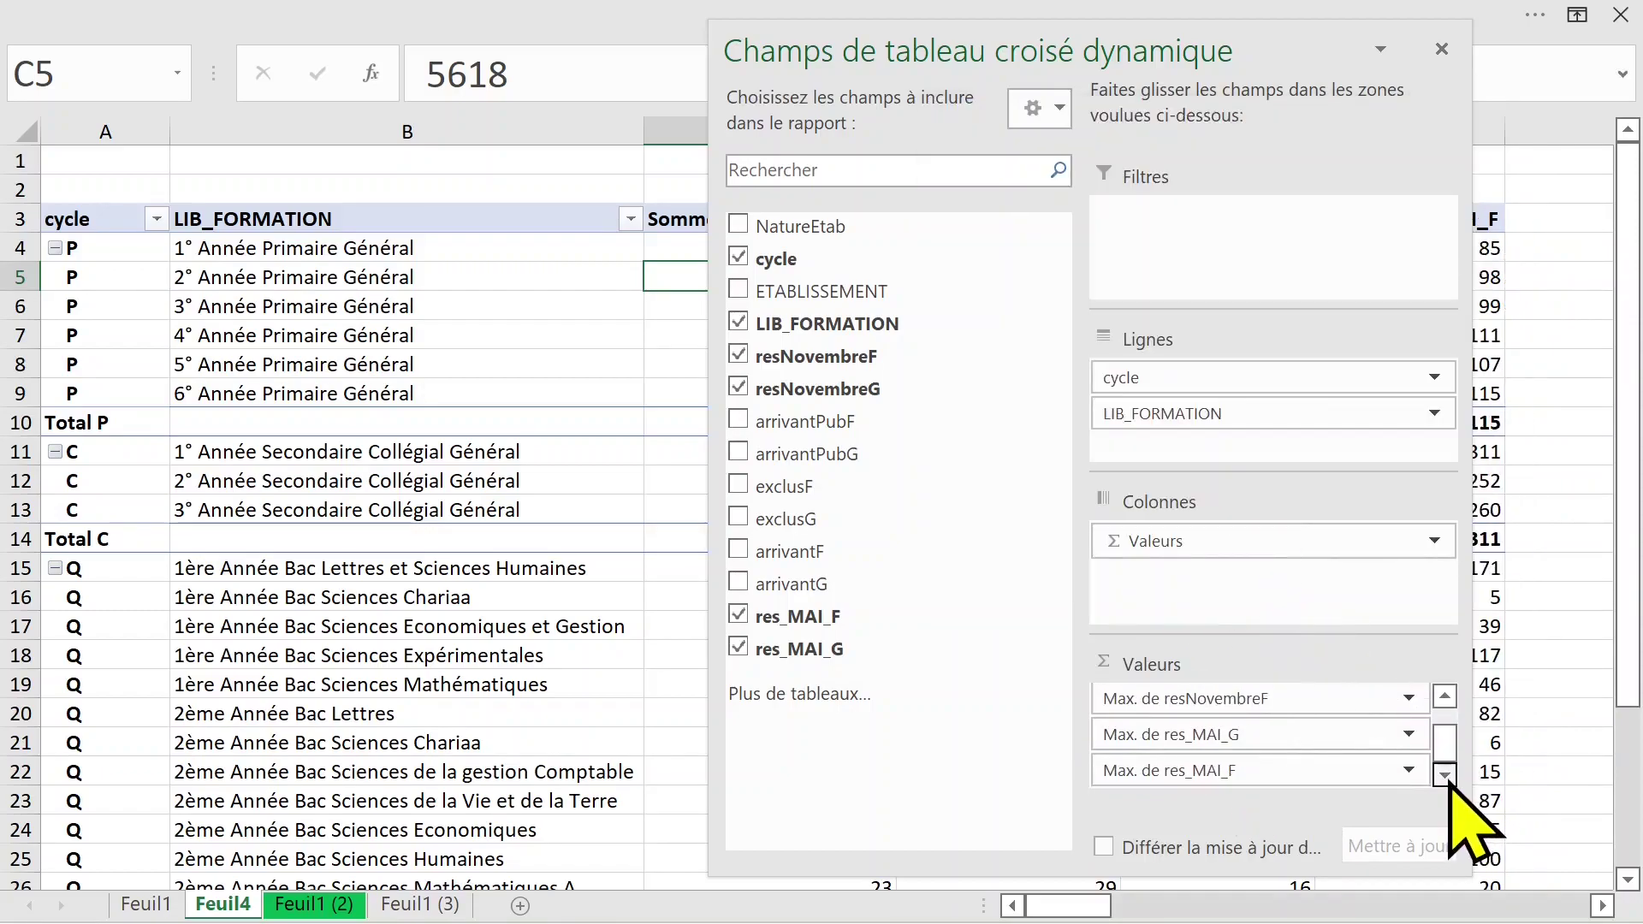
{"action": "left_click", "coordinate": [1445, 694]}
{"action": "left_click", "coordinate": [1445, 695]}
{"action": "left_click", "coordinate": [1254, 700]}
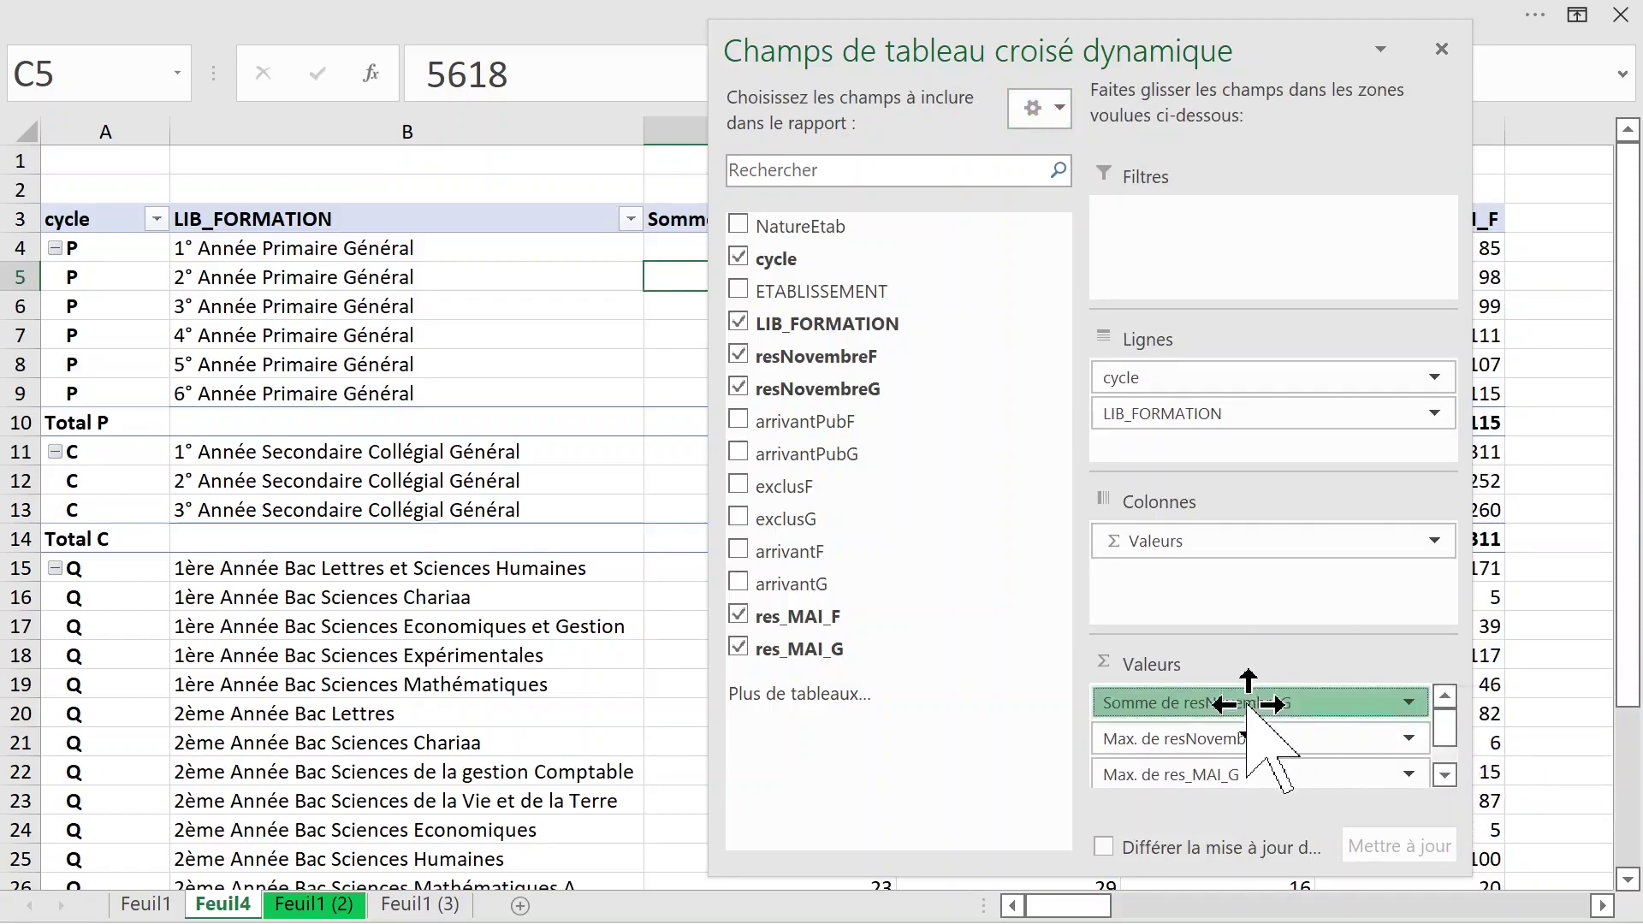
{"action": "left_click", "coordinate": [1238, 668]}
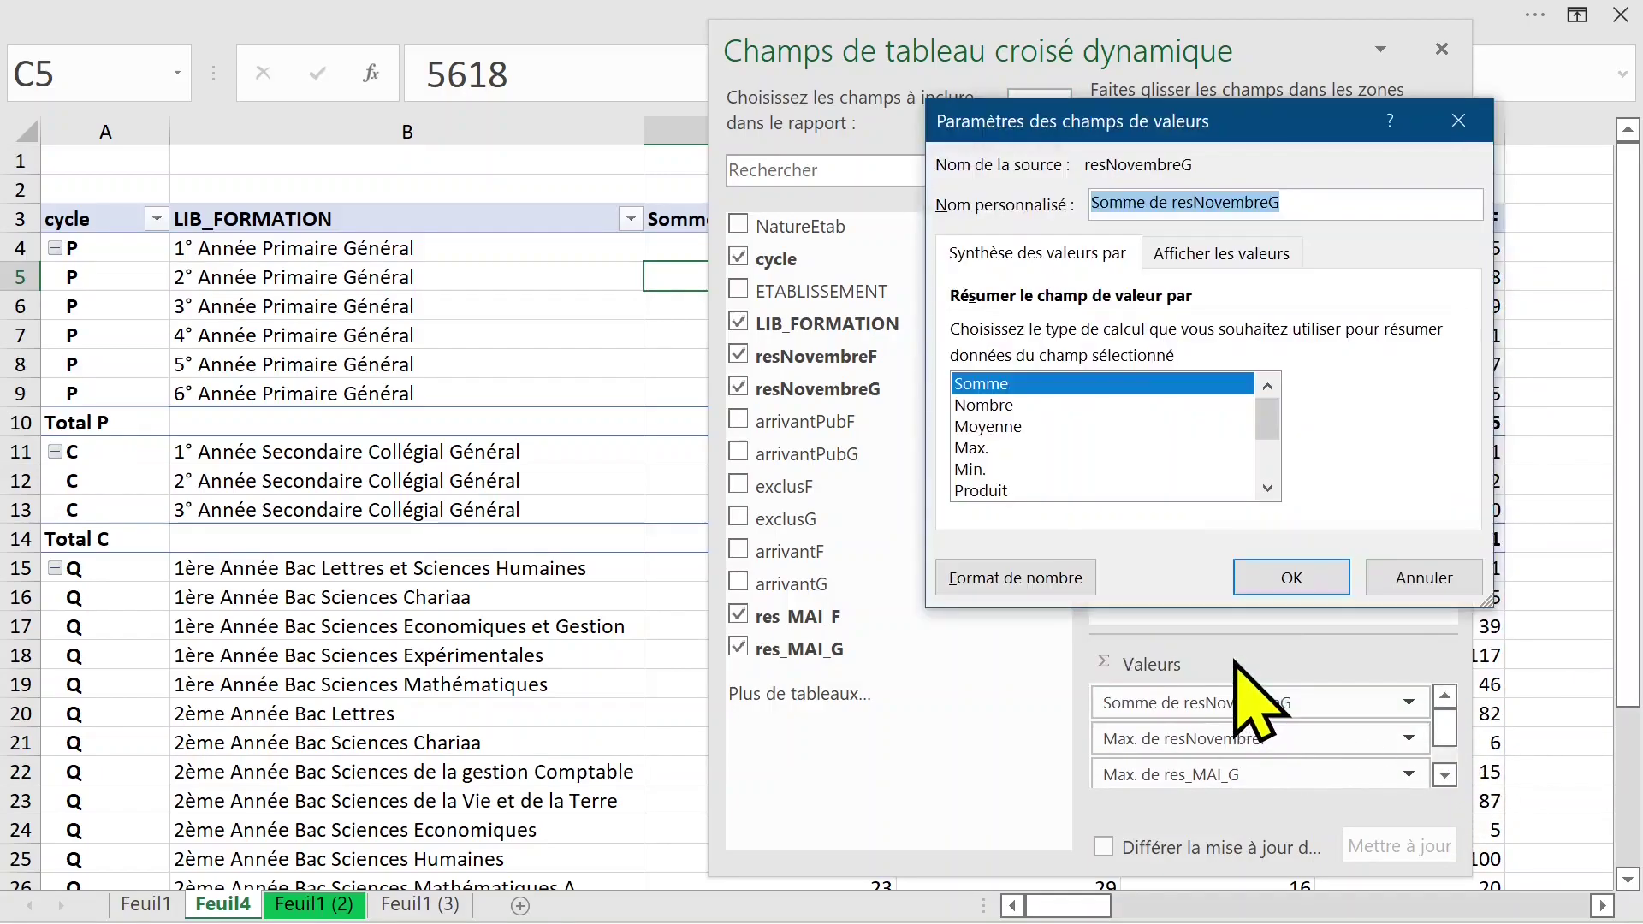
{"action": "left_click", "coordinate": [984, 447]}
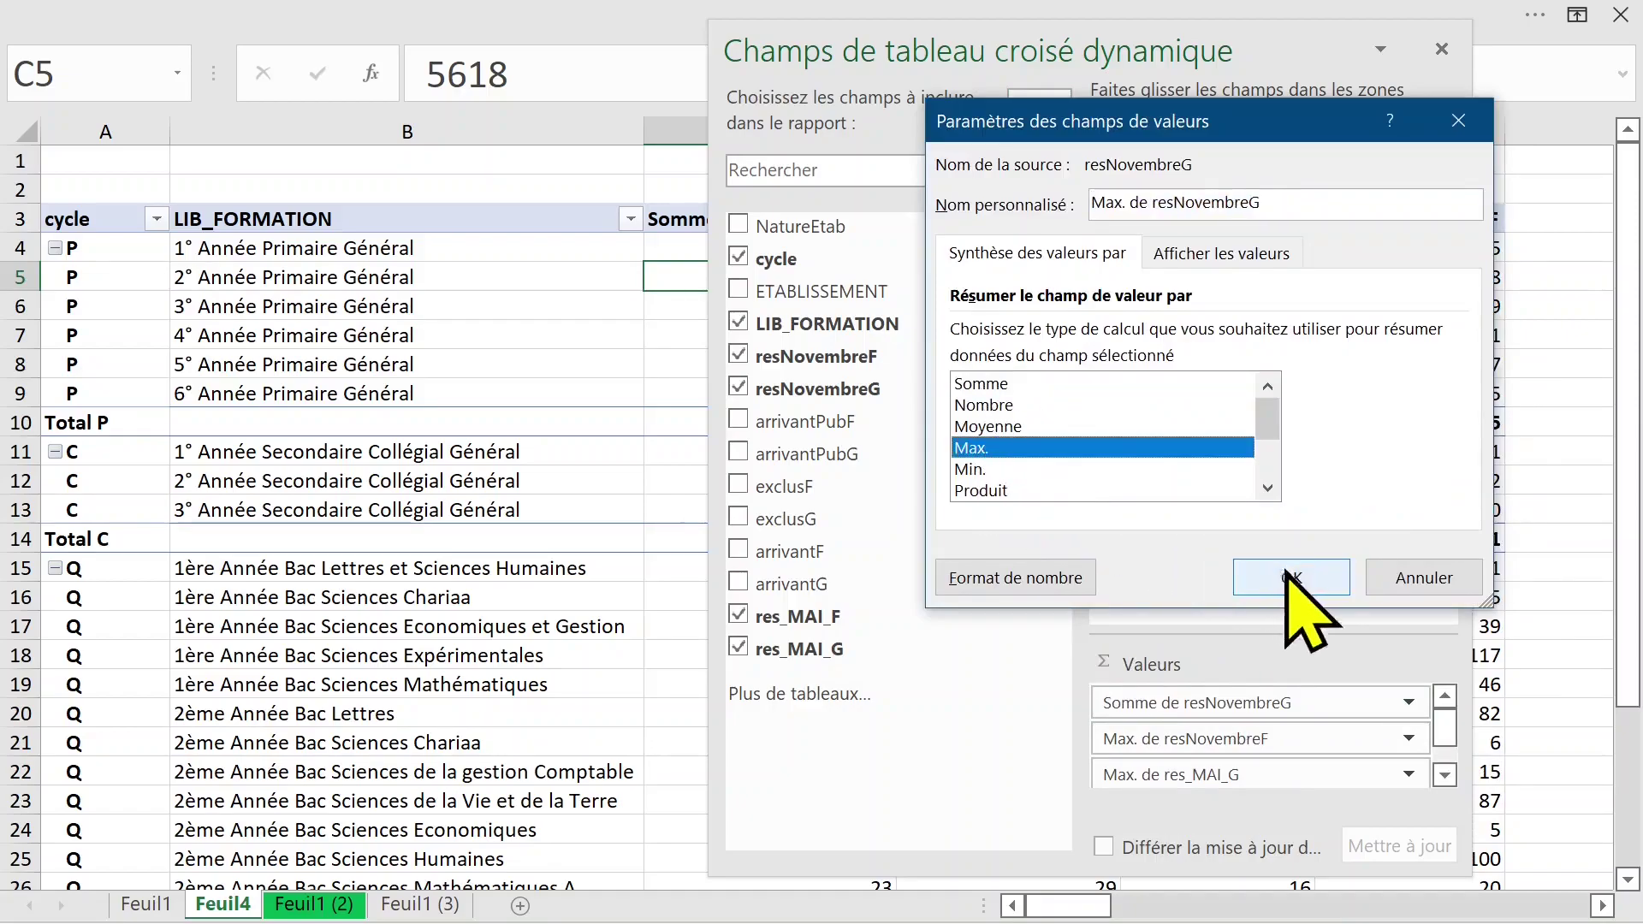
{"action": "left_click", "coordinate": [1291, 578]}
{"action": "left_click", "coordinate": [1442, 49]}
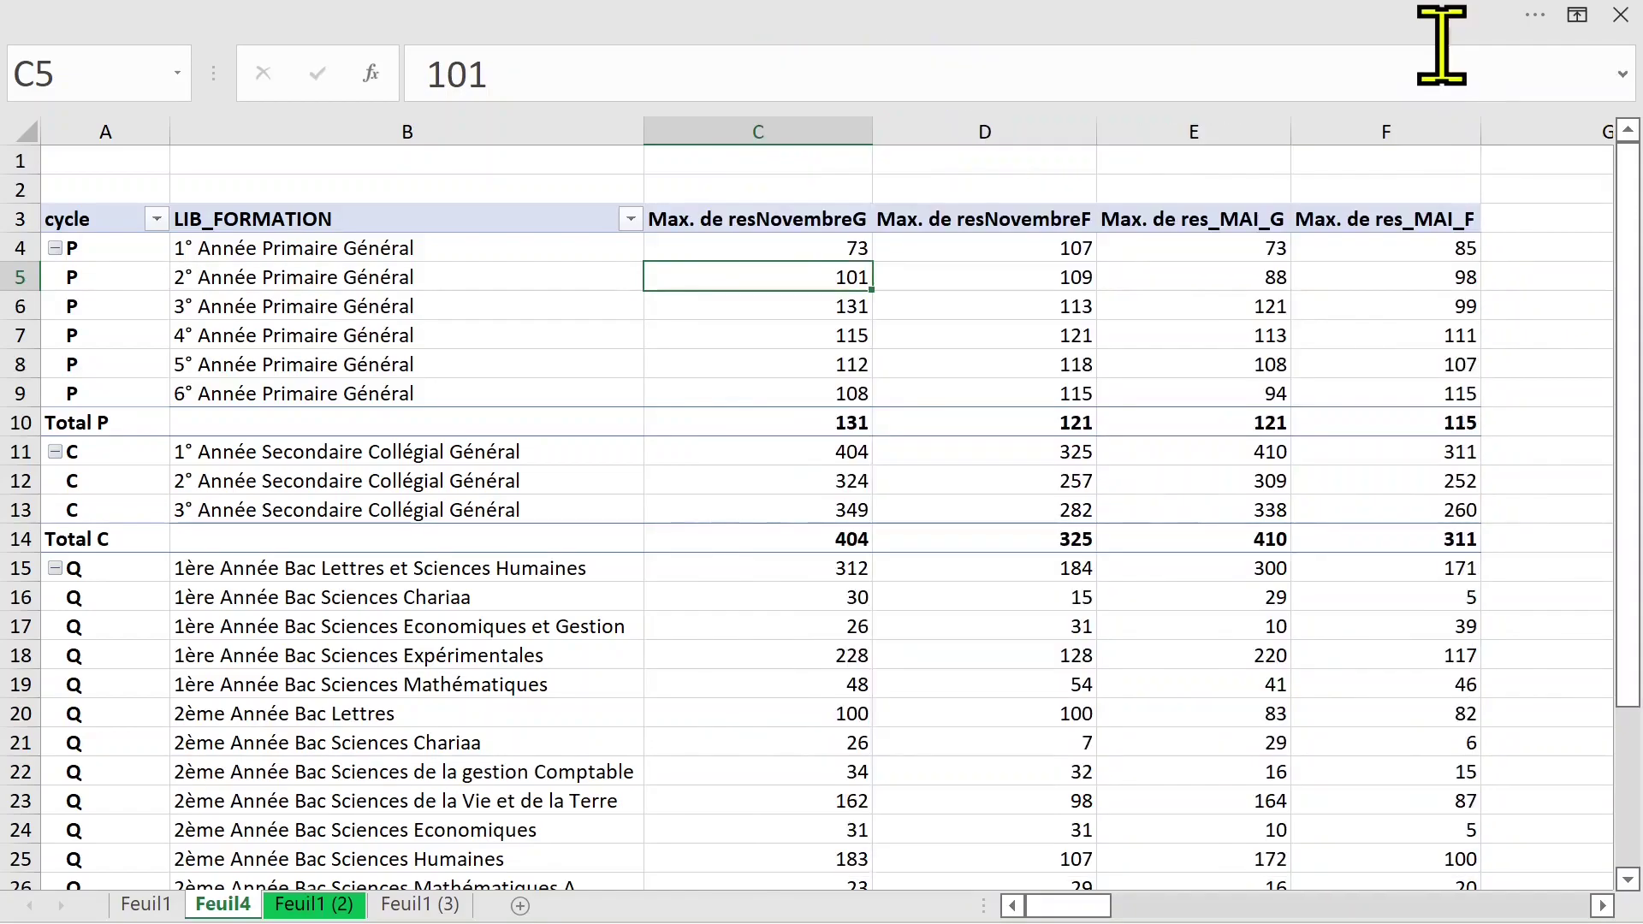
Examine the maximum values for the Secondaire Collégial rows of cycle C, and select all LIB_FORMATION labels
{"action": "left_click", "coordinate": [829, 451]}
{"action": "mouse_move", "coordinate": [1207, 504]}
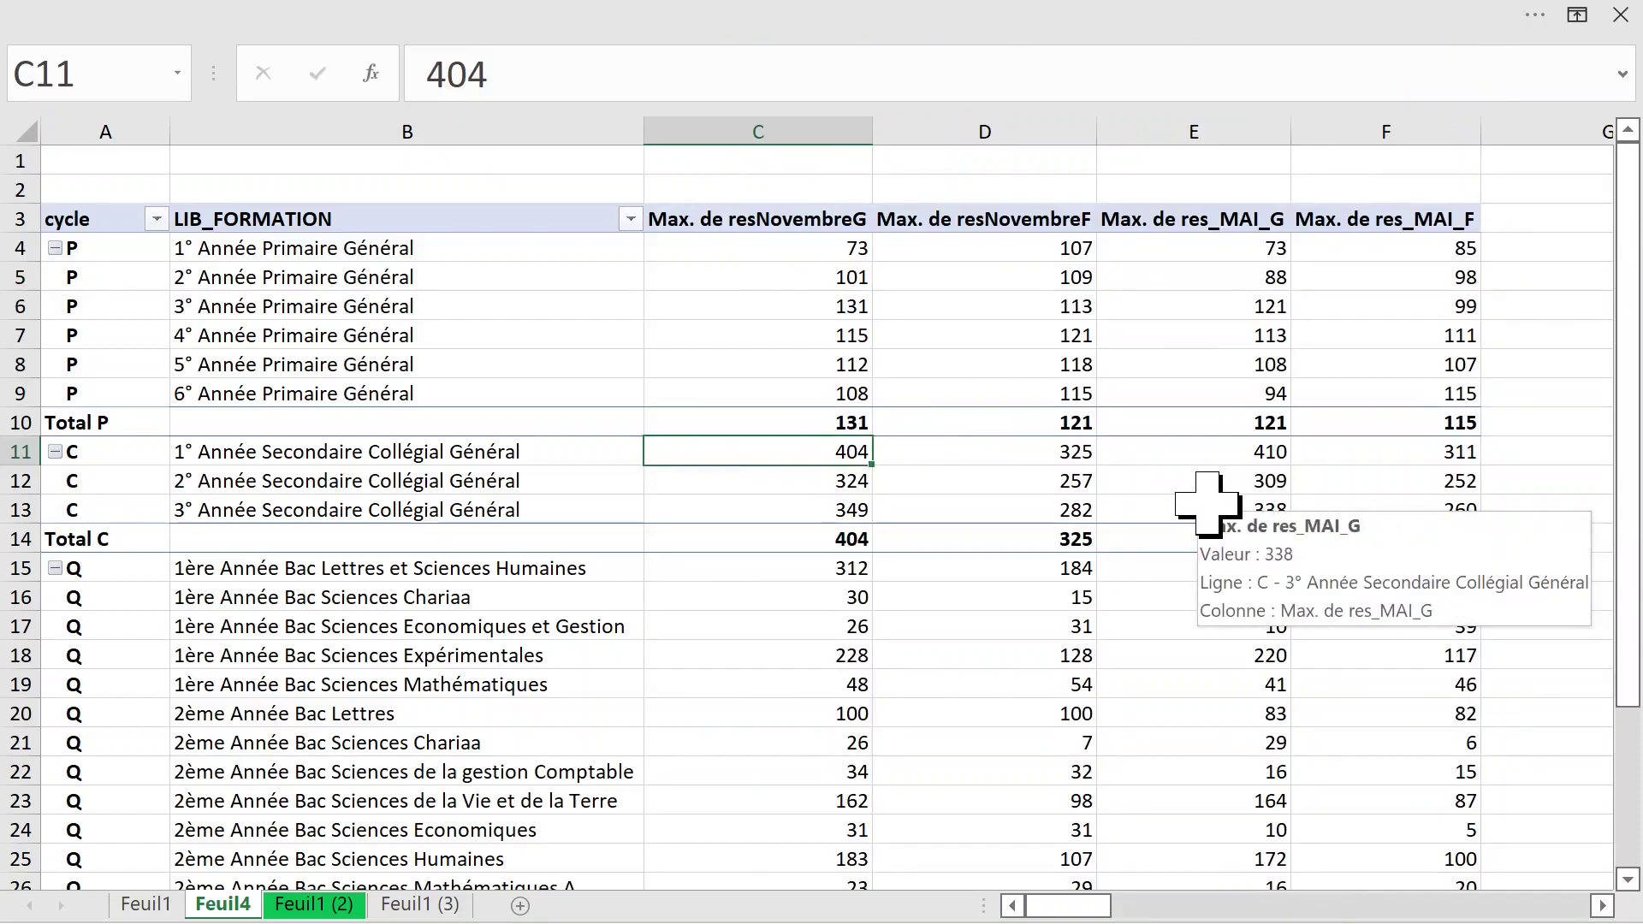
{"action": "left_click", "coordinate": [517, 330]}
{"action": "left_click", "coordinate": [517, 332]}
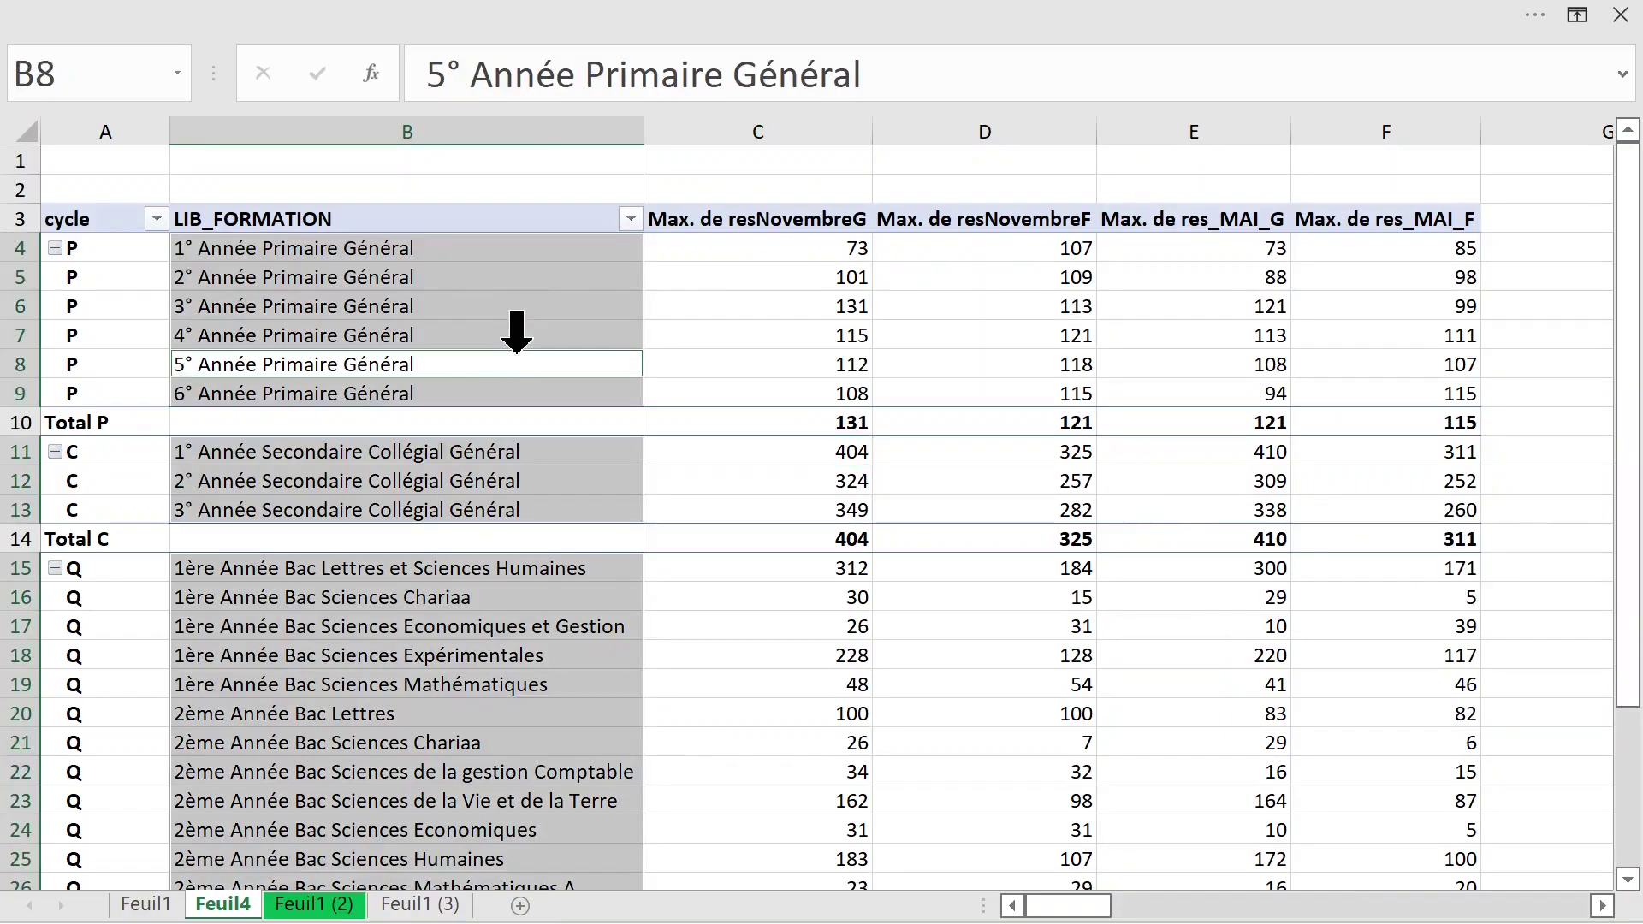